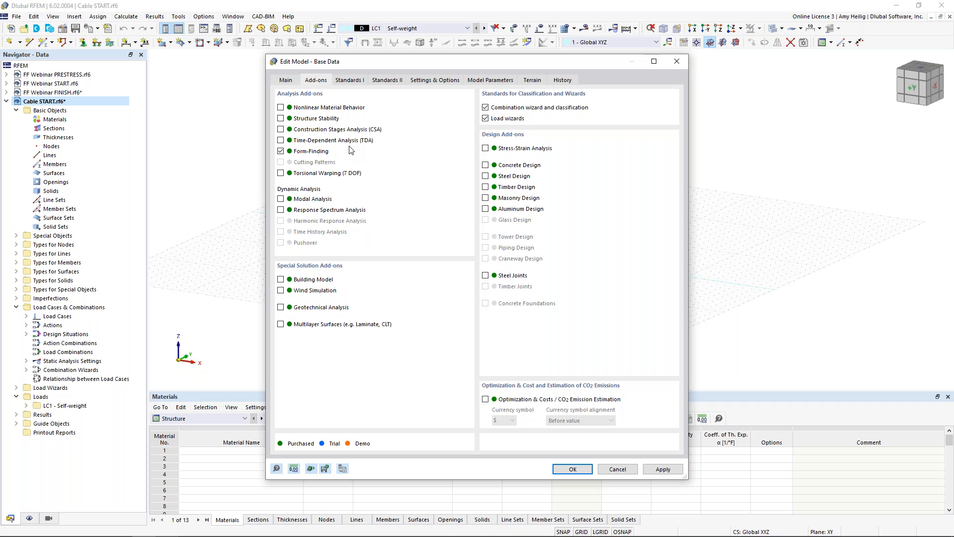
# Check the load combination and load wizard standards in the model's base data, leaving the settings as they are
pyautogui.click(353, 80)
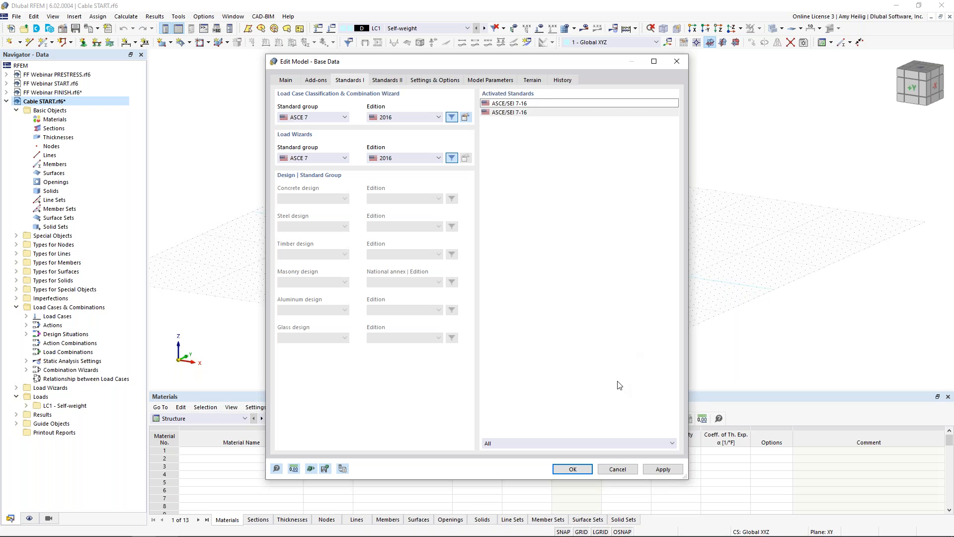
pyautogui.click(618, 470)
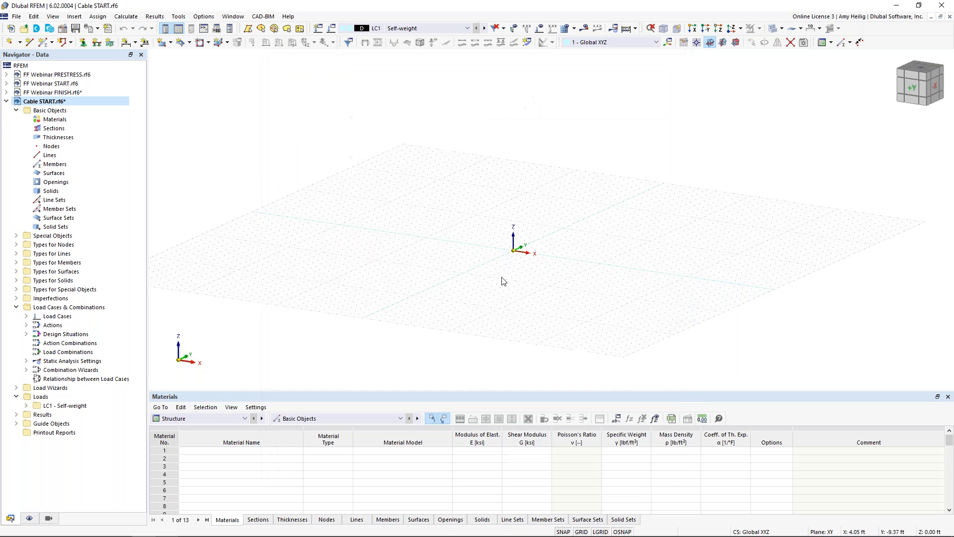
# Start a new single member and set its member type to Cable
pyautogui.moveTo(535, 284); pyautogui.dragTo(523, 263, button='middle')
pyautogui.click(45, 42)
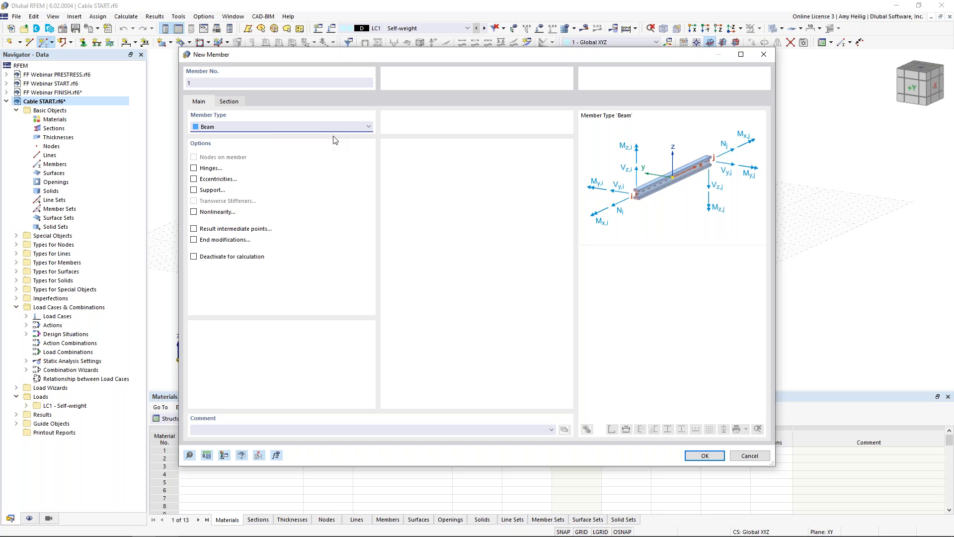
pyautogui.click(258, 126)
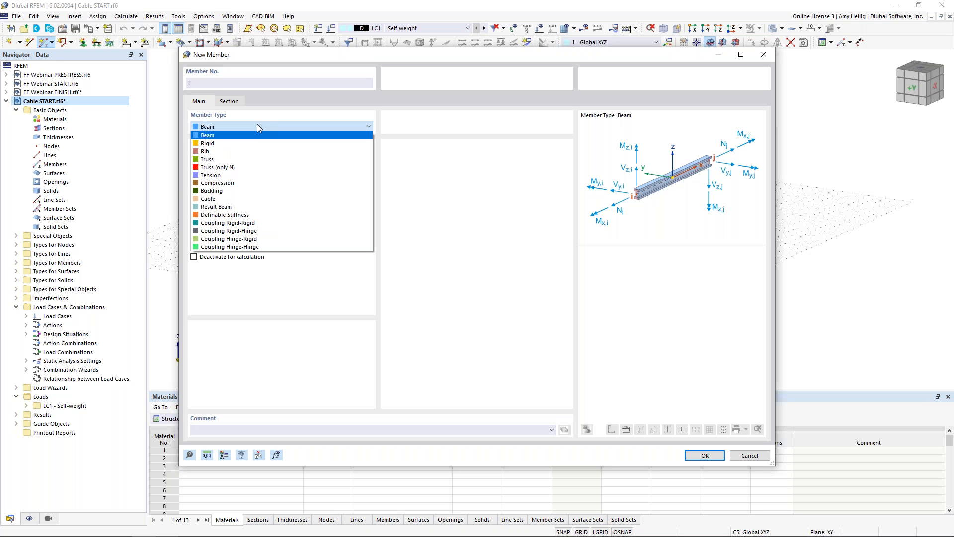
pyautogui.click(237, 202)
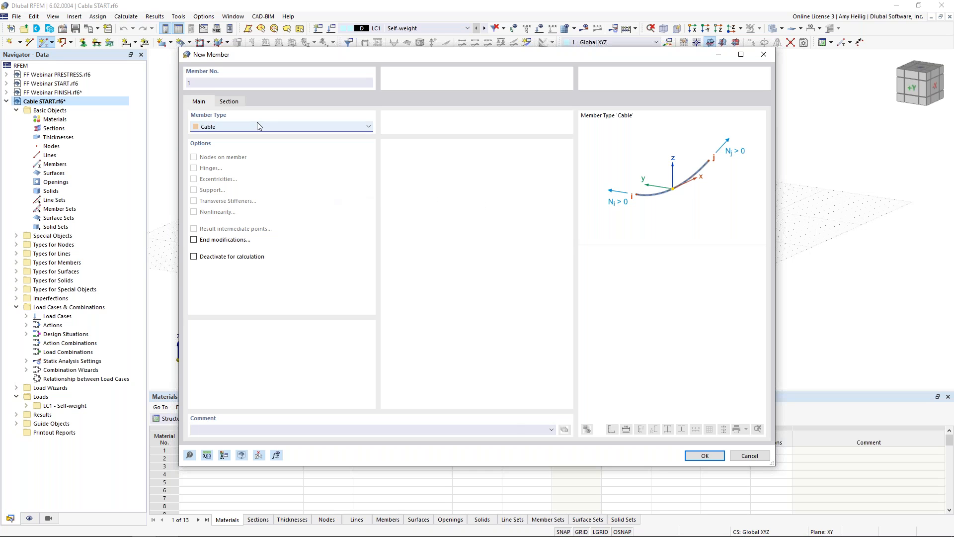
# Choose the standardized round bar RB 1/2 from the United States AISC series as the member's start section
pyautogui.click(230, 102)
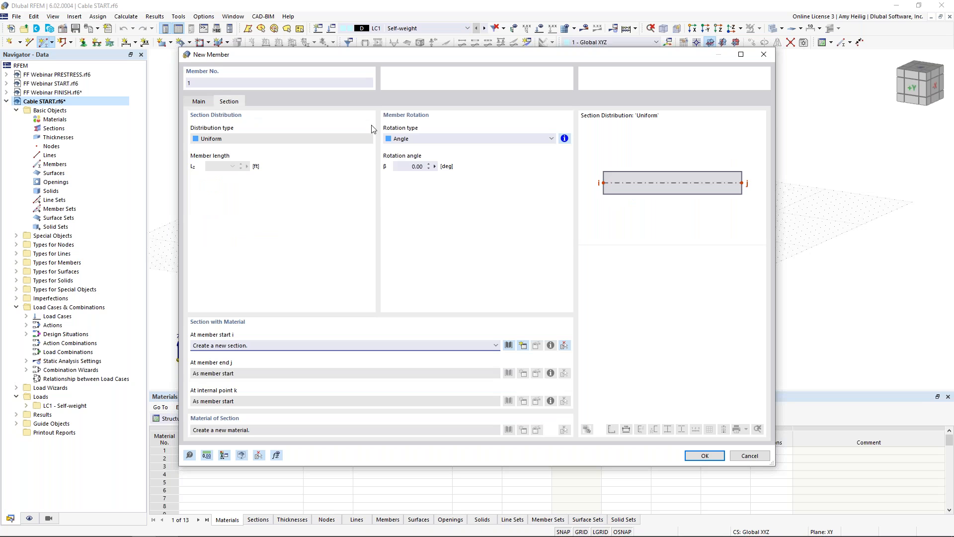
pyautogui.click(509, 345)
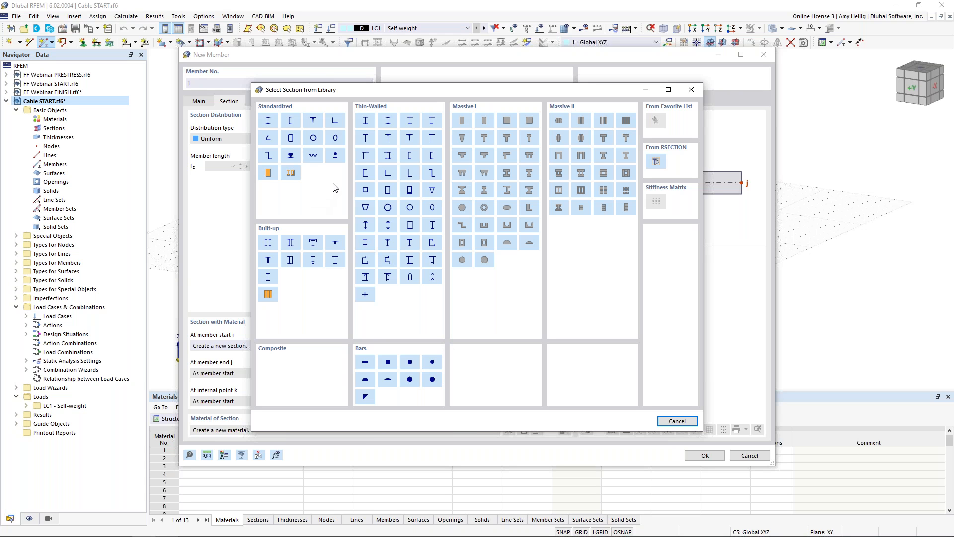
pyautogui.click(337, 158)
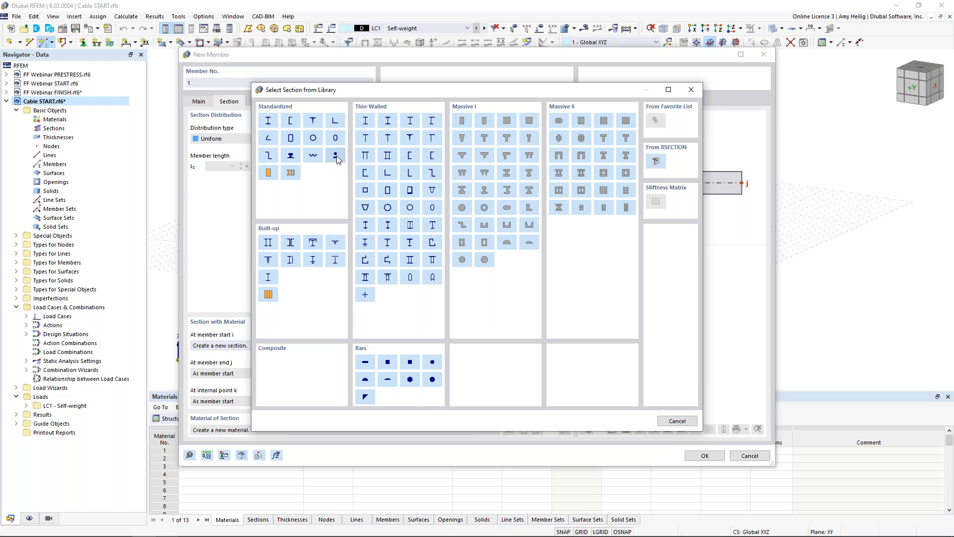
pyautogui.click(165, 225)
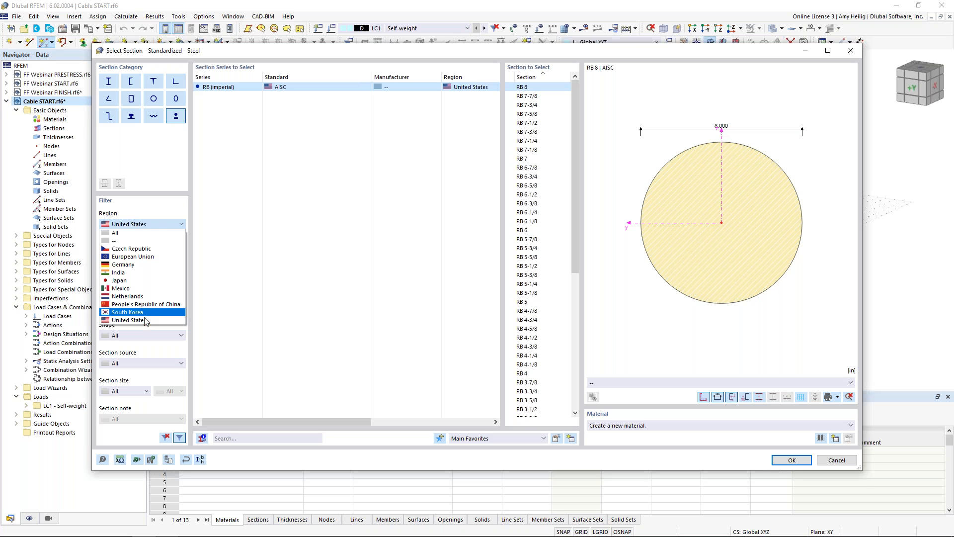
pyautogui.click(145, 320)
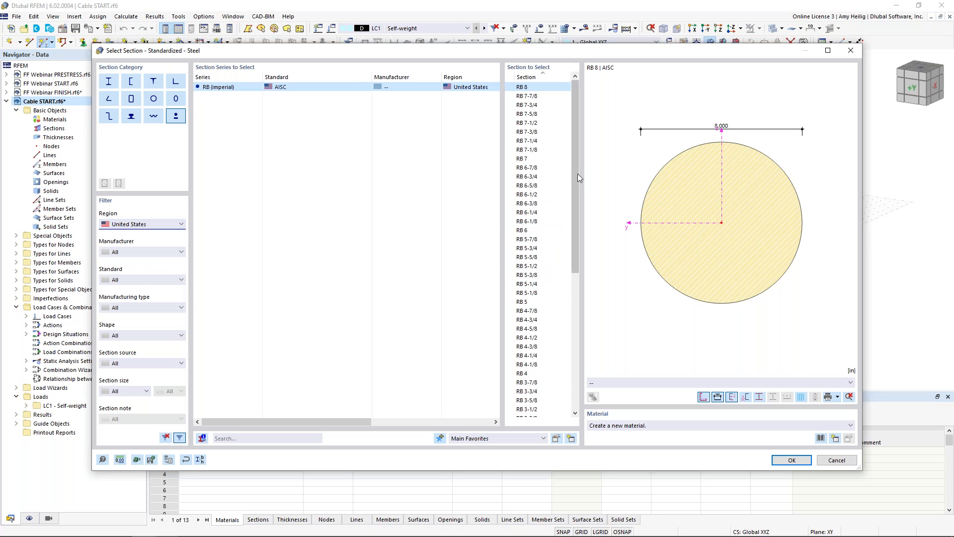
pyautogui.scroll(-3, 568, 205)
pyautogui.scroll(-7, 567, 325)
pyautogui.click(540, 392)
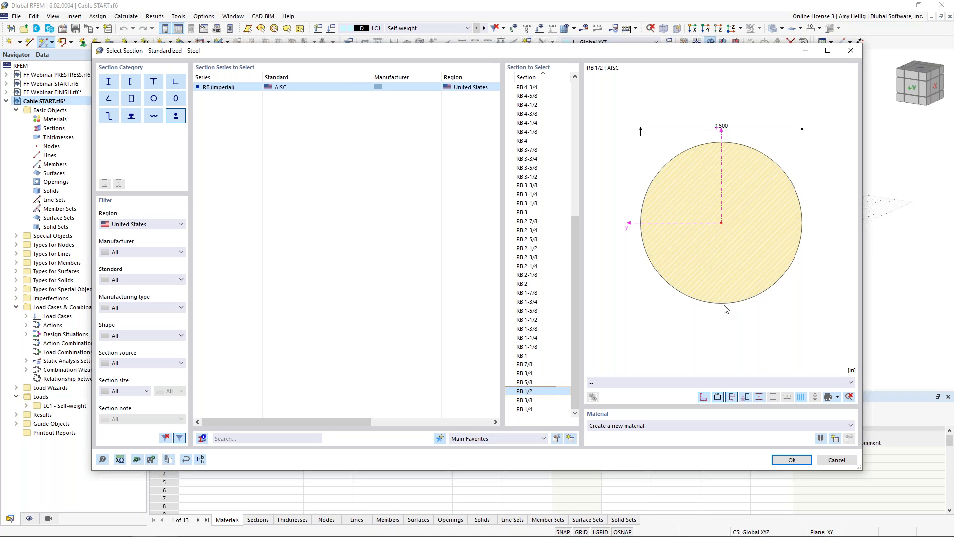
# Filter the material library to metal with the Cable subtype and choose Cable PE (Pfeifer) for the section
pyautogui.click(821, 439)
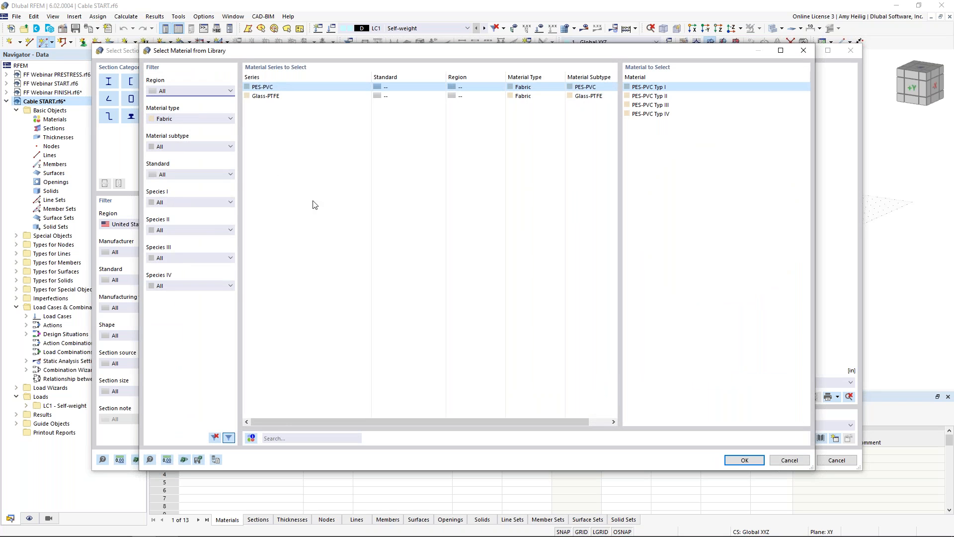
pyautogui.click(205, 118)
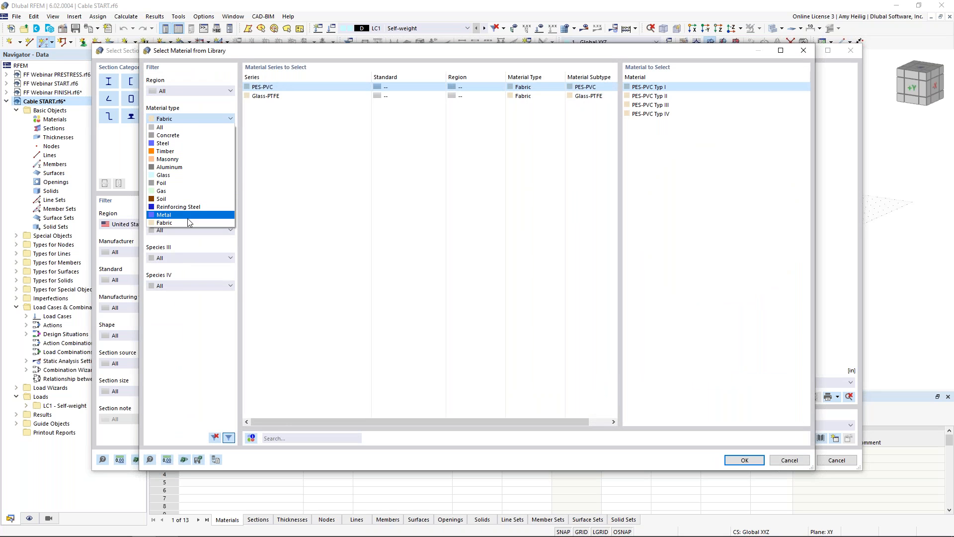
pyautogui.click(187, 216)
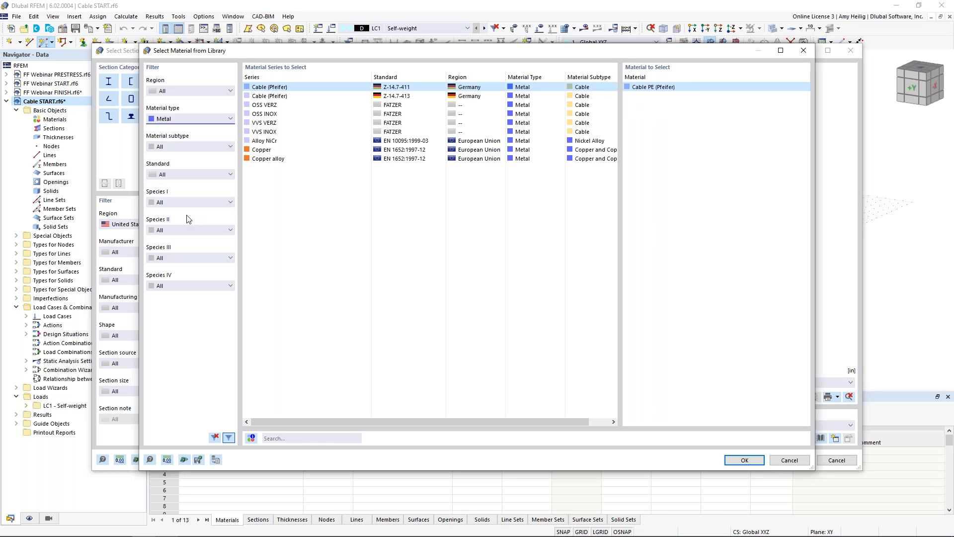
pyautogui.click(177, 147)
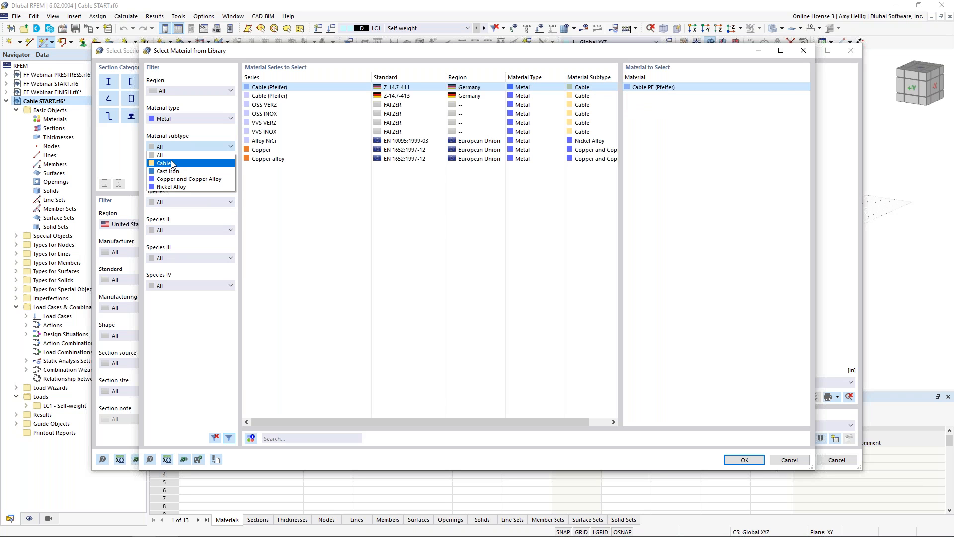
pyautogui.click(166, 164)
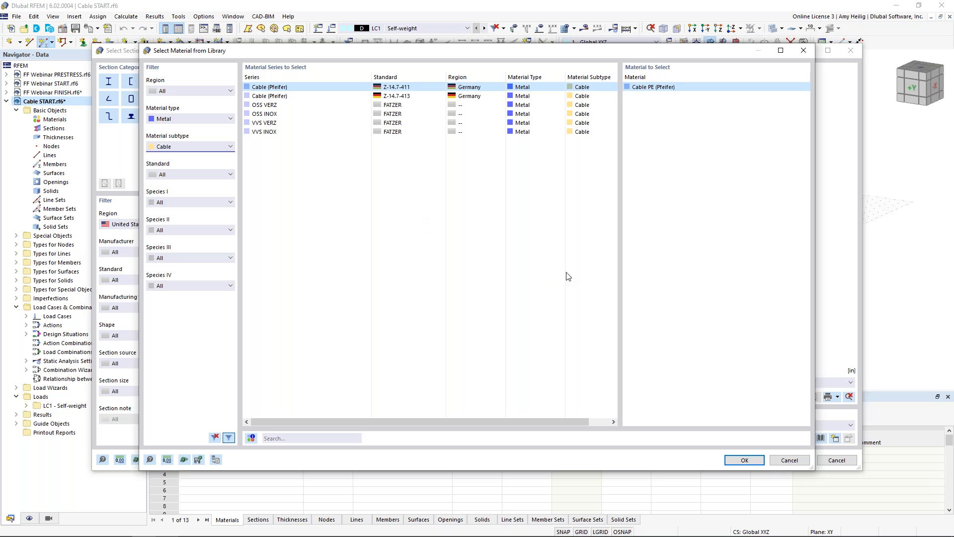
pyautogui.click(745, 459)
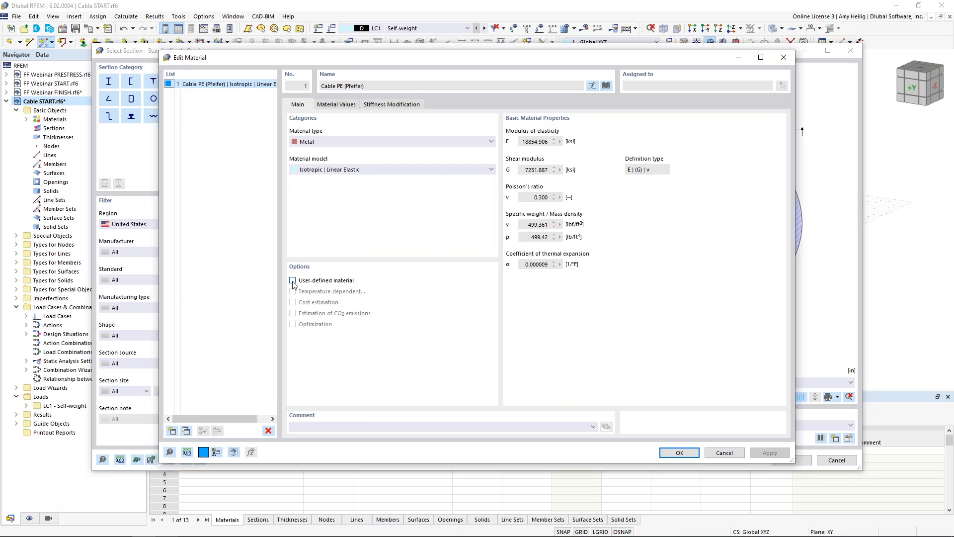
# Make the material user-defined, name it User-Defined Cable Material, and accept it with the RB 1/2 section
pyautogui.click(293, 281)
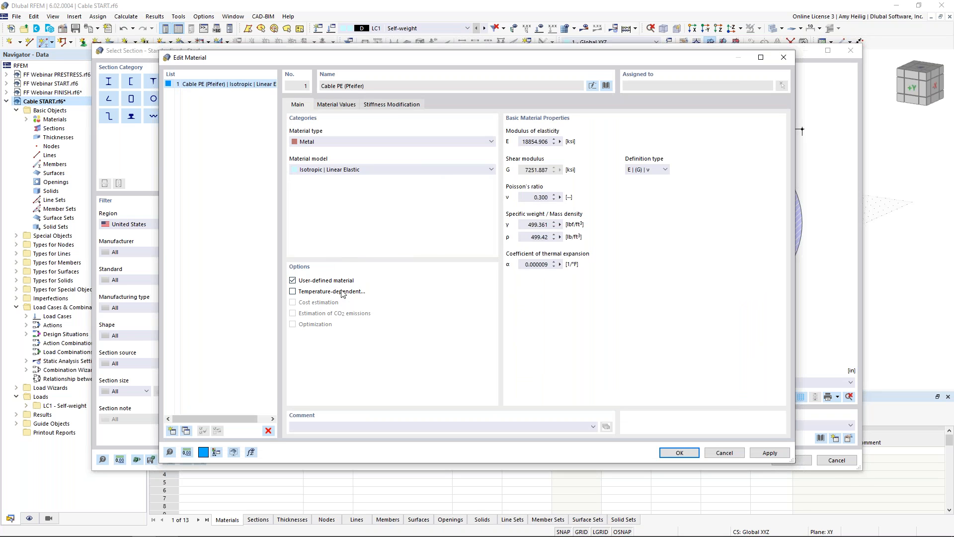
pyautogui.click(592, 86)
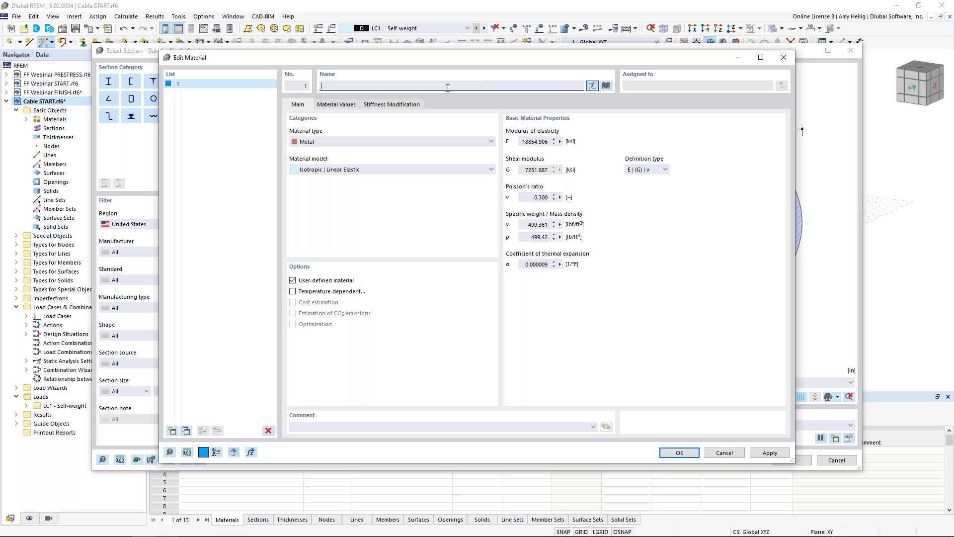
pyautogui.write('User-Defined Cable Material')
pyautogui.click(336, 104)
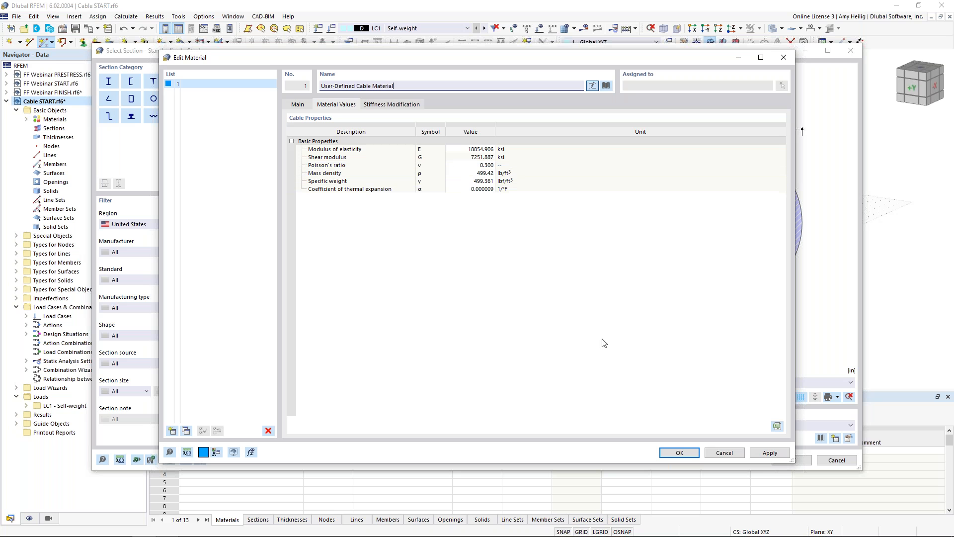
pyautogui.click(685, 453)
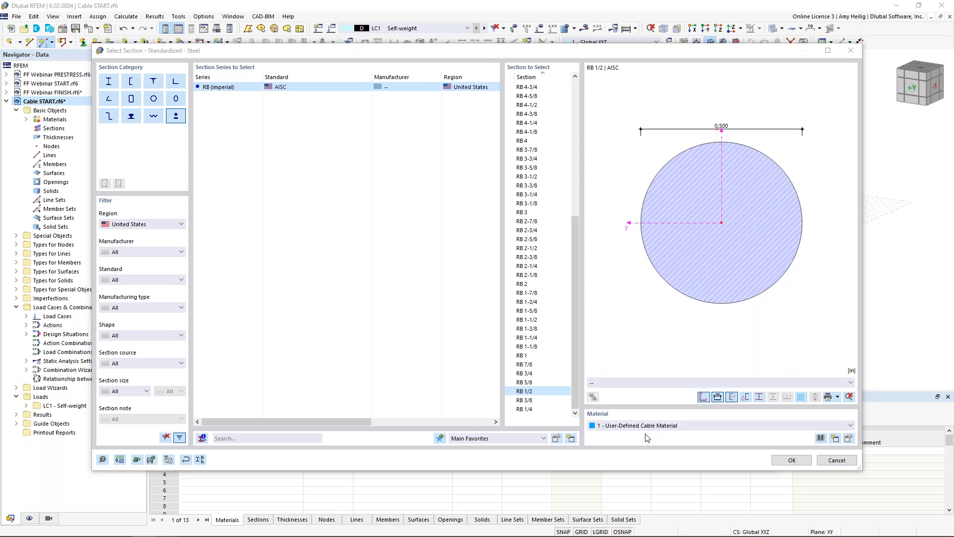
pyautogui.click(792, 459)
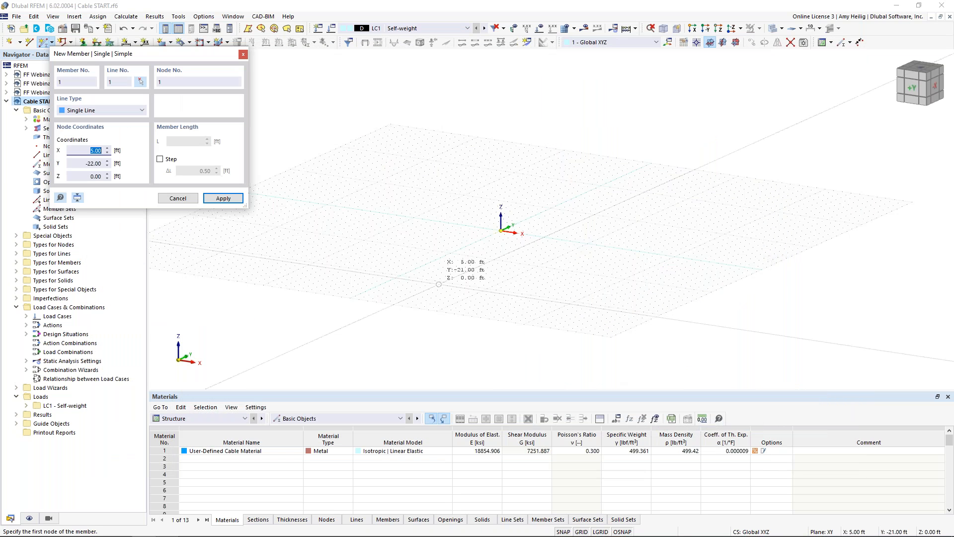
pyautogui.press('Escape')
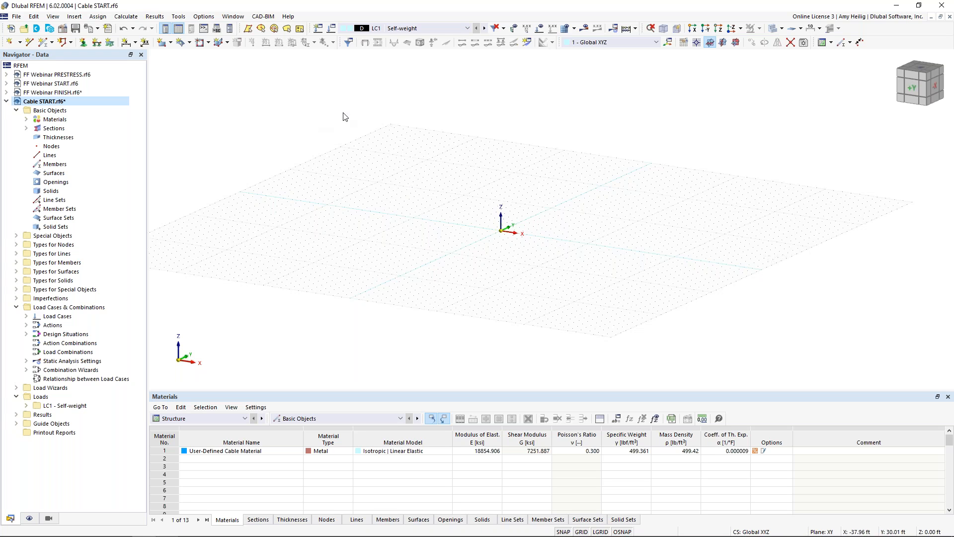
# Check which saved templates can be used to initialize a new model, without creating one
pyautogui.click(16, 17)
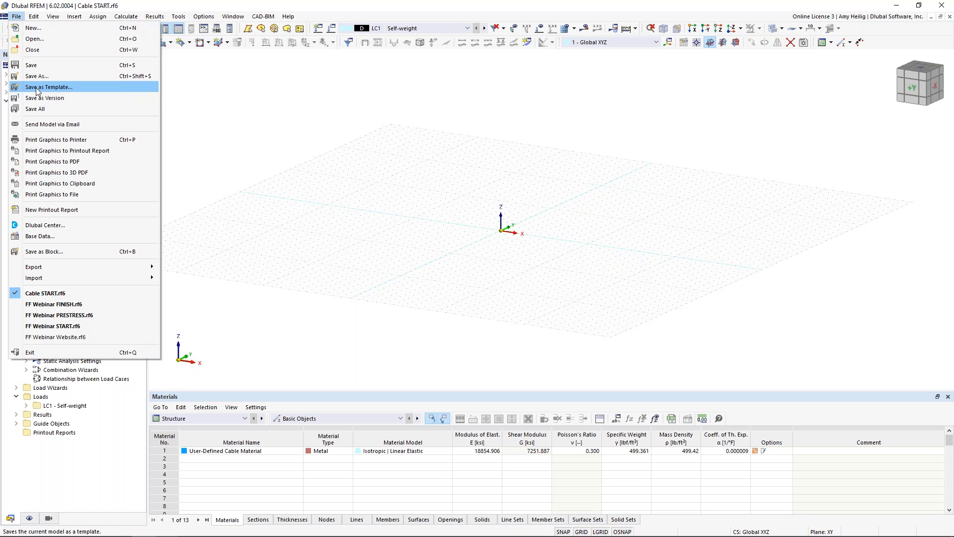
pyautogui.click(241, 116)
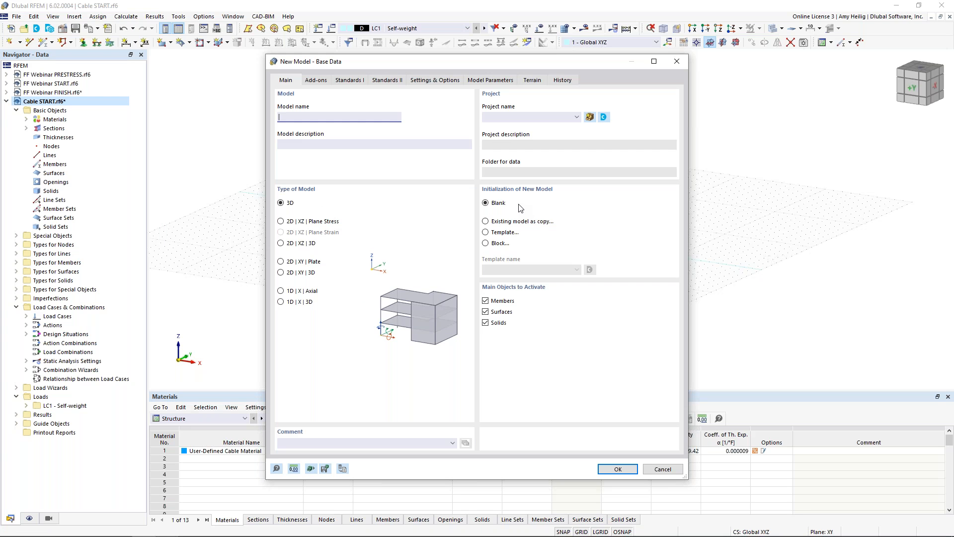
pyautogui.click(512, 236)
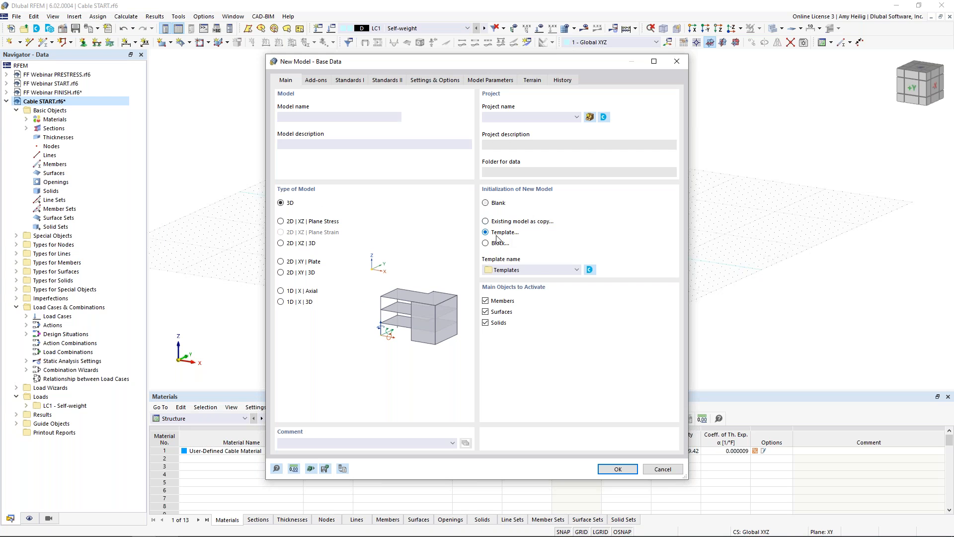
pyautogui.click(540, 269)
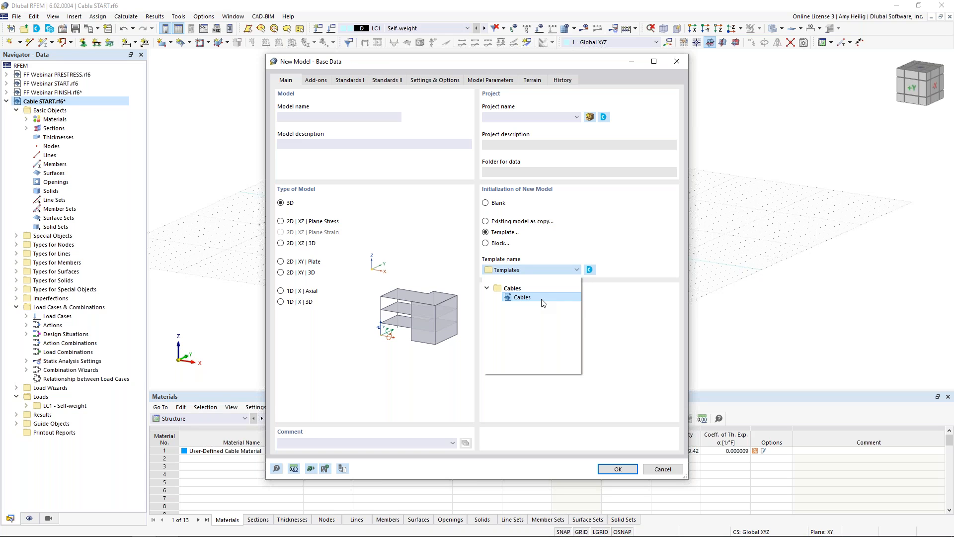
pyautogui.click(641, 269)
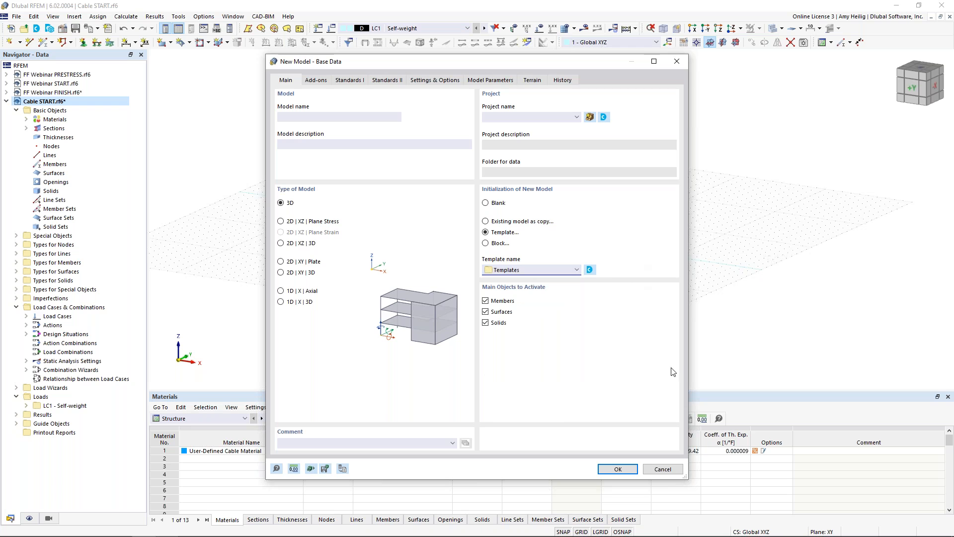
pyautogui.click(663, 469)
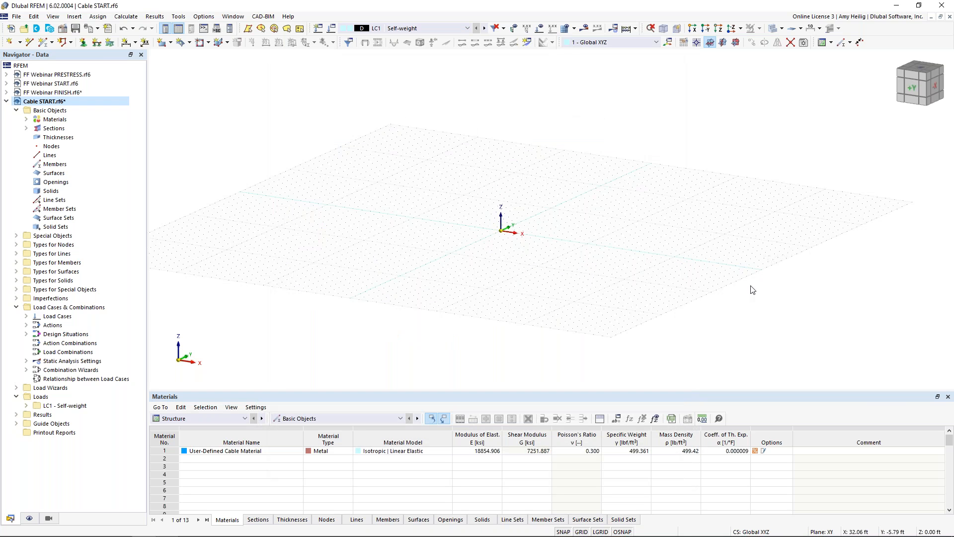
# Place a single Cable member with the RB 1/2 section from the origin along the X axis to the grid's edge
pyautogui.click(44, 42)
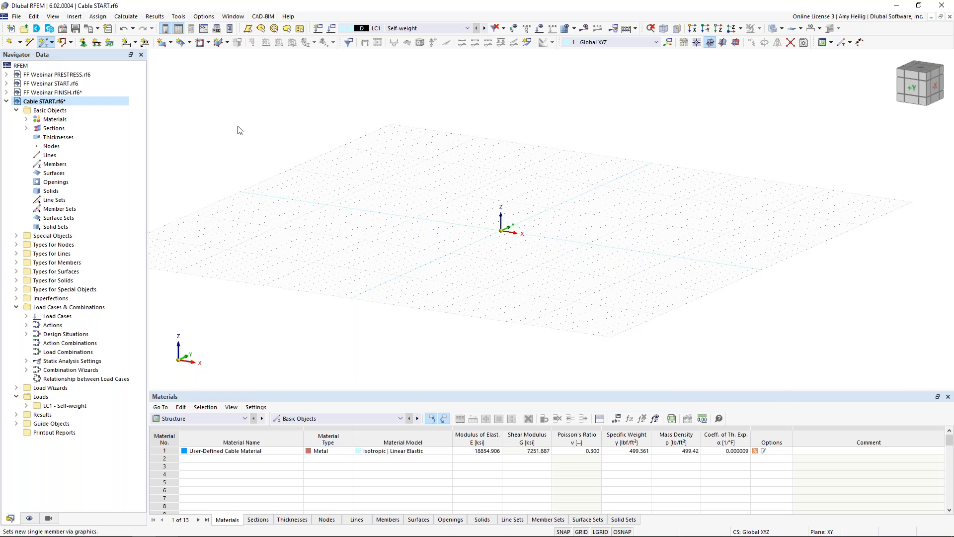
pyautogui.click(236, 127)
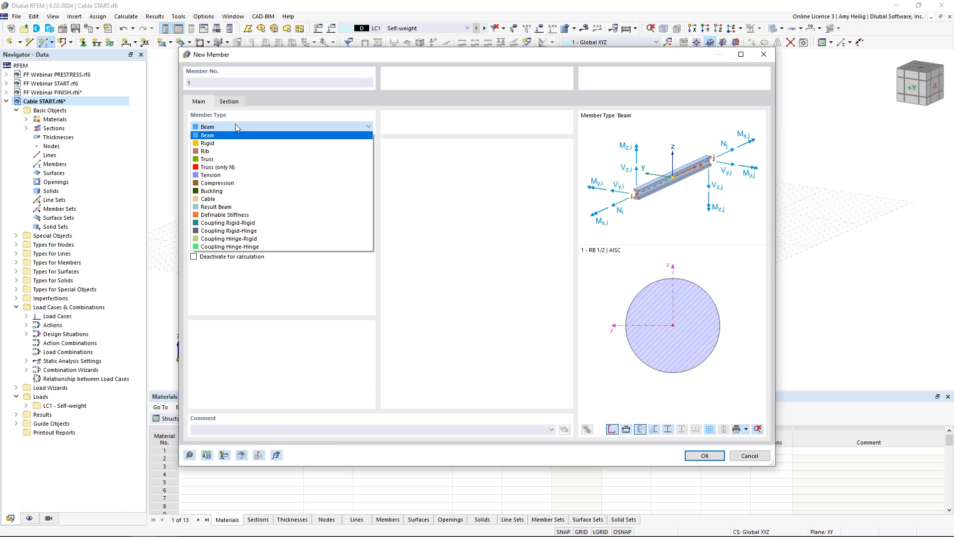
pyautogui.click(217, 199)
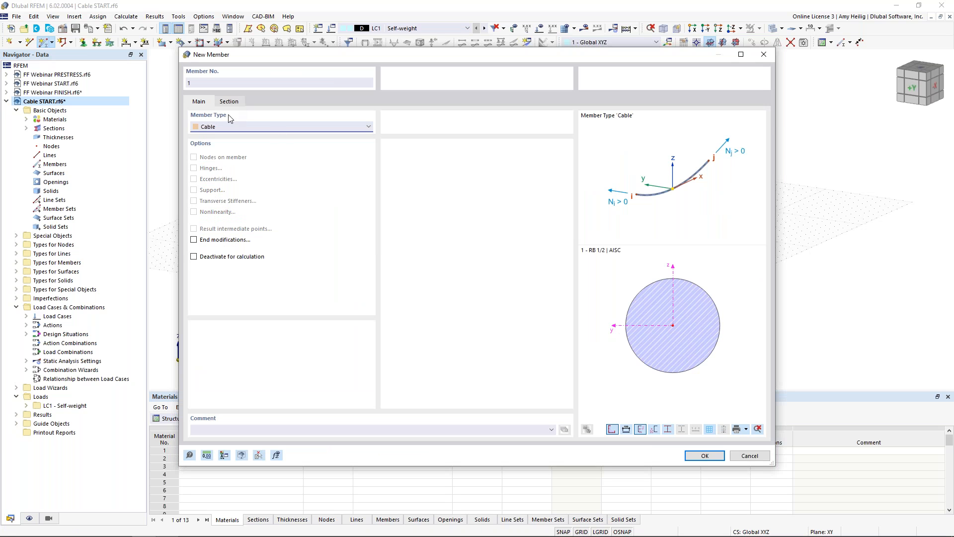
pyautogui.click(695, 455)
pyautogui.scroll(3, 515, 234)
pyautogui.click(492, 228)
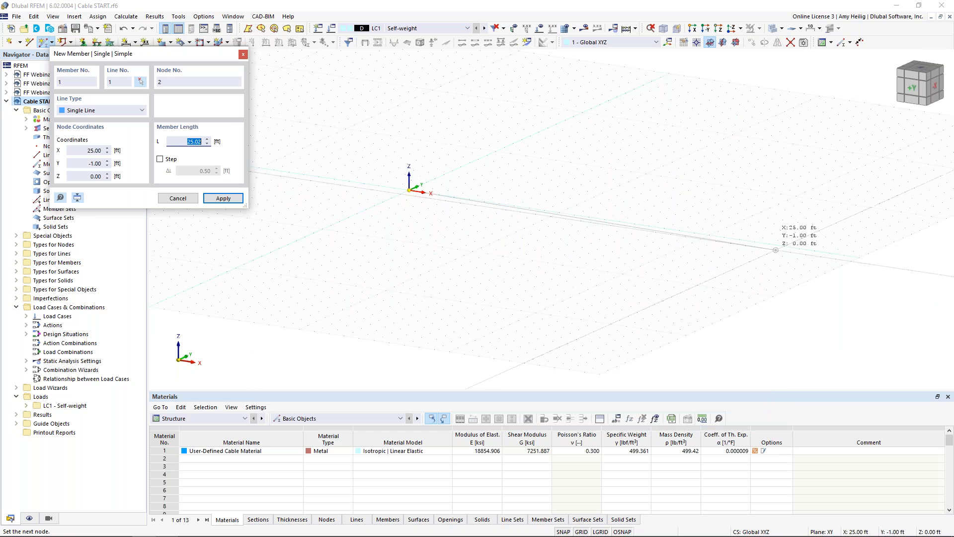
pyautogui.click(859, 257)
pyautogui.press('Escape')
pyautogui.keyDown('ctrl'); pyautogui.moveTo(577, 291); pyautogui.dragTo(519, 302, button='middle'); pyautogui.keyUp('ctrl')
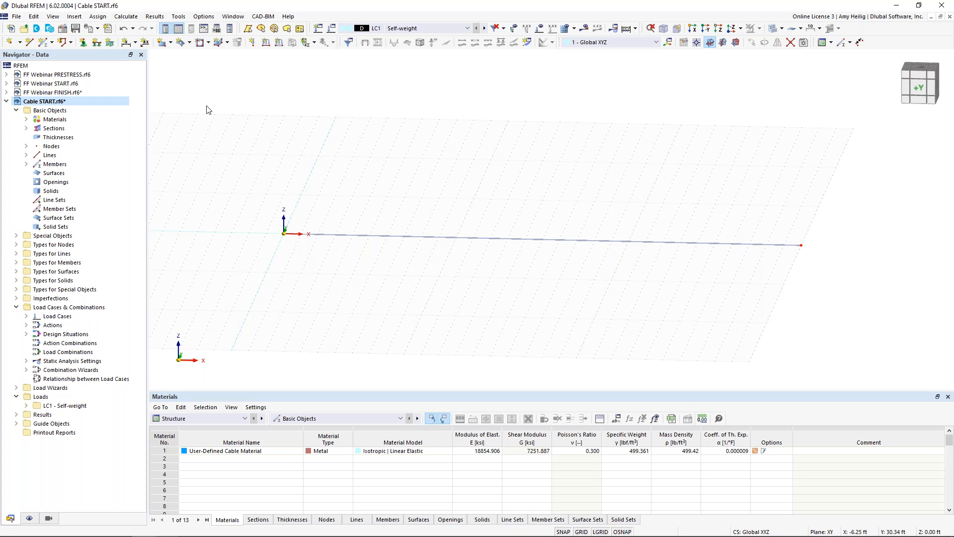
# Assign the Hinged nodal support to the nodes at both ends of the cable member
pyautogui.click(84, 42)
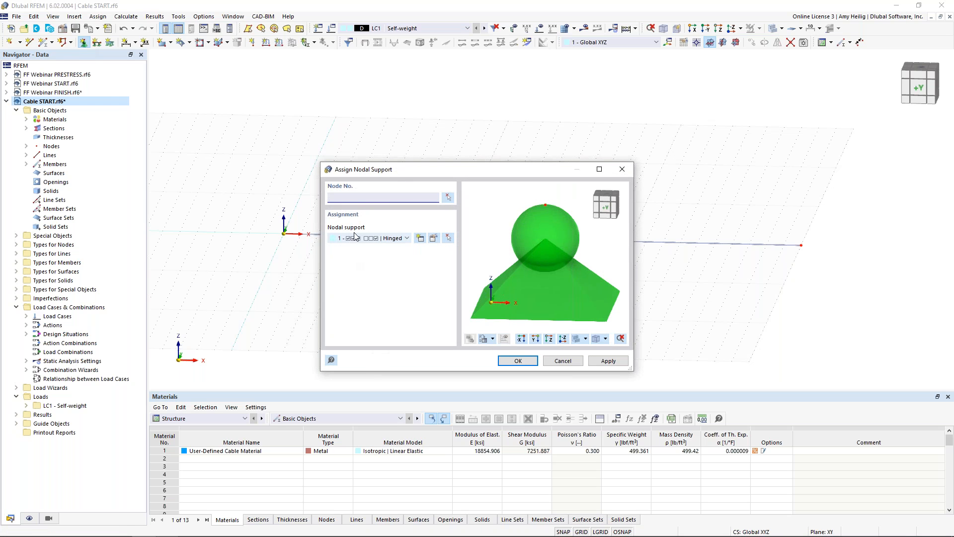
pyautogui.click(518, 361)
pyautogui.moveTo(232, 141); pyautogui.dragTo(871, 307)
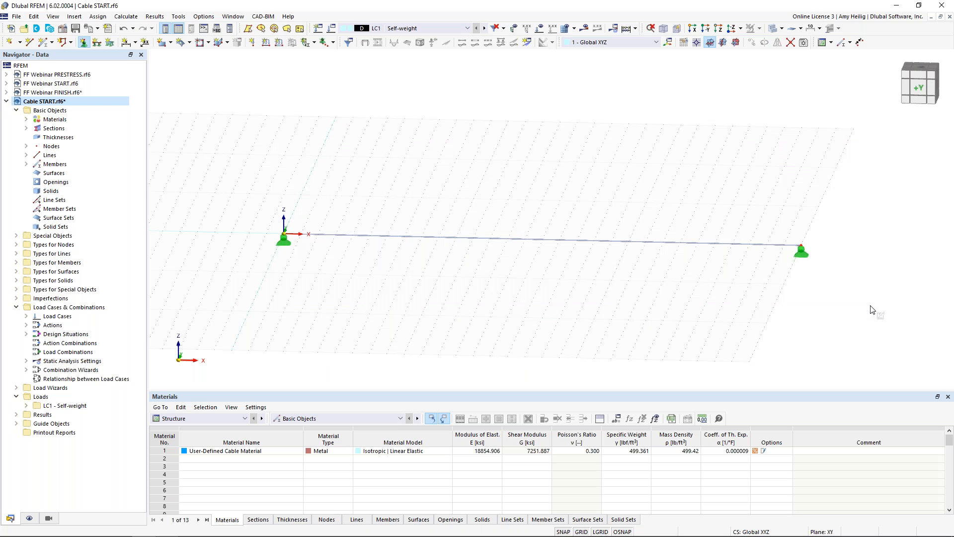
pyautogui.press('Escape')
# Rename load case LC1 as Self-weight (SW), then calculate it and display the cable's axial forces N
pyautogui.click(332, 29)
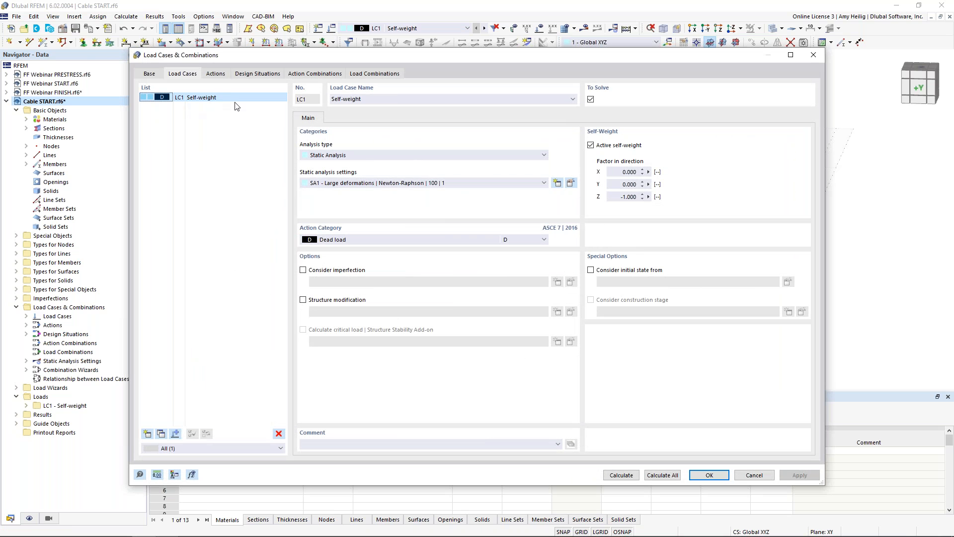
pyautogui.click(377, 98)
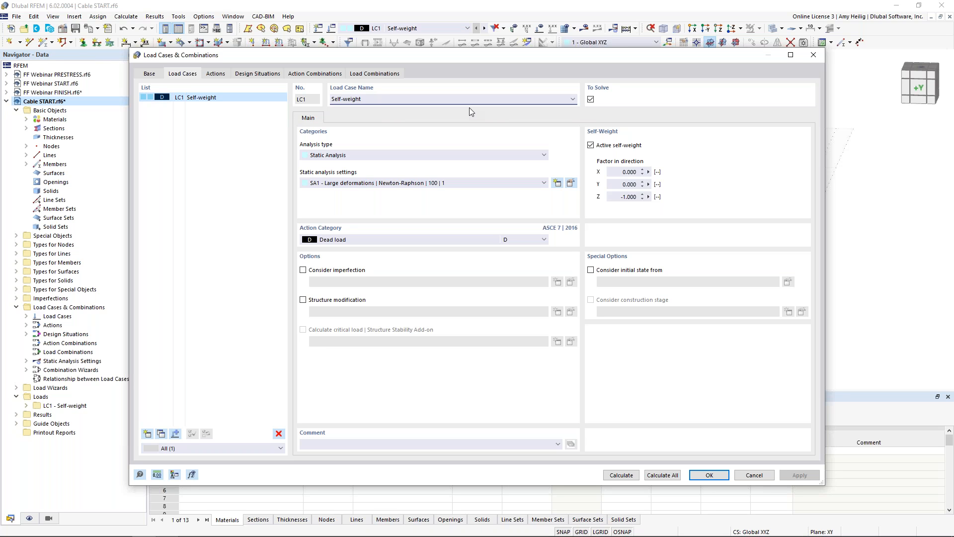
pyautogui.write('(SW')
pyautogui.click(635, 477)
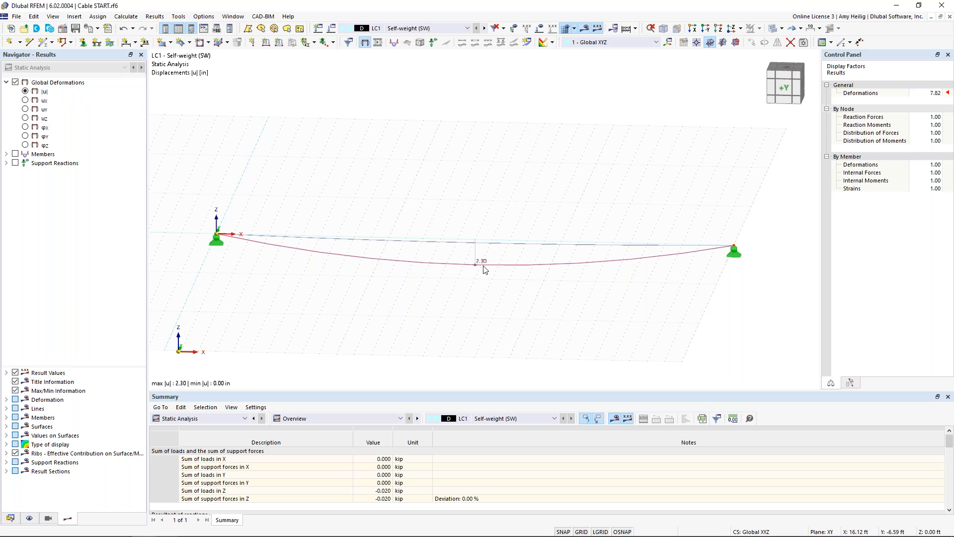
pyautogui.click(16, 154)
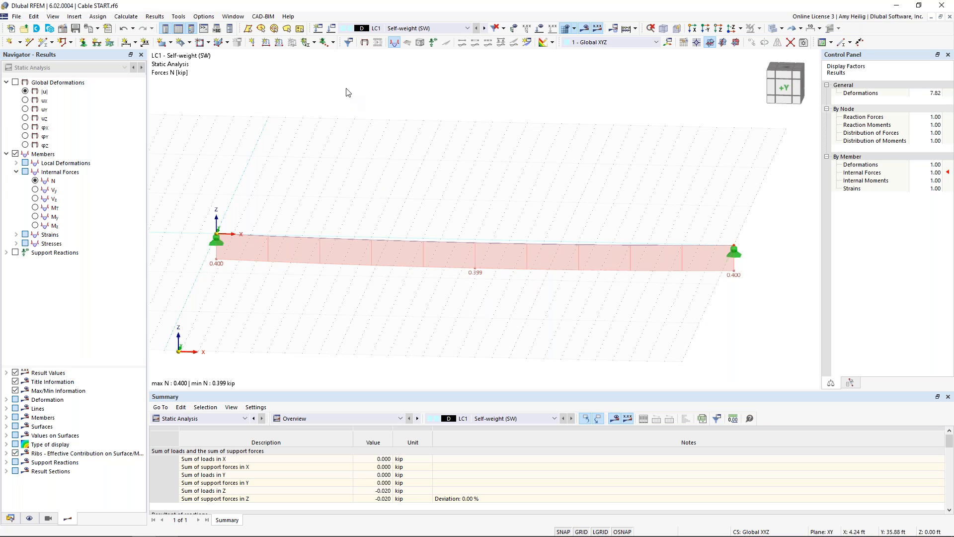
# Add load case LC2 named Prestress (P) with the Self-straining force action category
pyautogui.click(332, 28)
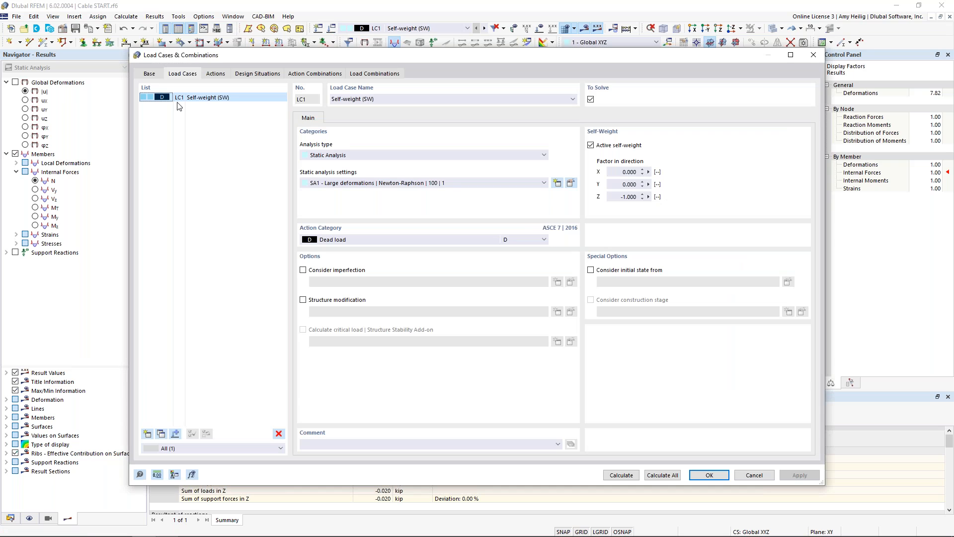
pyautogui.click(147, 434)
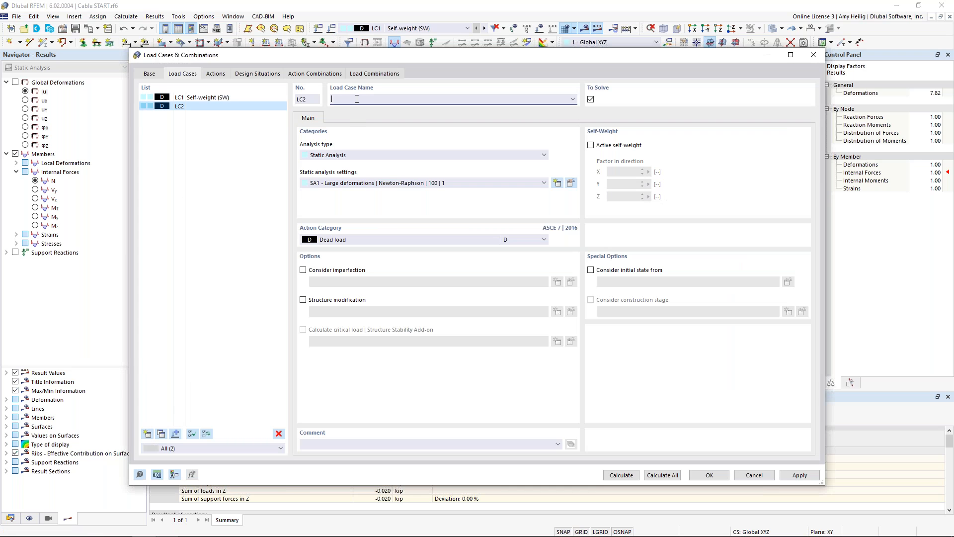
pyautogui.write('Prestress (P)')
pyautogui.click(410, 239)
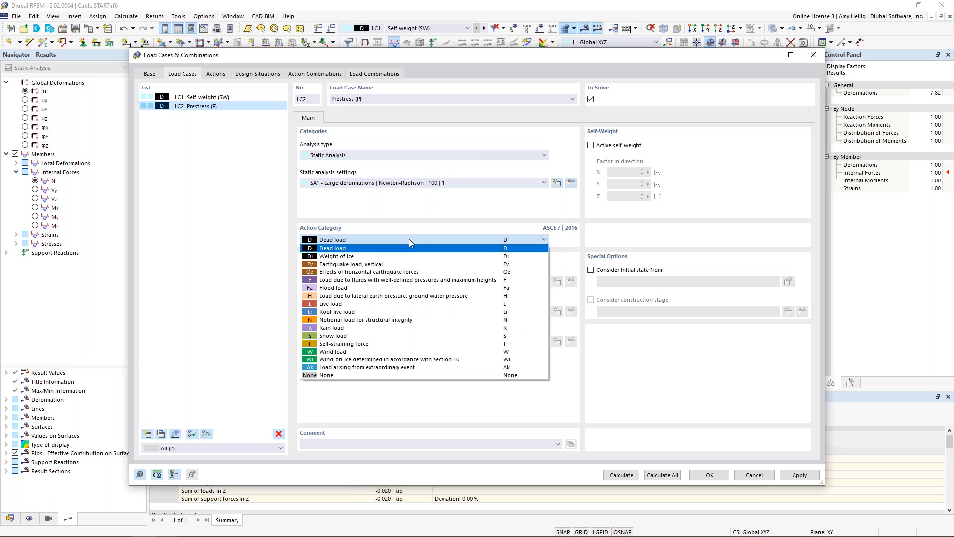
pyautogui.click(374, 344)
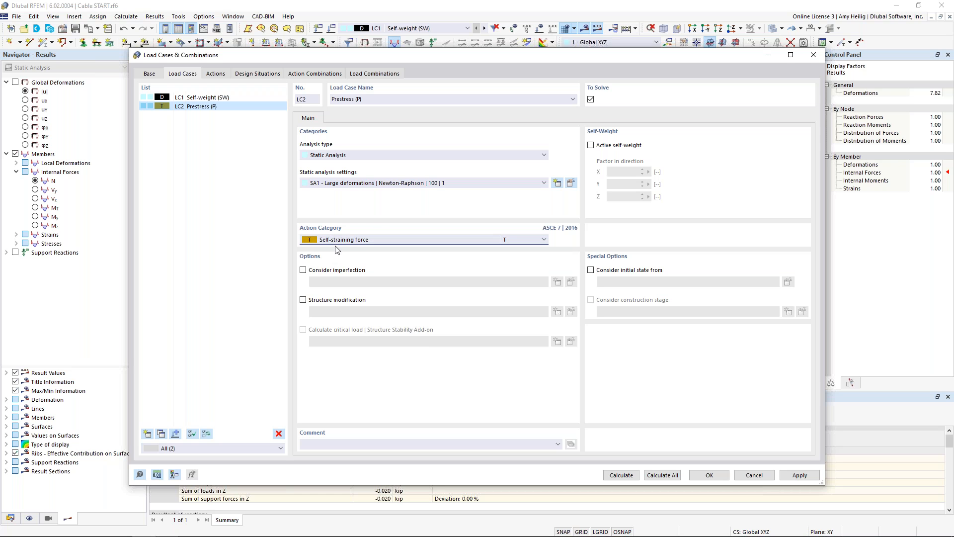
pyautogui.click(703, 473)
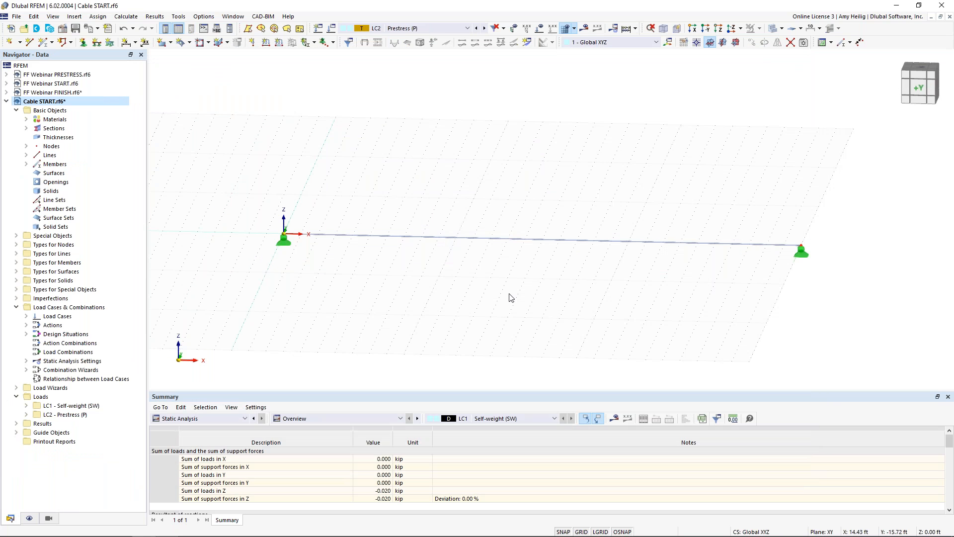
# Start a new member load in LC2 - Prestress (P) with the Form-Finding load type
pyautogui.moveTo(495, 283); pyautogui.dragTo(463, 272, button='middle')
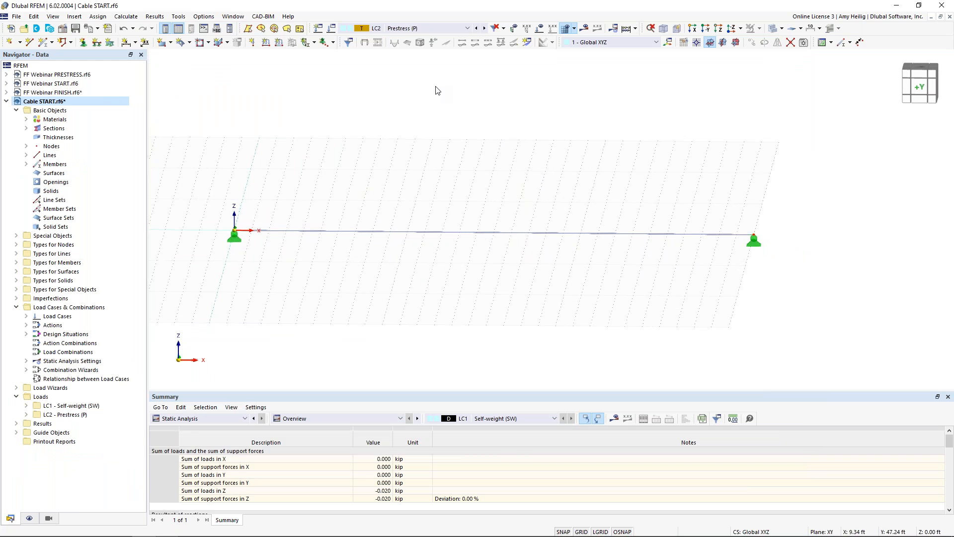
pyautogui.click(279, 45)
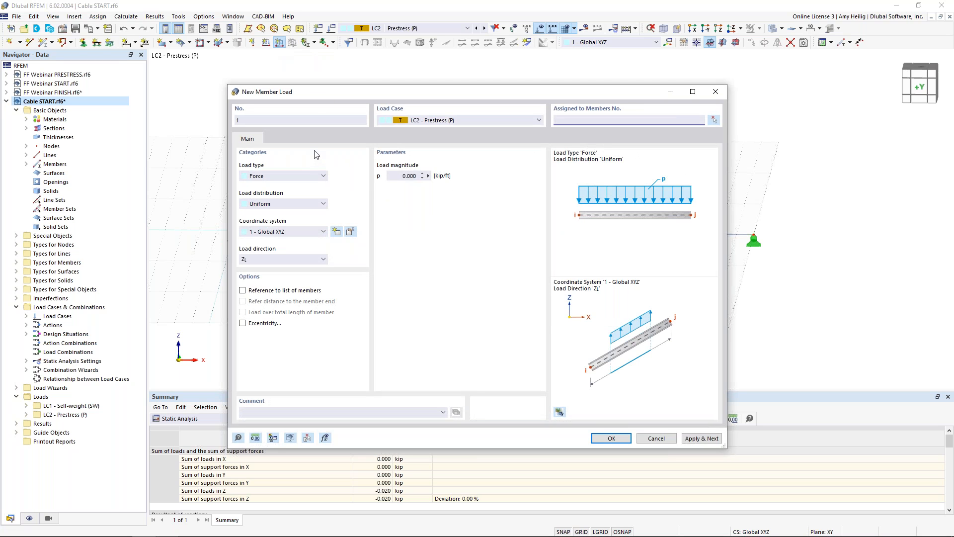
pyautogui.click(282, 176)
pyautogui.scroll(-1, 320, 211)
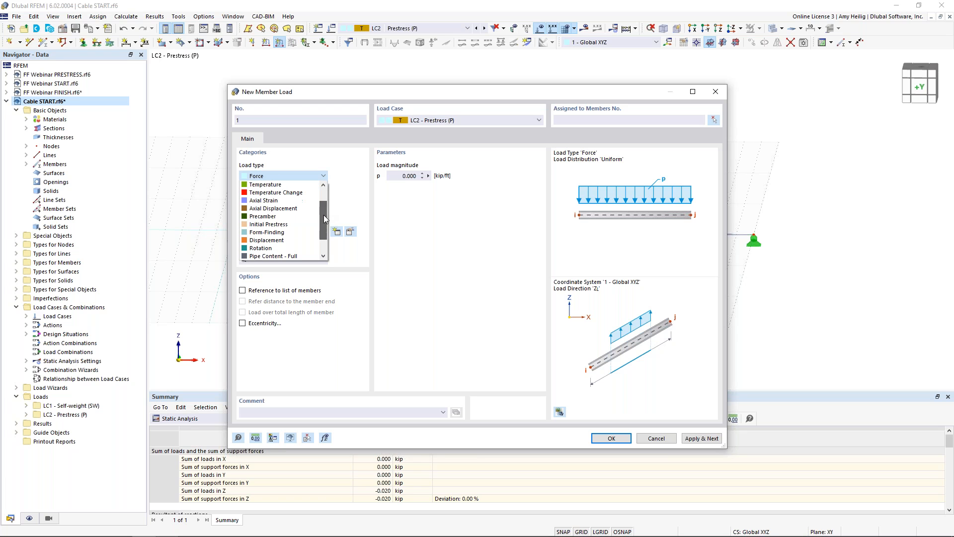
pyautogui.click(296, 233)
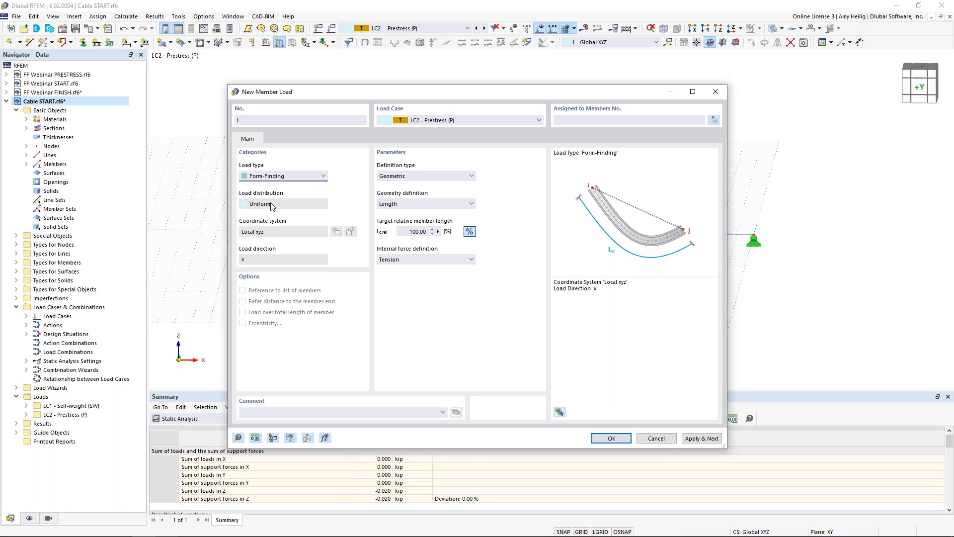
# Review the definition options offered under Geometric and Force for the form-finding load, ending with the Geometric definition type
pyautogui.click(440, 176)
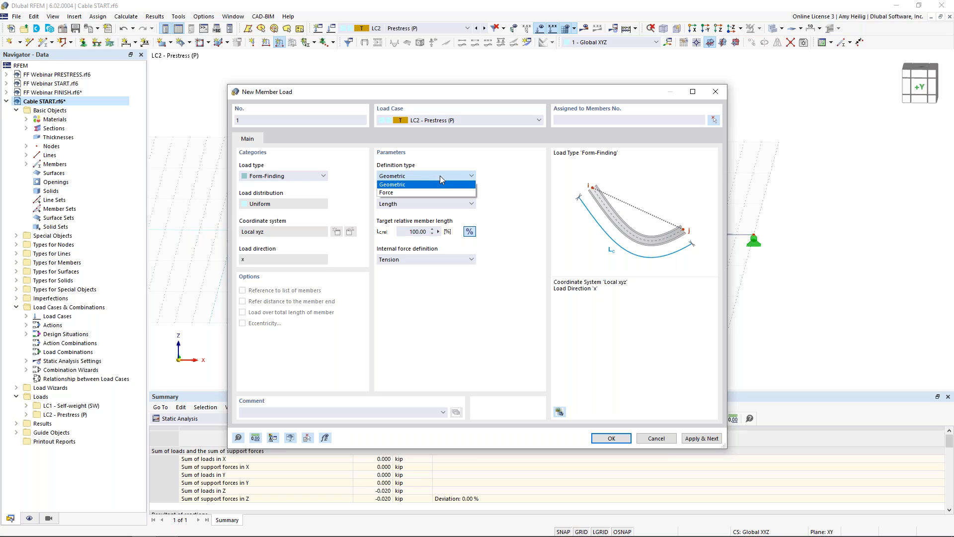
pyautogui.click(505, 185)
pyautogui.click(458, 206)
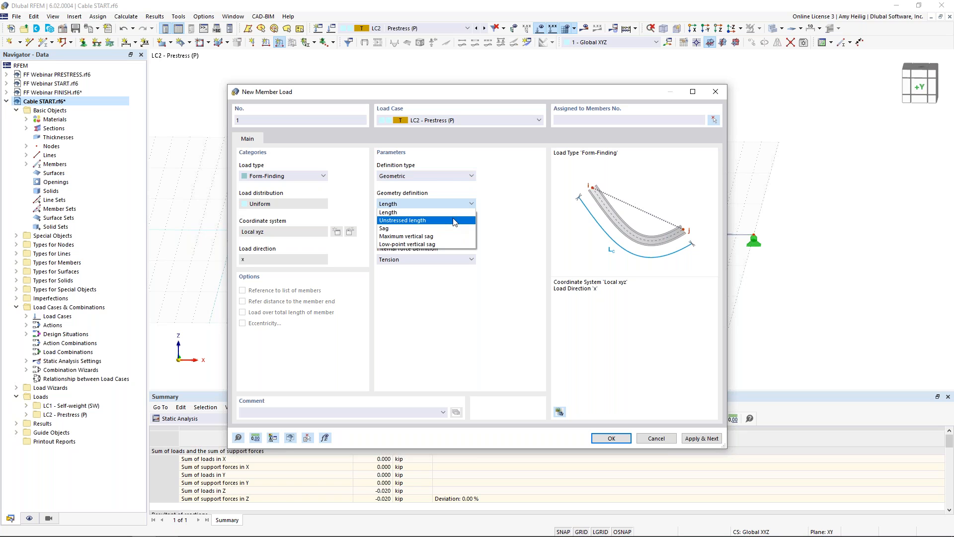
pyautogui.click(501, 235)
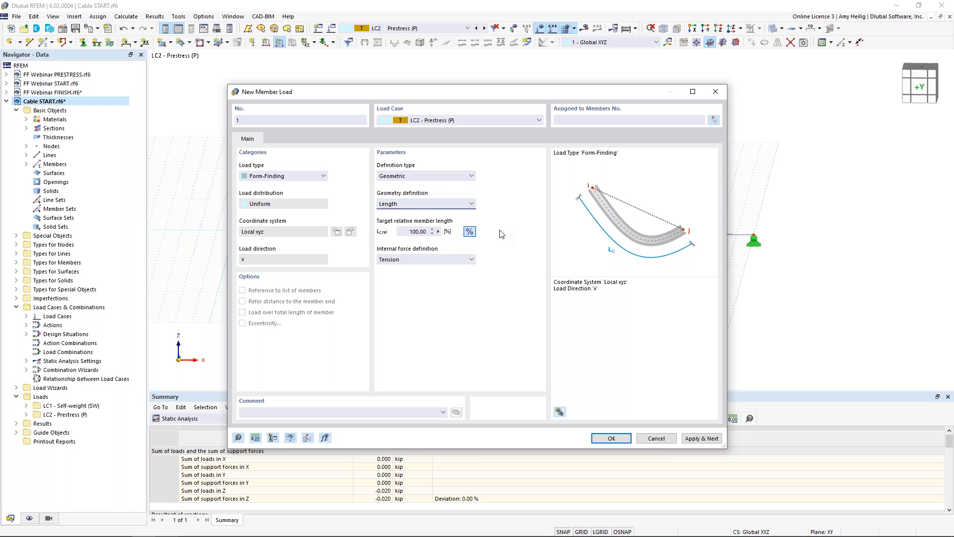
pyautogui.click(437, 177)
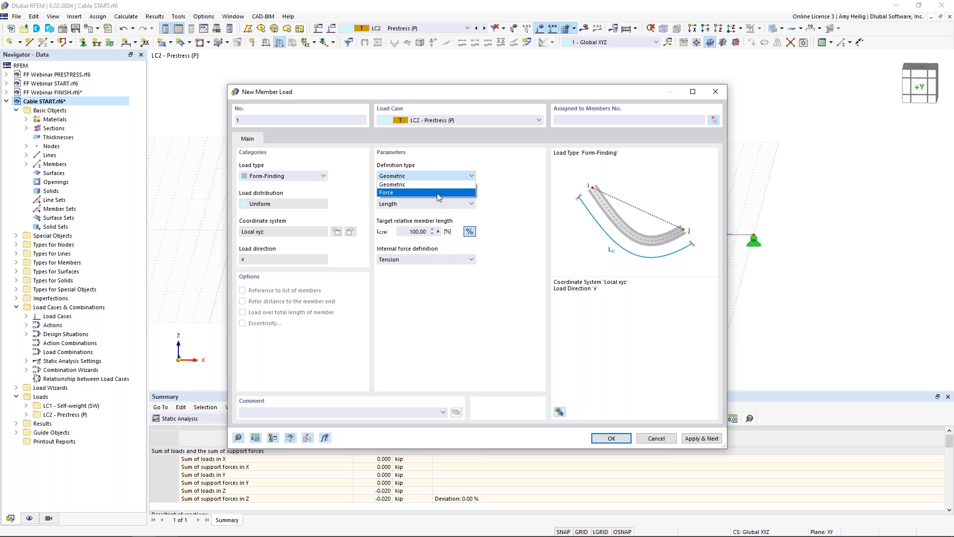
pyautogui.click(438, 193)
pyautogui.click(452, 205)
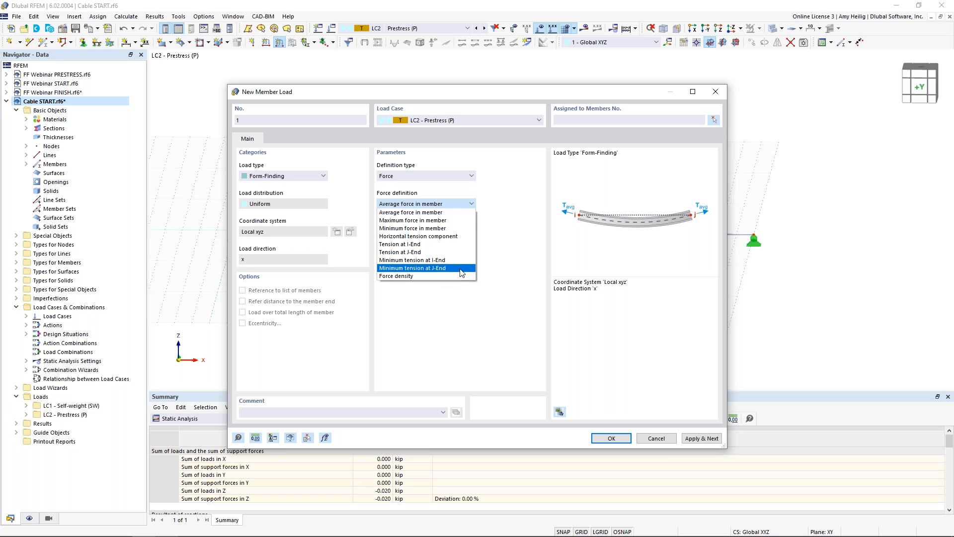
pyautogui.click(502, 267)
pyautogui.click(400, 176)
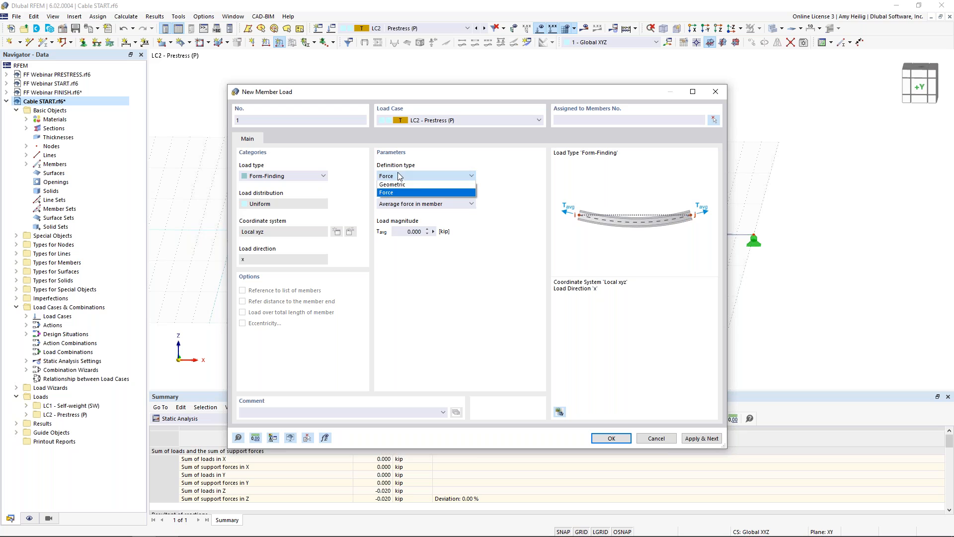
pyautogui.click(397, 184)
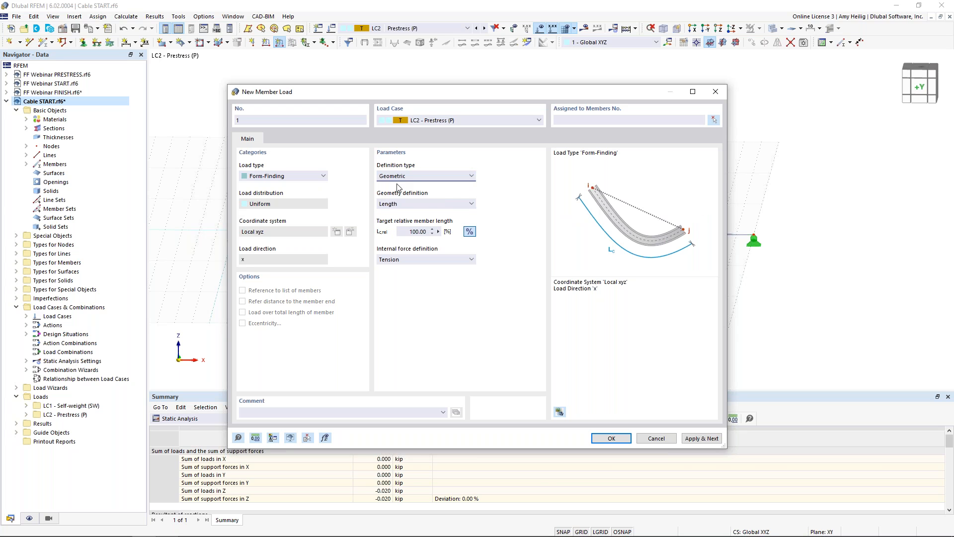
# Define the form-finding load by a target absolute Sag of 0.67 ft and assign it to member 1
pyautogui.click(405, 204)
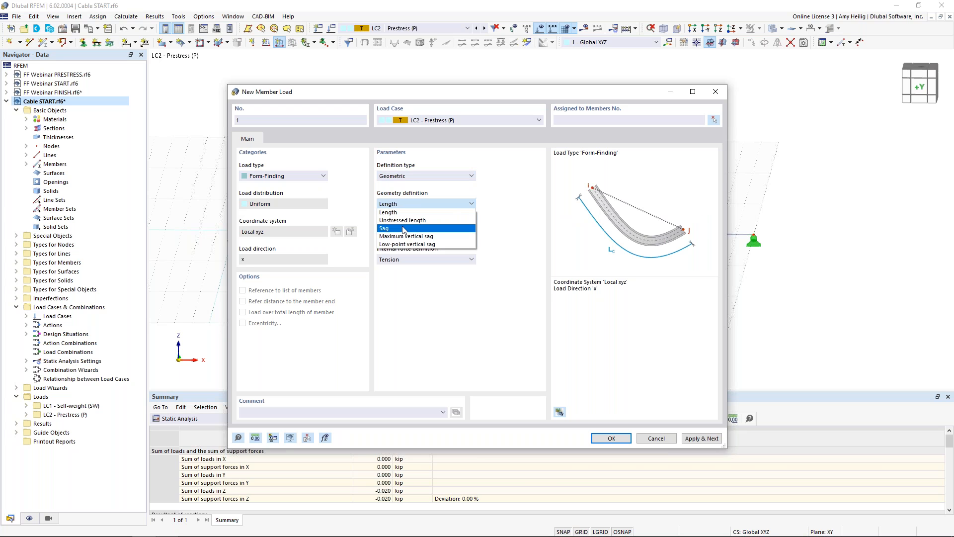
pyautogui.click(403, 229)
pyautogui.doubleClick(408, 231)
pyautogui.write('0.67')
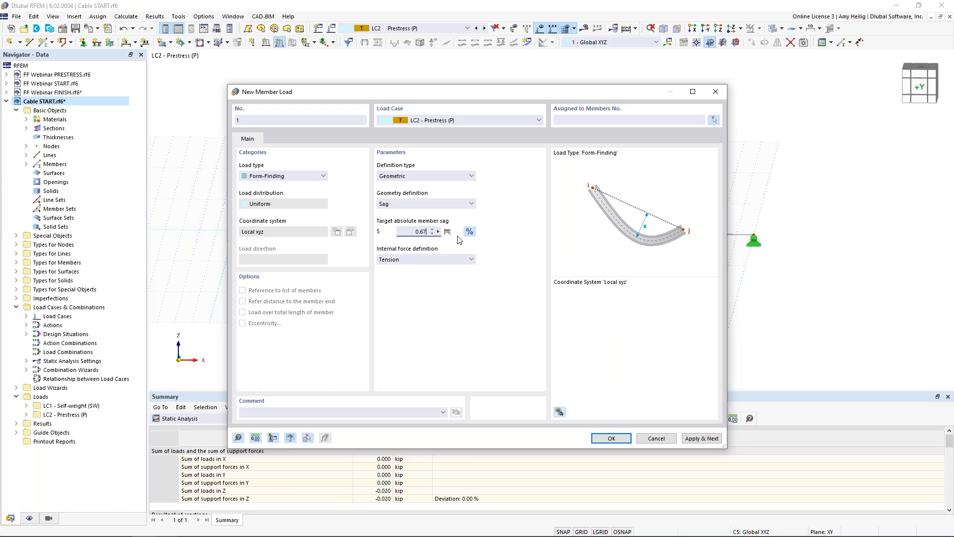
pyautogui.click(574, 121)
pyautogui.click(612, 438)
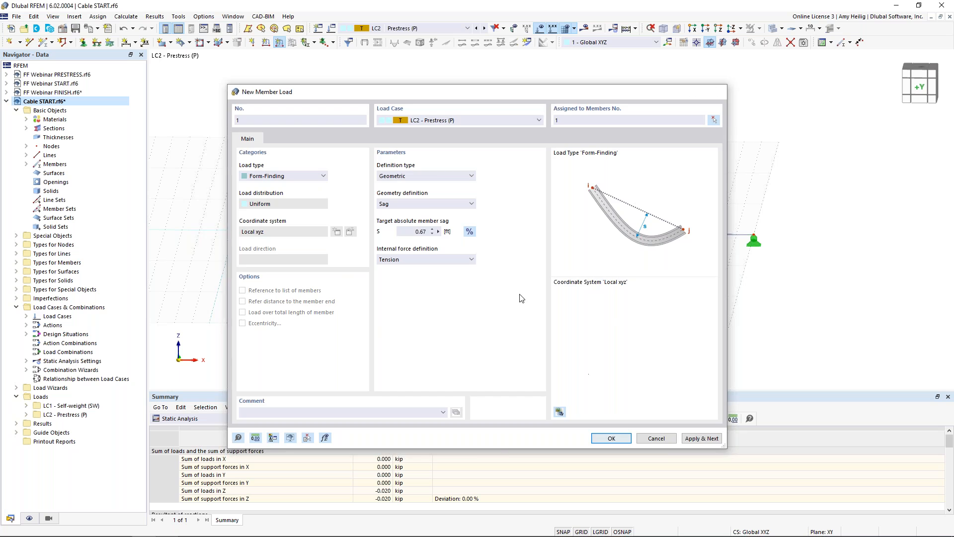
# Calculate the results of load case LC2 - Prestress (P)
pyautogui.moveTo(486, 278); pyautogui.dragTo(470, 281, button='middle')
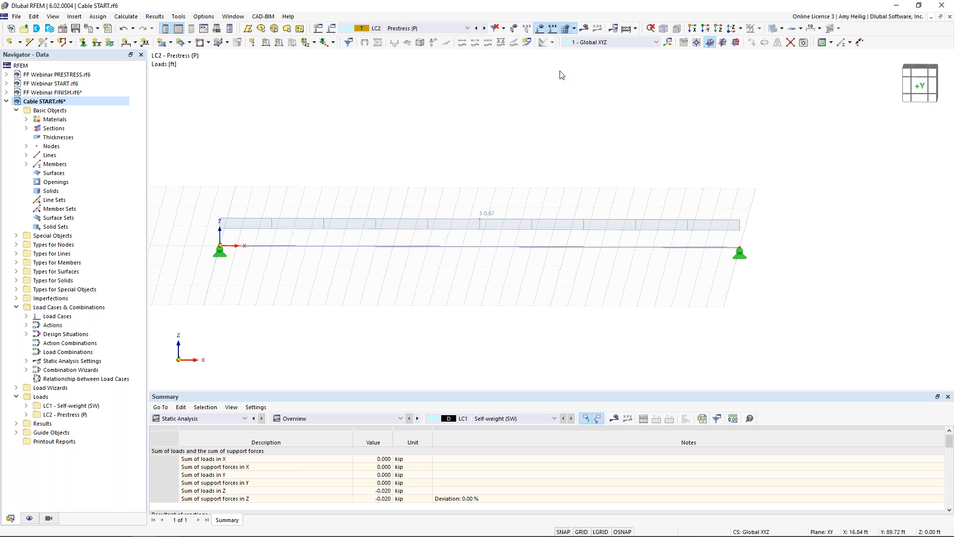
pyautogui.click(587, 31)
pyautogui.click(517, 314)
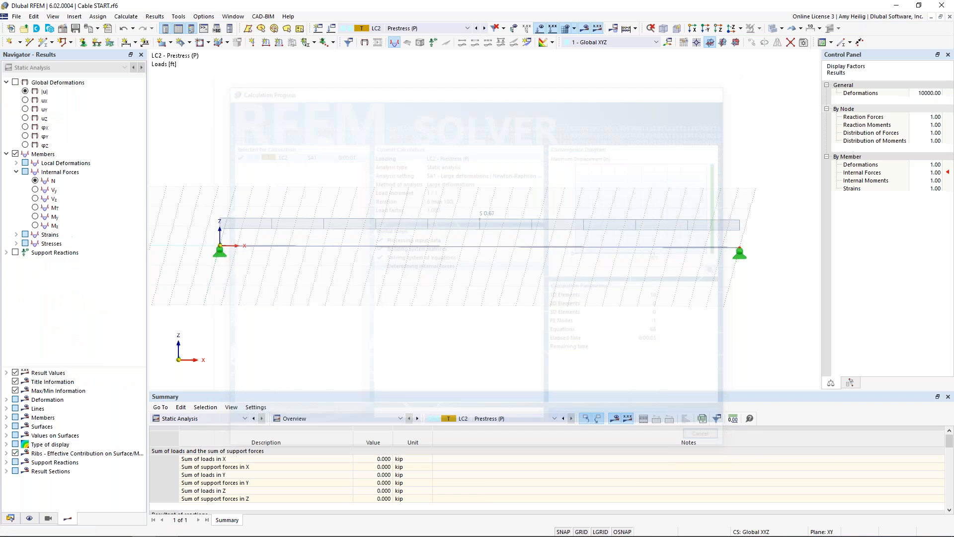
# Examine the cable's global deformations and axial forces N for the Prestress (P) load case
pyautogui.scroll(-2, 463, 181)
pyautogui.moveTo(460, 178); pyautogui.dragTo(472, 179, button='middle')
pyautogui.click(15, 83)
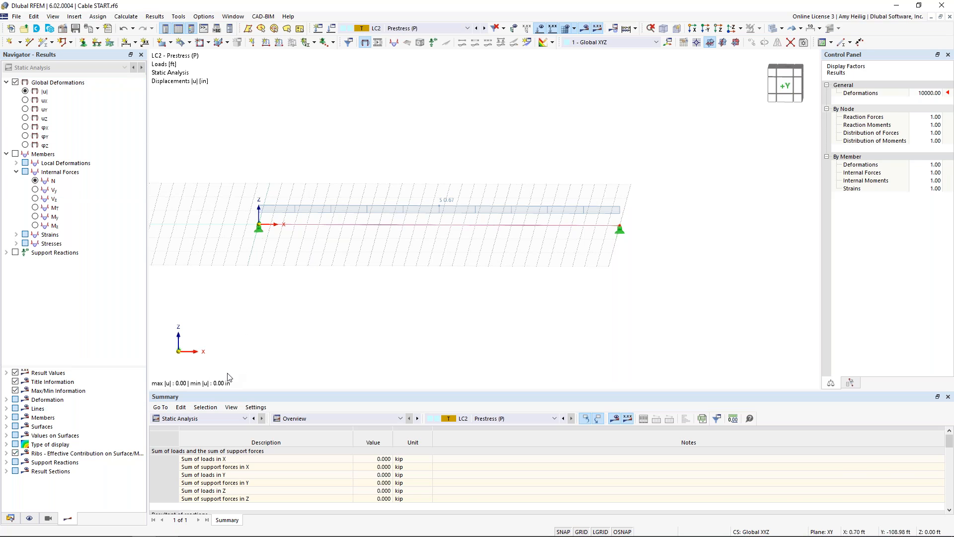
pyautogui.click(35, 181)
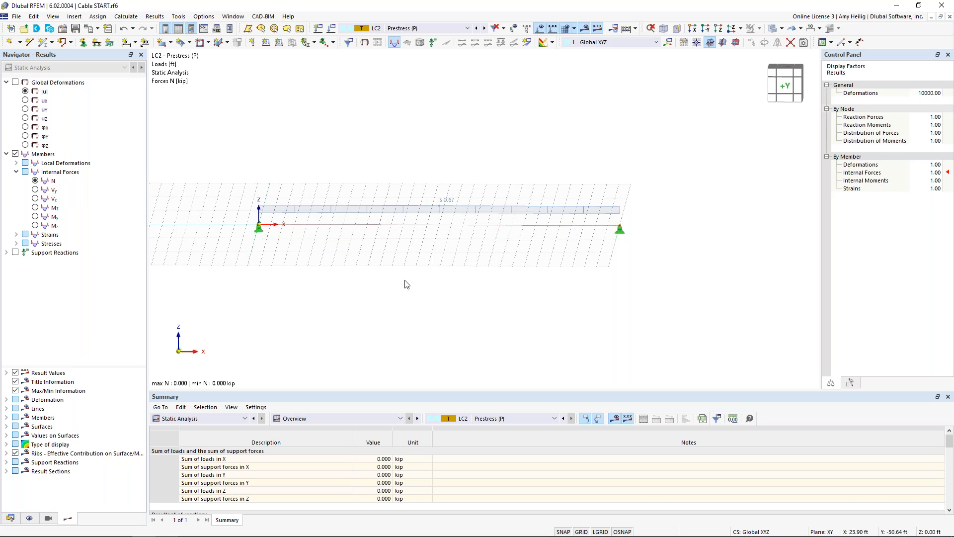
pyautogui.moveTo(363, 271); pyautogui.dragTo(406, 292, button='middle')
pyautogui.scroll(3, 415, 278)
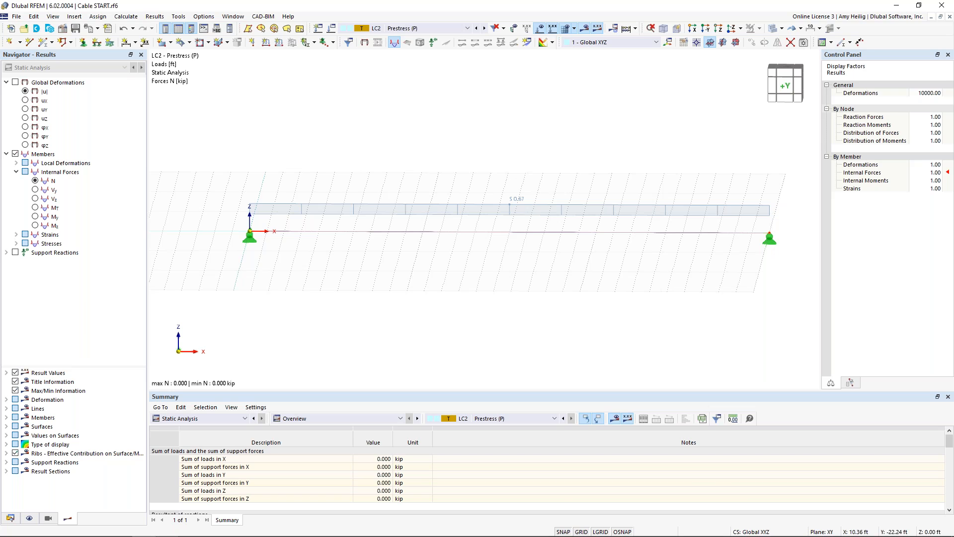
pyautogui.moveTo(433, 168); pyautogui.dragTo(398, 161, button='middle')
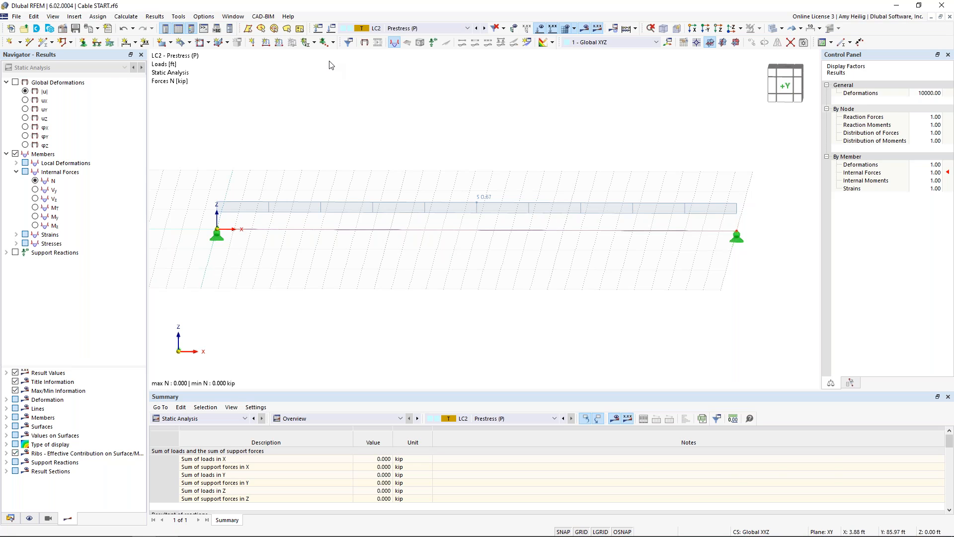
# Turn off the Combination wizard in the base settings for load cases and combinations
pyautogui.click(332, 29)
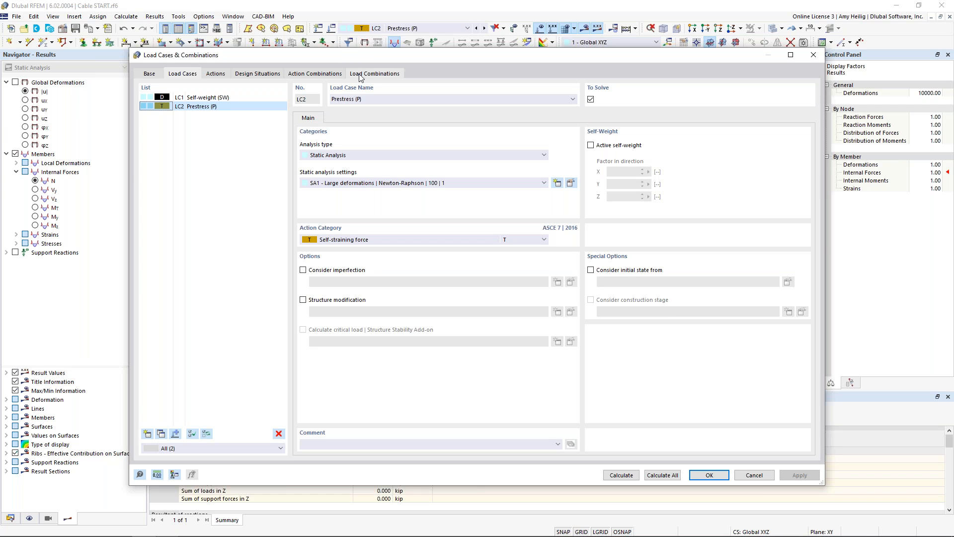
pyautogui.click(151, 74)
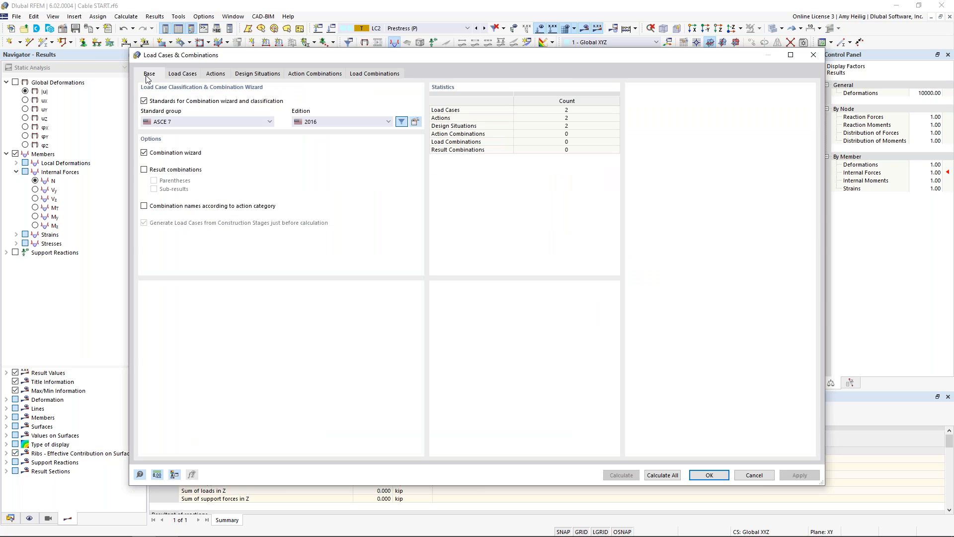
pyautogui.click(144, 153)
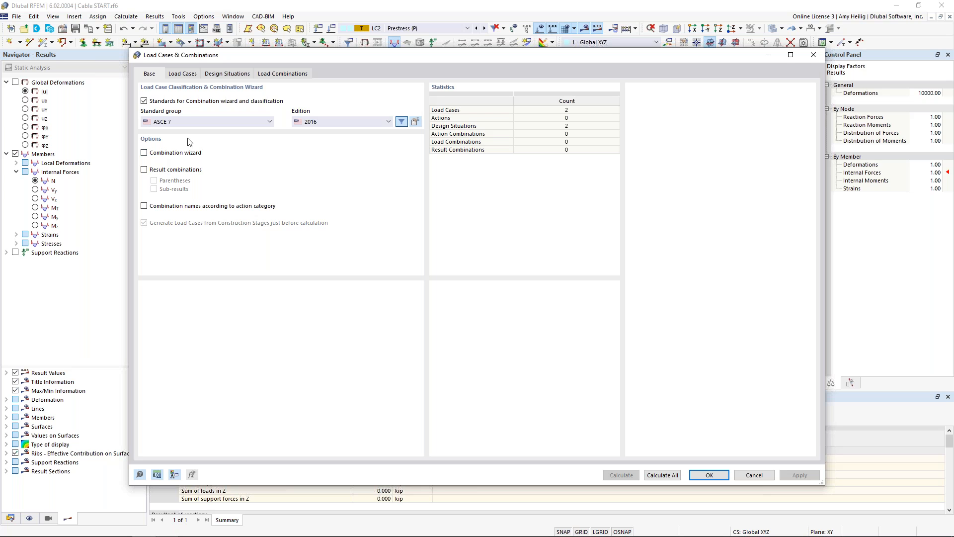
# Create a new load combination CO1 and name it "Shape 1 = SW + P"
pyautogui.click(281, 74)
pyautogui.click(147, 433)
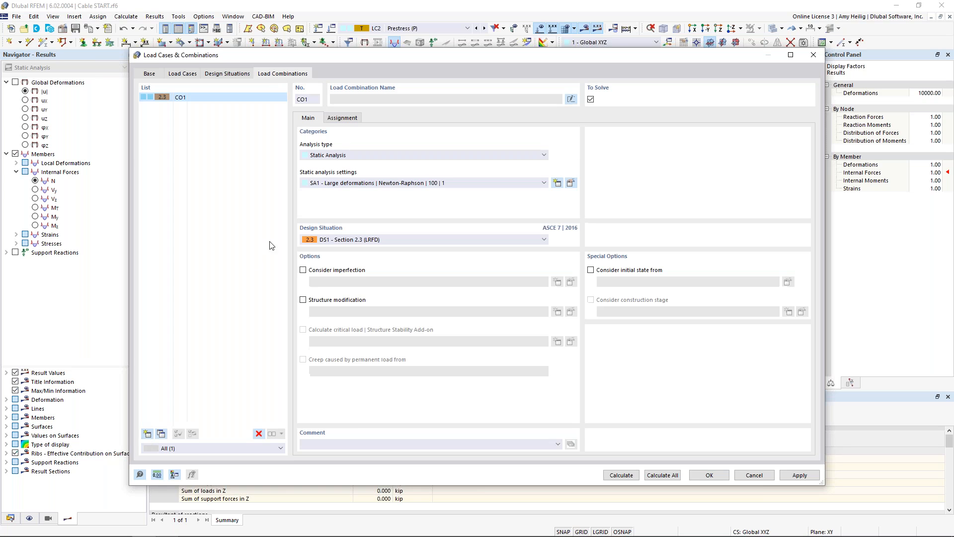
pyautogui.click(352, 99)
pyautogui.click(570, 100)
pyautogui.write('Shape 1 = SW + P')
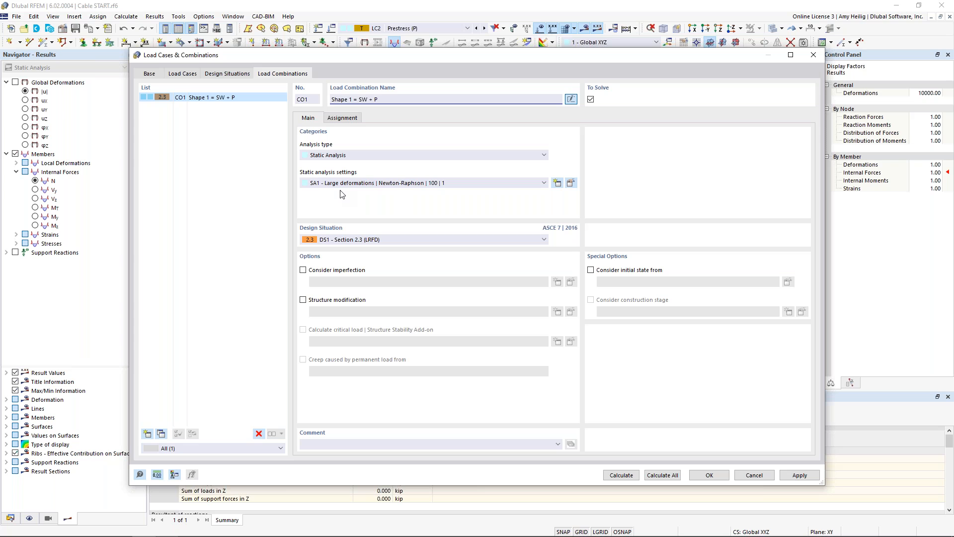
# Assign load cases LC1 Self-weight (SW) and LC2 Prestress (P) to combination CO1 with factors of 1.00
pyautogui.click(349, 120)
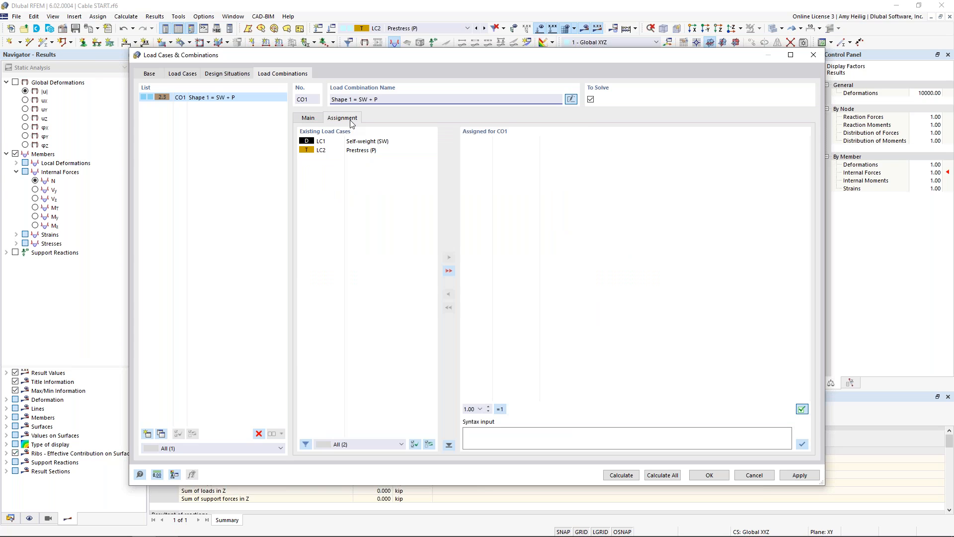
pyautogui.doubleClick(362, 141)
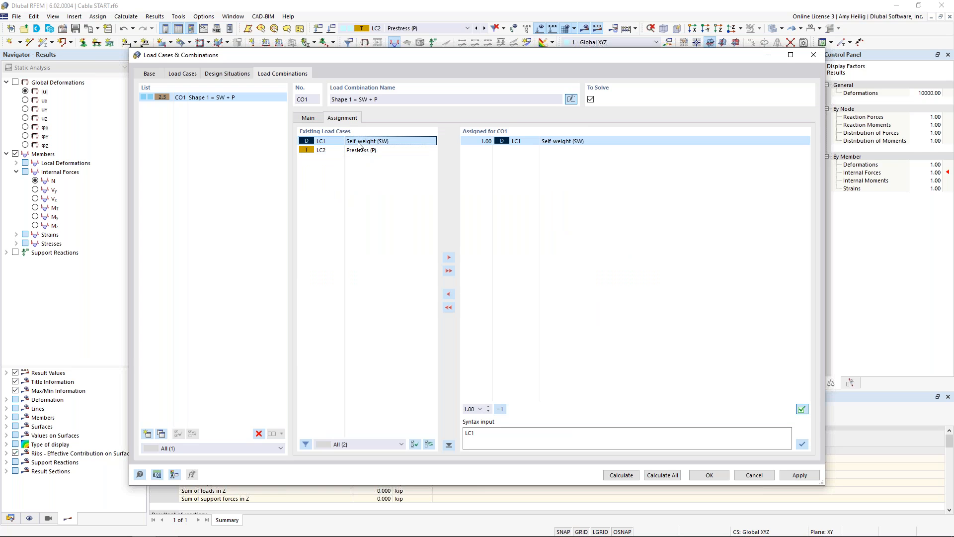
pyautogui.click(360, 151)
pyautogui.doubleClick(359, 150)
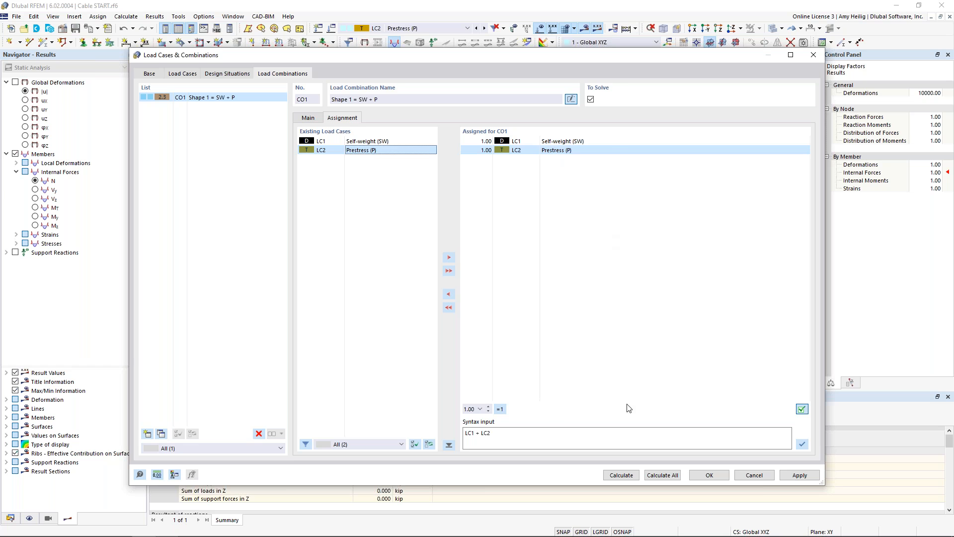
# Calculate load combination CO1 and display the cable's global deformations
pyautogui.click(621, 476)
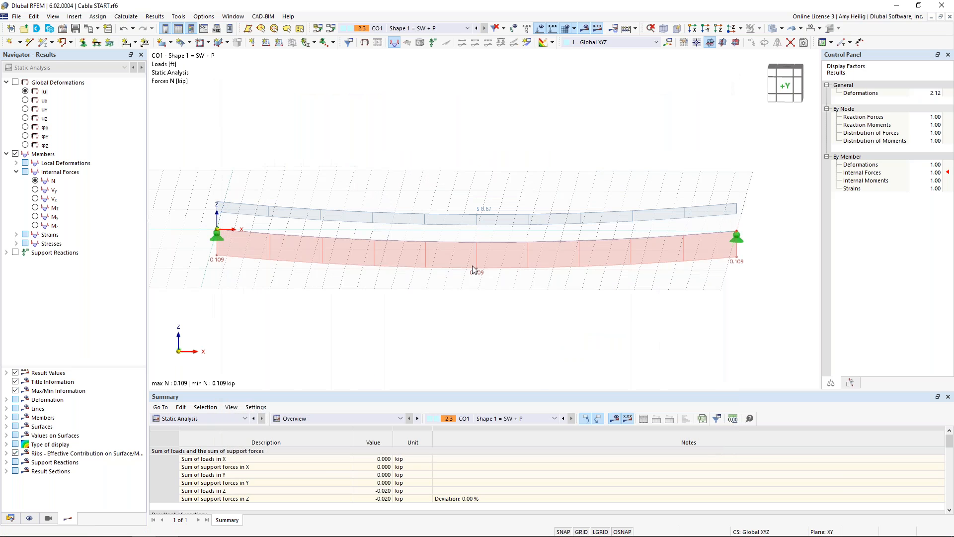
pyautogui.click(16, 83)
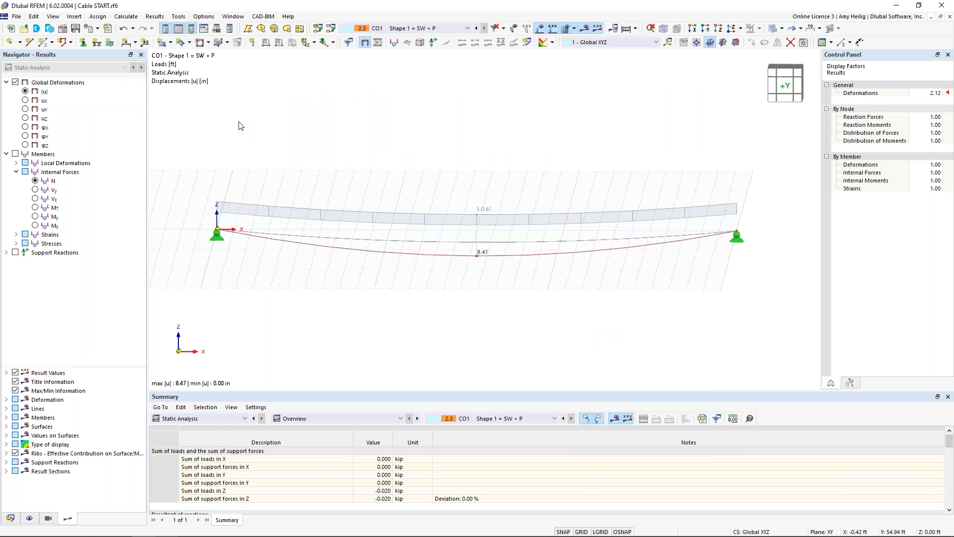
pyautogui.scroll(1, 497, 267)
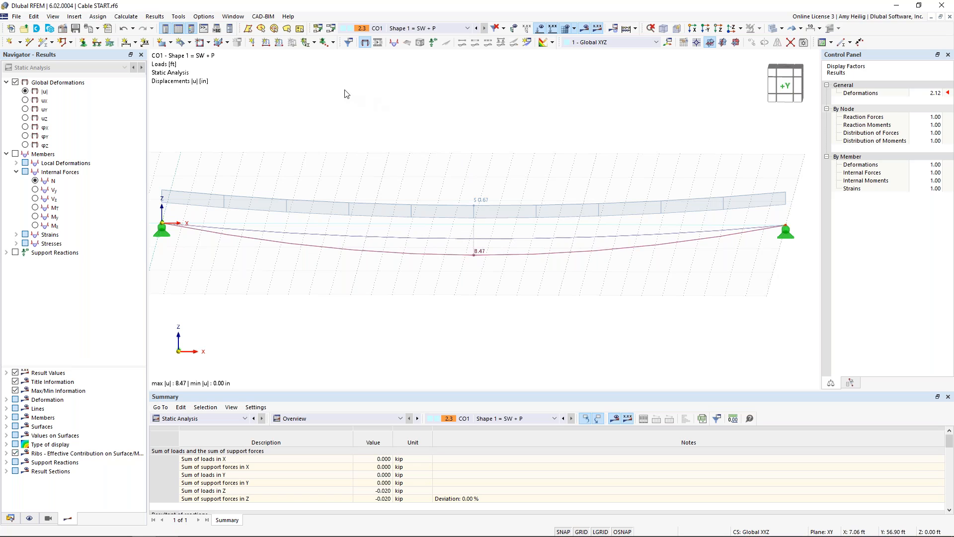
# Set the number of form-finding iterations for loading prestress to 50 in static analysis settings SA1
pyautogui.click(331, 28)
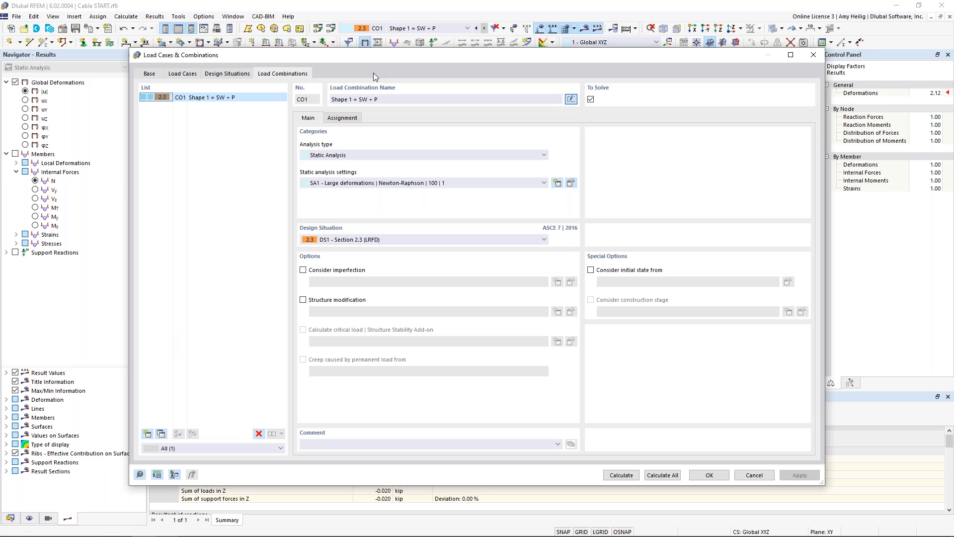
pyautogui.click(571, 183)
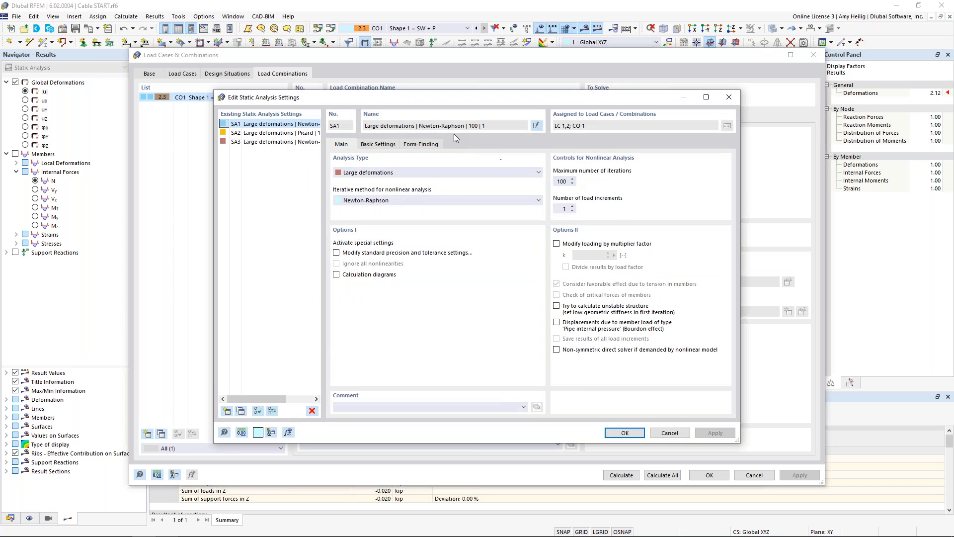
pyautogui.click(423, 146)
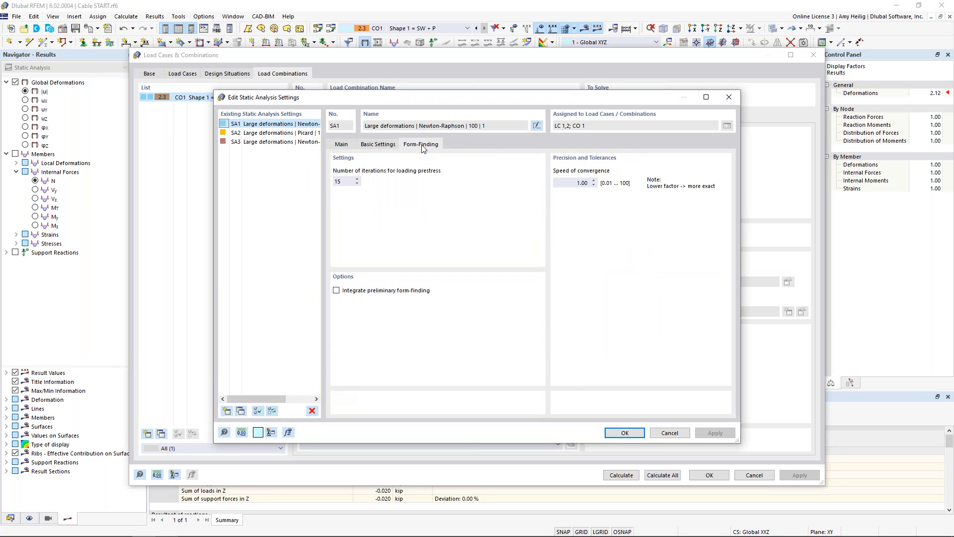
pyautogui.doubleClick(343, 182)
pyautogui.write('50')
pyautogui.click(625, 433)
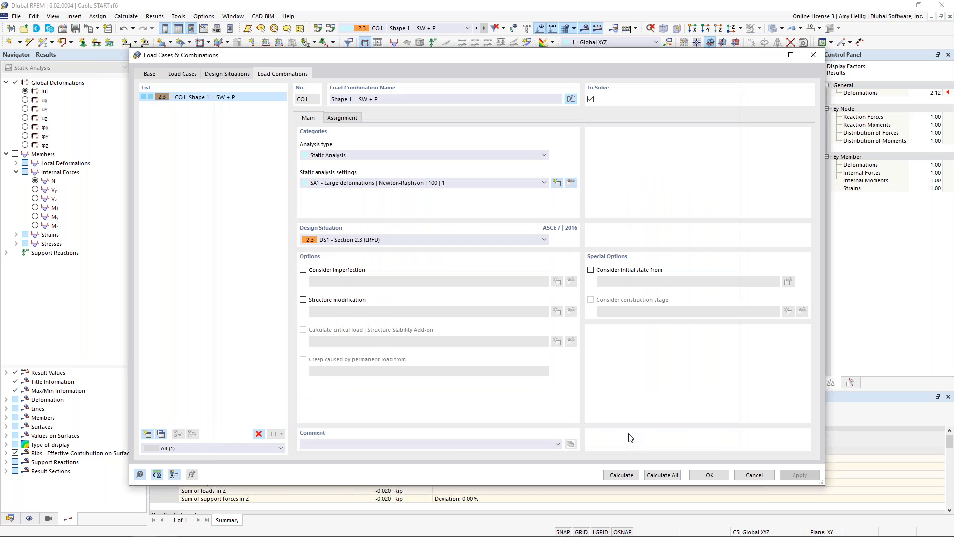
# Recalculate load combination CO1 and display the cable's axial forces N
pyautogui.click(621, 474)
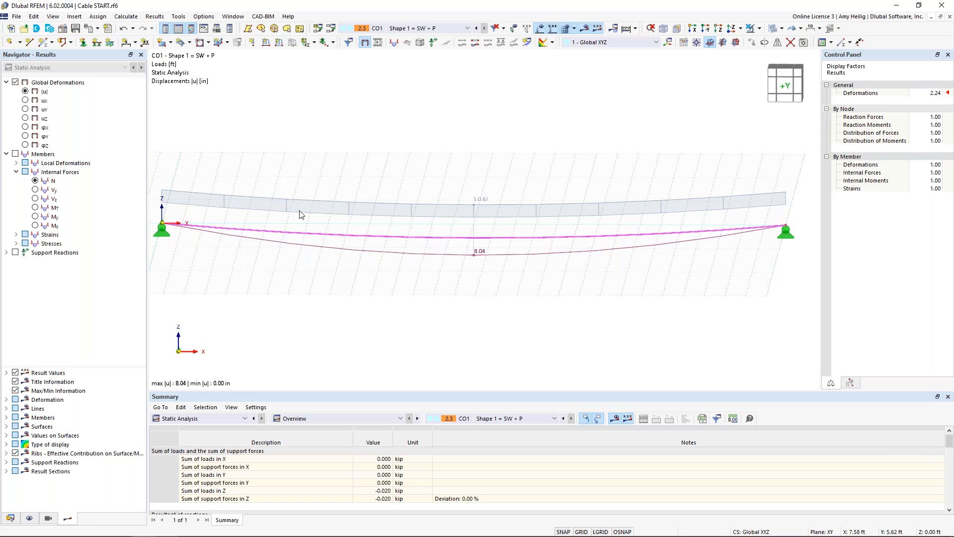
pyautogui.click(15, 155)
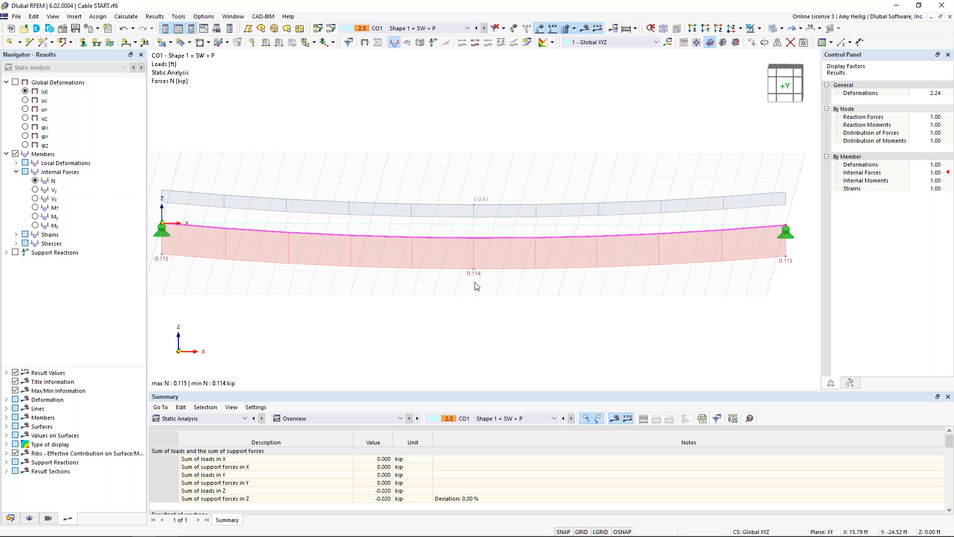
pyautogui.scroll(-1, 477, 286)
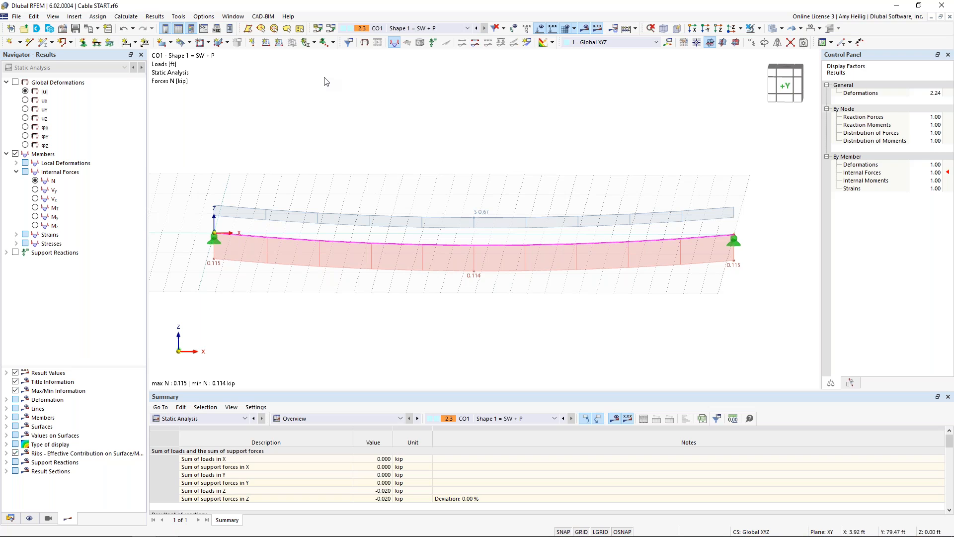
# Create load case LC3 named "Dead (D)" with the action category Dead load
pyautogui.click(330, 43)
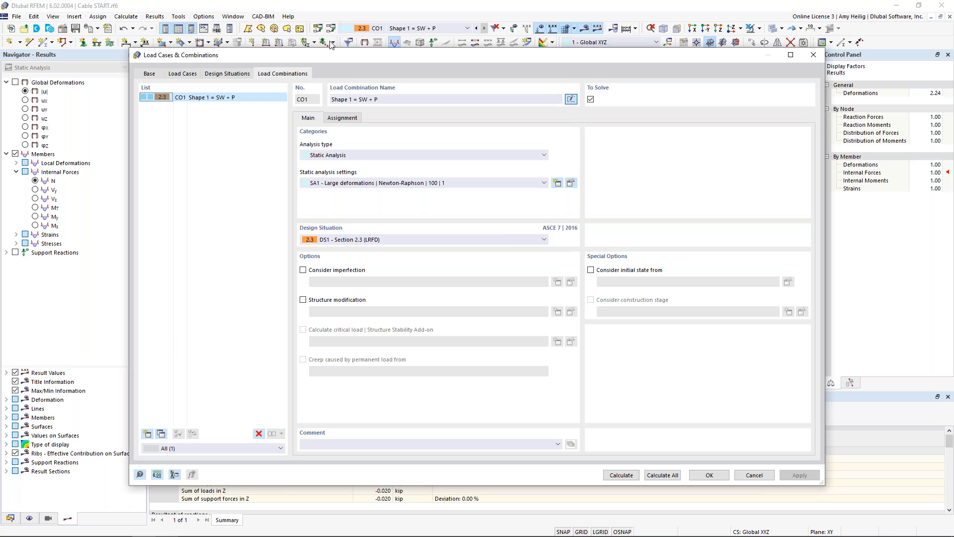
pyautogui.click(191, 73)
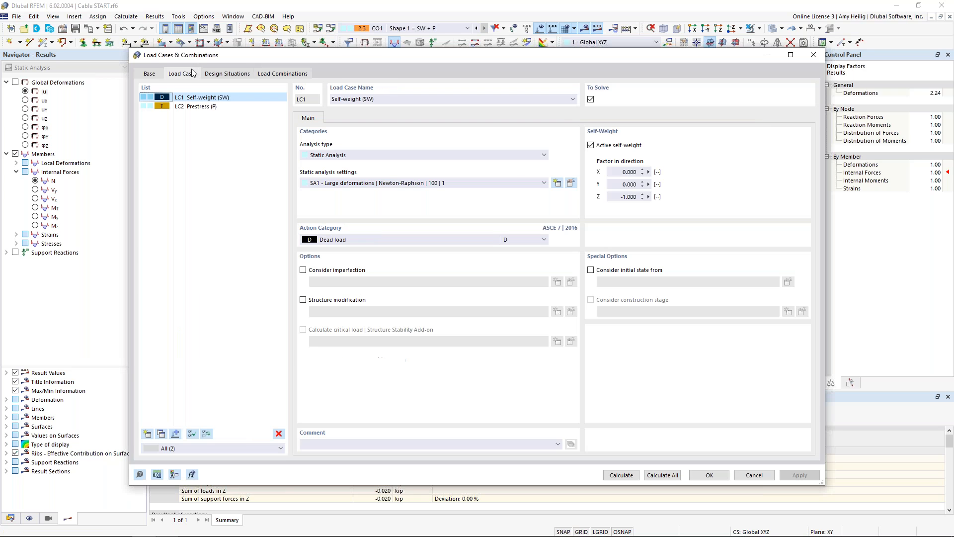
pyautogui.click(147, 433)
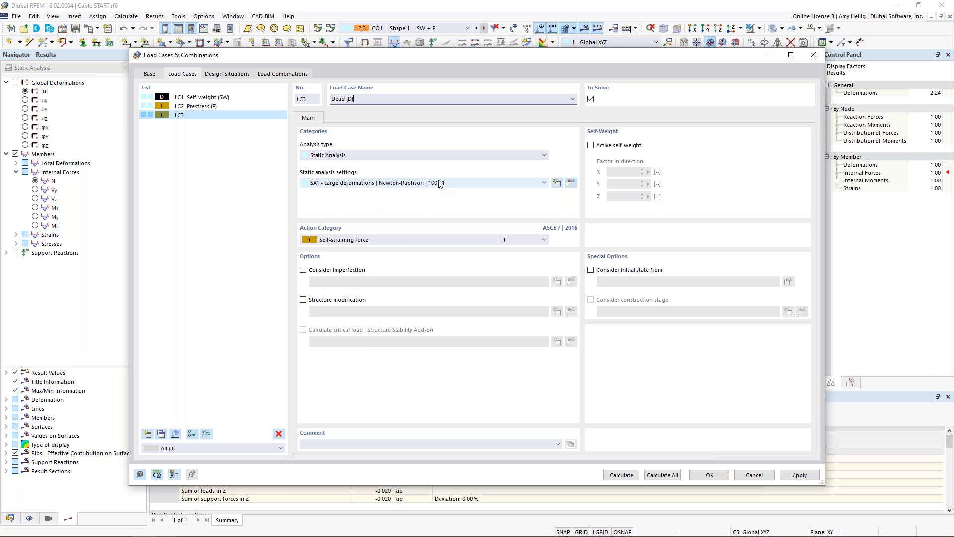
pyautogui.click(379, 239)
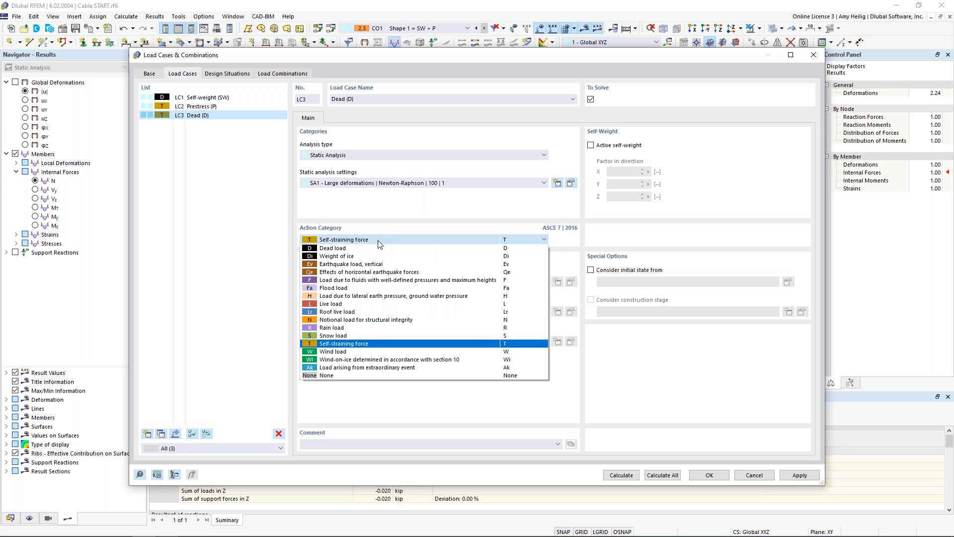
pyautogui.click(375, 248)
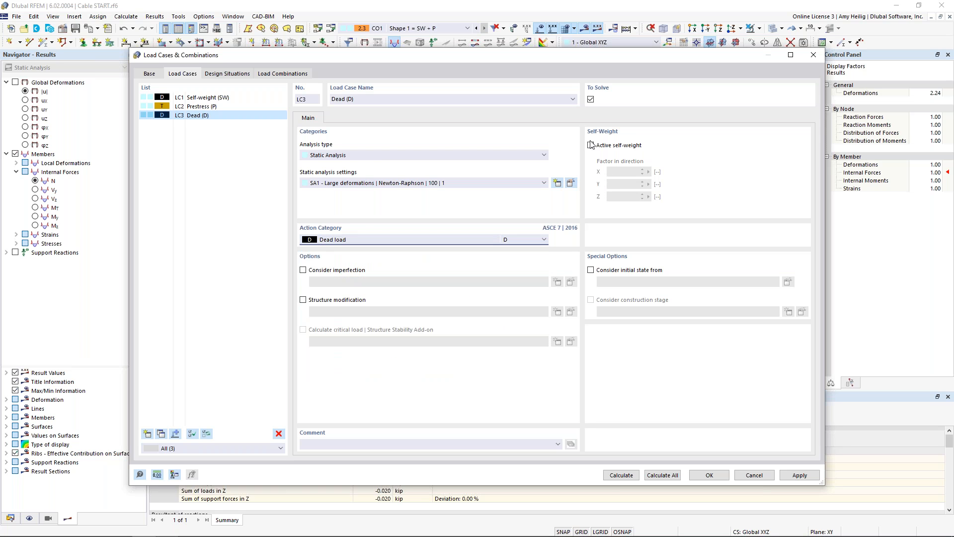
pyautogui.click(709, 474)
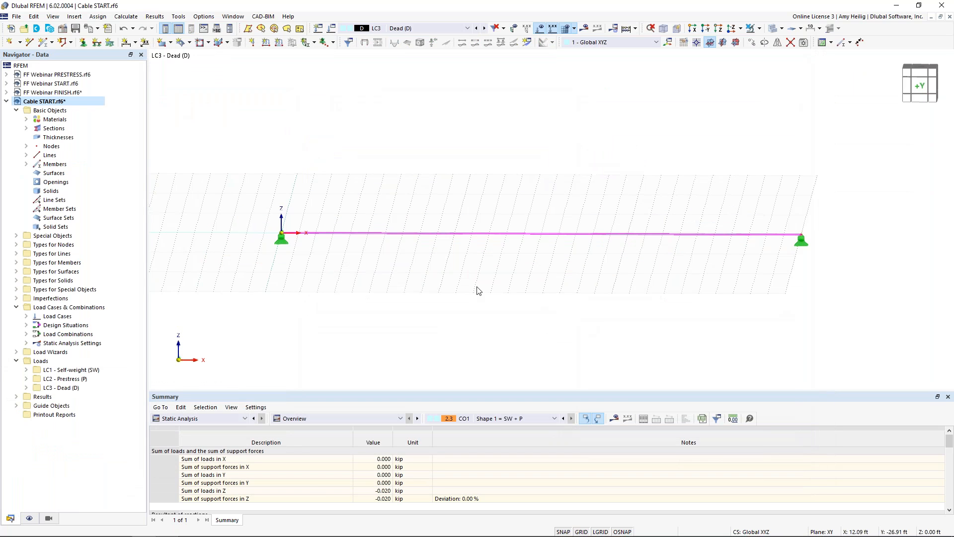
# Add a single concentrated member force of -2.25 kip in global Z at 50% of the cable's length in LC3
pyautogui.click(401, 147)
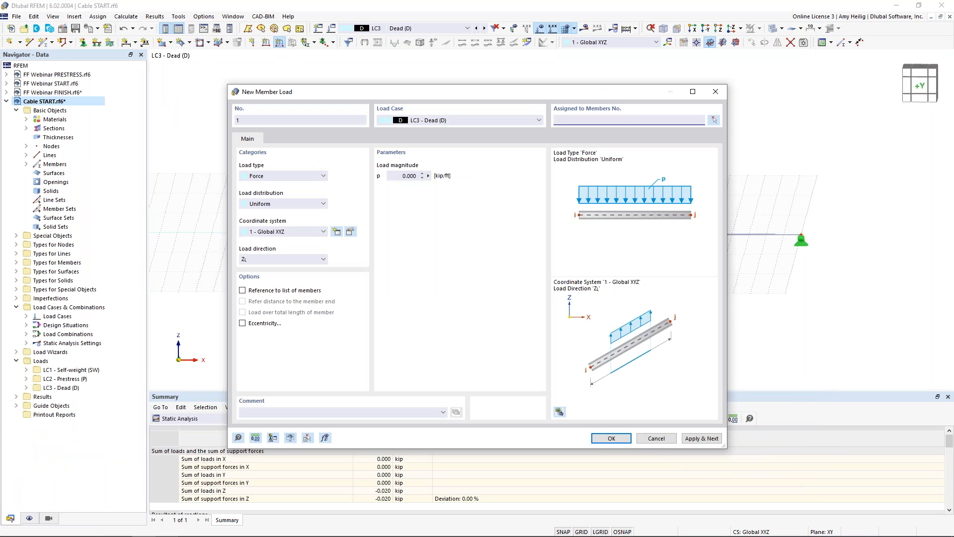
pyautogui.click(267, 204)
pyautogui.click(272, 228)
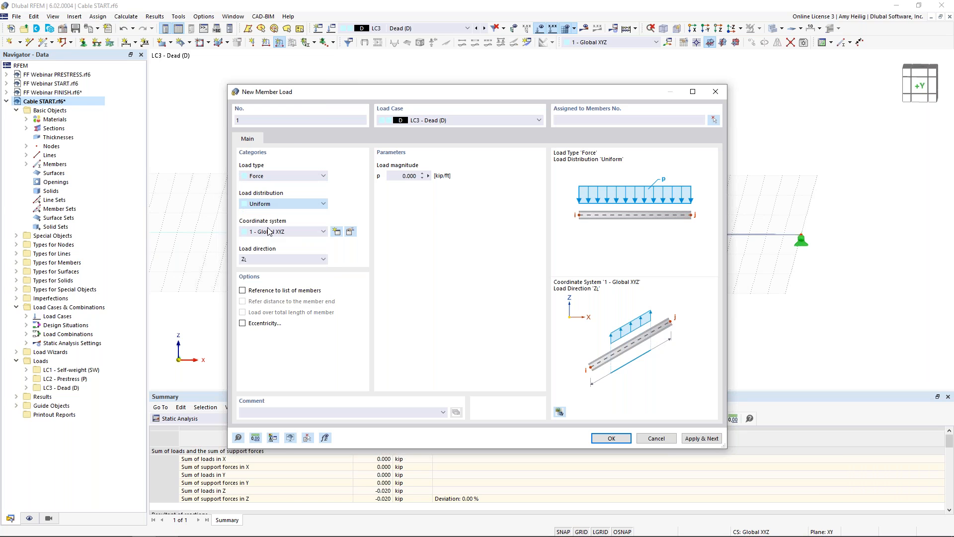
pyautogui.click(409, 176)
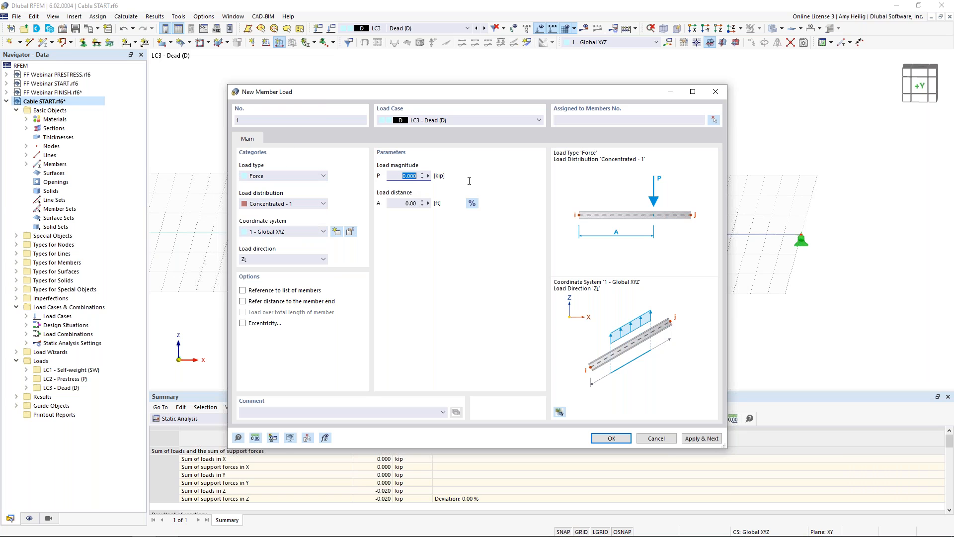
pyautogui.press('BackSpace')
pyautogui.write('-2.25')
pyautogui.click(472, 203)
pyautogui.click(412, 204)
pyautogui.write('50')
pyautogui.click(557, 121)
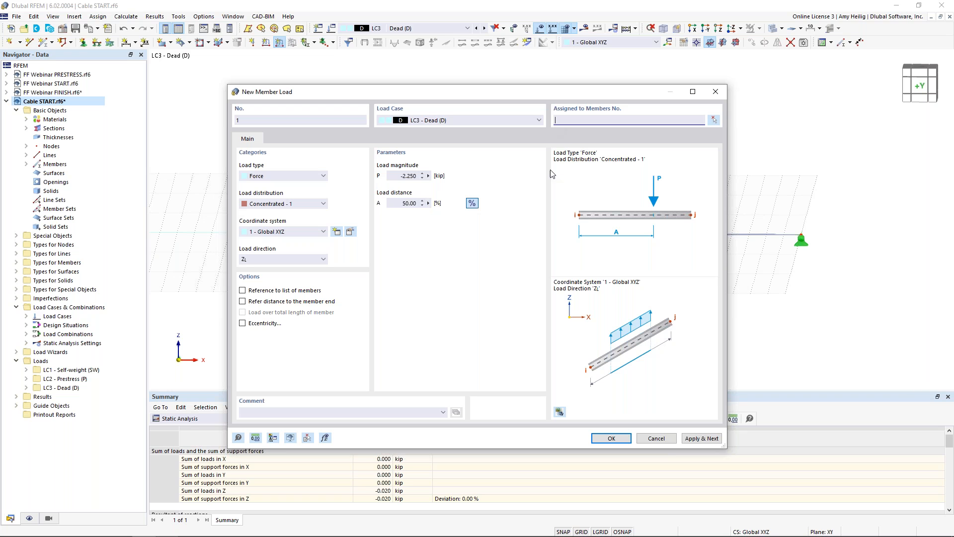
pyautogui.click(614, 438)
pyautogui.moveTo(510, 248); pyautogui.dragTo(468, 267, button='middle')
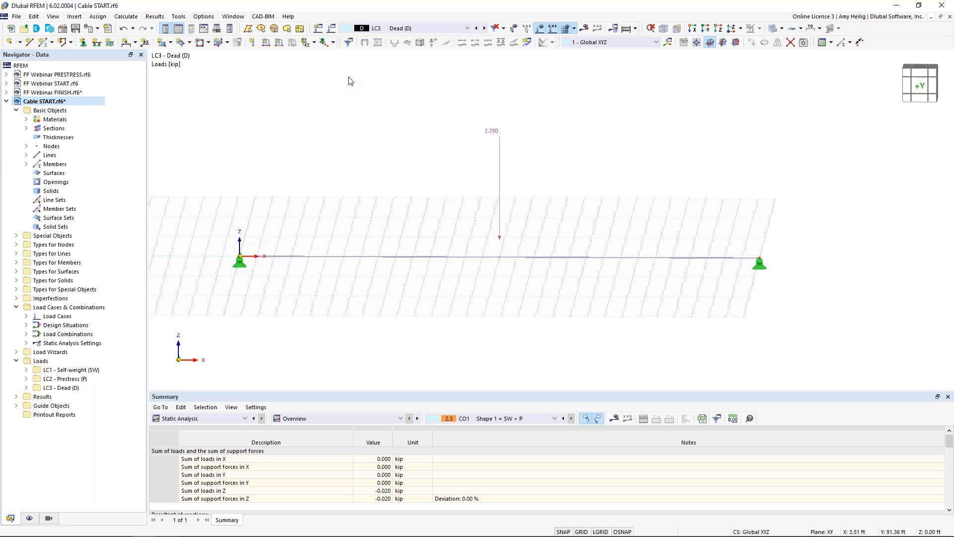
# Create a second load combination CO2 and name it "Shape 2 = D + P"
pyautogui.click(331, 28)
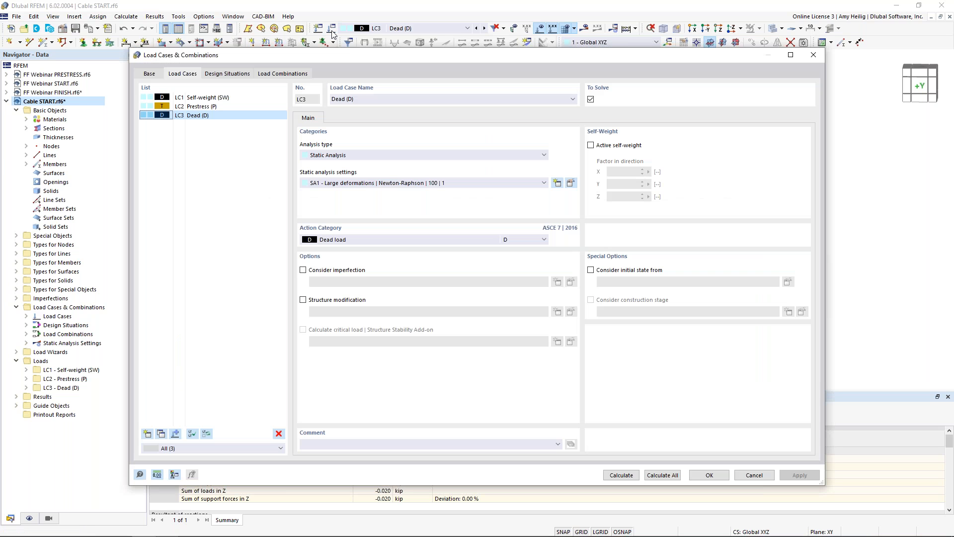
pyautogui.click(276, 75)
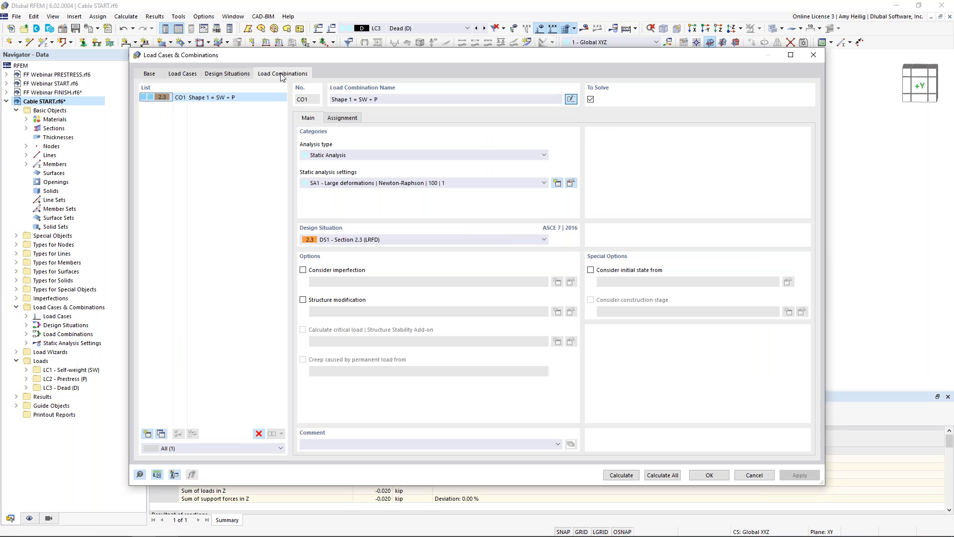
pyautogui.click(147, 433)
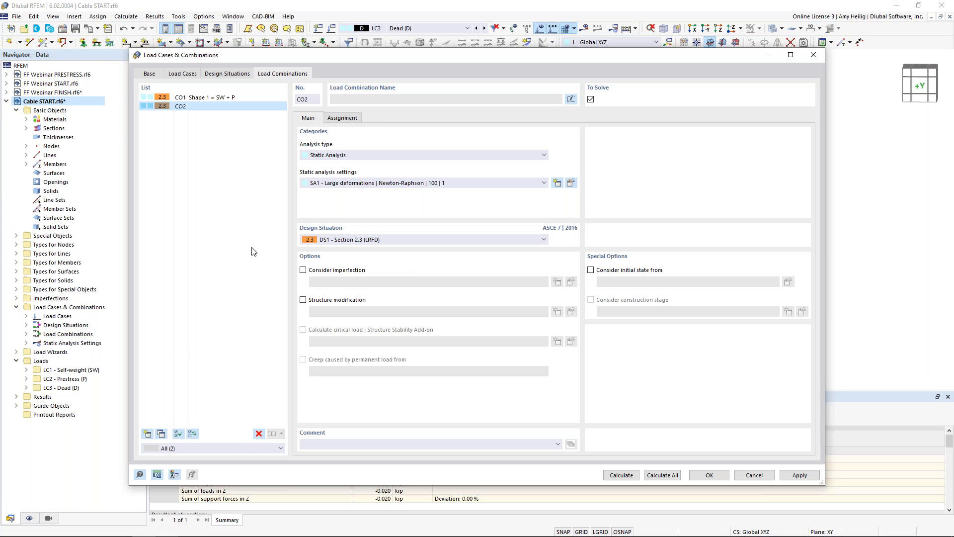
pyautogui.click(566, 99)
pyautogui.write('Shape 2 = D + P')
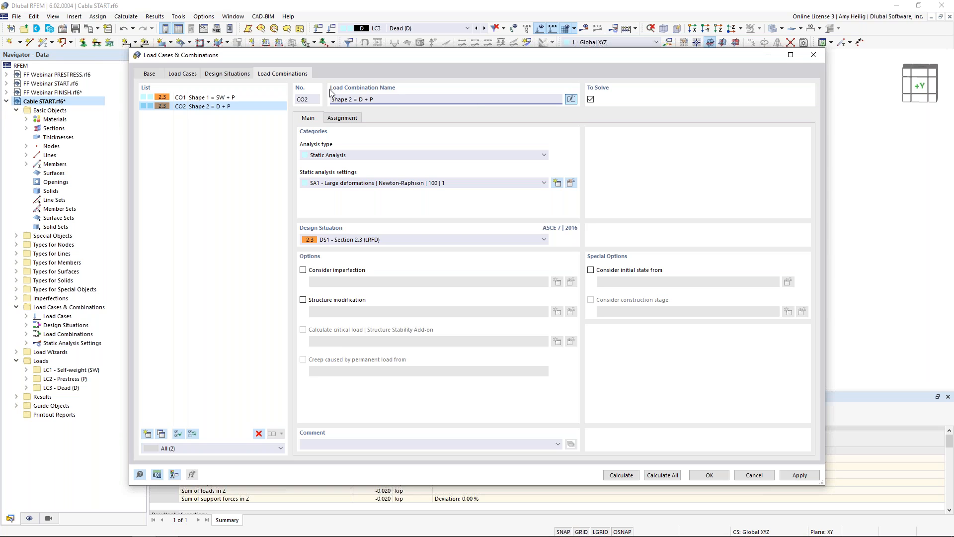
# Assign load cases LC2 Prestress (P) and LC3 Dead (D) to combination CO2 with factors of 1.00
pyautogui.click(347, 119)
pyautogui.click(367, 152)
pyautogui.doubleClick(367, 152)
pyautogui.doubleClick(370, 160)
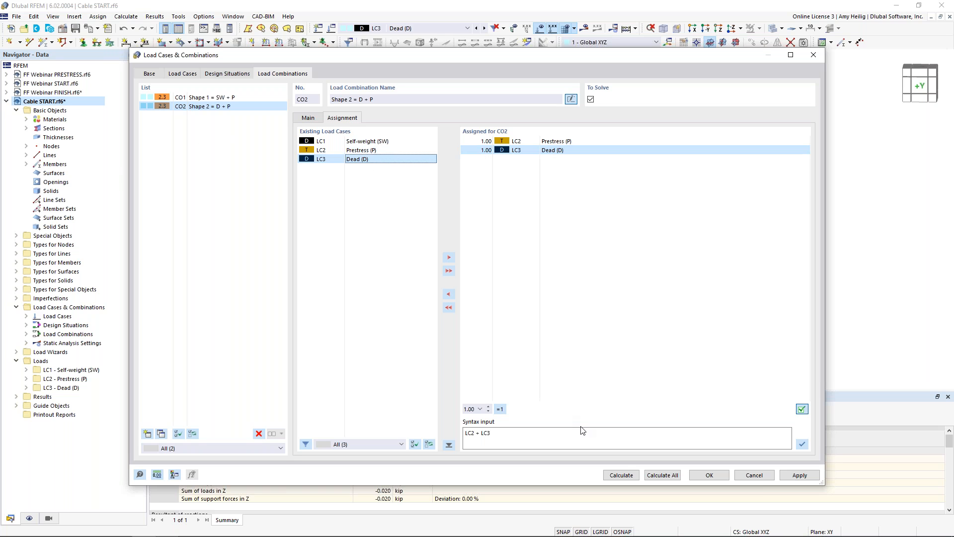
# Calculate load combination CO2 and display the cable's global deformations
pyautogui.click(627, 474)
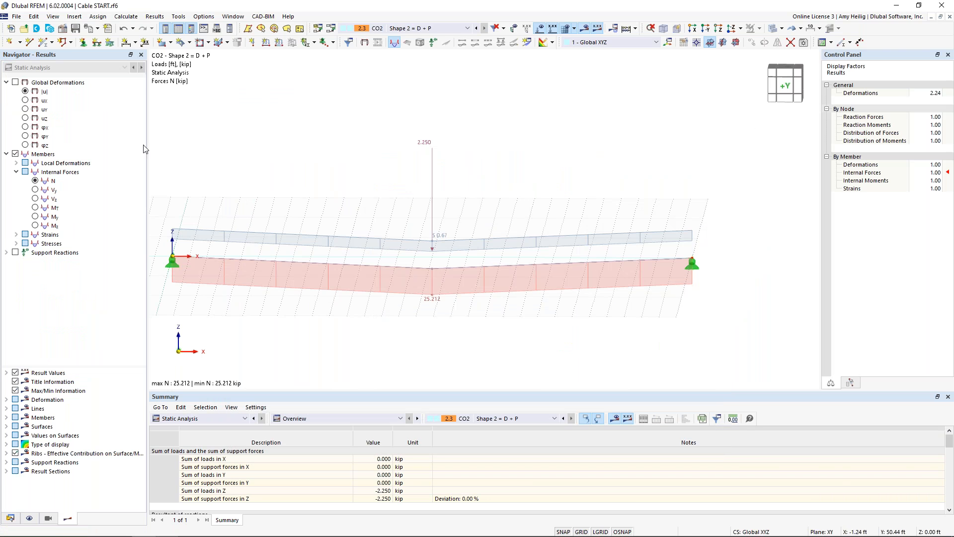
pyautogui.click(16, 82)
pyautogui.moveTo(468, 201); pyautogui.dragTo(488, 183, button='middle')
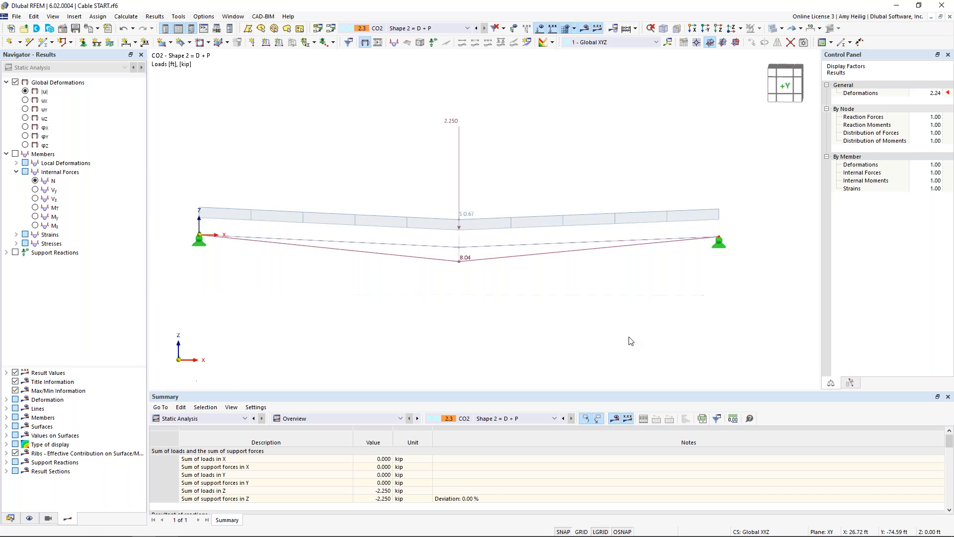
# Hide the loads in the CO2 results view and set the deformation display factor to 1.00
pyautogui.click(540, 29)
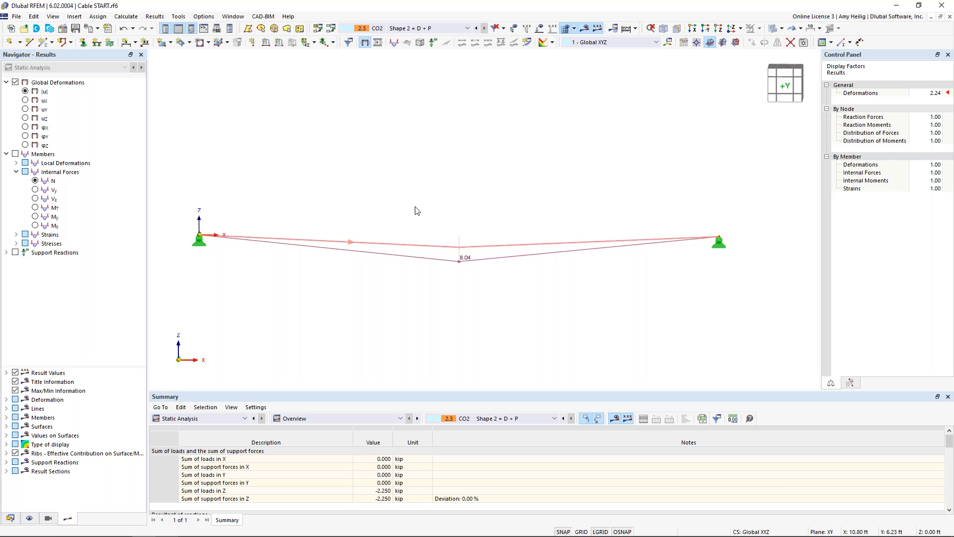
pyautogui.click(933, 93)
pyautogui.click(939, 95)
pyautogui.click(939, 95)
pyautogui.click(939, 95)
pyautogui.click(939, 95)
pyautogui.click(939, 95)
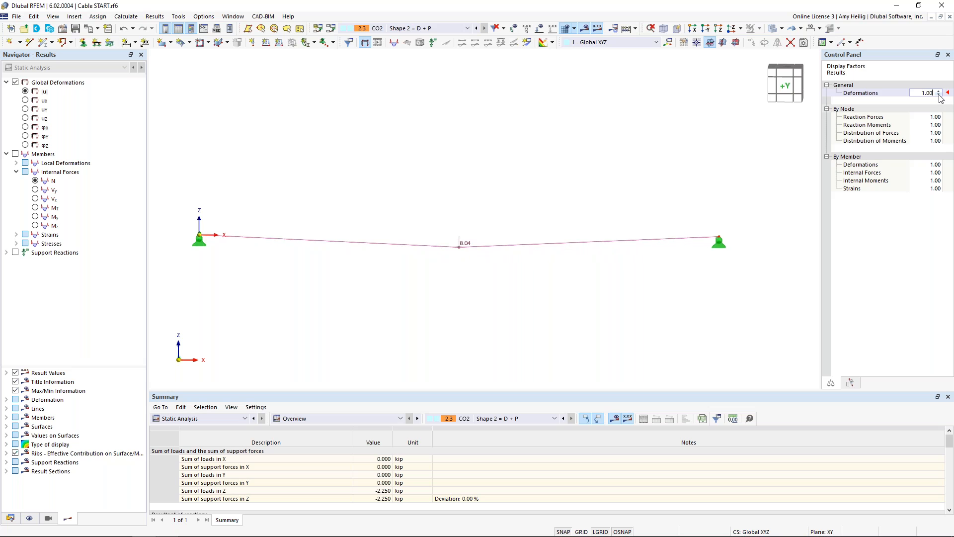
# Raise the CO2 deformation display factor to 4.00, and switch the results to the cable's axial force N
pyautogui.click(939, 91)
pyautogui.click(939, 91)
pyautogui.click(939, 92)
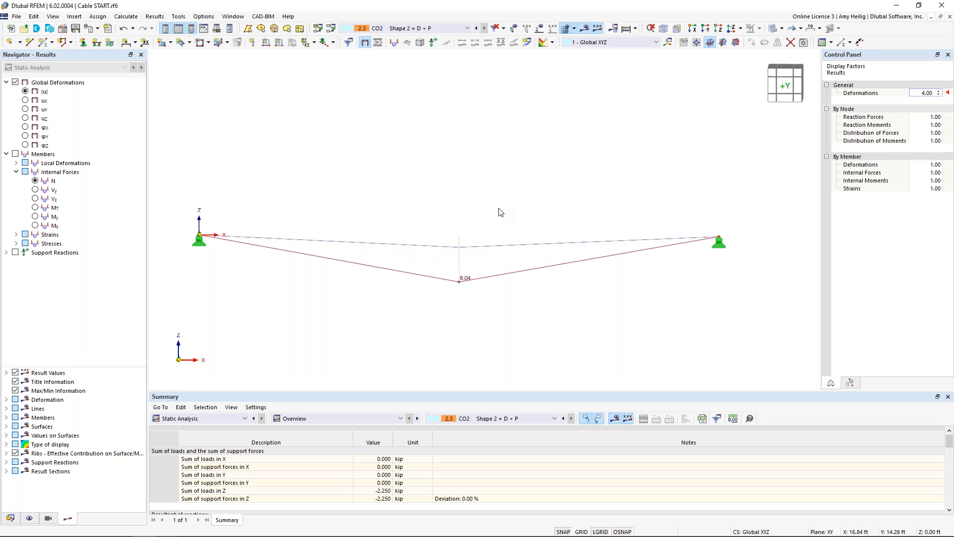
pyautogui.click(15, 154)
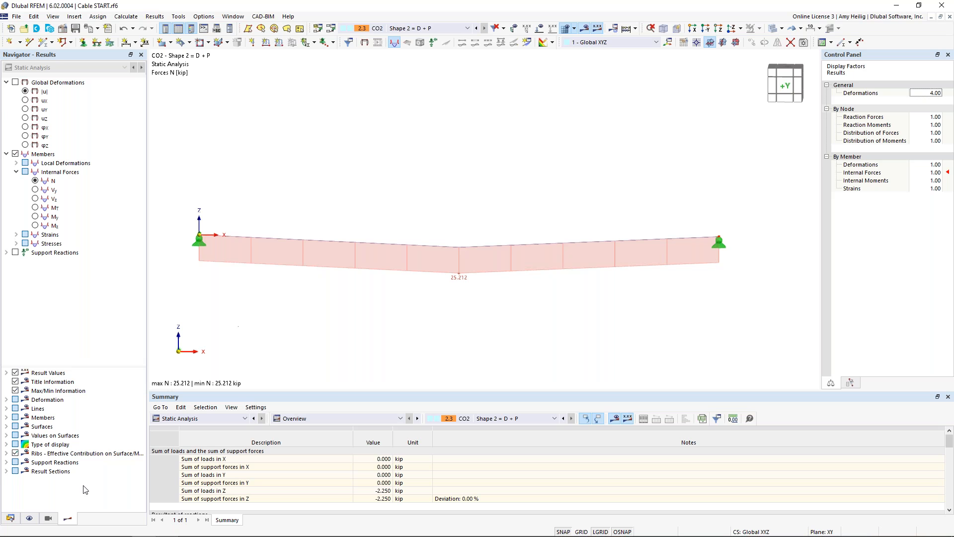
# View the CO2 axial force diagram on the original shape, and return the displayed topology to the deformed shape
pyautogui.click(29, 518)
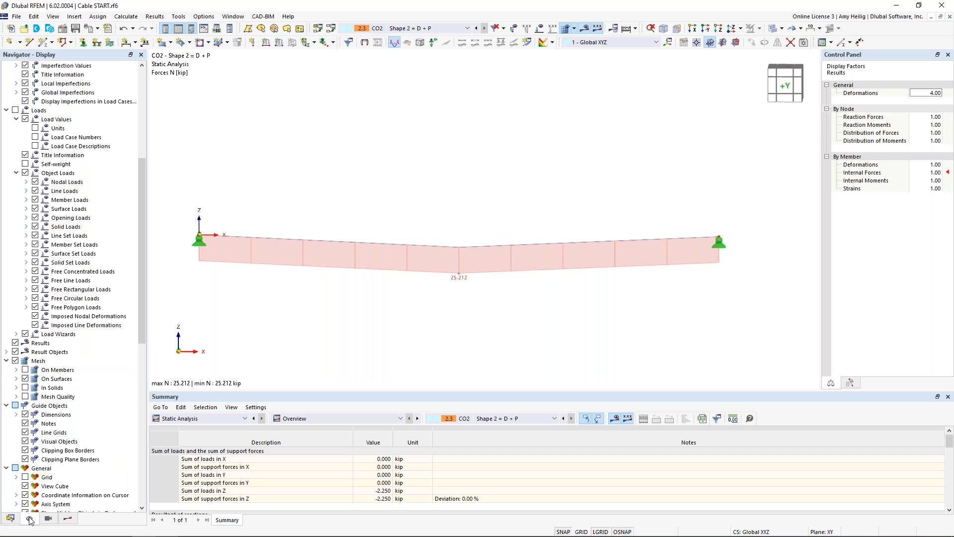
pyautogui.scroll(8, 99, 294)
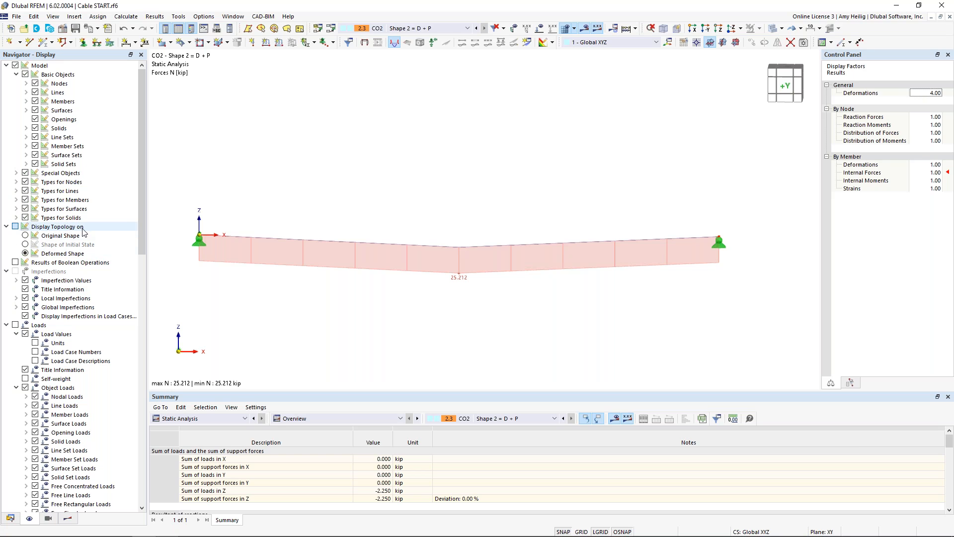
pyautogui.click(25, 235)
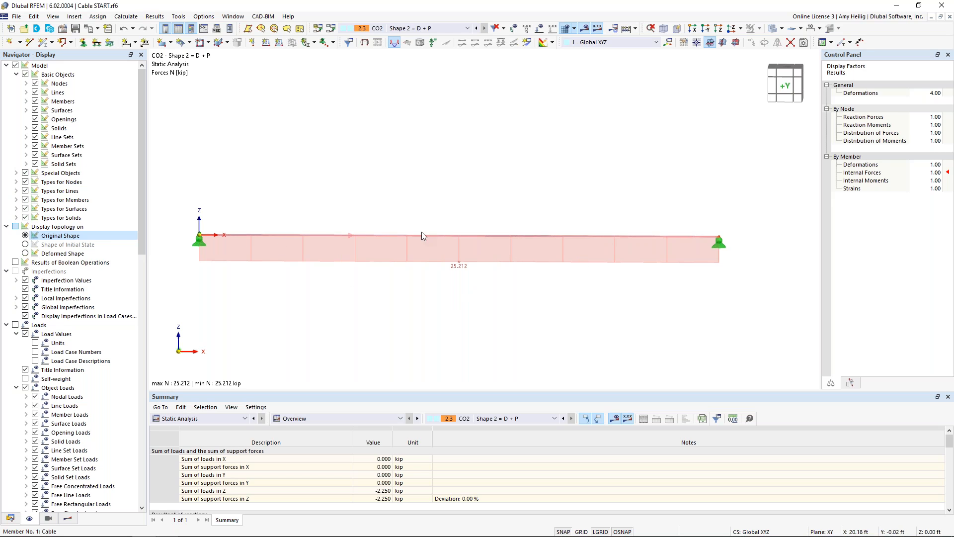
pyautogui.click(25, 254)
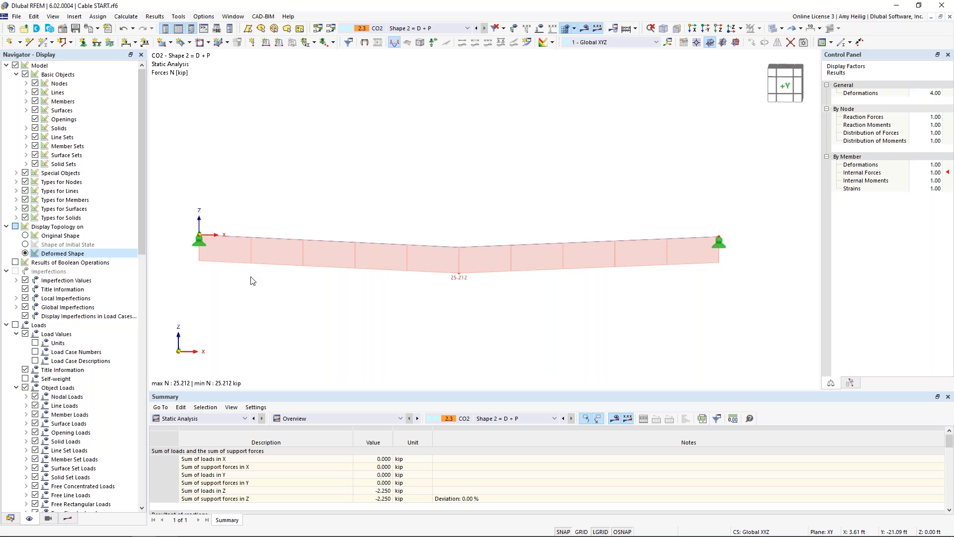
pyautogui.click(68, 519)
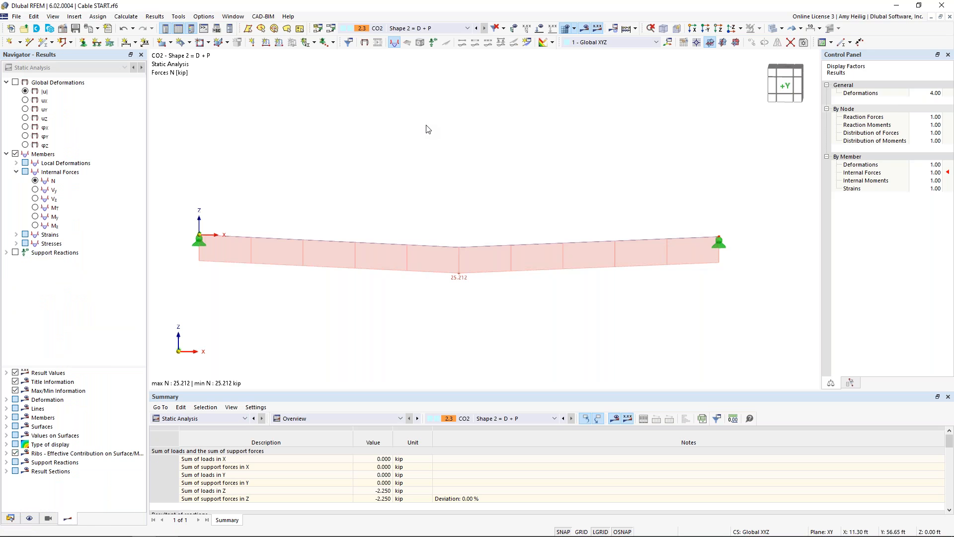
# Copy load combination CO1 as CO3 and rename the copy "Shape 3 = 1.6 SW + P"
pyautogui.click(331, 29)
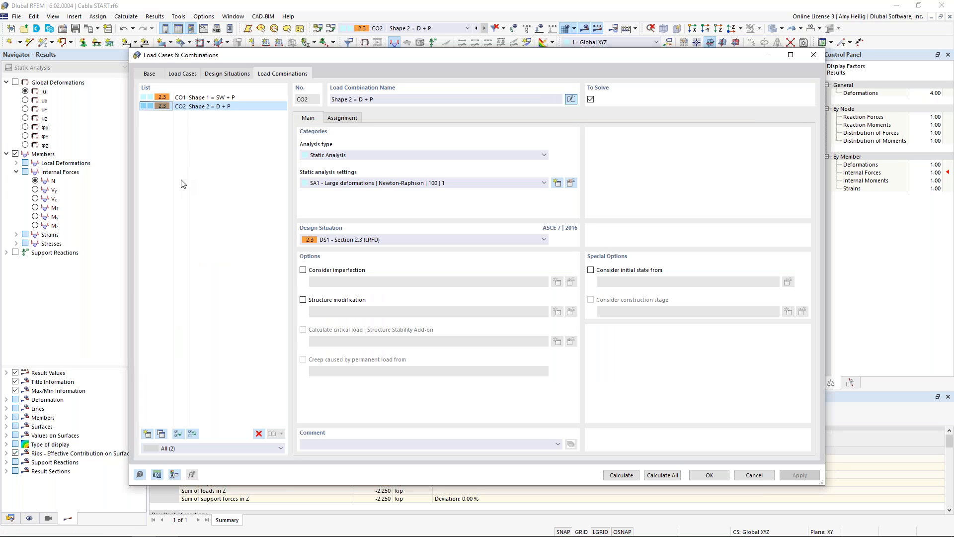
pyautogui.click(230, 99)
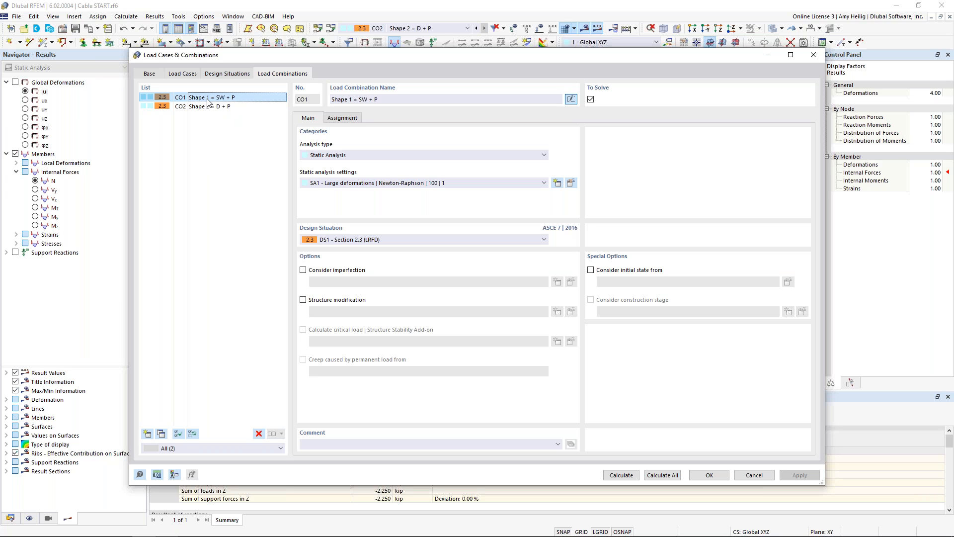
pyautogui.click(160, 435)
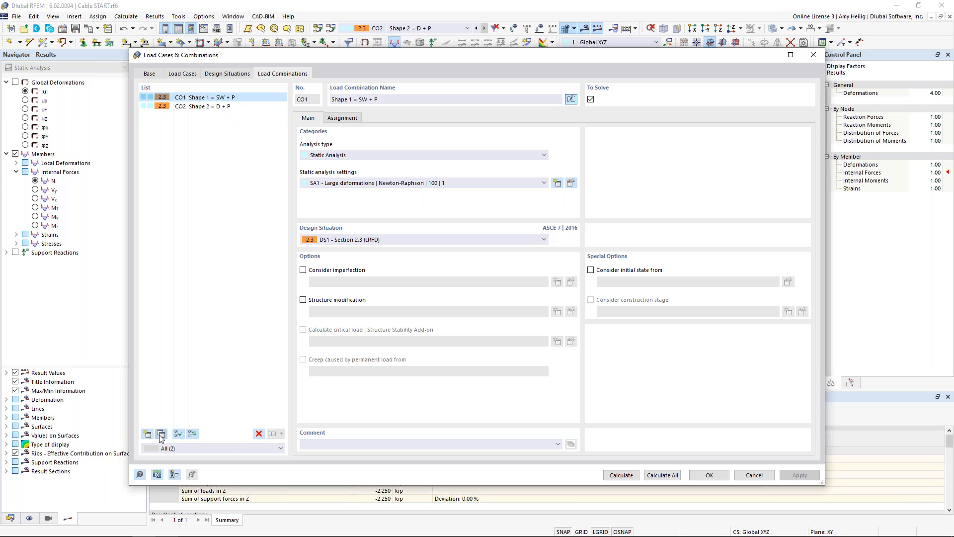
pyautogui.click(353, 100)
pyautogui.press('BackSpace')
pyautogui.write('3')
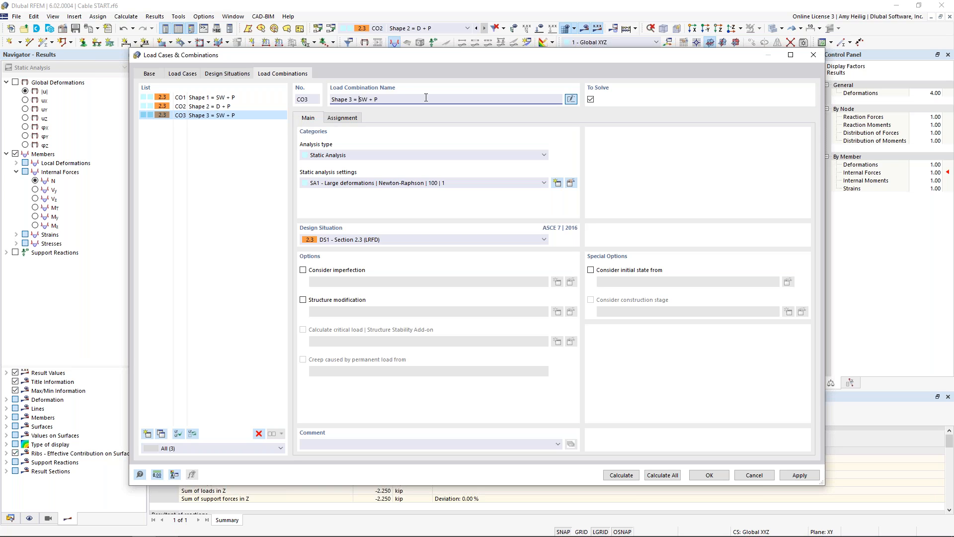
pyautogui.write('1.6')
# Set the LC1 Self-weight (SW) factor in combination CO3 to 1.60 and calculate the combination
pyautogui.click(353, 119)
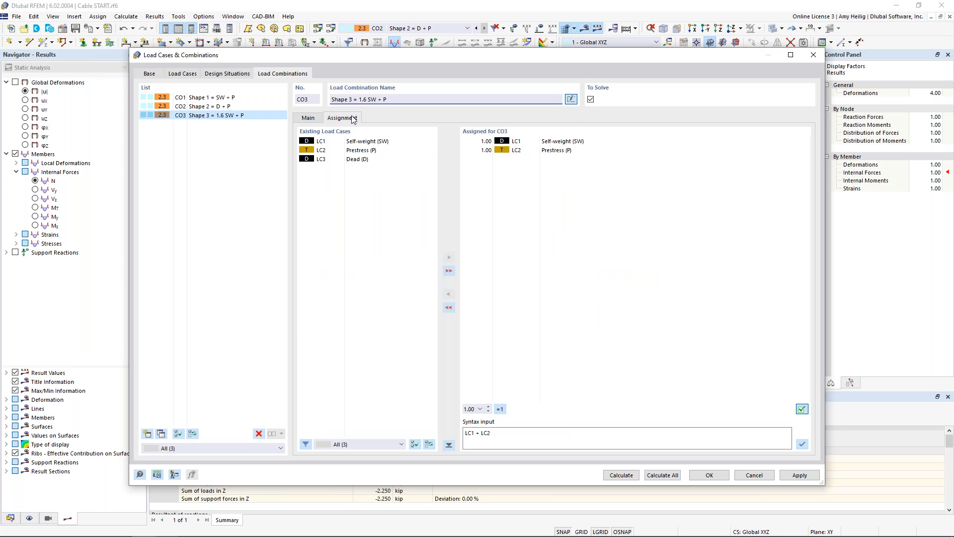
pyautogui.click(476, 142)
pyautogui.press('Delete')
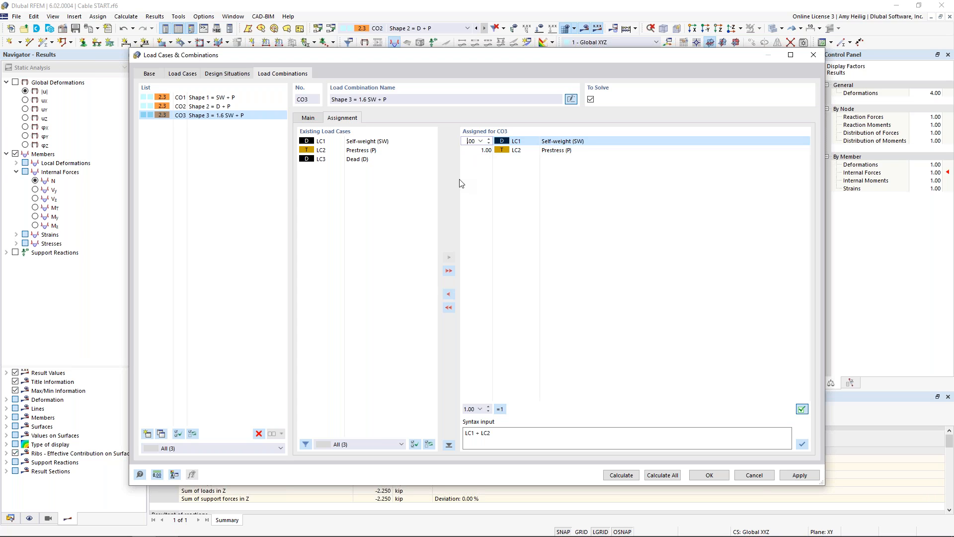
pyautogui.write('1.6')
pyautogui.click(466, 150)
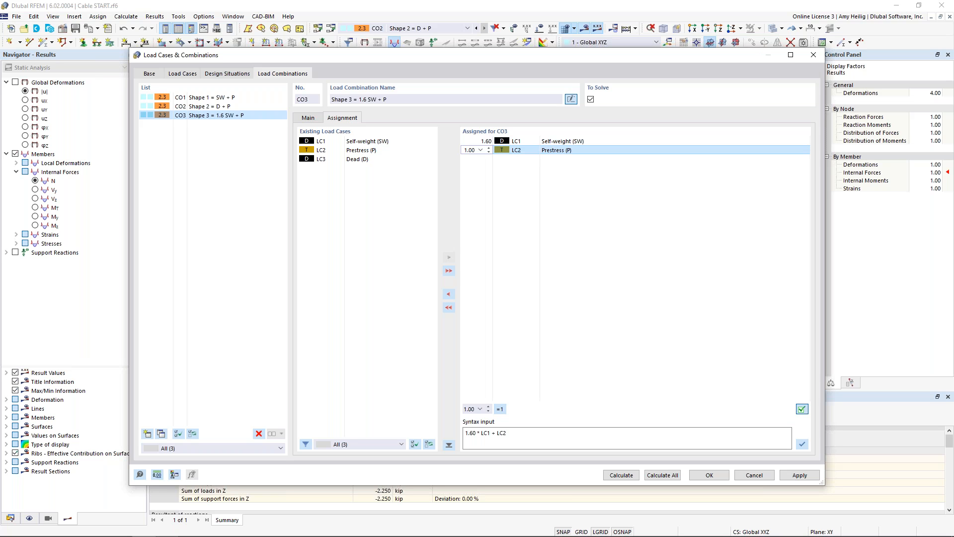
pyautogui.click(621, 474)
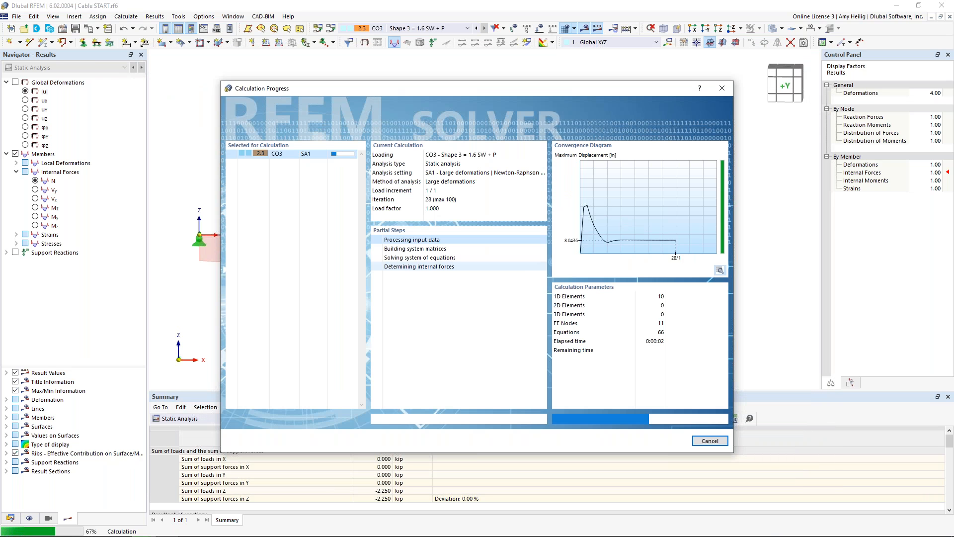
# Examine the global deformations and axial forces N of CO3, and compare them with the axial forces of CO1
pyautogui.click(15, 82)
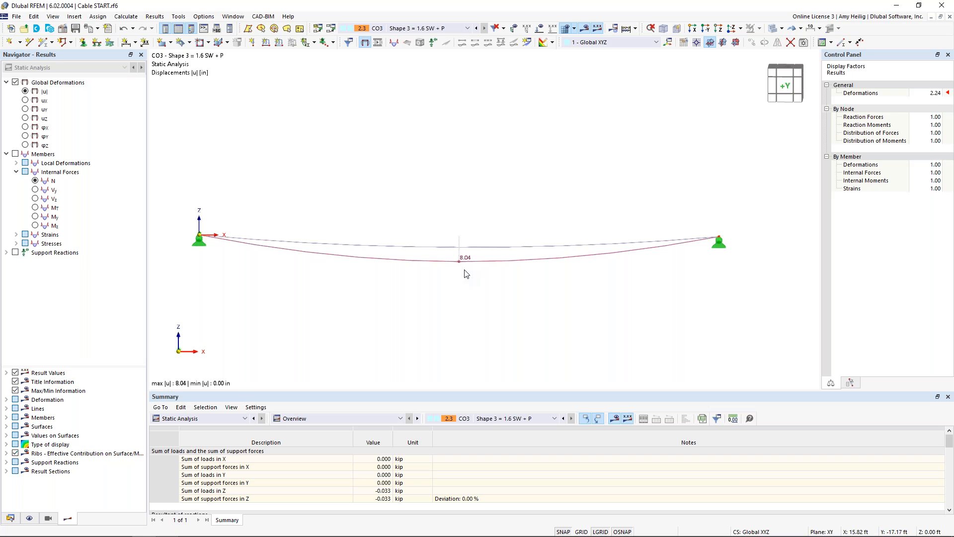
pyautogui.click(15, 154)
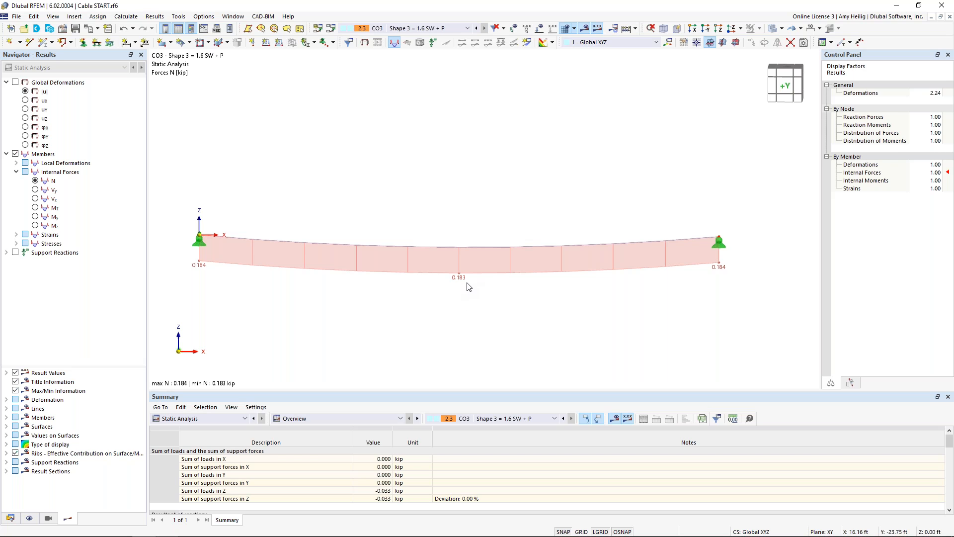
pyautogui.click(443, 30)
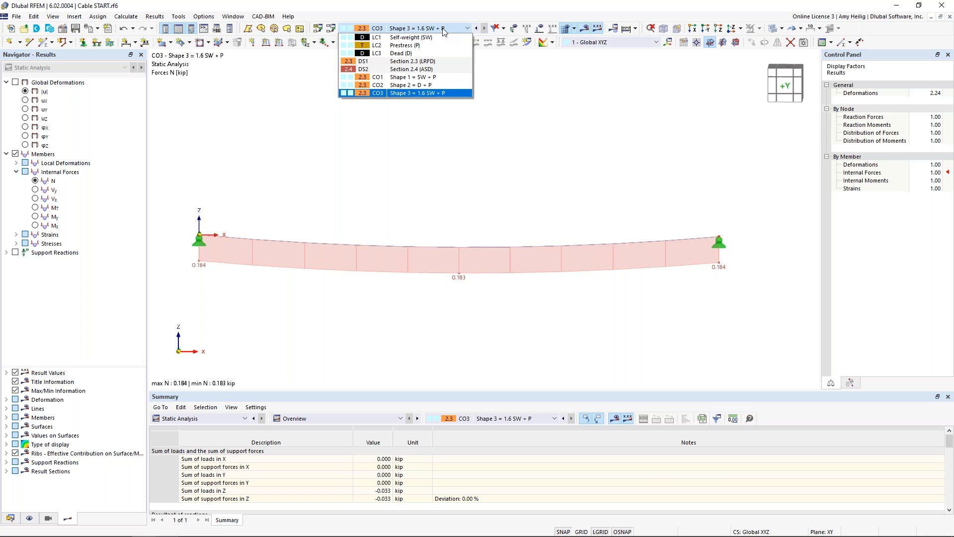
pyautogui.click(430, 77)
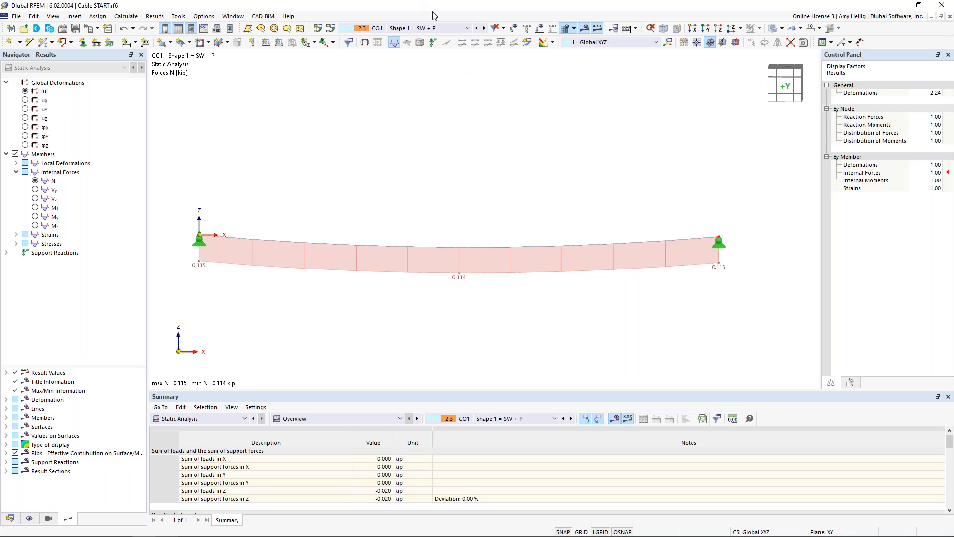
# Create load case LC4 named "Live (L)" with the action category Live load
pyautogui.click(331, 28)
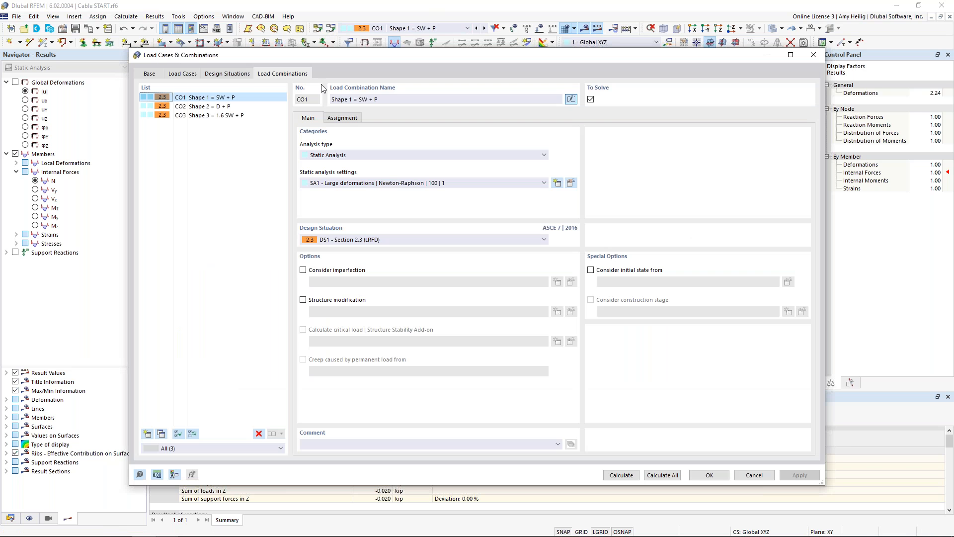
pyautogui.click(182, 74)
pyautogui.click(148, 434)
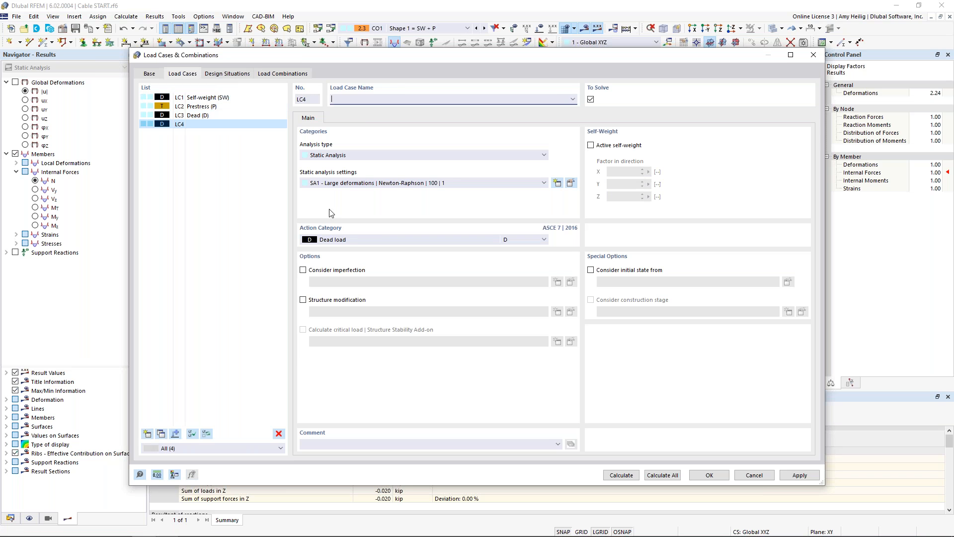
pyautogui.write('Live (L')
pyautogui.click(356, 240)
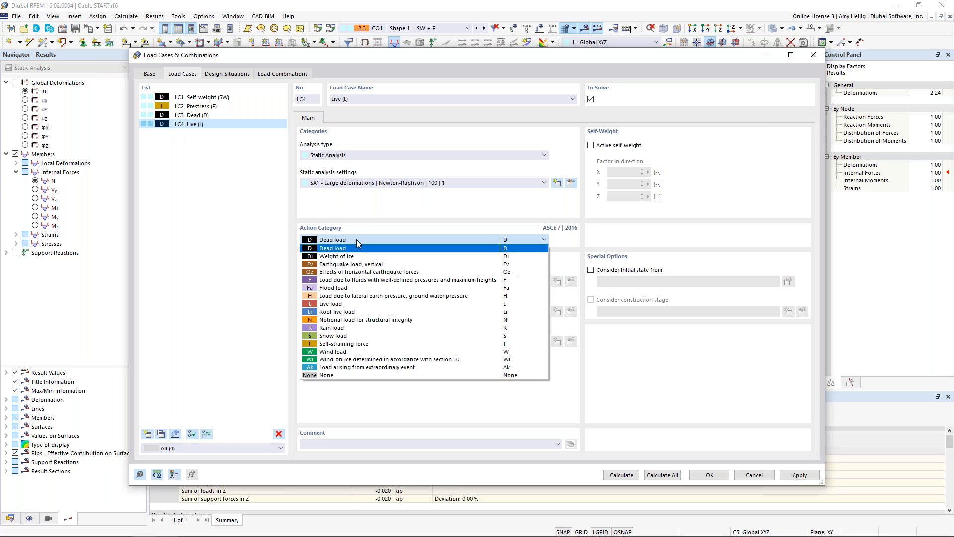
pyautogui.click(353, 302)
pyautogui.click(709, 475)
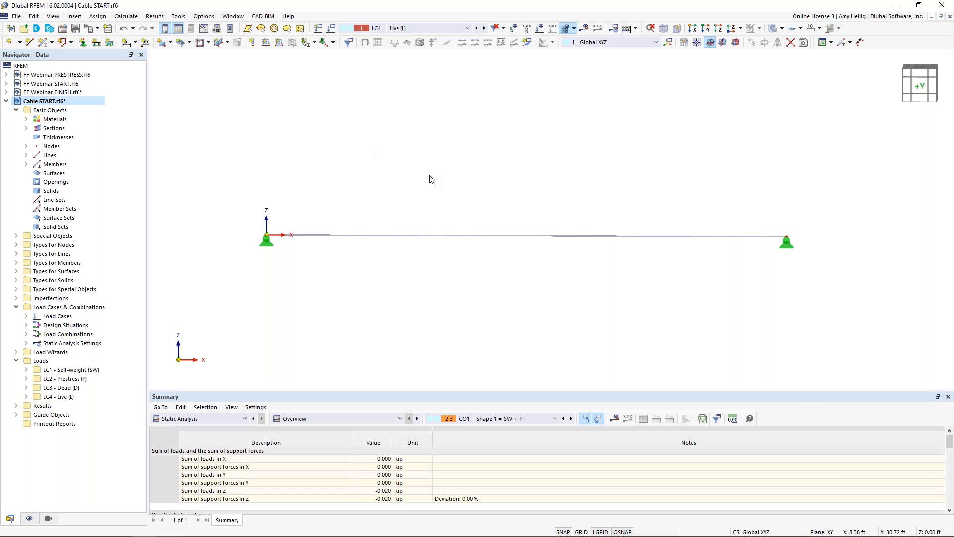
# Apply a uniform member load of -0.33 kip/ft to member 1 in load case LC4 Live (L)
pyautogui.moveTo(424, 179); pyautogui.dragTo(396, 166, button='middle')
pyautogui.click(280, 42)
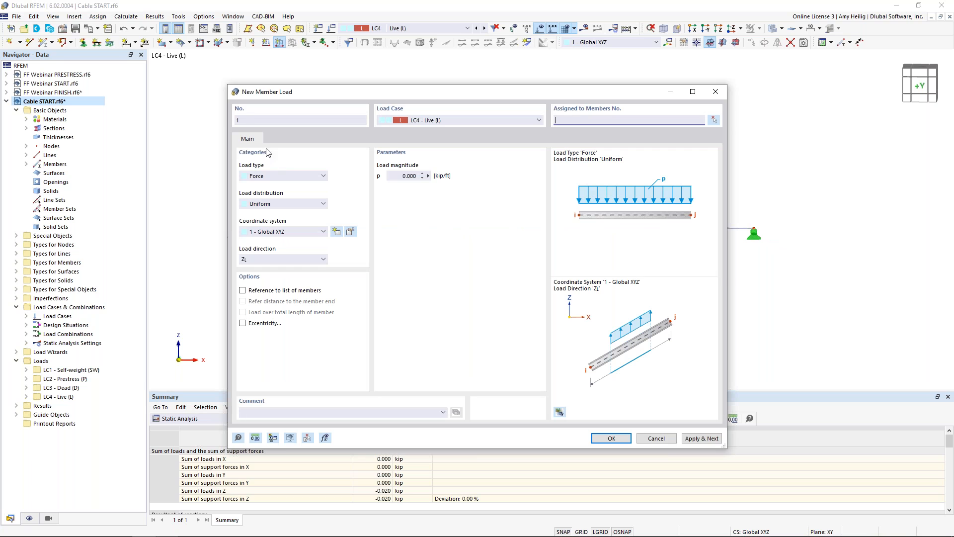
pyautogui.click(400, 176)
pyautogui.press('BackSpace')
pyautogui.write('-0.33')
pyautogui.click(558, 120)
pyautogui.write('1')
pyautogui.click(611, 438)
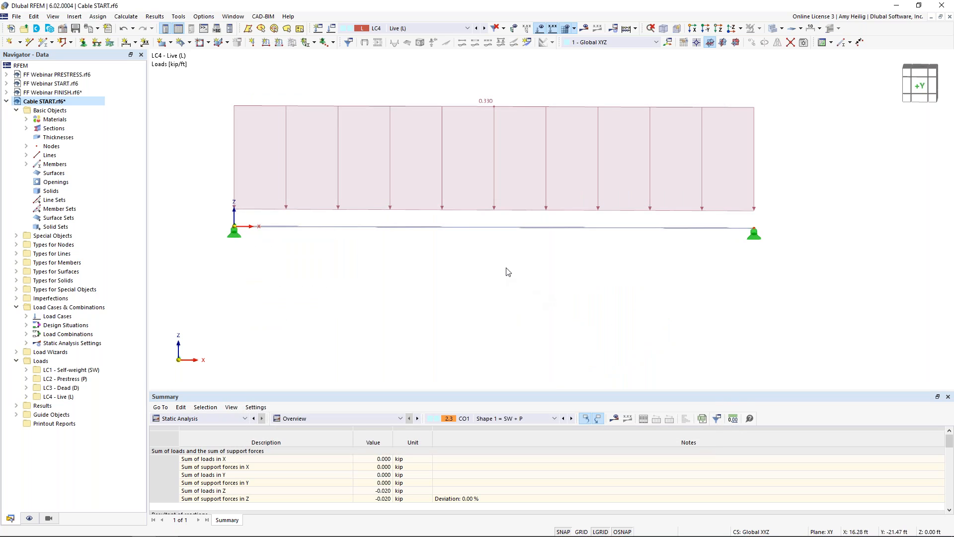
# Reduce the graphical display size of the live member load on the cable
pyautogui.moveTo(504, 272); pyautogui.dragTo(504, 299, button='middle')
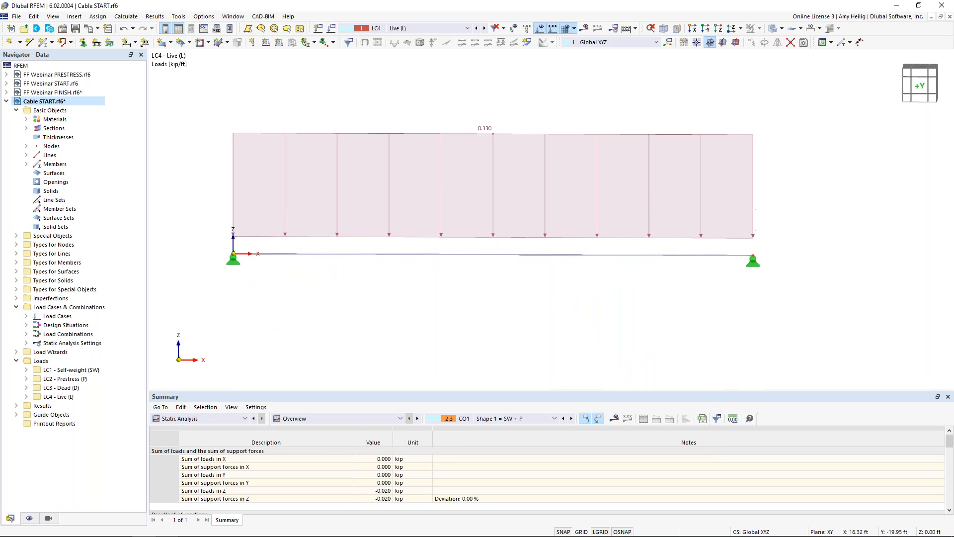
pyautogui.rightClick(496, 133)
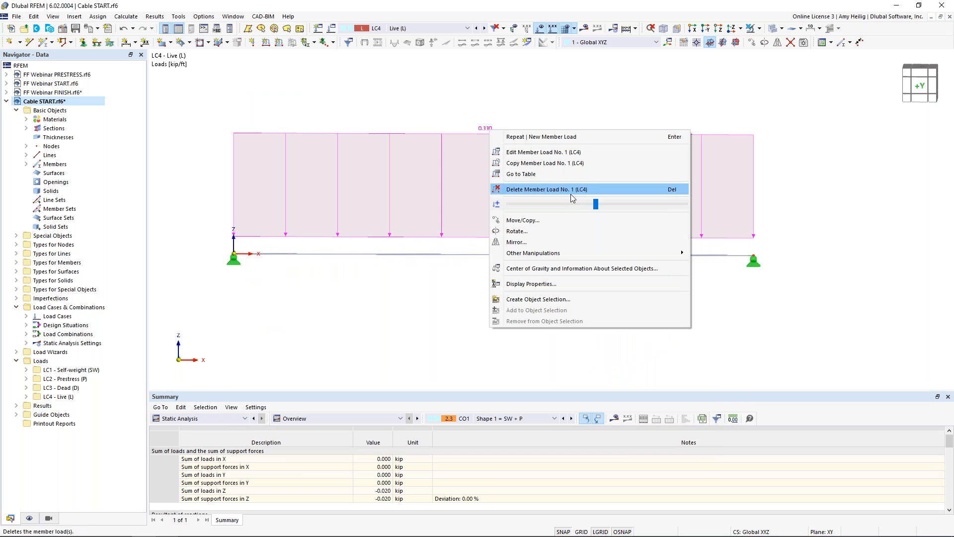
pyautogui.moveTo(596, 204); pyautogui.dragTo(552, 205)
pyautogui.click(432, 188)
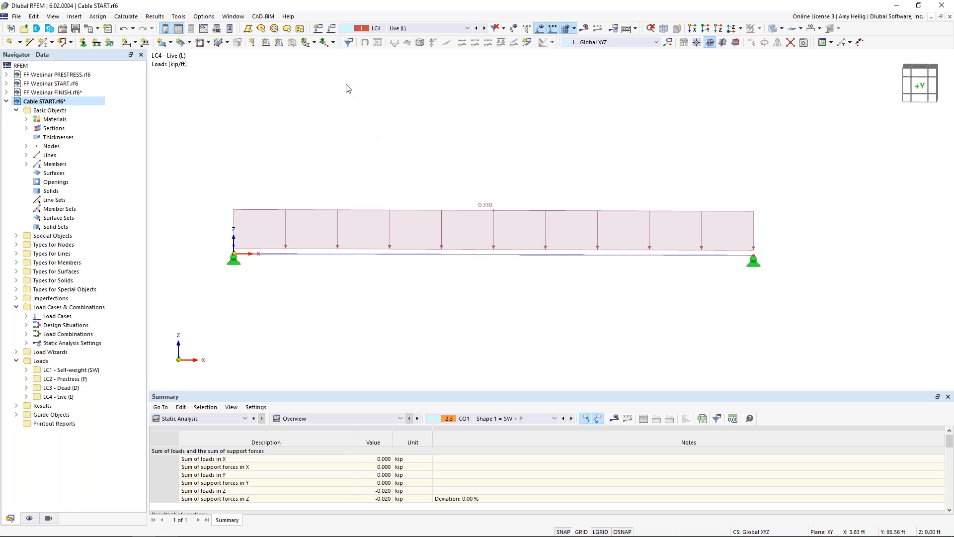
# Create load combination CO4 and name it "SW + L"
pyautogui.click(333, 30)
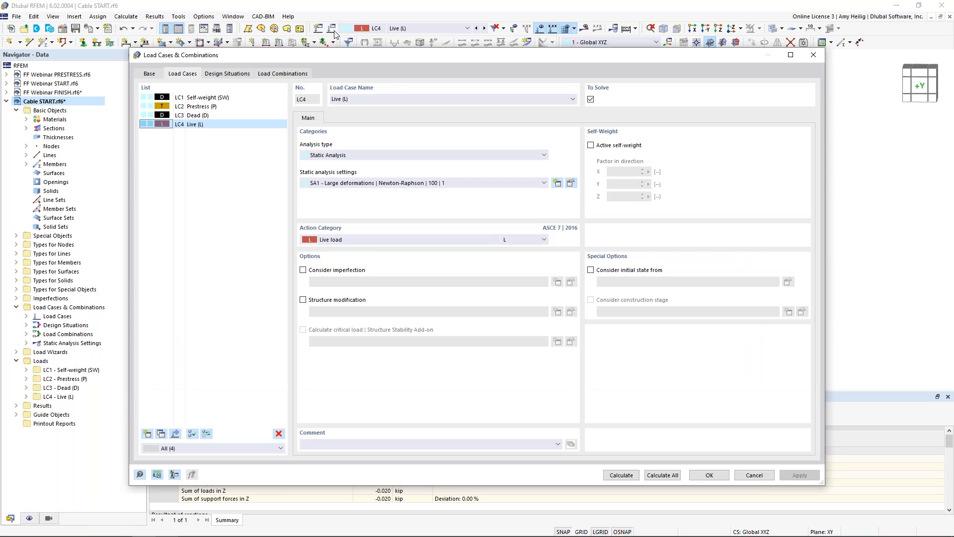
pyautogui.click(291, 73)
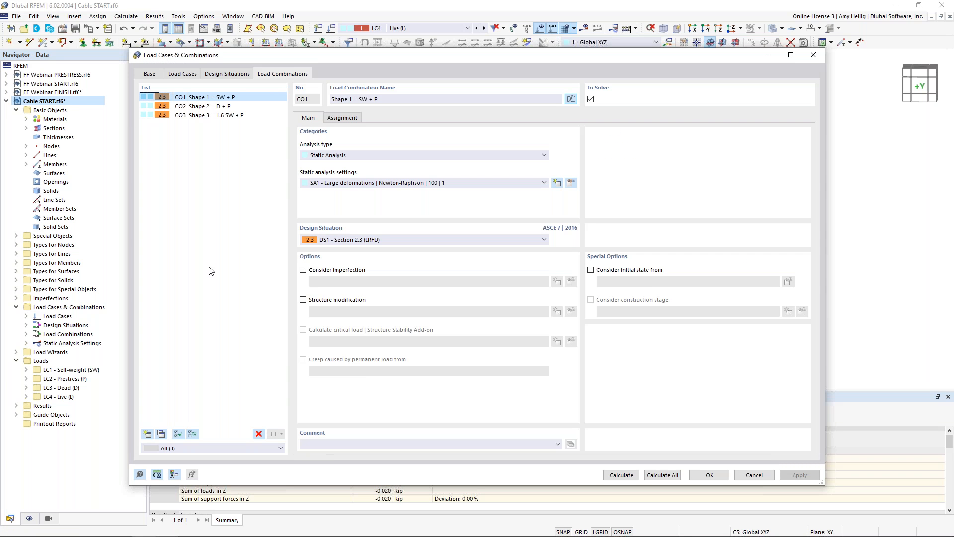
pyautogui.click(147, 434)
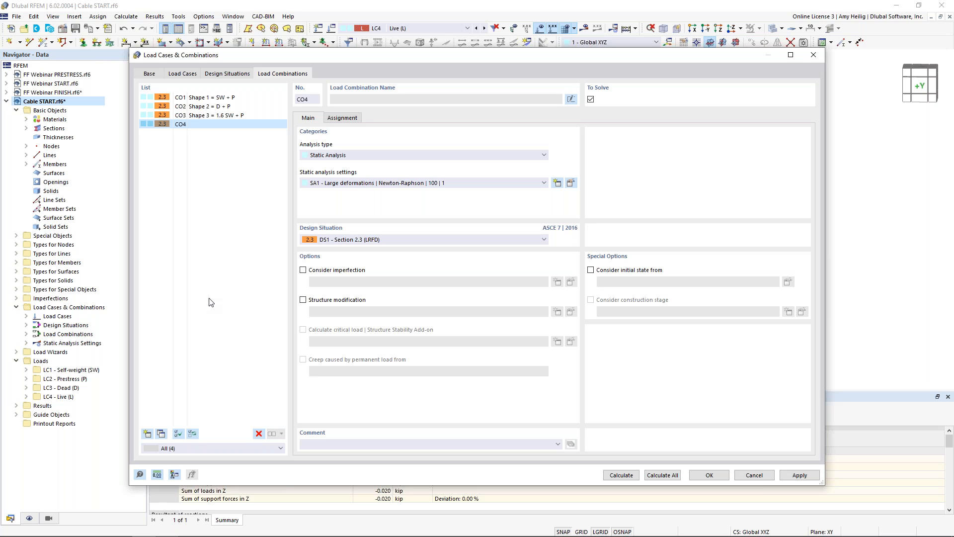
pyautogui.click(571, 100)
pyautogui.write('SW + L')
# Make combination CO4 consider the initial state from CO1 - Shape 1 = SW + P
pyautogui.click(591, 270)
pyautogui.click(650, 282)
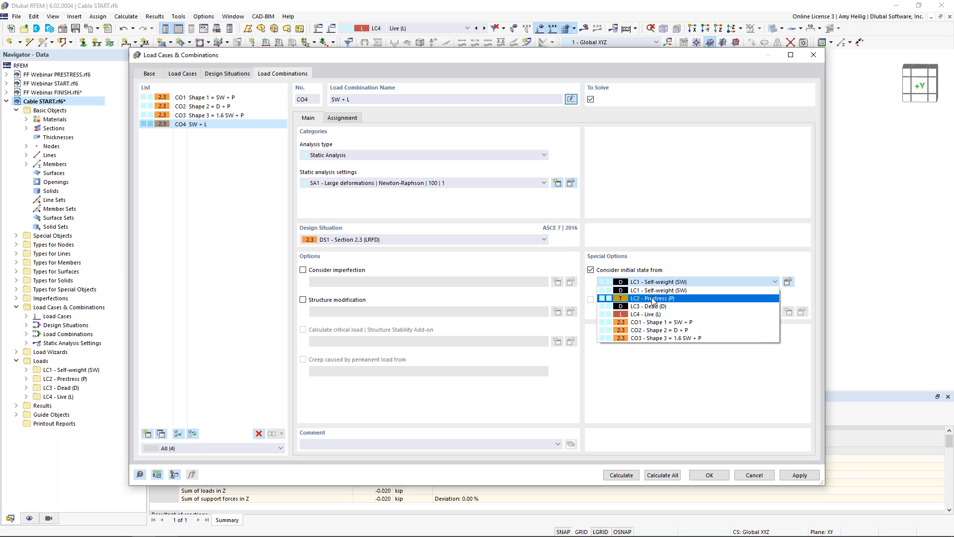
pyautogui.click(658, 323)
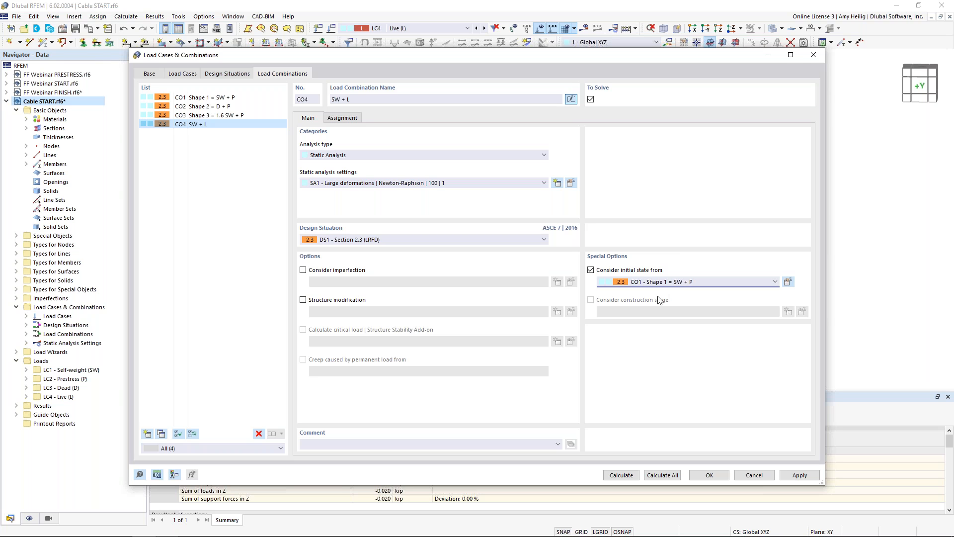
# Assign load cases LC1 Self-weight and LC4 Live with factor 1.00 to combination CO4 and calculate it
pyautogui.click(342, 118)
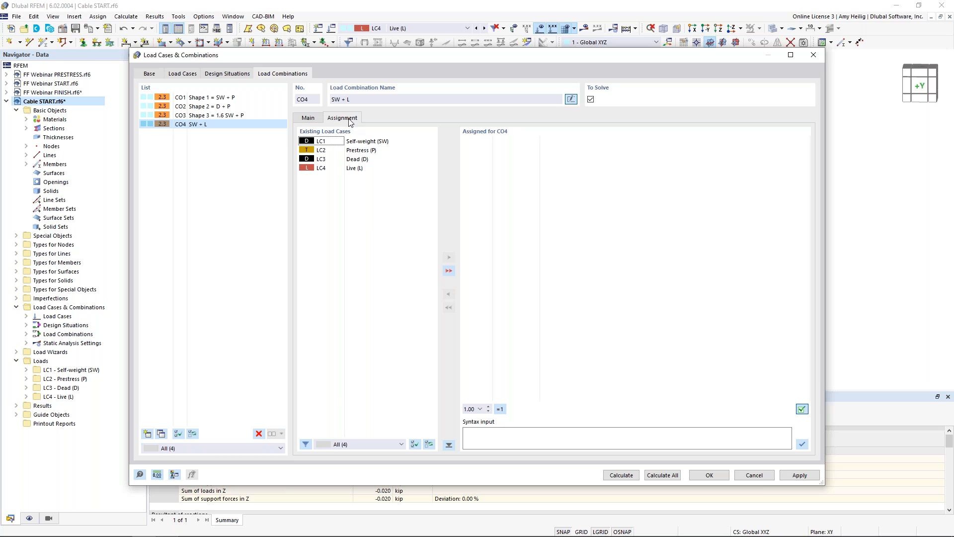
pyautogui.doubleClick(382, 142)
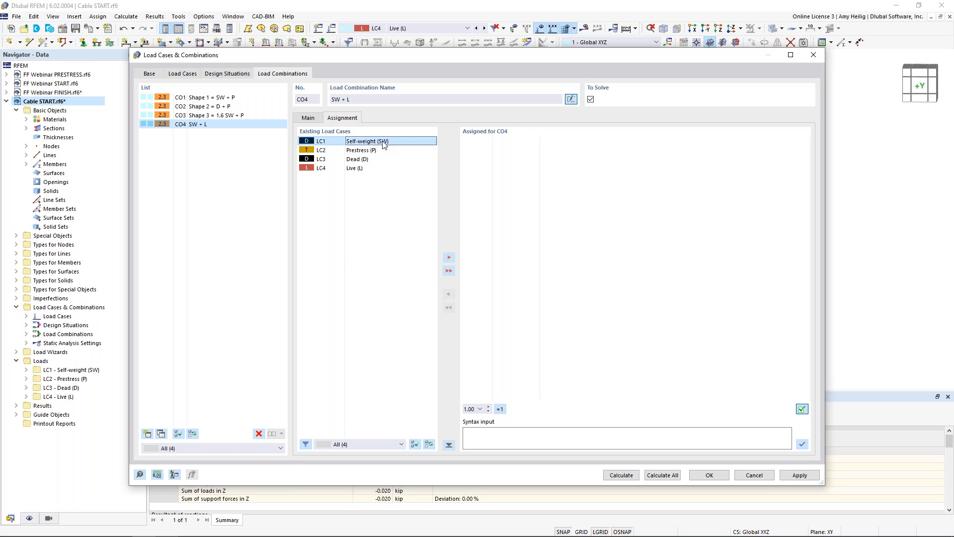
pyautogui.doubleClick(369, 169)
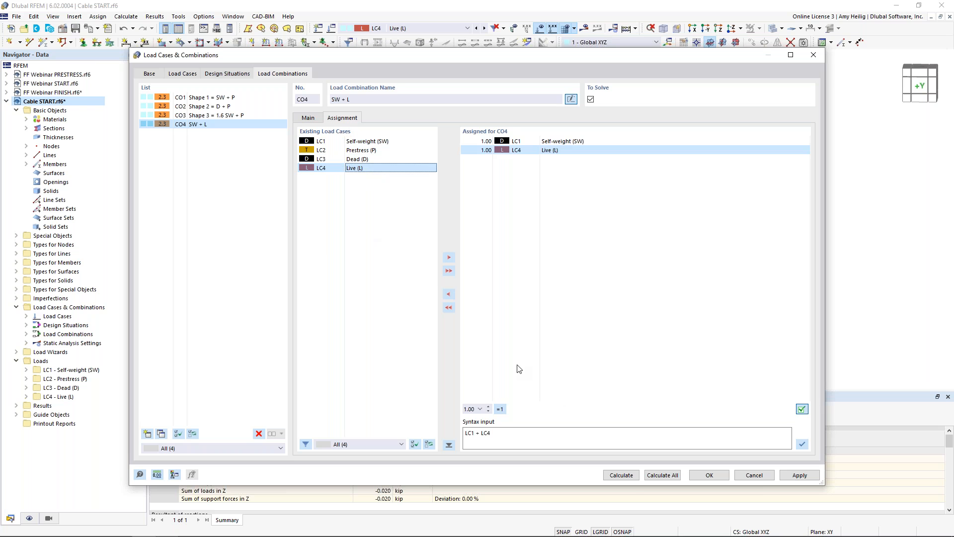
pyautogui.click(632, 475)
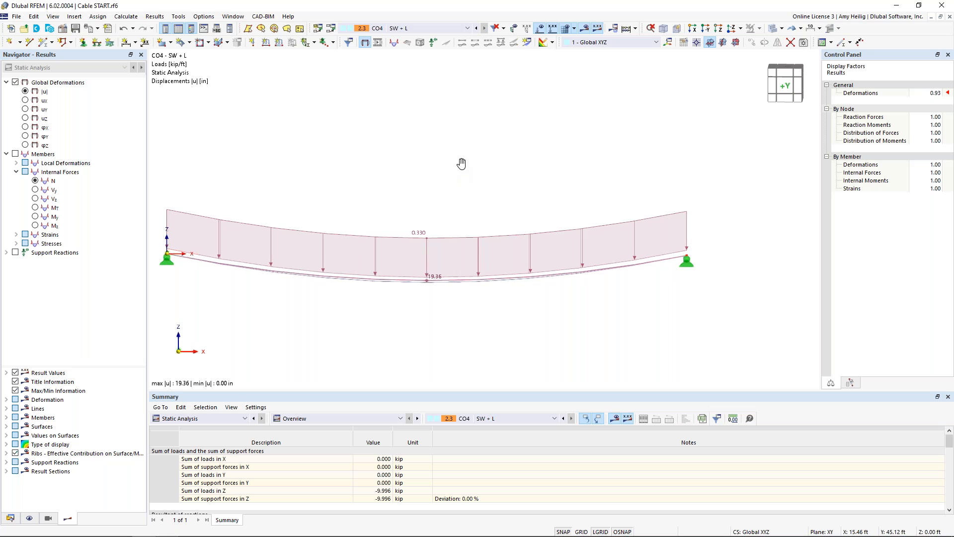
# Hide the loads in the CO4 results view and set the deformation display factor to 1.00
pyautogui.click(539, 43)
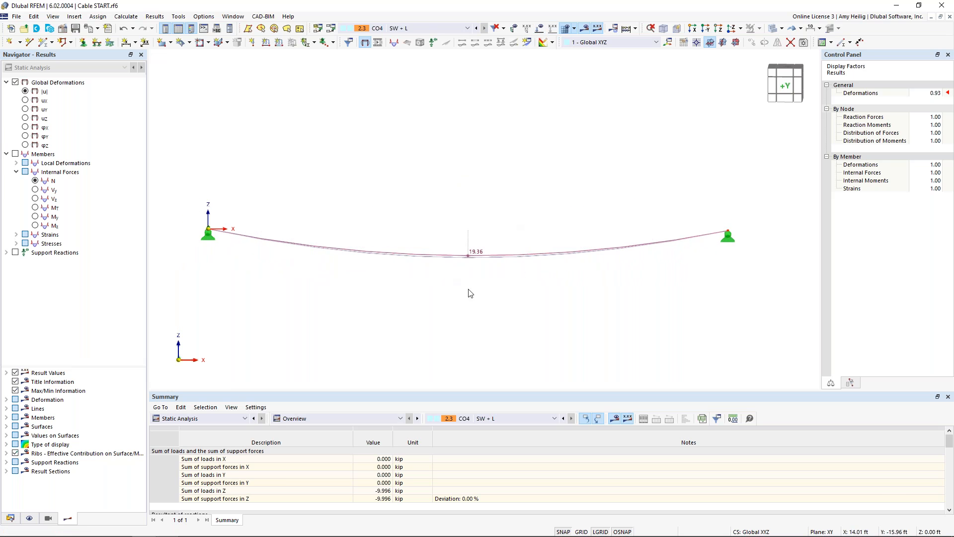
pyautogui.click(931, 93)
pyautogui.click(939, 92)
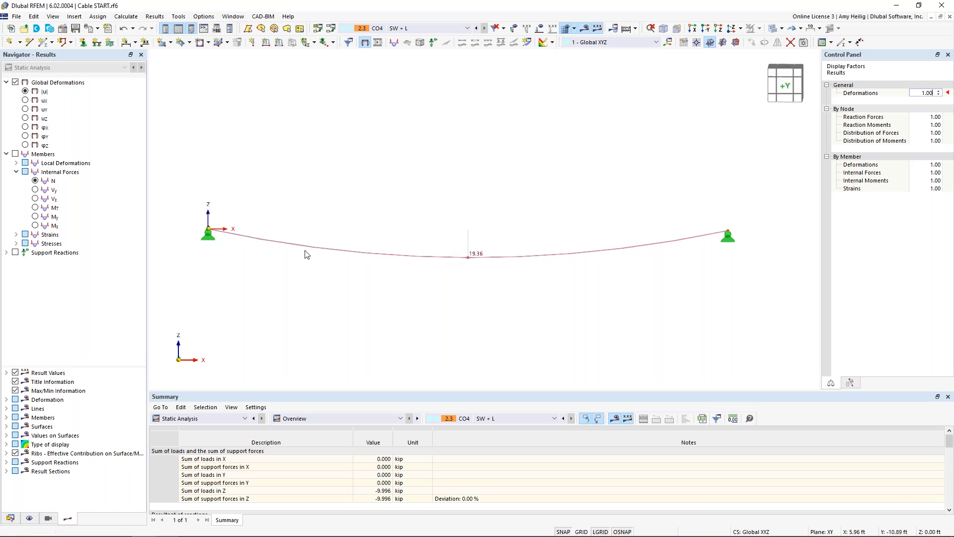
# Display the cable's axial forces N on the original shape, the shape of initial state and the deformed shape in turn
pyautogui.click(35, 181)
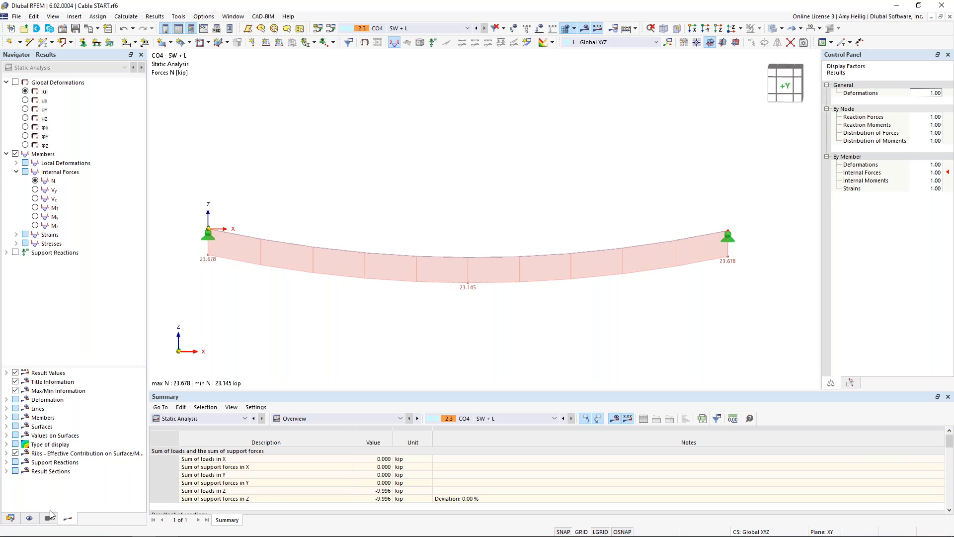
pyautogui.click(801, 28)
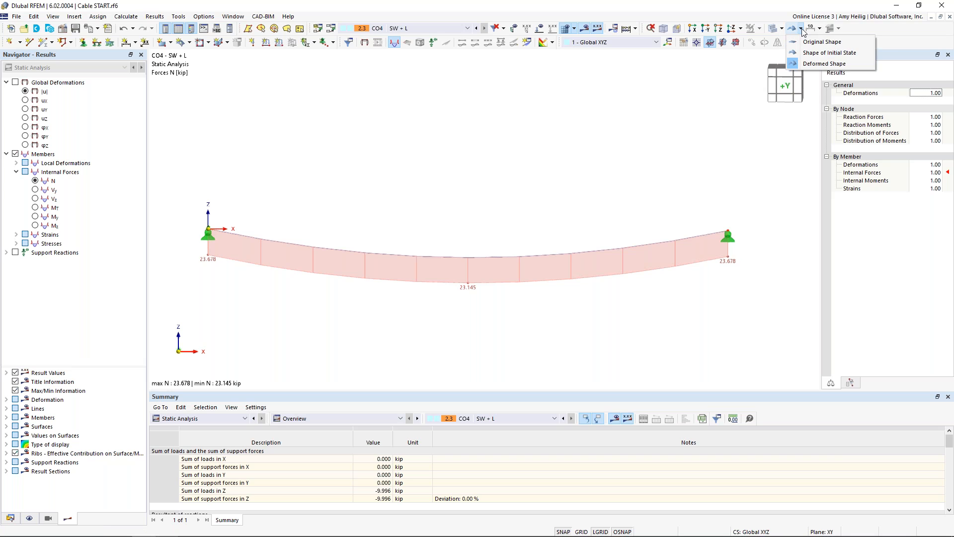
pyautogui.click(801, 42)
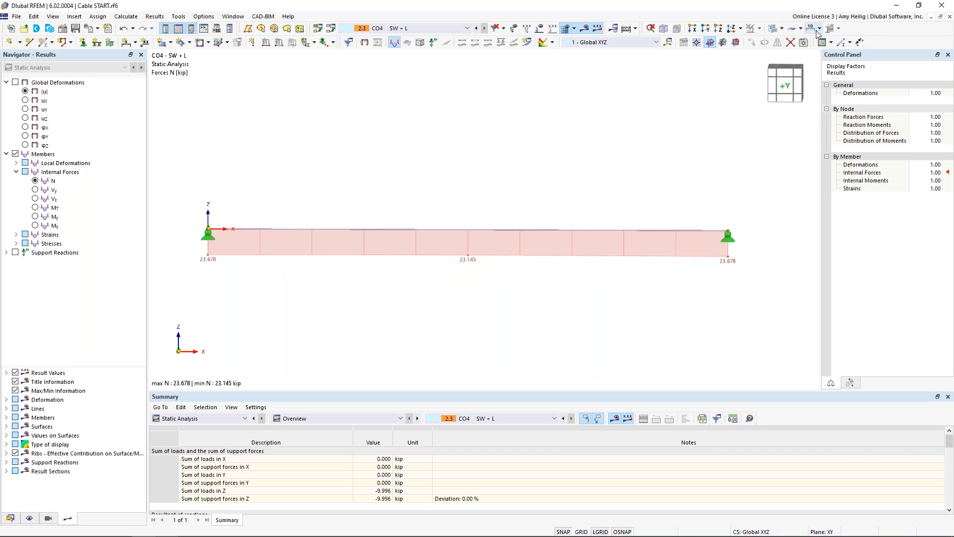
pyautogui.click(800, 28)
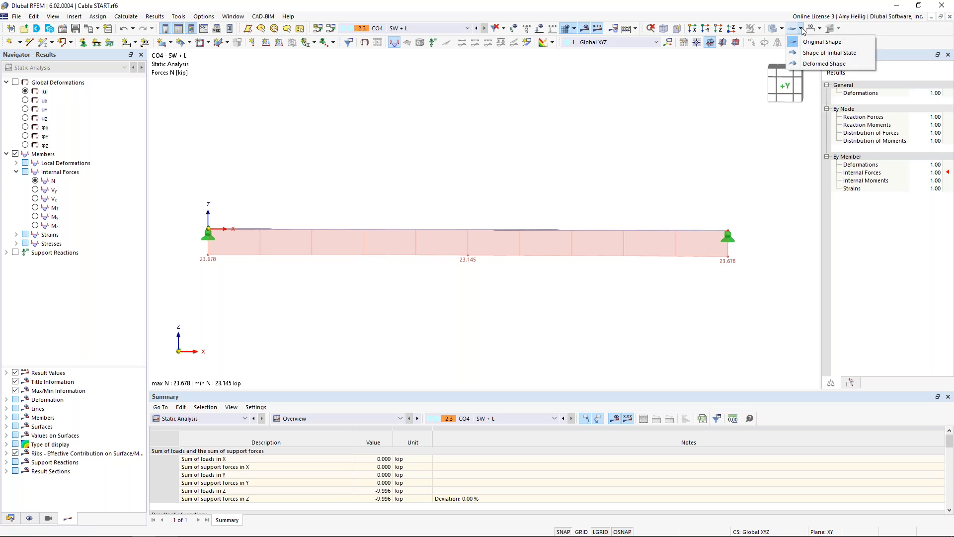
pyautogui.click(811, 54)
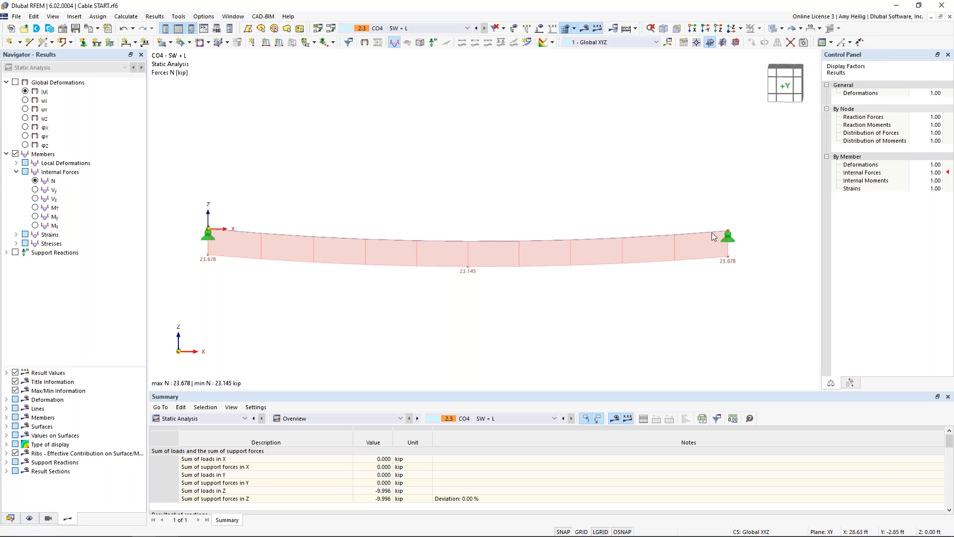
pyautogui.click(800, 29)
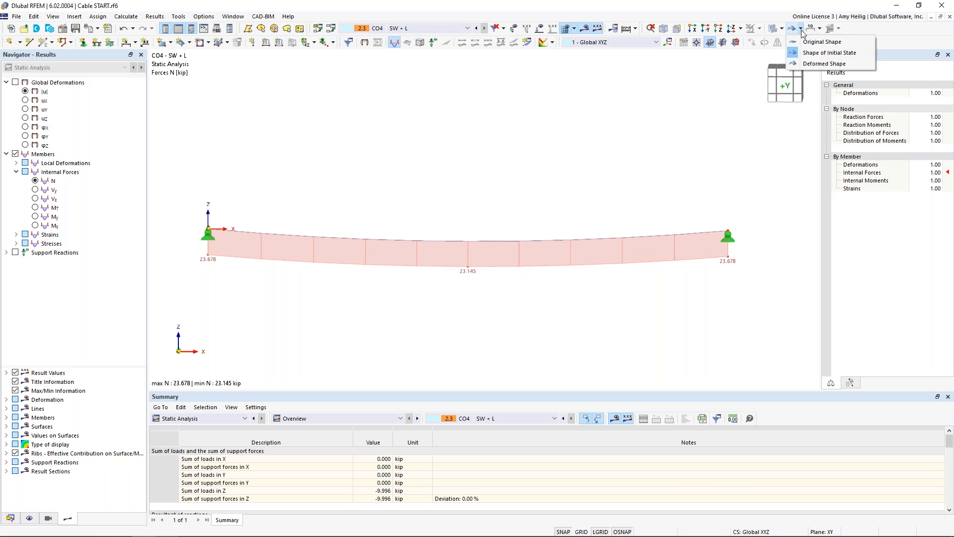
pyautogui.click(807, 63)
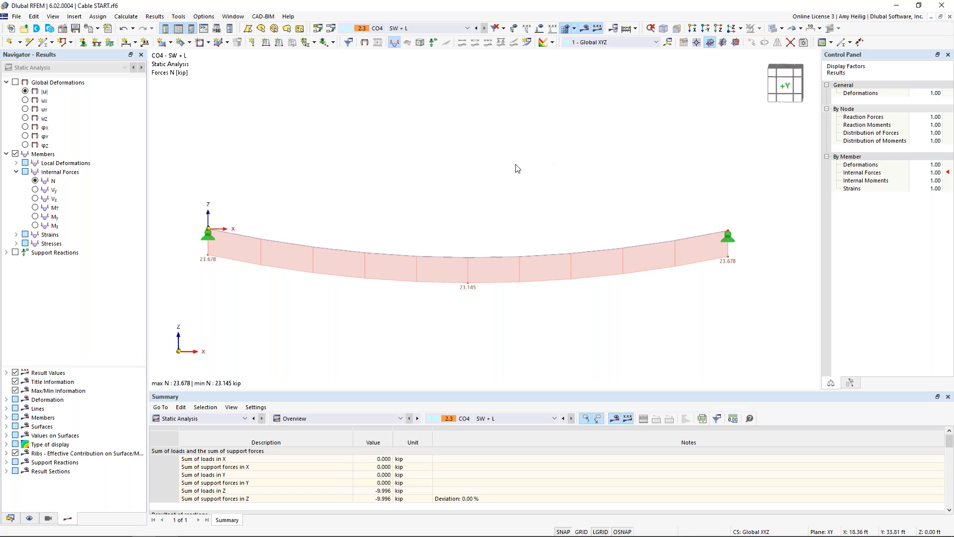
# Review which load cases and combinations are available as the initial state for combination CO4
pyautogui.click(331, 29)
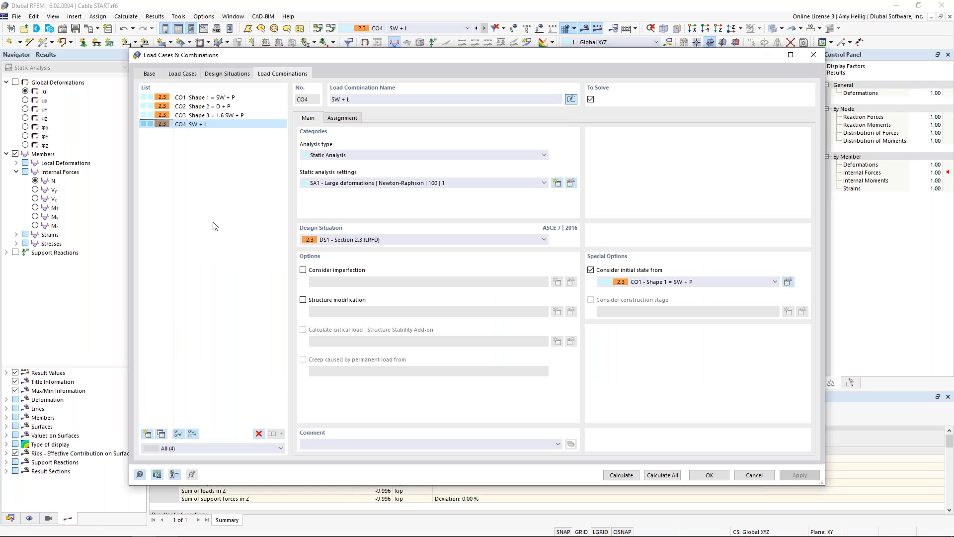
pyautogui.click(663, 283)
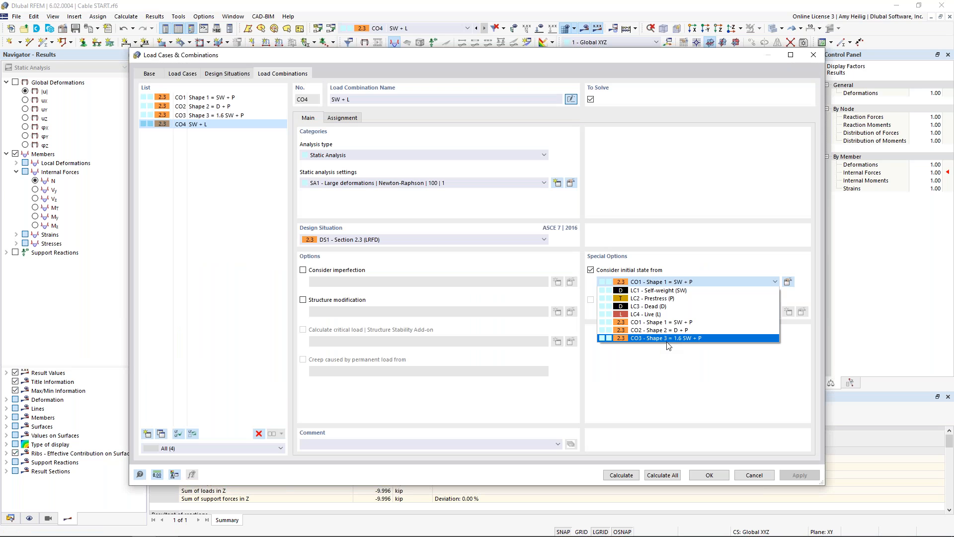
pyautogui.click(694, 243)
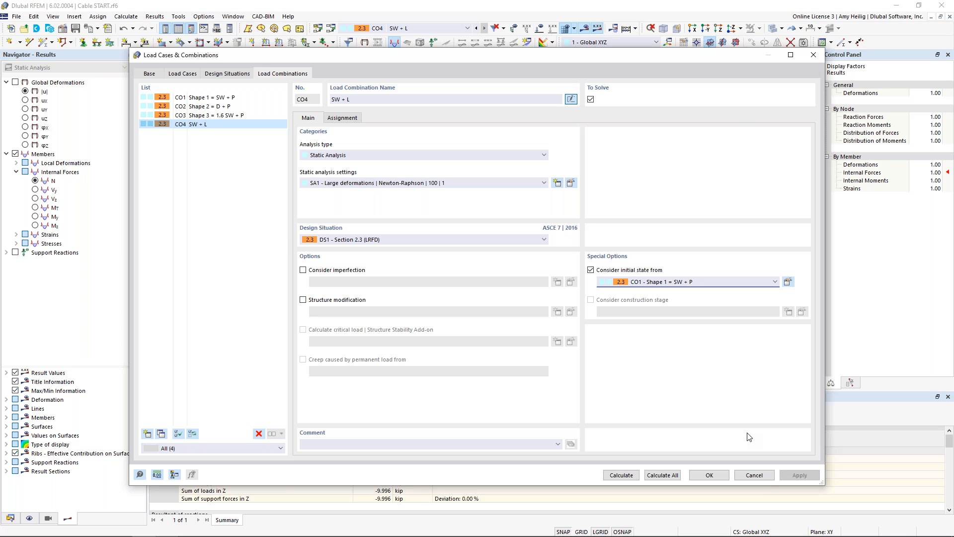
pyautogui.click(709, 474)
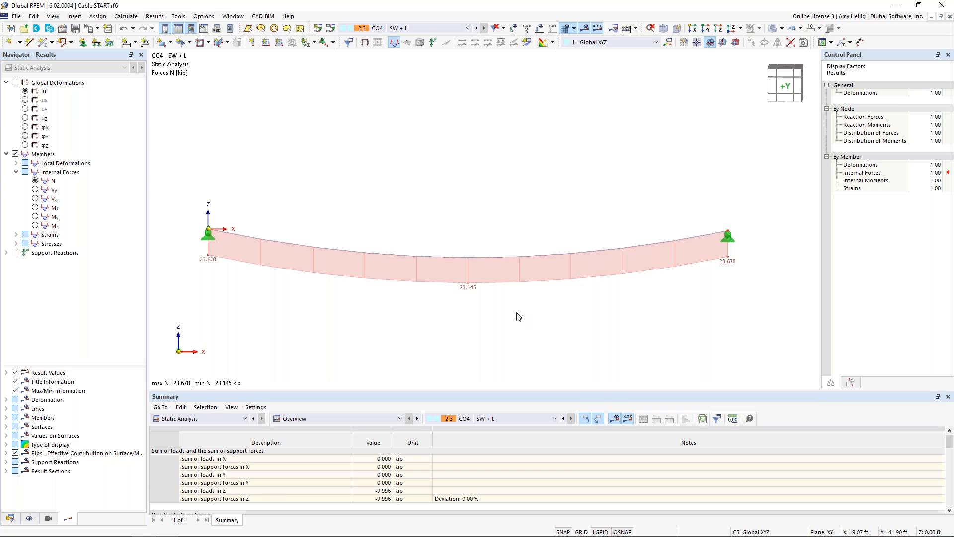
# Switch to the FF Webinar START.rf6 model and review the activated add-ons in its base data
pyautogui.click(234, 16)
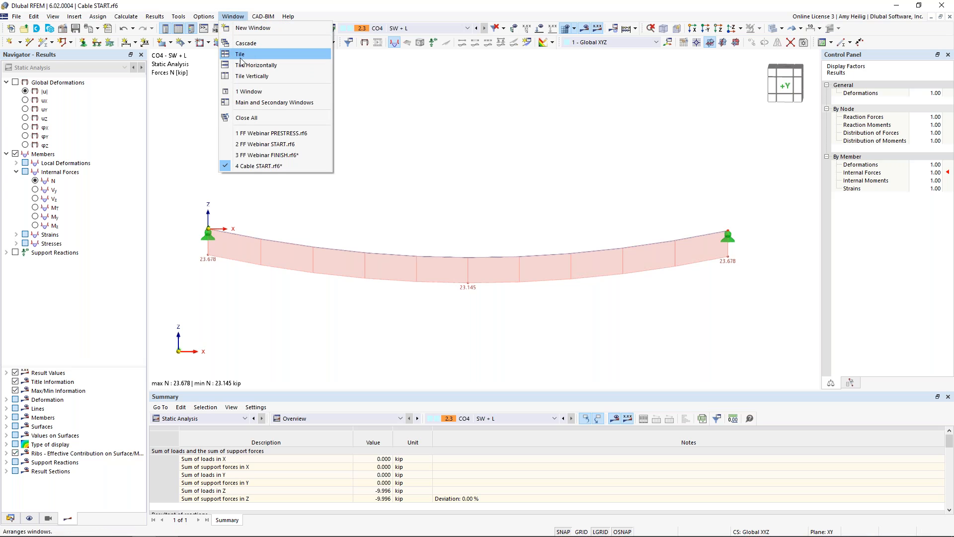
pyautogui.click(254, 144)
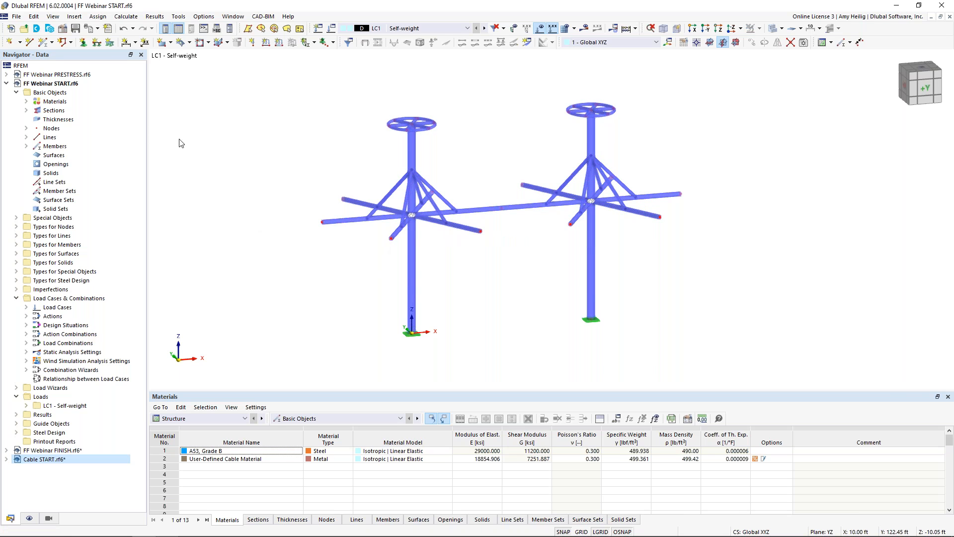
pyautogui.rightClick(72, 83)
pyautogui.click(96, 96)
pyautogui.click(346, 121)
pyautogui.click(316, 80)
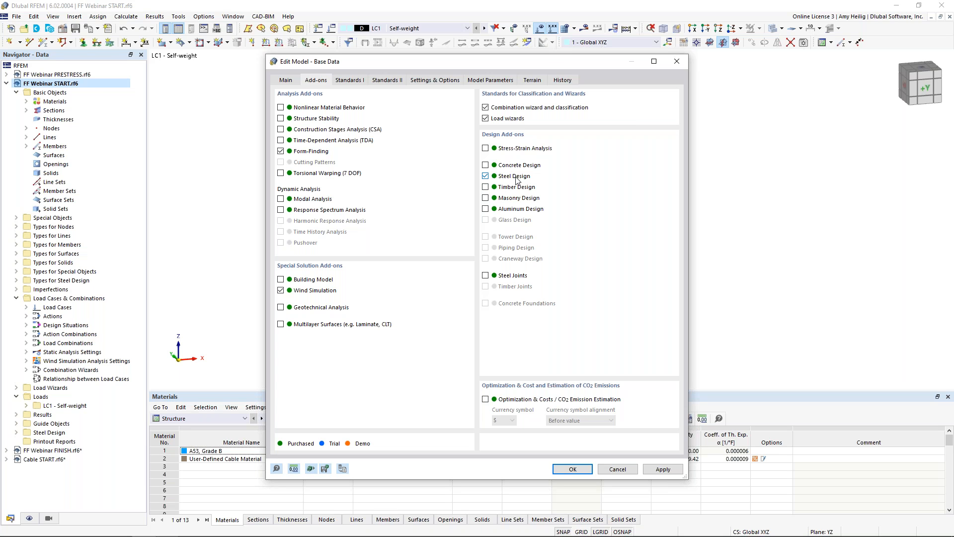
pyautogui.moveTo(507, 62); pyautogui.dragTo(458, 86)
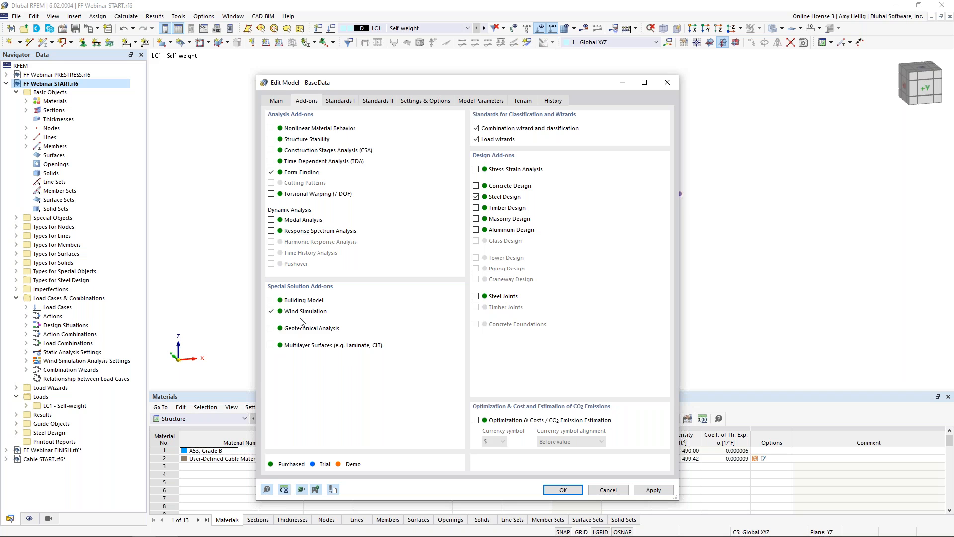
# Review the load and design standards of the model, including the available steel design standard groups
pyautogui.click(348, 101)
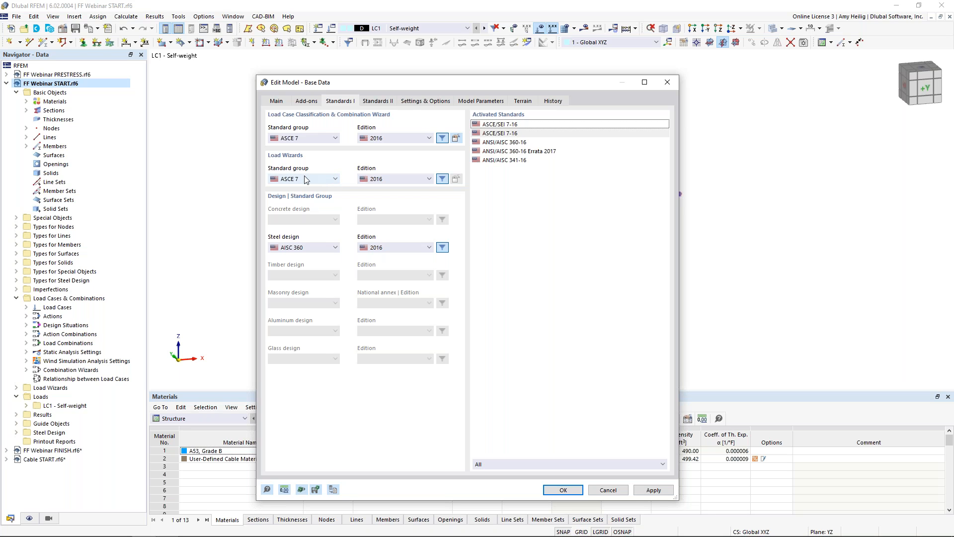
pyautogui.click(307, 251)
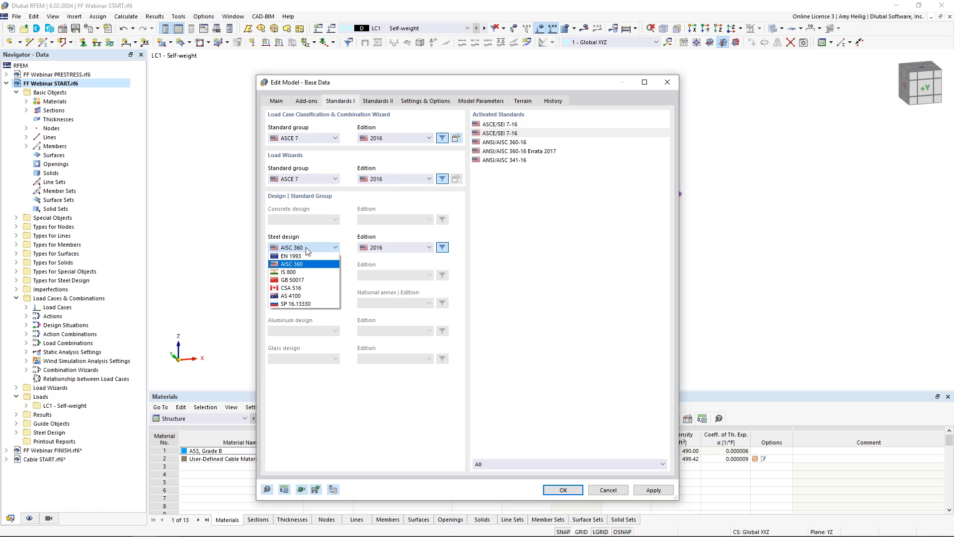
pyautogui.click(323, 226)
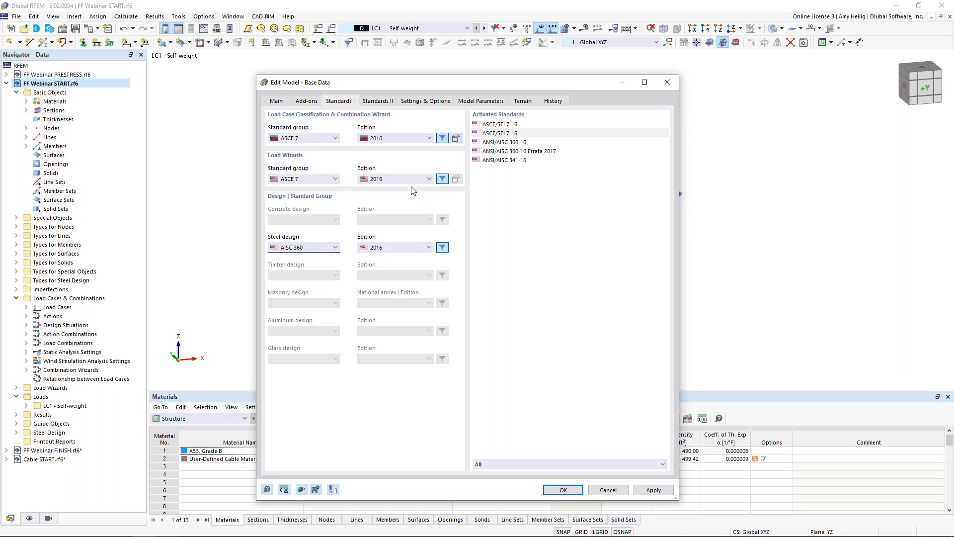
# Open the load zone map from the model's location parameters and examine the ASCE/SEI 7-16 snow and wind maps
pyautogui.click(471, 101)
pyautogui.click(456, 123)
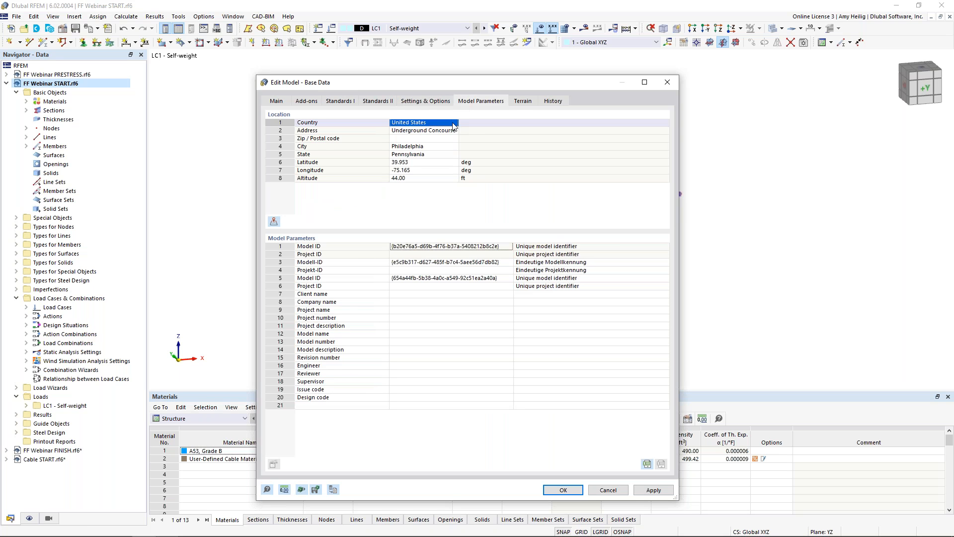
pyautogui.click(455, 122)
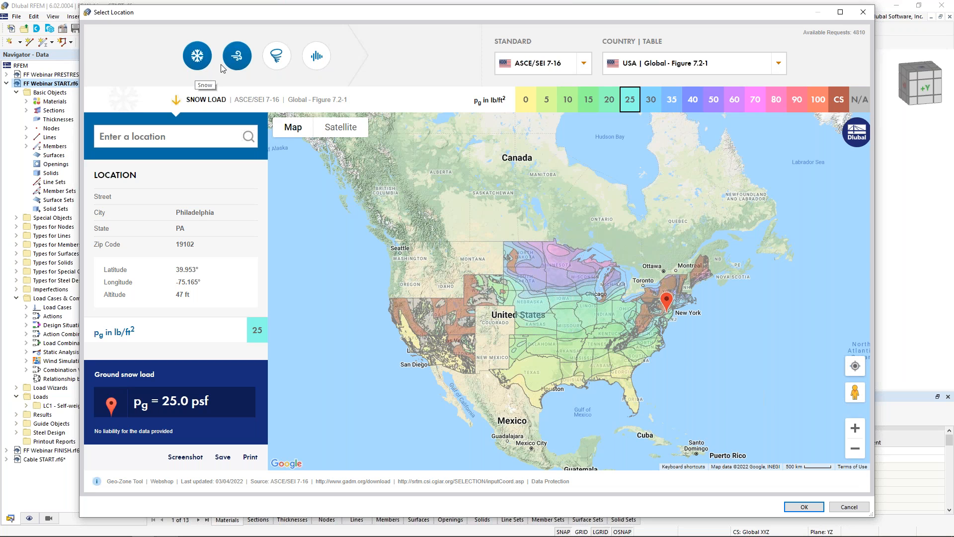
pyautogui.click(238, 59)
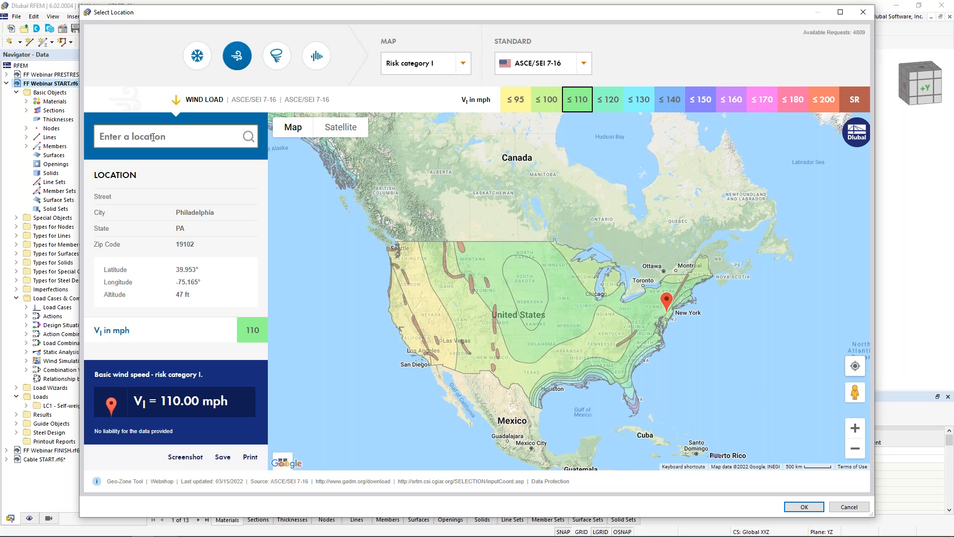
# Look up Philadelphia, PA, USA on the wind load map, and leave the location and base data settings without applying changes
pyautogui.click(153, 137)
pyautogui.write('phil')
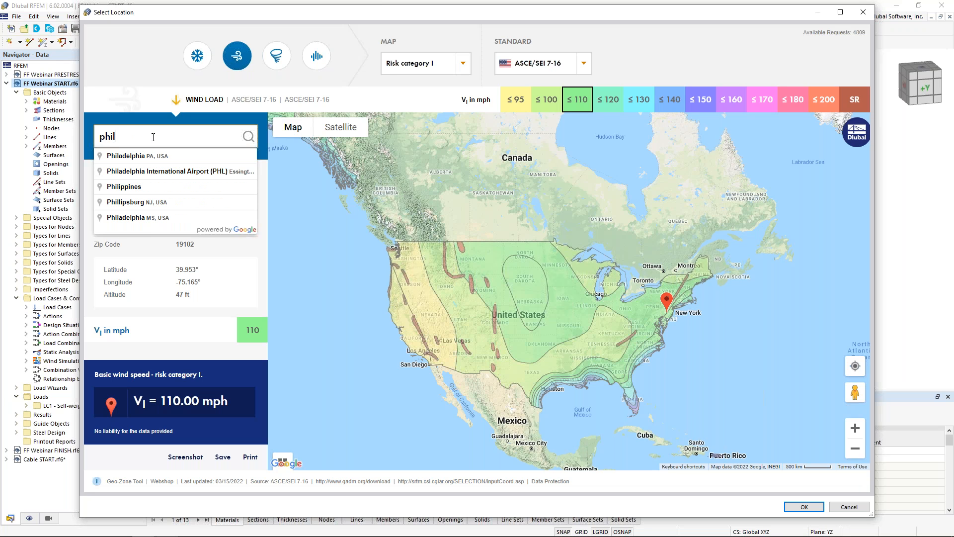
pyautogui.click(156, 157)
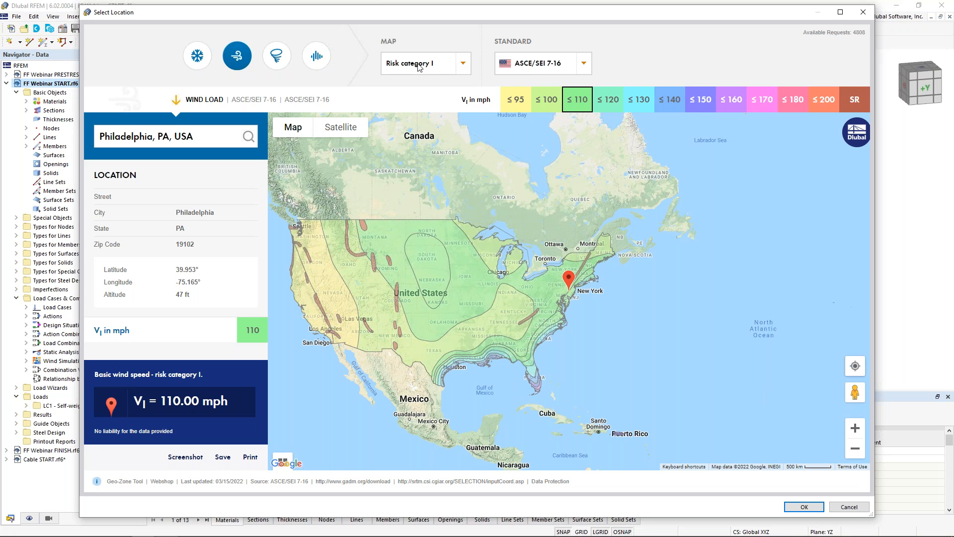
pyautogui.click(847, 508)
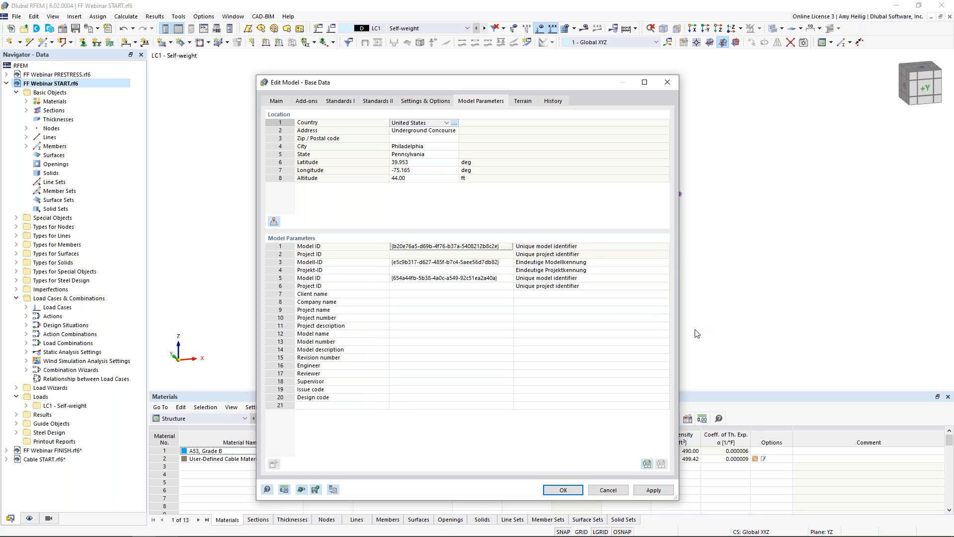
pyautogui.click(608, 489)
# Show the model as wireframe and define a new Cable member with section 4 - RB 1/4 in User-Defined Cable Material
pyautogui.scroll(3, 497, 265)
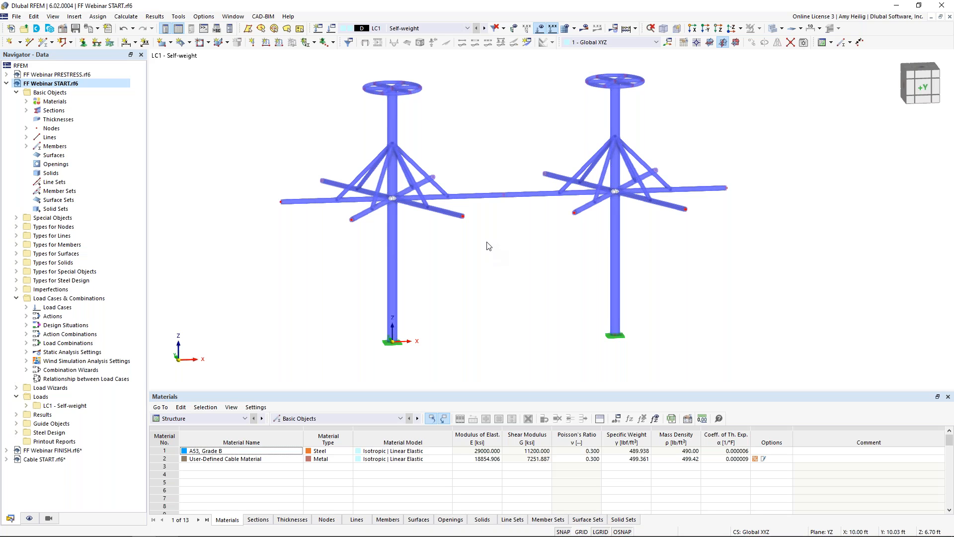
pyautogui.click(773, 30)
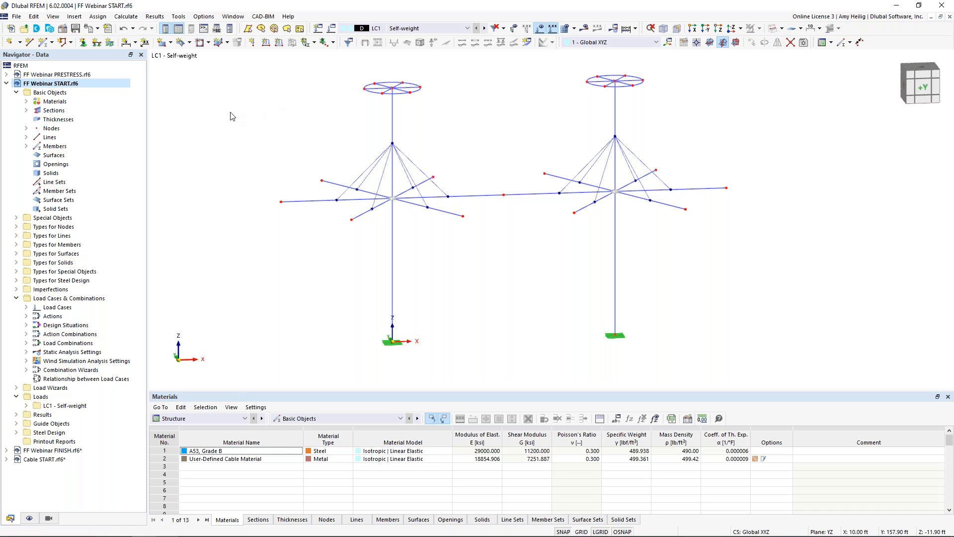
pyautogui.click(44, 44)
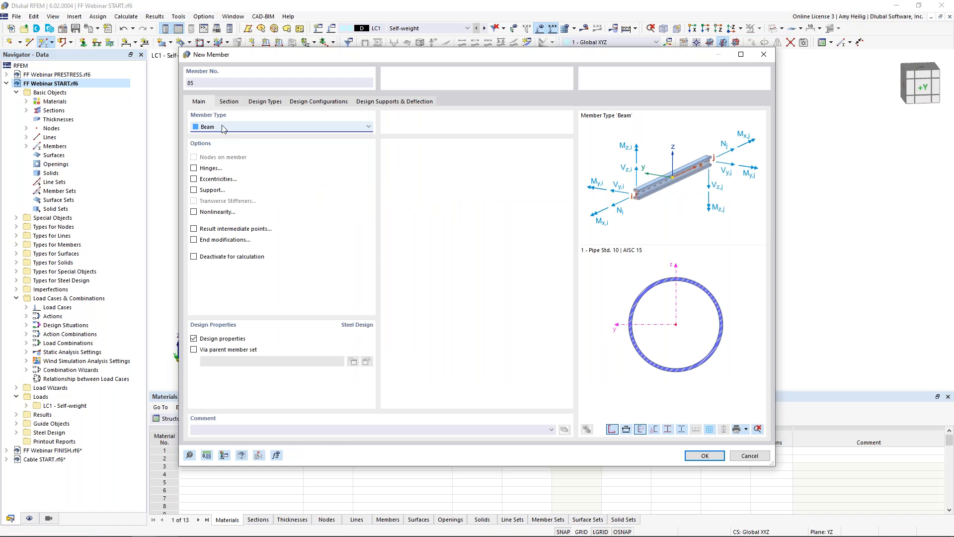
pyautogui.click(222, 127)
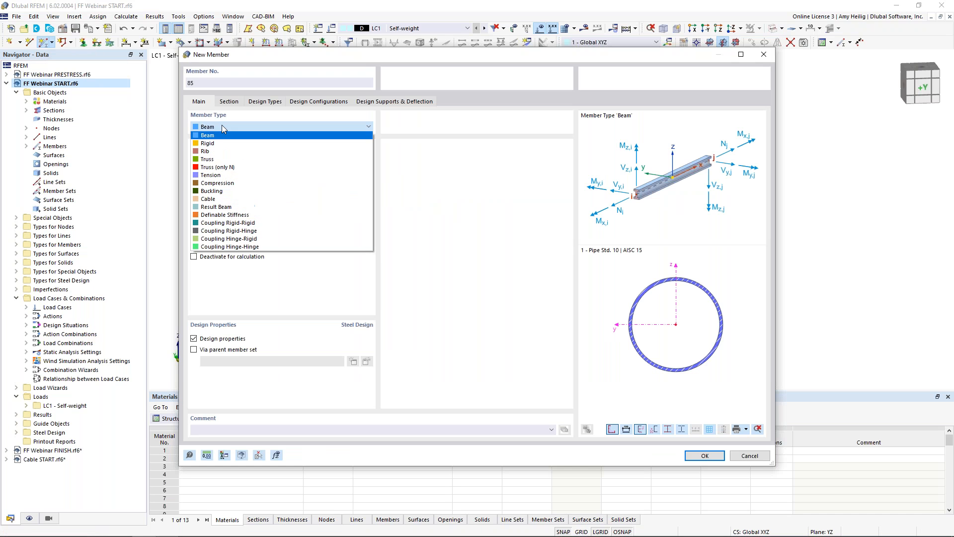
pyautogui.click(215, 199)
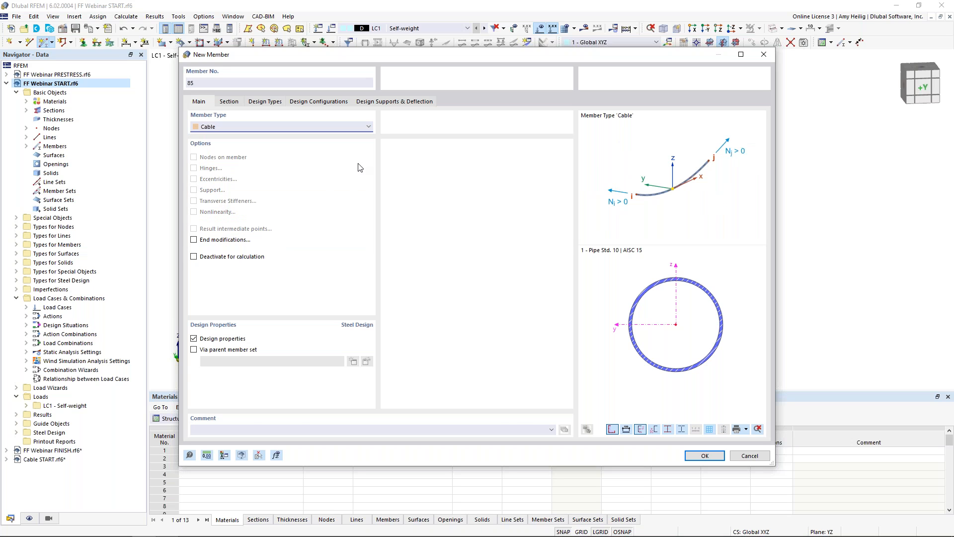
pyautogui.click(238, 104)
pyautogui.click(360, 347)
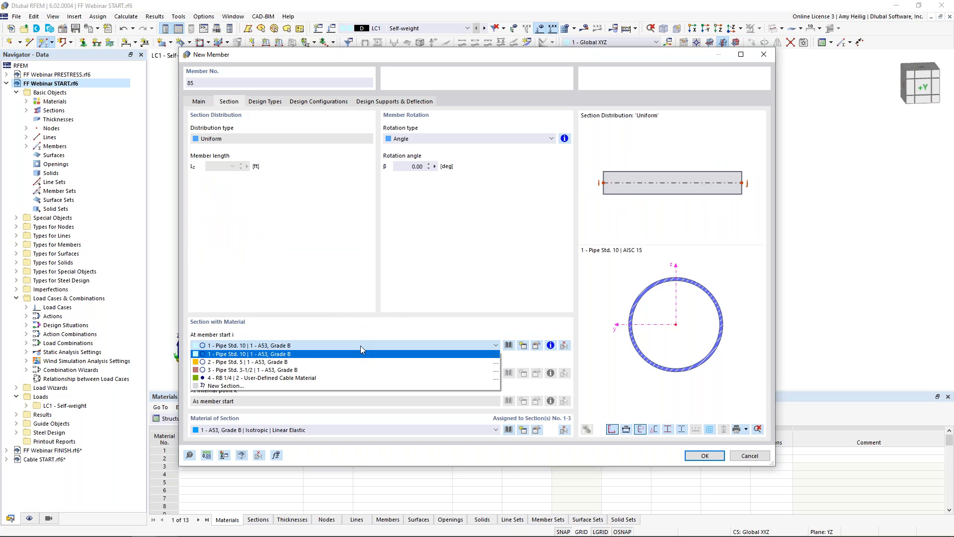
pyautogui.click(345, 382)
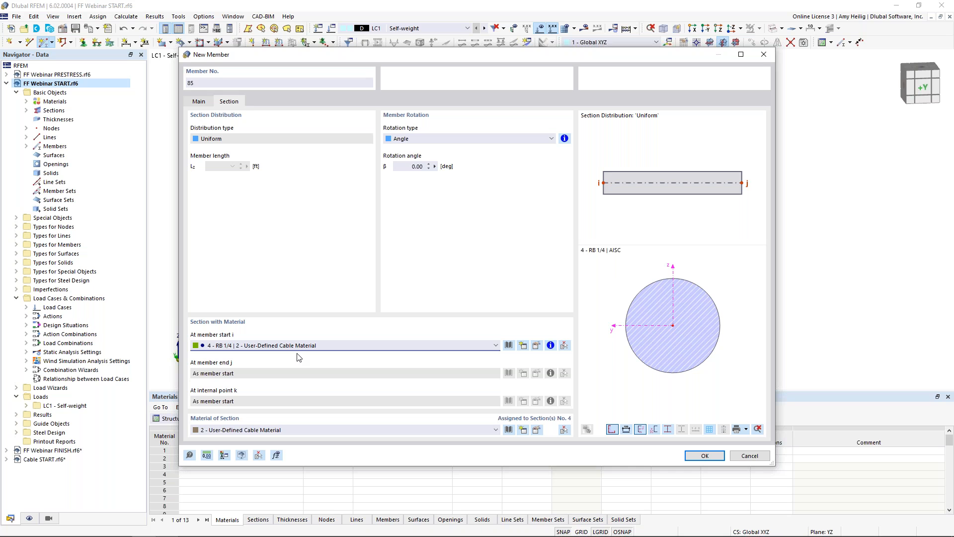
pyautogui.click(704, 455)
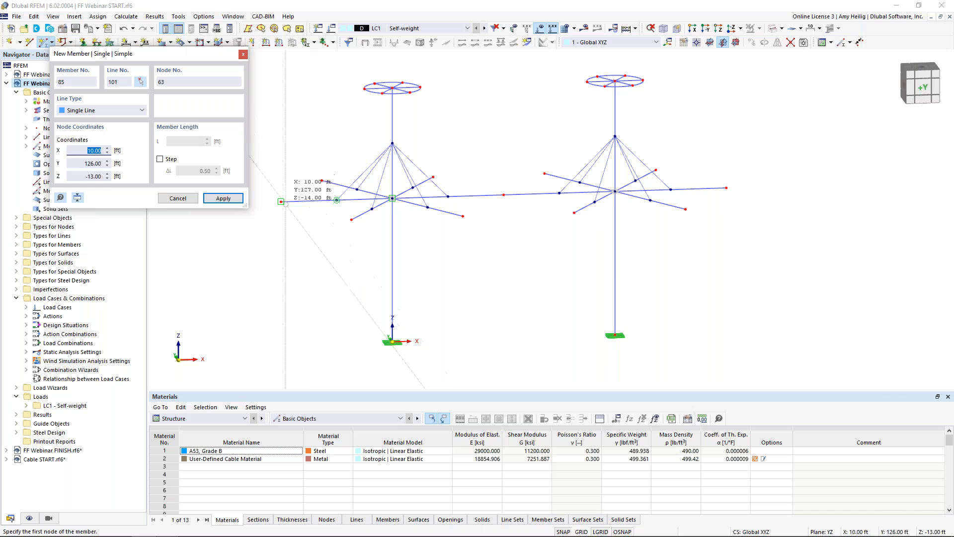
# Place single cable members between neighbouring outer arm tips of both masts, forming a closed loop around the whole structure
pyautogui.click(321, 180)
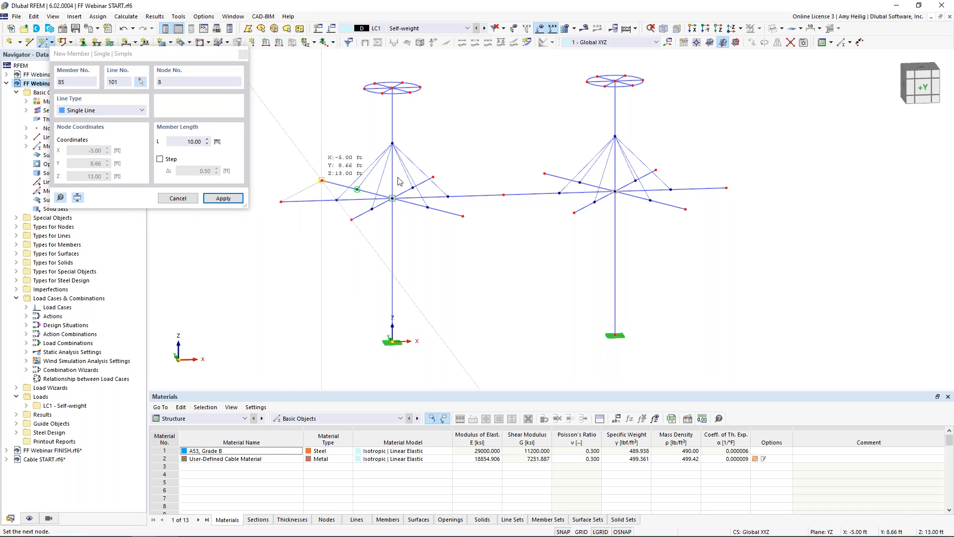
pyautogui.click(280, 202)
pyautogui.click(321, 180)
pyautogui.click(433, 176)
pyautogui.click(432, 176)
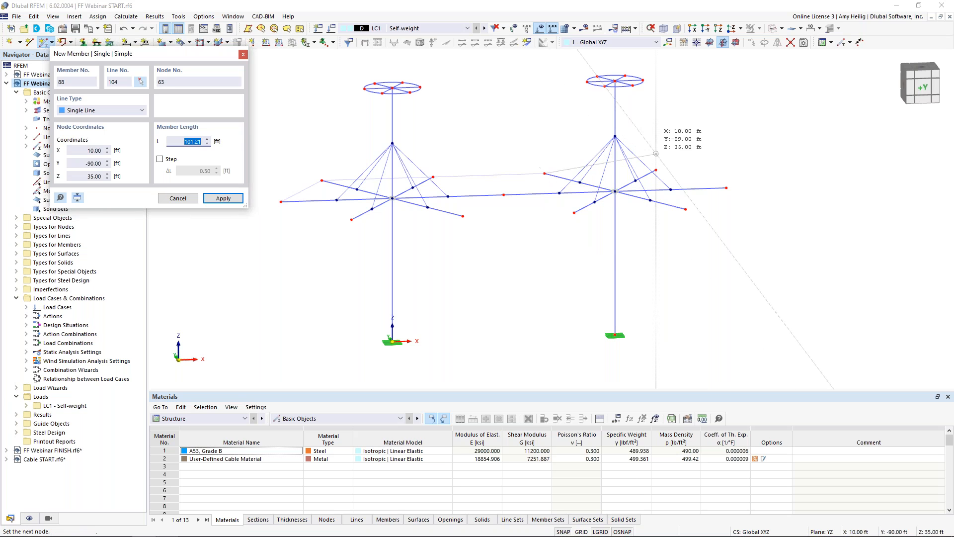
pyautogui.click(656, 170)
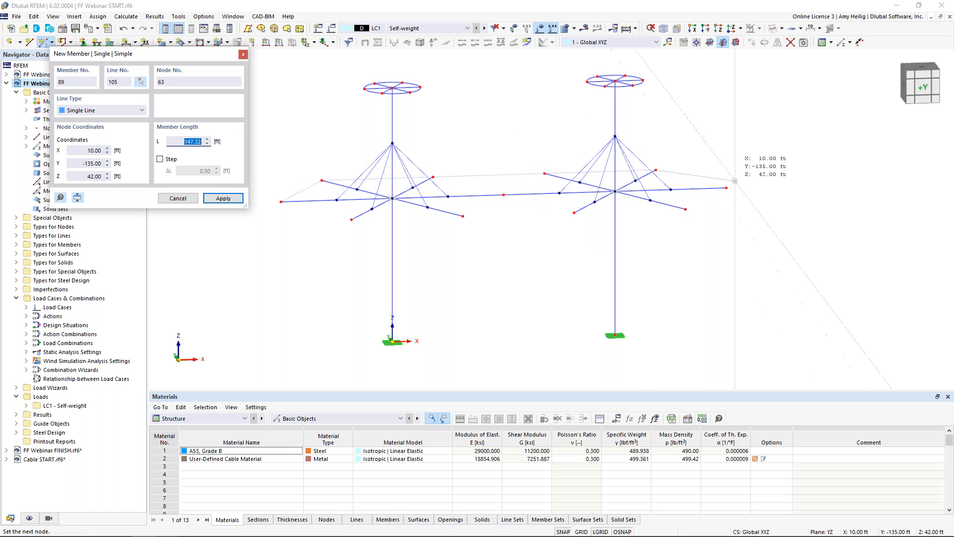
pyautogui.click(727, 187)
pyautogui.click(690, 212)
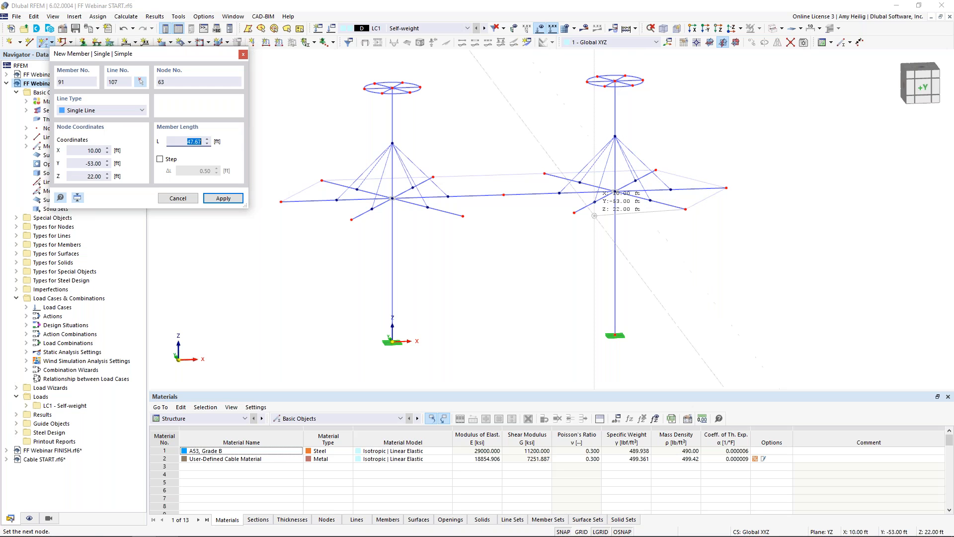
pyautogui.click(574, 212)
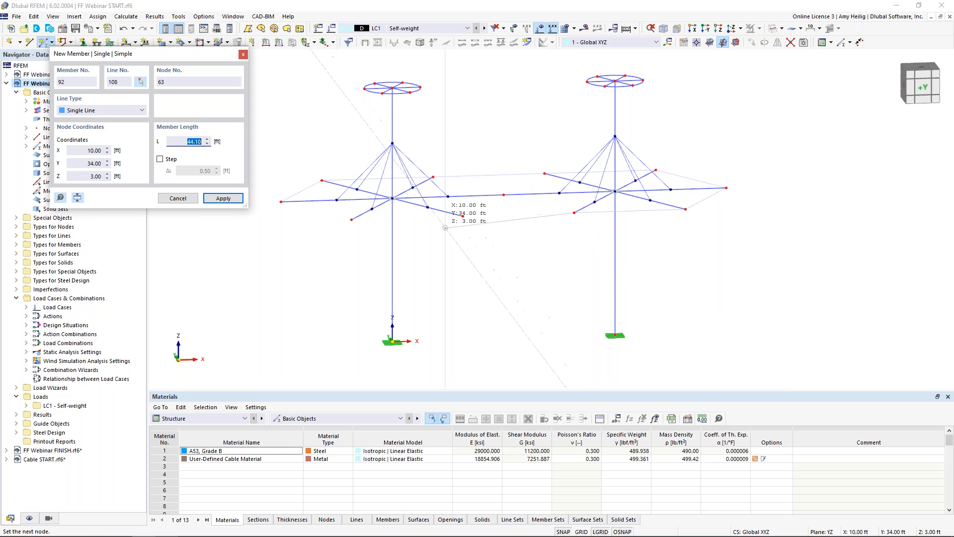
pyautogui.click(462, 215)
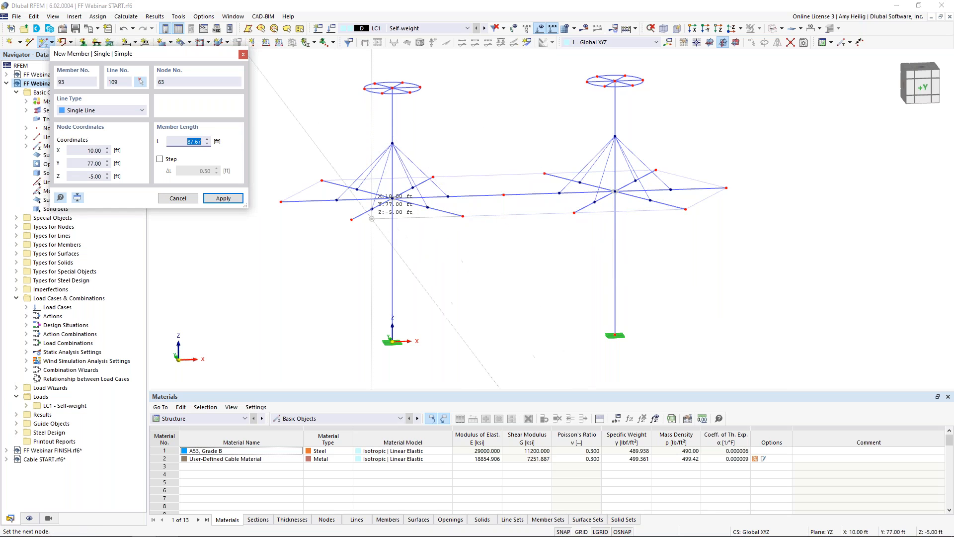
pyautogui.click(351, 219)
pyautogui.click(322, 181)
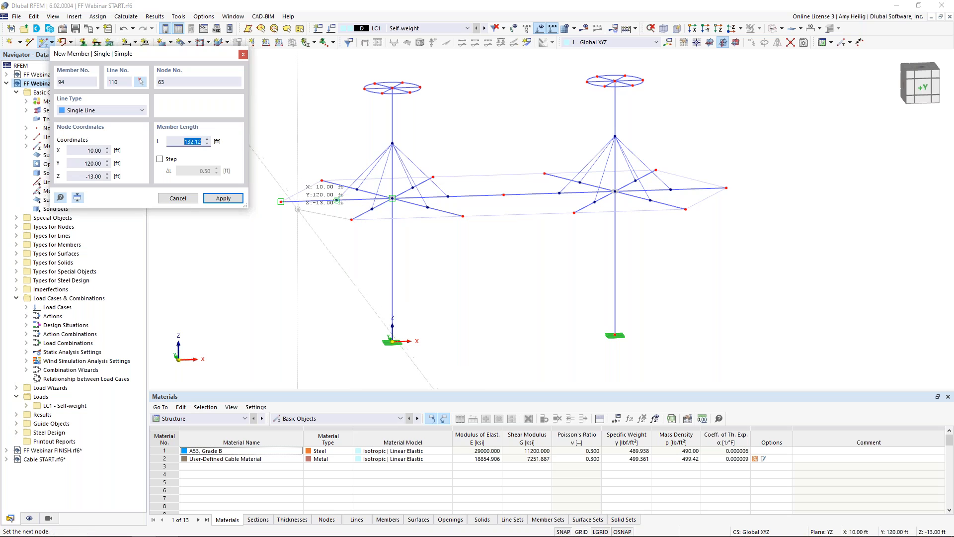
pyautogui.press('Escape')
# Draw a single line from the left mast's front-right top ring node down to the tip of its front-right arm
pyautogui.keyDown('ctrl'); pyautogui.moveTo(304, 219); pyautogui.dragTo(540, 205, button='middle'); pyautogui.keyUp('ctrl')
pyautogui.moveTo(433, 266); pyautogui.dragTo(442, 241, button='middle')
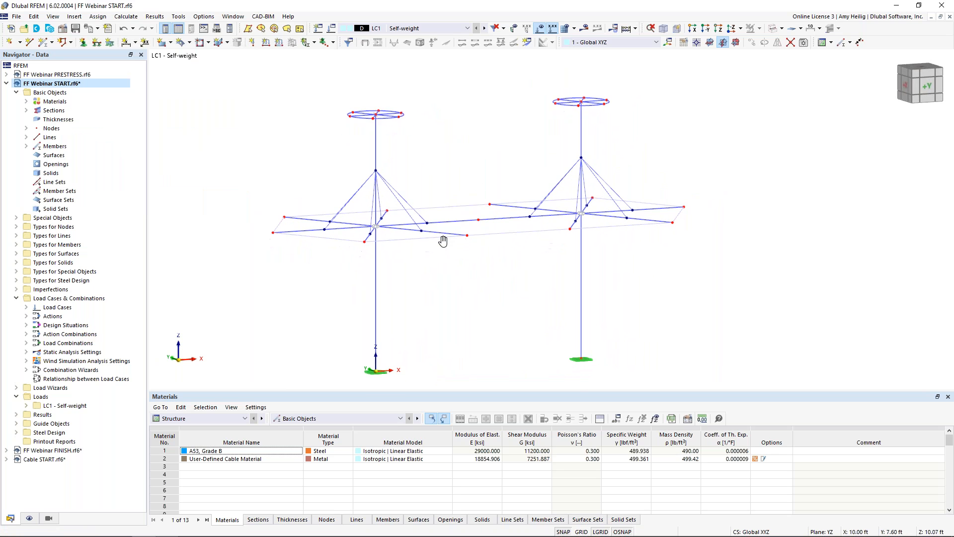
pyautogui.keyDown('ctrl'); pyautogui.moveTo(475, 261); pyautogui.dragTo(434, 262, button='middle'); pyautogui.keyUp('ctrl')
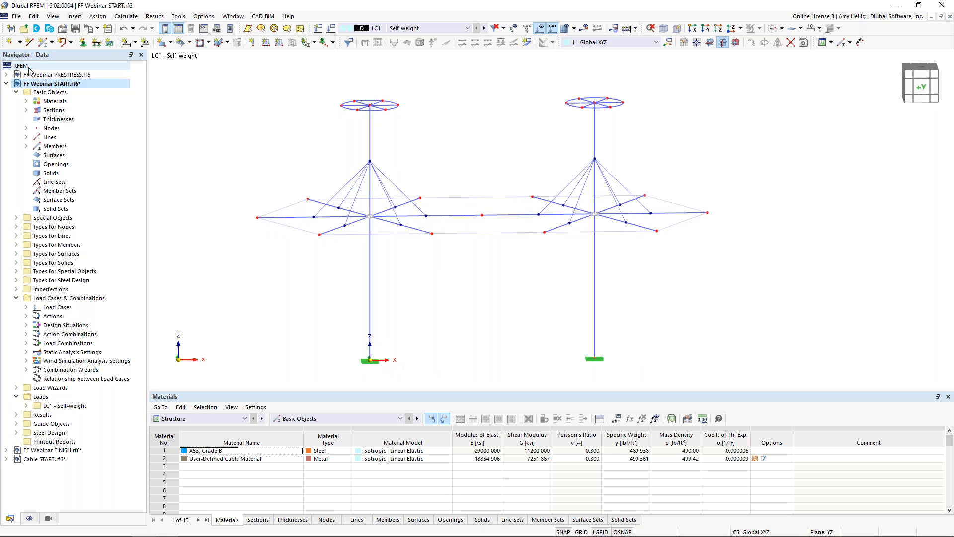
pyautogui.click(29, 42)
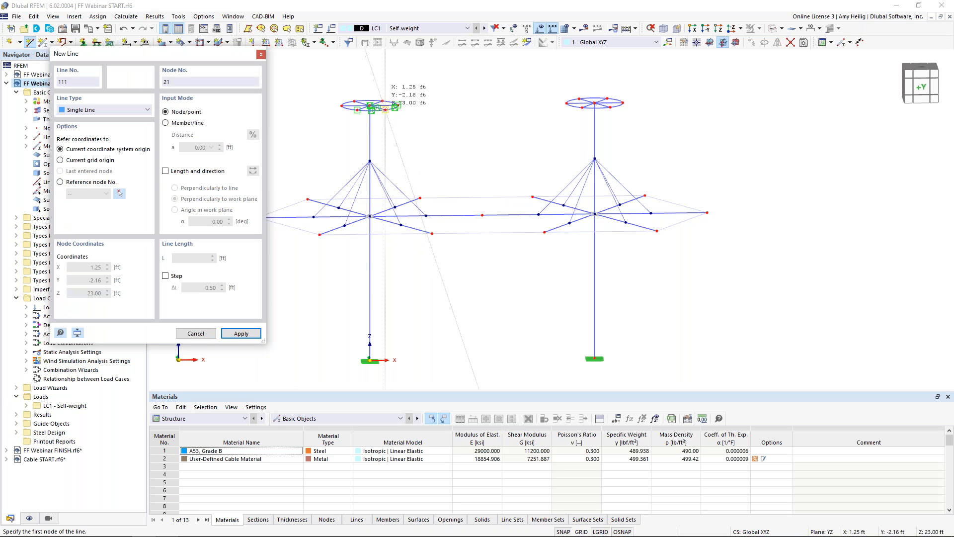
pyautogui.click(385, 110)
pyautogui.click(432, 233)
pyautogui.keyDown('ctrl'); pyautogui.moveTo(424, 250); pyautogui.dragTo(452, 254, button='middle'); pyautogui.keyUp('ctrl')
pyautogui.rightClick(545, 174)
# Draw a second line from the left mast's front-left top ring node down to its front-left arm tip
pyautogui.moveTo(531, 181); pyautogui.dragTo(534, 155, button='middle')
pyautogui.scroll(3, 518, 177)
pyautogui.click(410, 78)
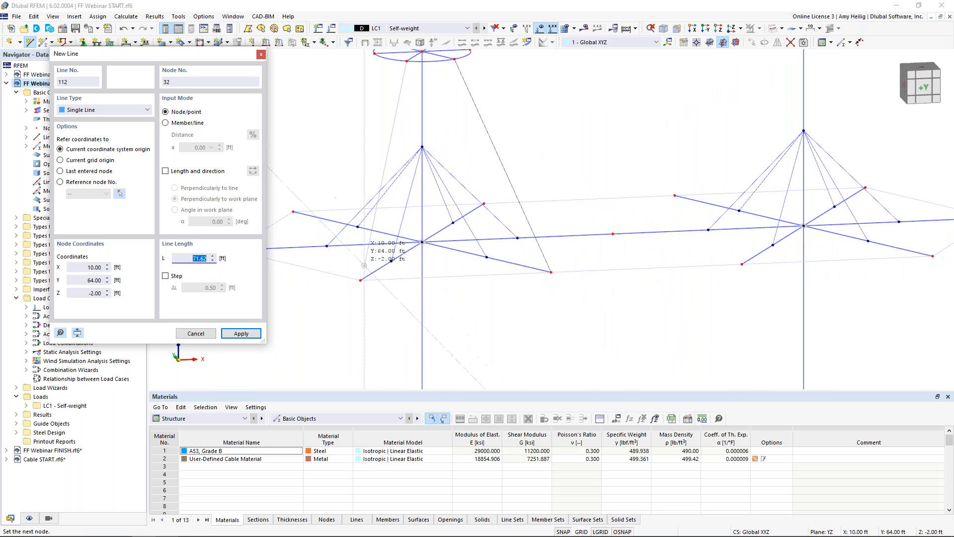
pyautogui.click(360, 281)
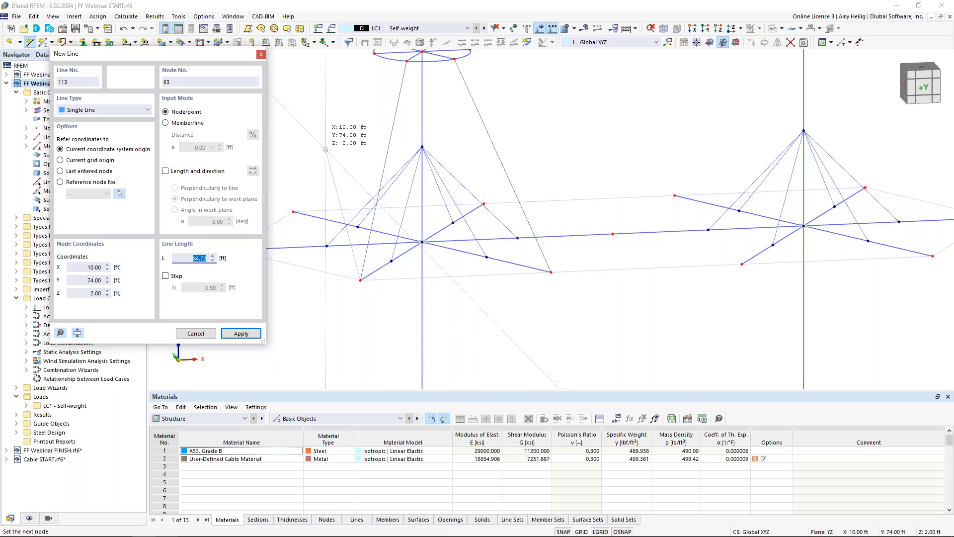
pyautogui.press('Escape')
pyautogui.press('Escape')
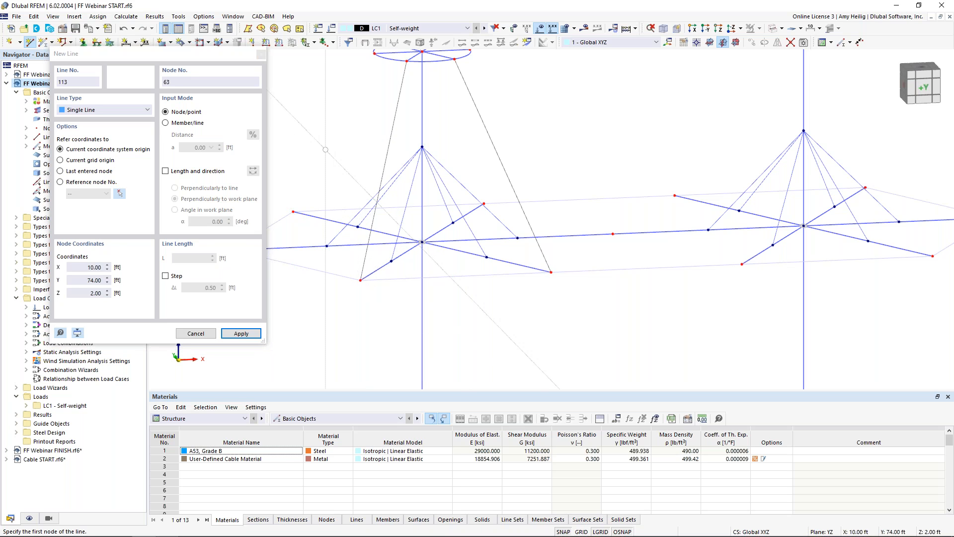
pyautogui.scroll(-4, 404, 292)
pyautogui.moveTo(469, 313); pyautogui.dragTo(450, 307, button='middle')
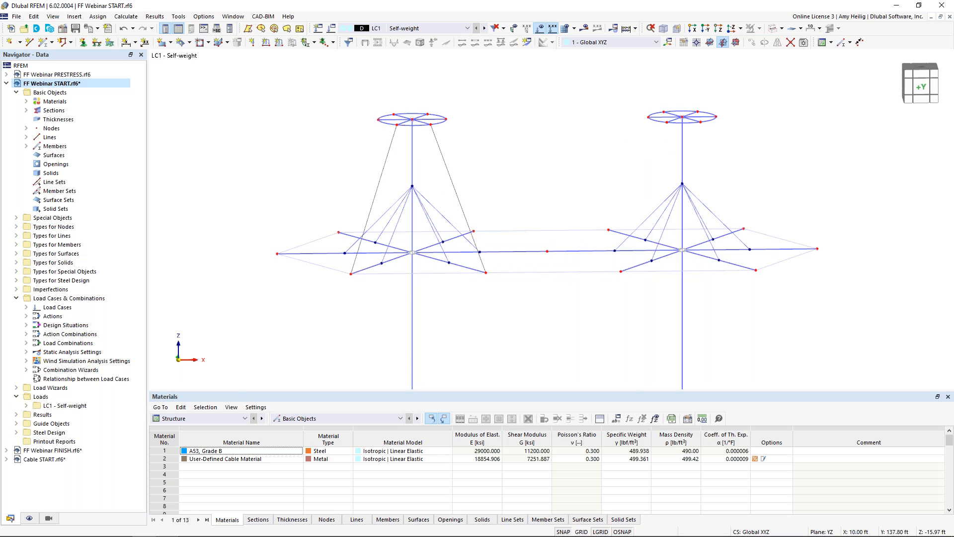
pyautogui.click(171, 44)
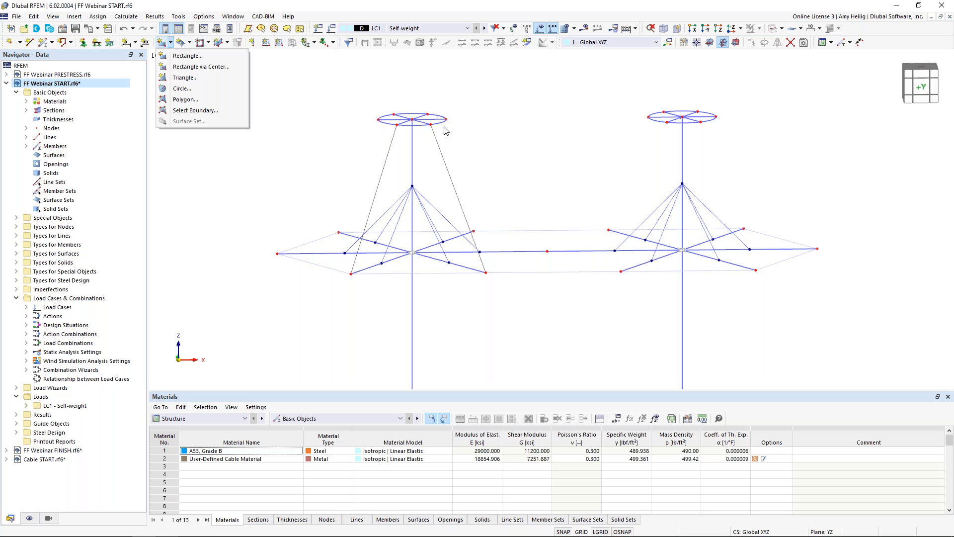
pyautogui.click(290, 103)
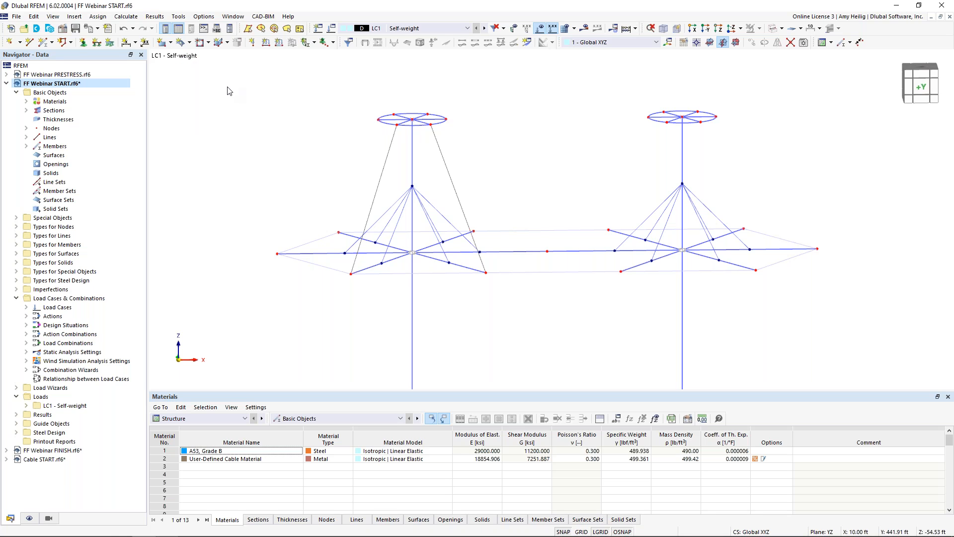
# Start a new quadrangle surface and set its stiffness type to Membrane
pyautogui.click(191, 44)
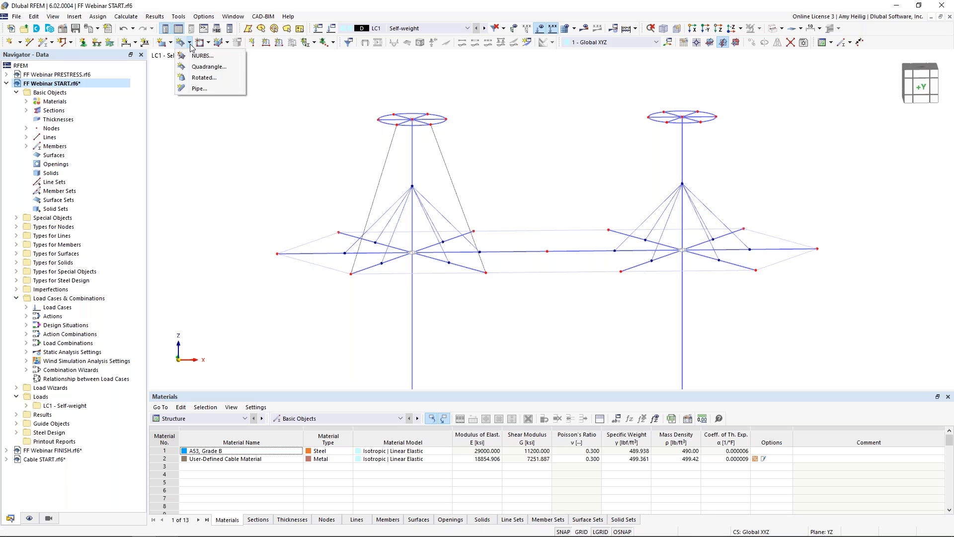
pyautogui.click(203, 67)
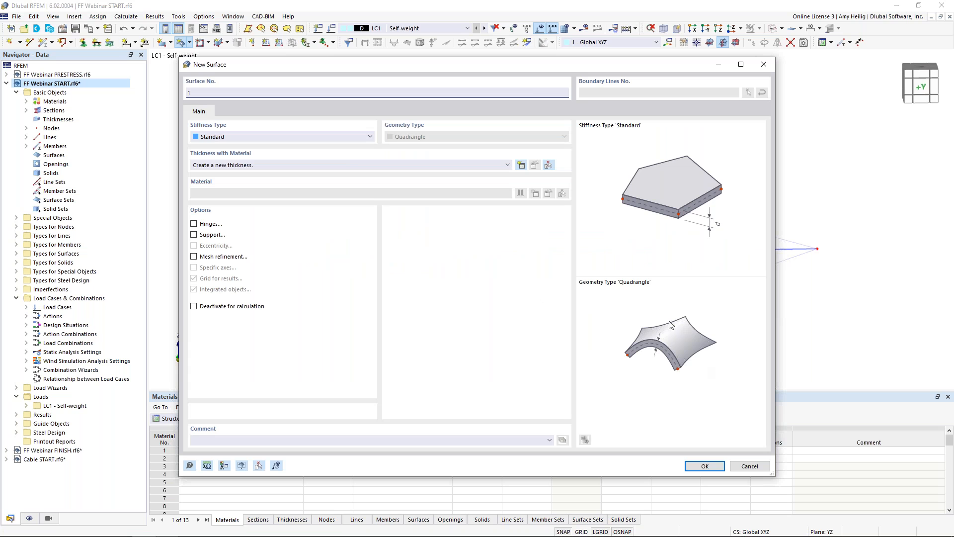
pyautogui.click(234, 136)
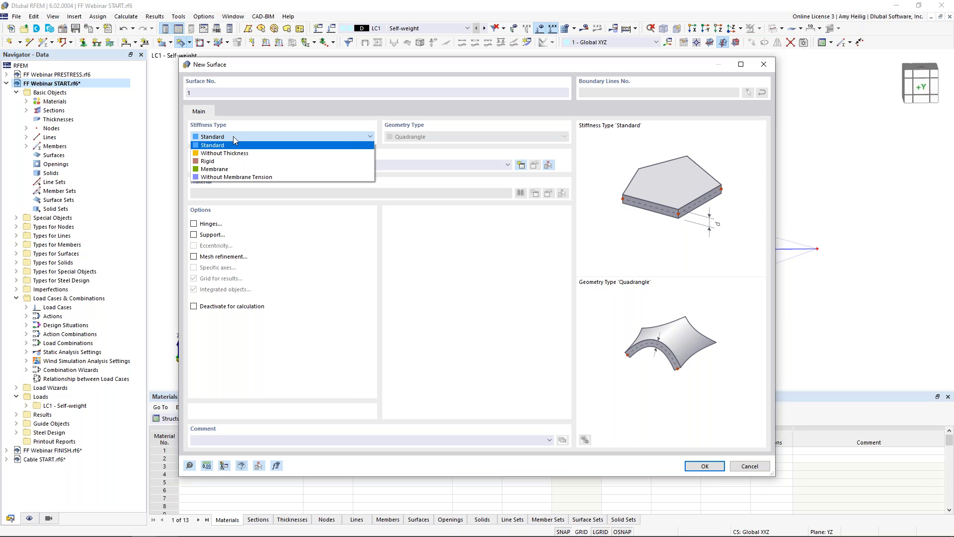
pyautogui.click(293, 173)
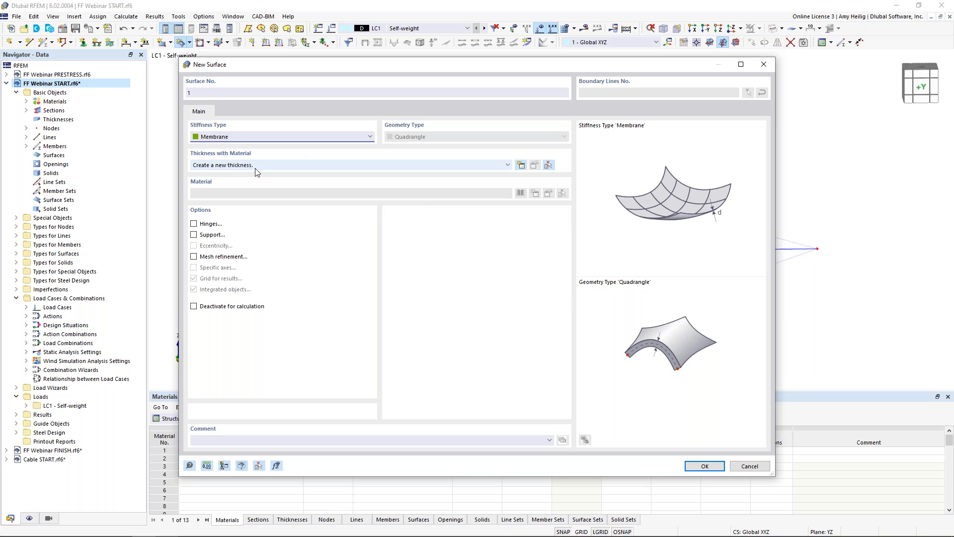
# Create a new uniform thickness for the membrane surface and assign the fabric material Glass-PTFE Typ II from the library
pyautogui.click(522, 165)
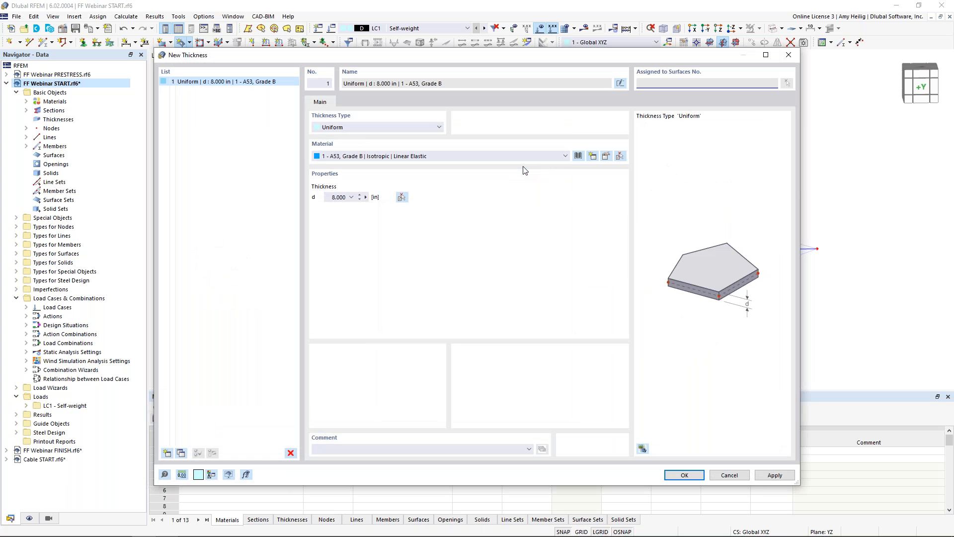
pyautogui.click(578, 156)
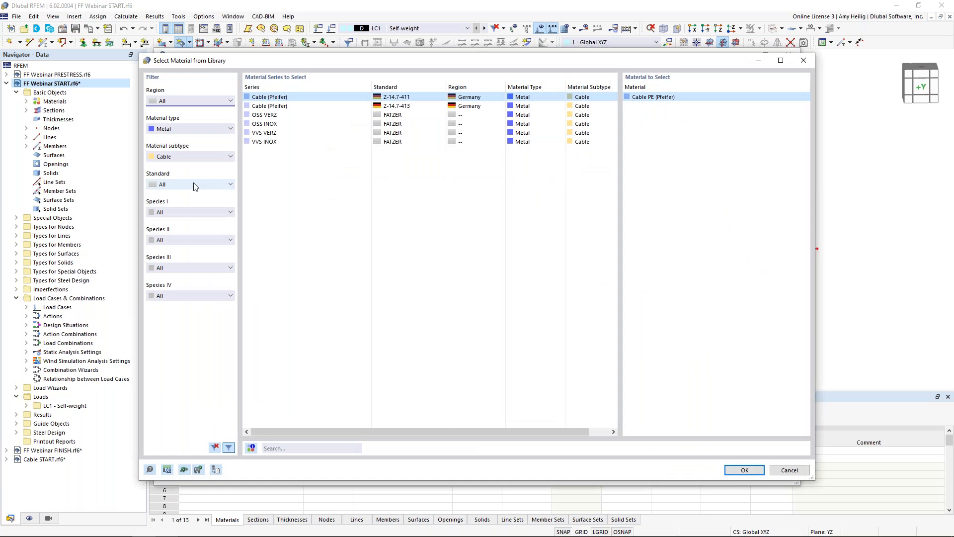
pyautogui.click(186, 131)
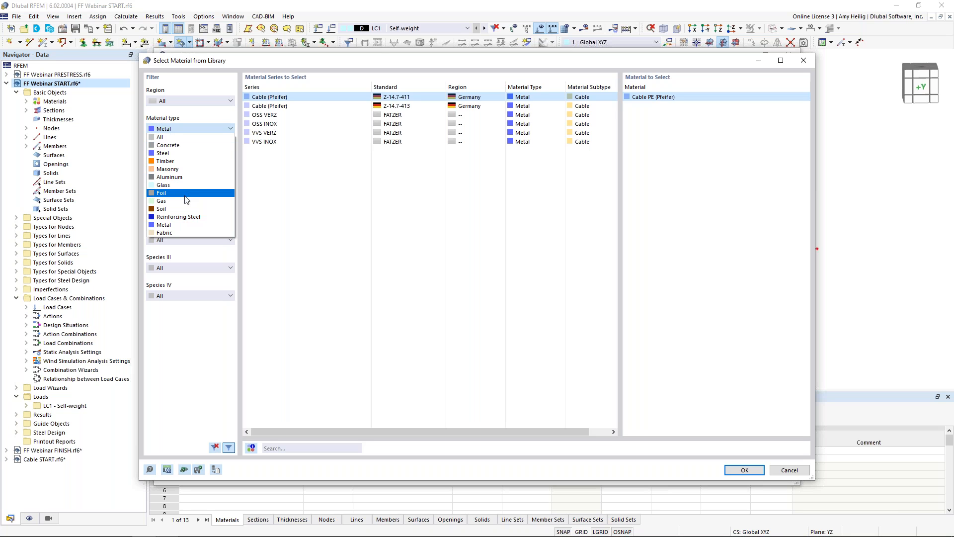
pyautogui.click(175, 233)
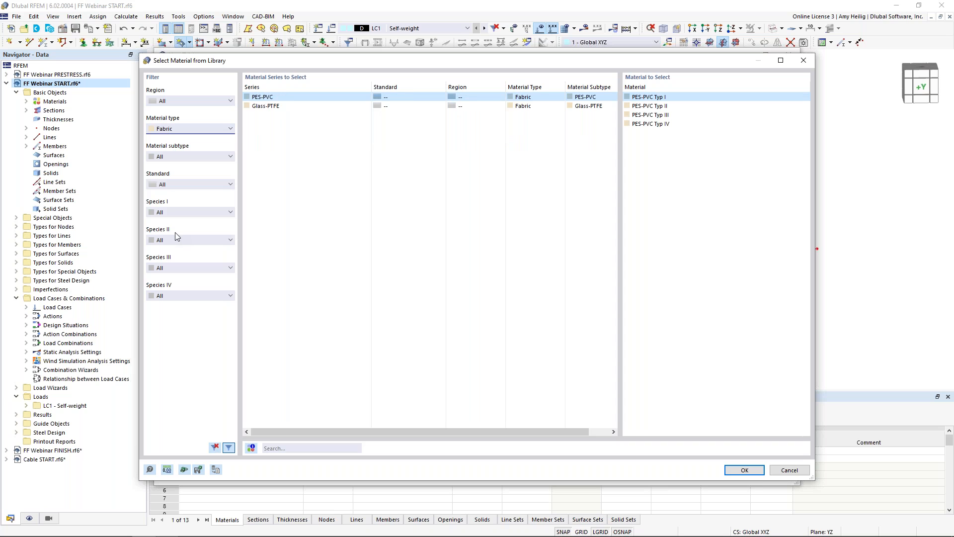
pyautogui.click(280, 109)
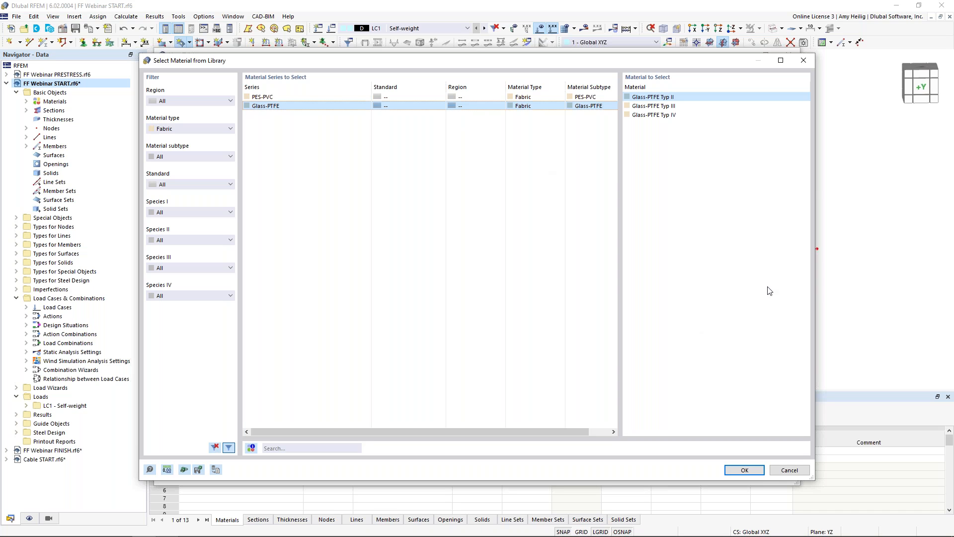
pyautogui.click(744, 470)
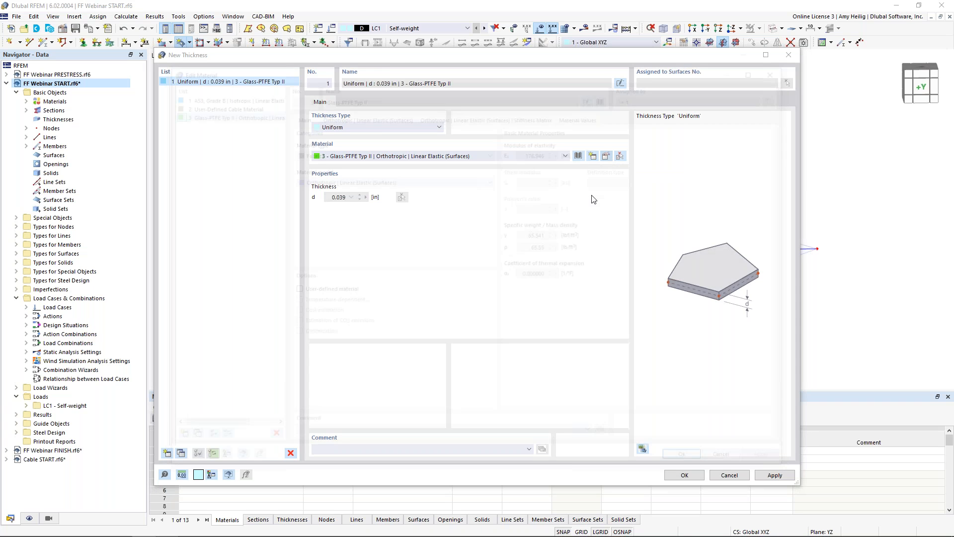
# Make the Glass-PTFE fabric a user-defined material and rename it User-Defined Fabric Material
pyautogui.click(292, 291)
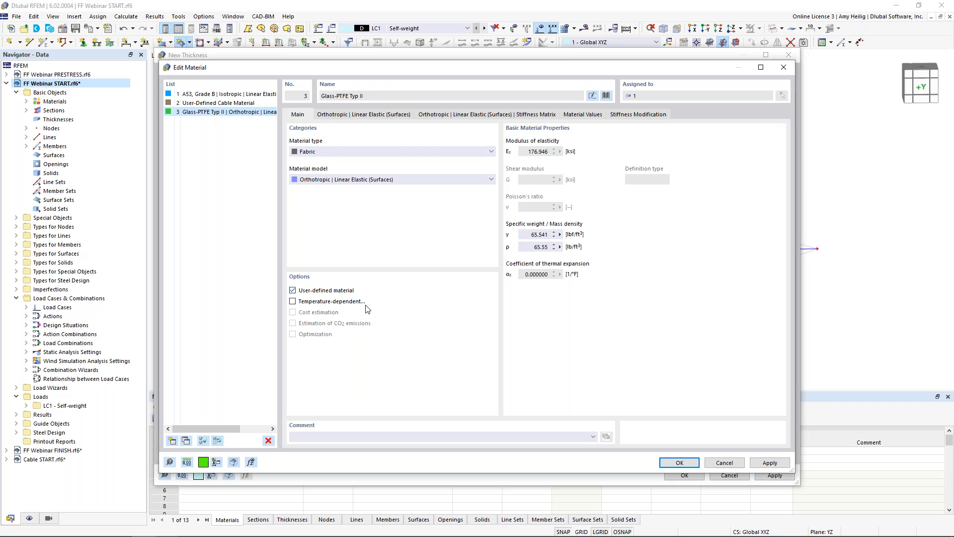
pyautogui.click(593, 97)
pyautogui.write('User-Defined Fabric Material')
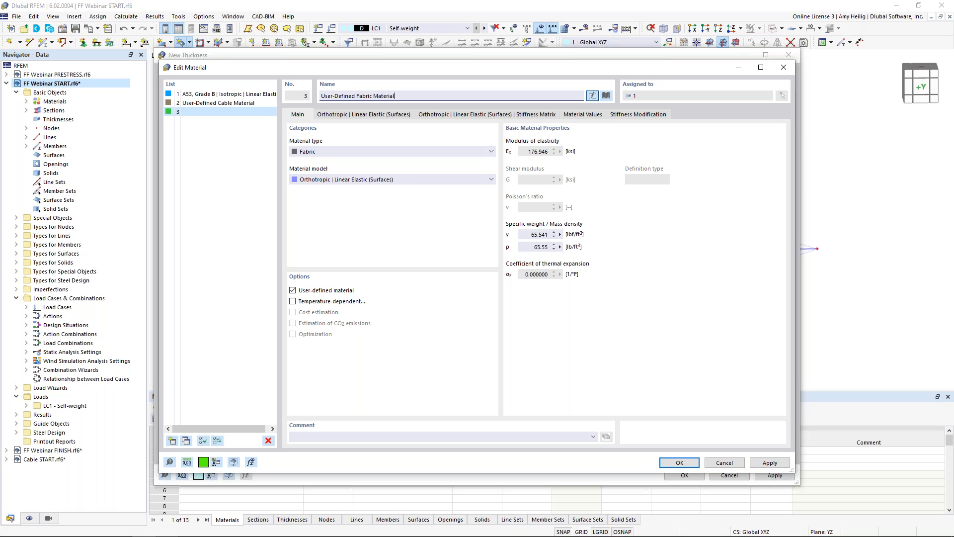
# Set the fabric material's reference thickness to 0.039 in and accept the material definition
pyautogui.click(381, 116)
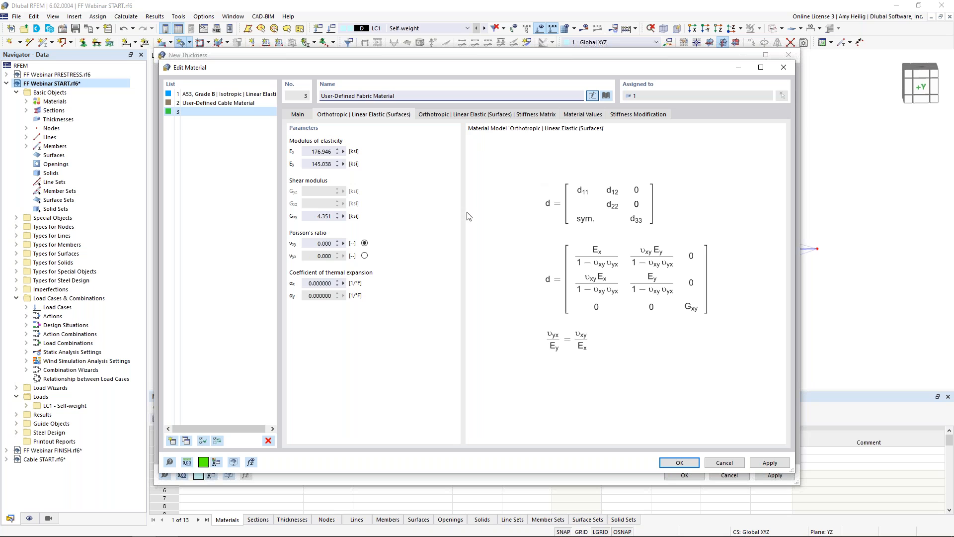
pyautogui.click(583, 114)
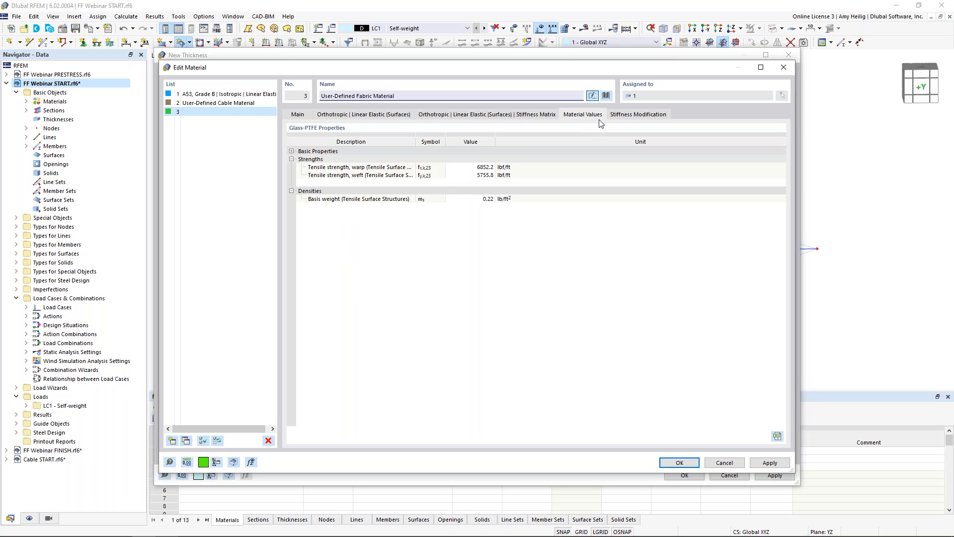
pyautogui.click(292, 151)
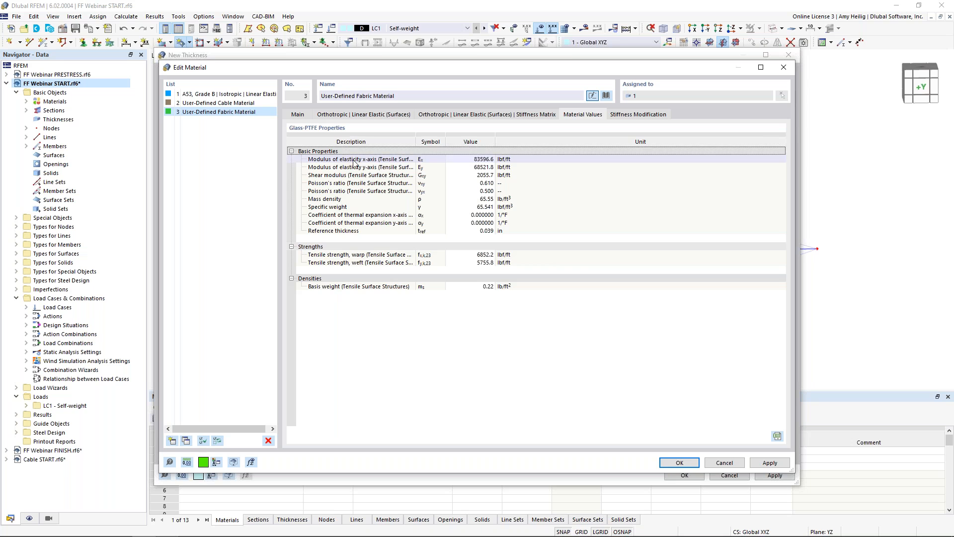
pyautogui.click(477, 233)
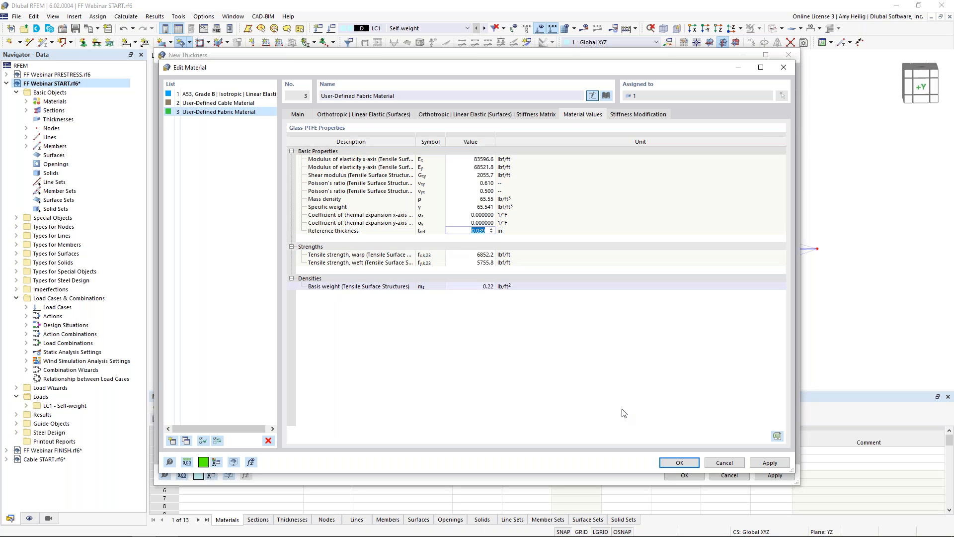
pyautogui.write('0')
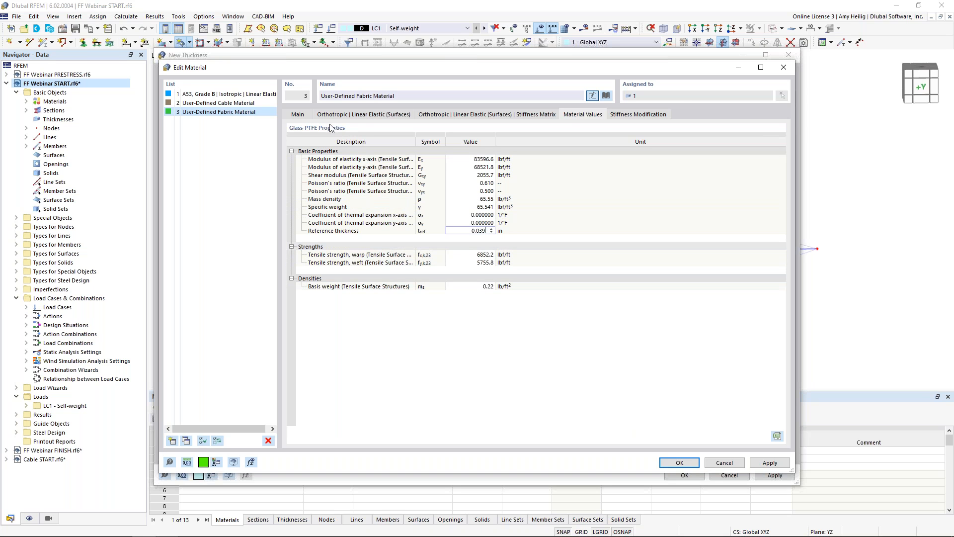
pyautogui.click(300, 114)
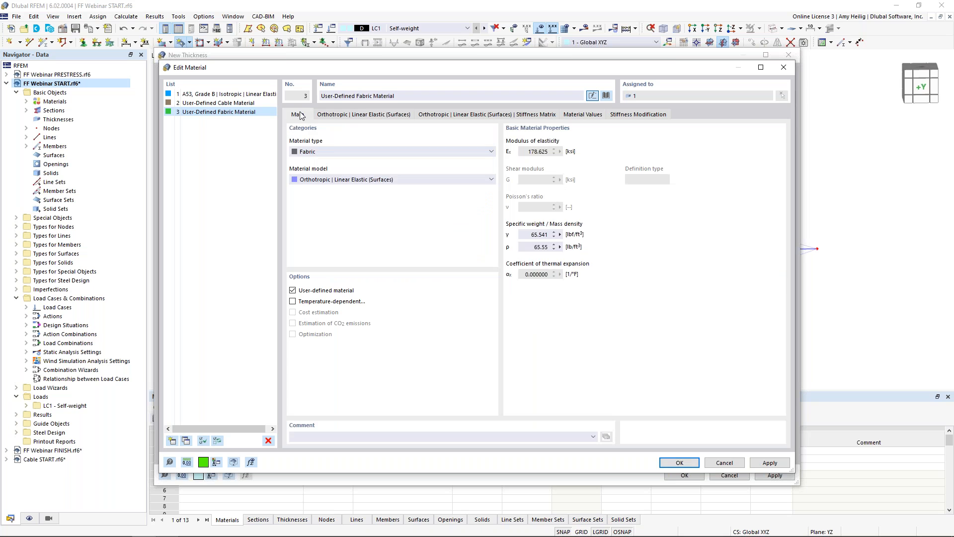
pyautogui.click(680, 462)
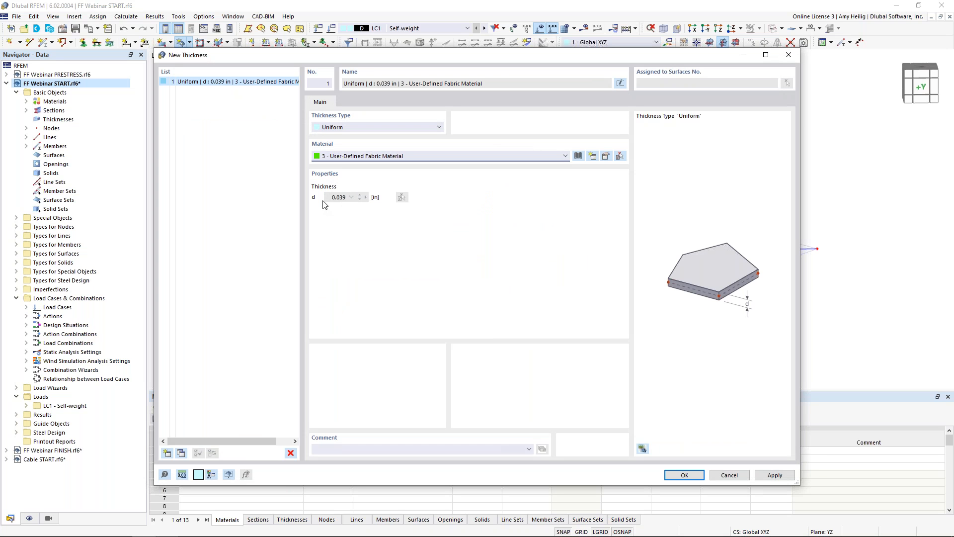
# Create the membrane surface bounded by the left mast's front ring segment, the two sloping lines and the front edge cable, and display the model as solid
pyautogui.click(680, 475)
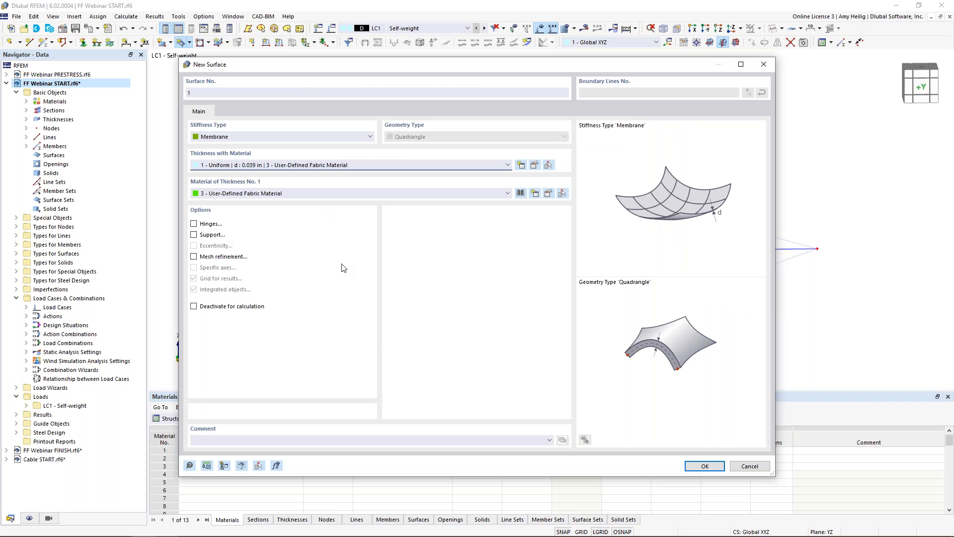
pyautogui.click(696, 467)
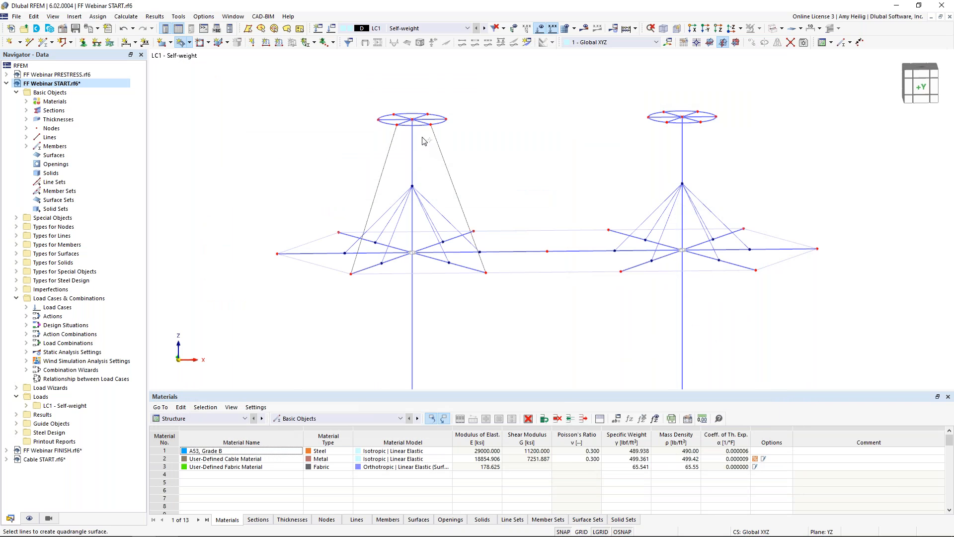
pyautogui.click(436, 142)
pyautogui.click(372, 204)
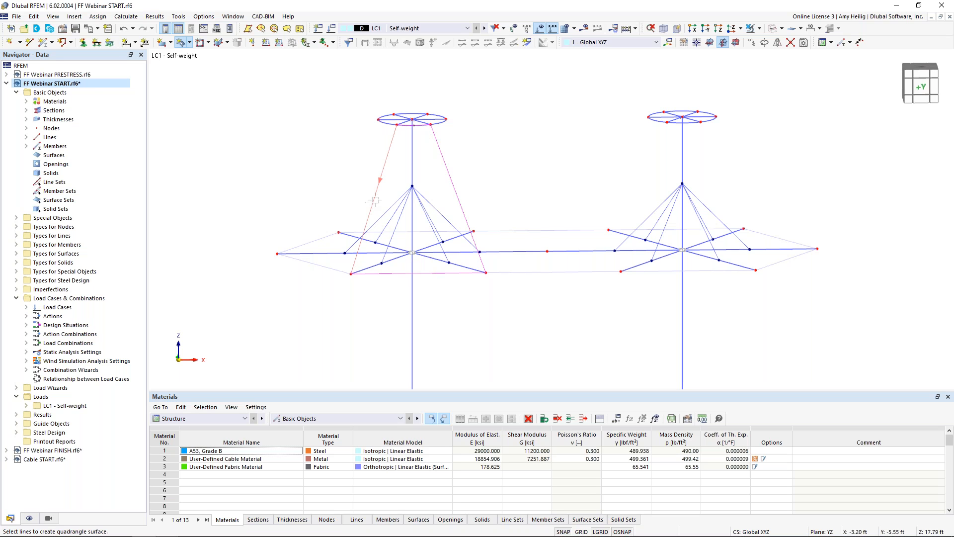
pyautogui.click(773, 29)
pyautogui.click(772, 30)
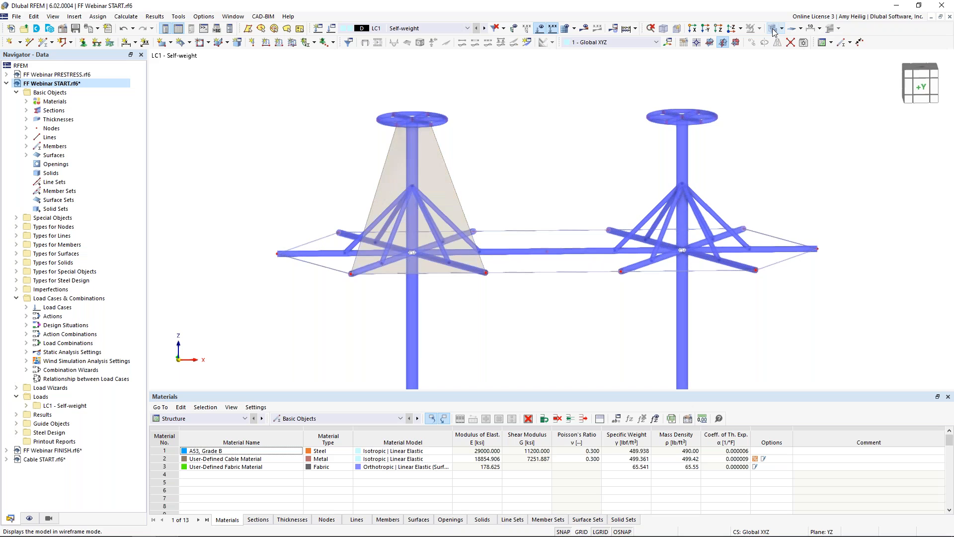
# Copy the front membrane surface by rotation about the left mast's Z axis, making three copies
pyautogui.click(456, 175)
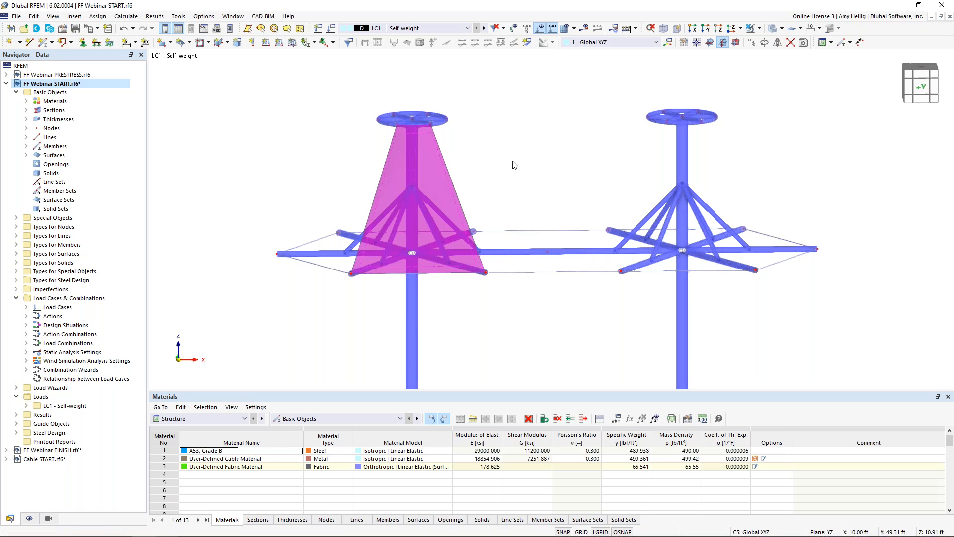
pyautogui.click(765, 43)
pyautogui.click(331, 183)
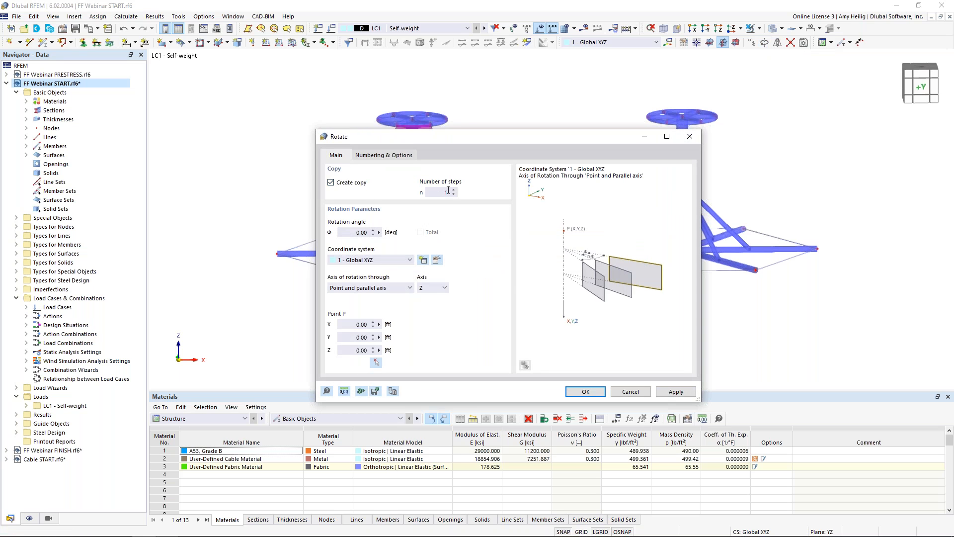
pyautogui.doubleClick(454, 190)
pyautogui.press('Tab')
pyautogui.click(594, 390)
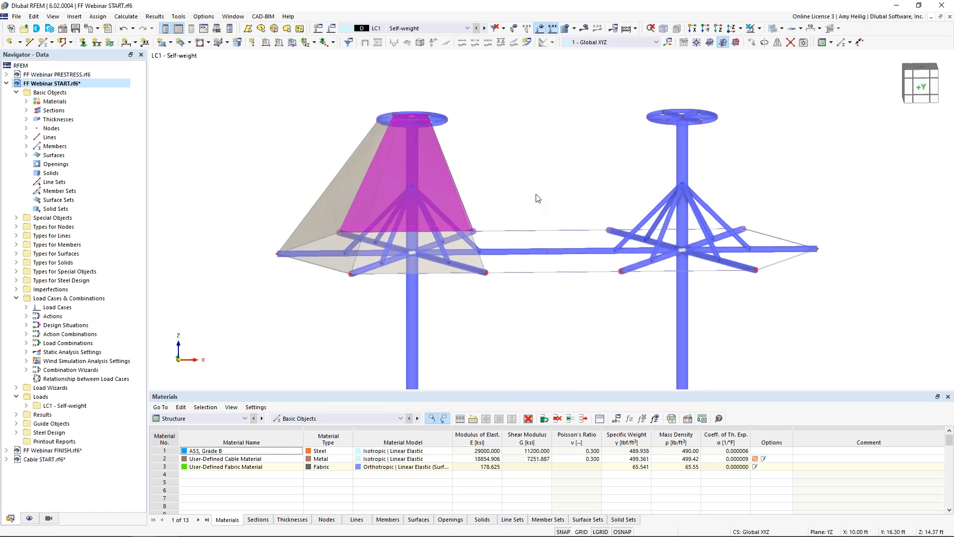
pyautogui.click(539, 198)
# Copy the node midway along the horizontal beam between the masts 1 ft upward in Z
pyautogui.keyDown('ctrl'); pyautogui.moveTo(558, 202); pyautogui.dragTo(519, 208, button='middle'); pyautogui.keyUp('ctrl')
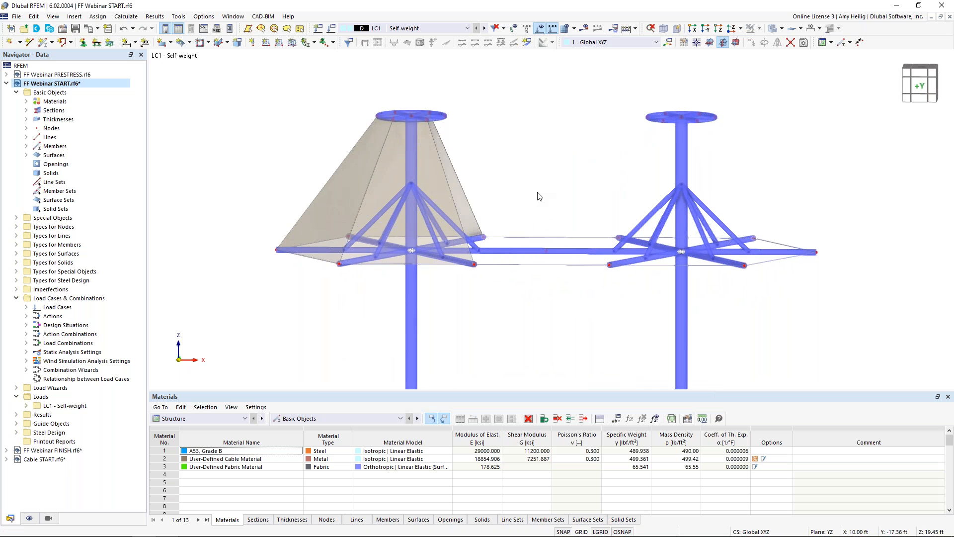
pyautogui.keyDown('ctrl'); pyautogui.moveTo(519, 190); pyautogui.dragTo(556, 177, button='middle'); pyautogui.keyUp('ctrl')
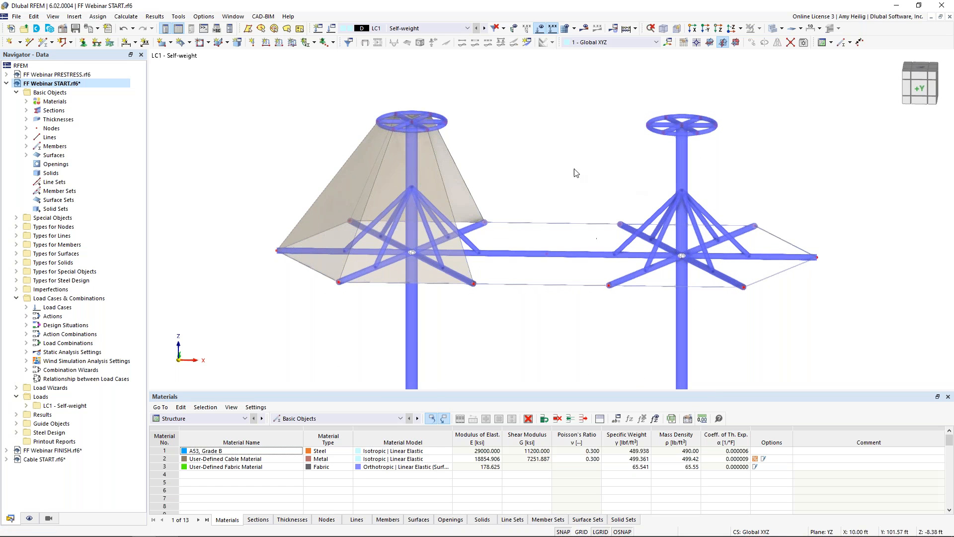
pyautogui.keyDown('ctrl'); pyautogui.moveTo(451, 313); pyautogui.dragTo(453, 341, button='middle'); pyautogui.keyUp('ctrl')
pyautogui.scroll(2, 453, 341)
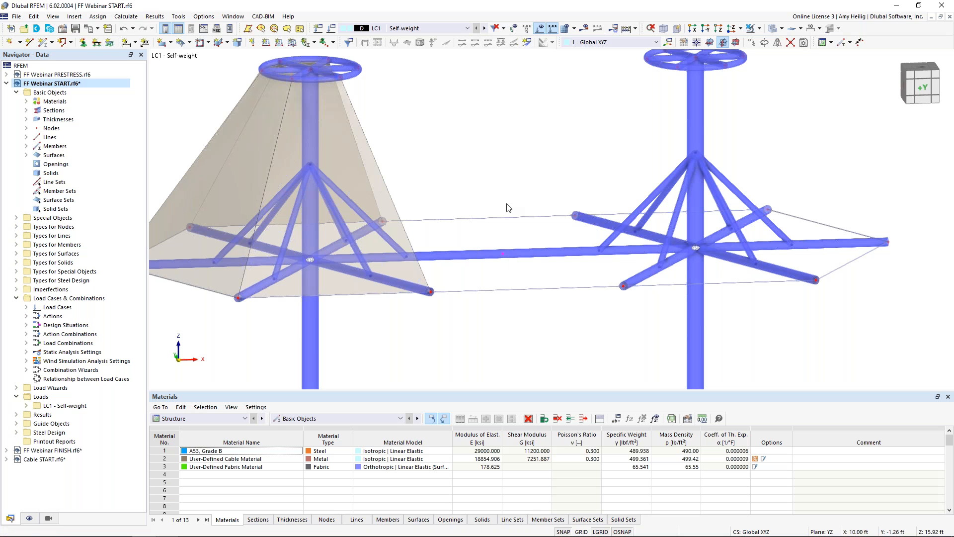
pyautogui.click(751, 43)
pyautogui.click(332, 185)
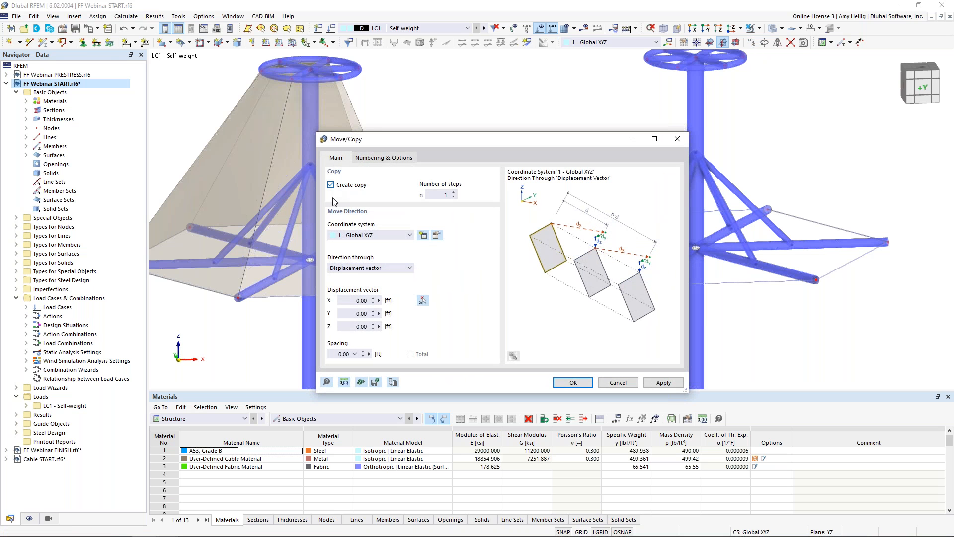
pyautogui.click(357, 326)
pyautogui.write('1')
pyautogui.click(573, 382)
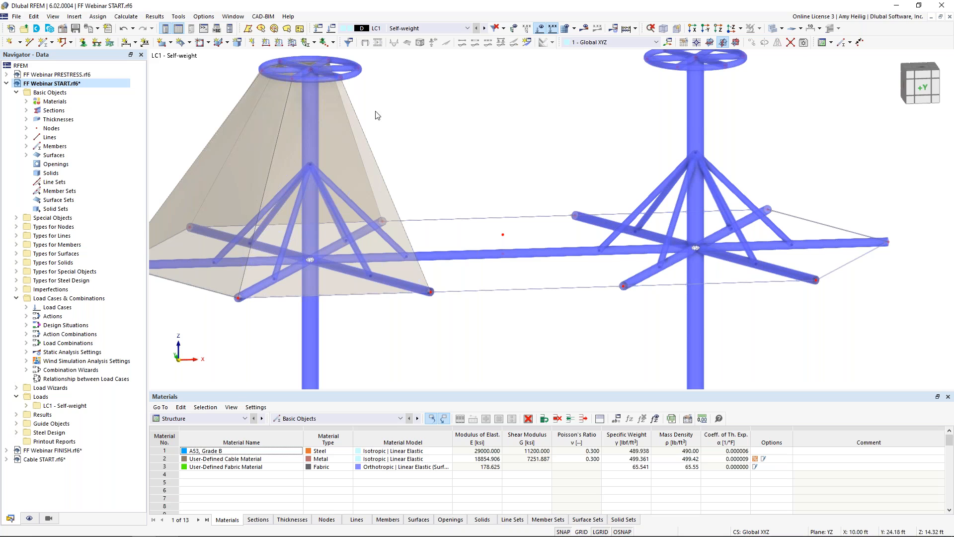
# Draw an arc from the front edge cable's midpoint through the raised middle node to the rear edge cable's midpoint
pyautogui.click(30, 44)
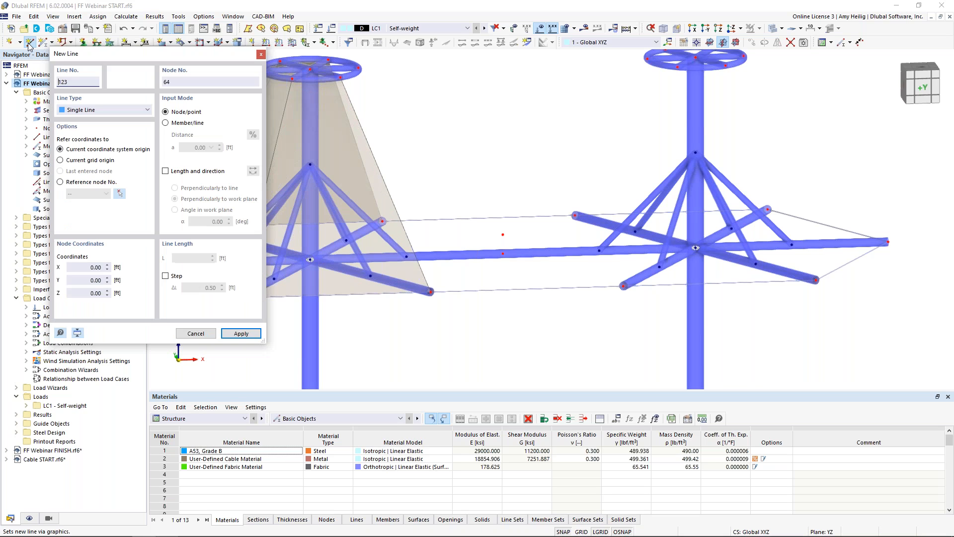
pyautogui.click(97, 111)
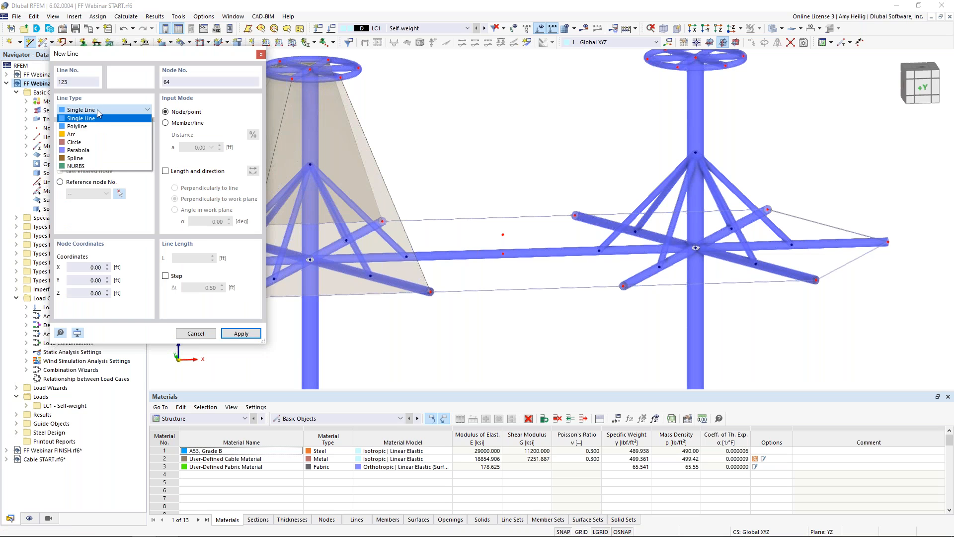
pyautogui.click(103, 137)
pyautogui.moveTo(504, 265); pyautogui.dragTo(516, 238, button='middle')
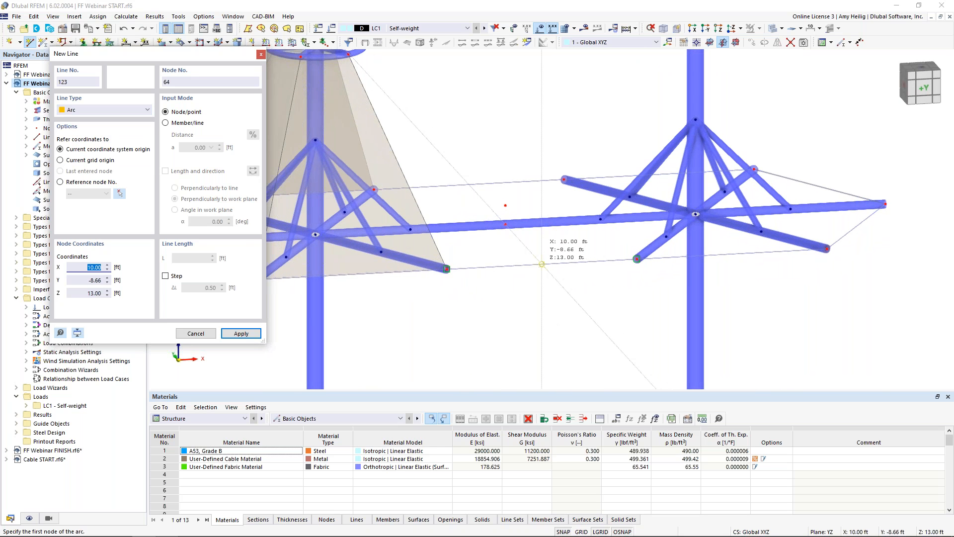
pyautogui.click(542, 263)
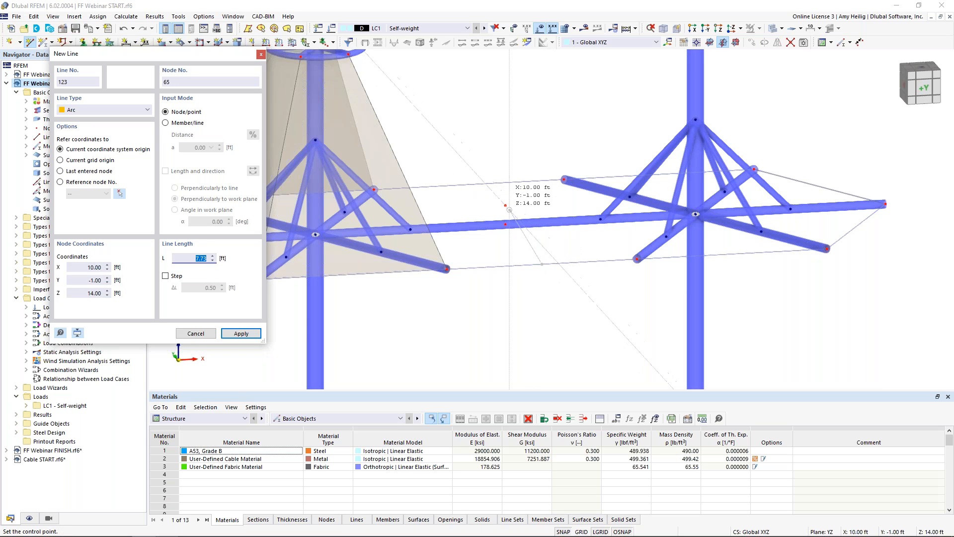
pyautogui.click(505, 204)
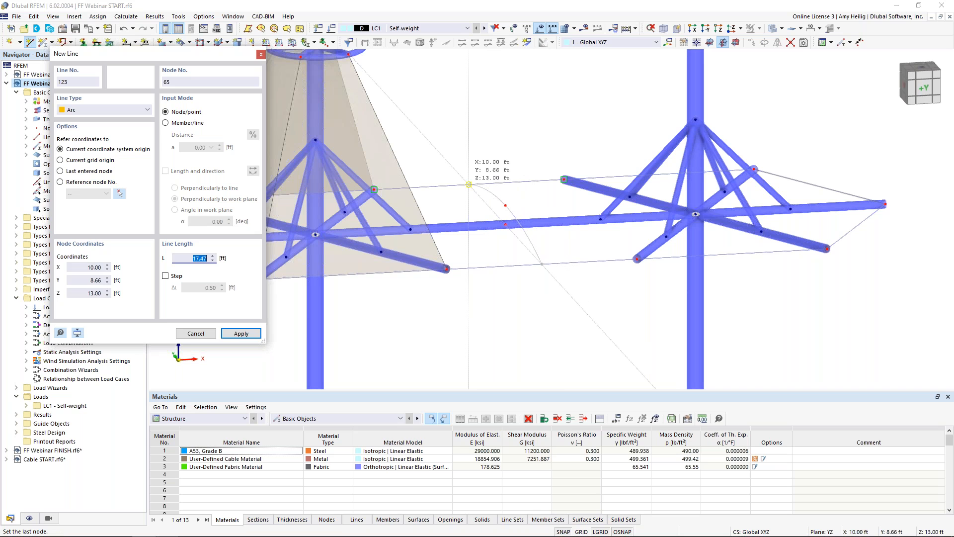
pyautogui.click(469, 185)
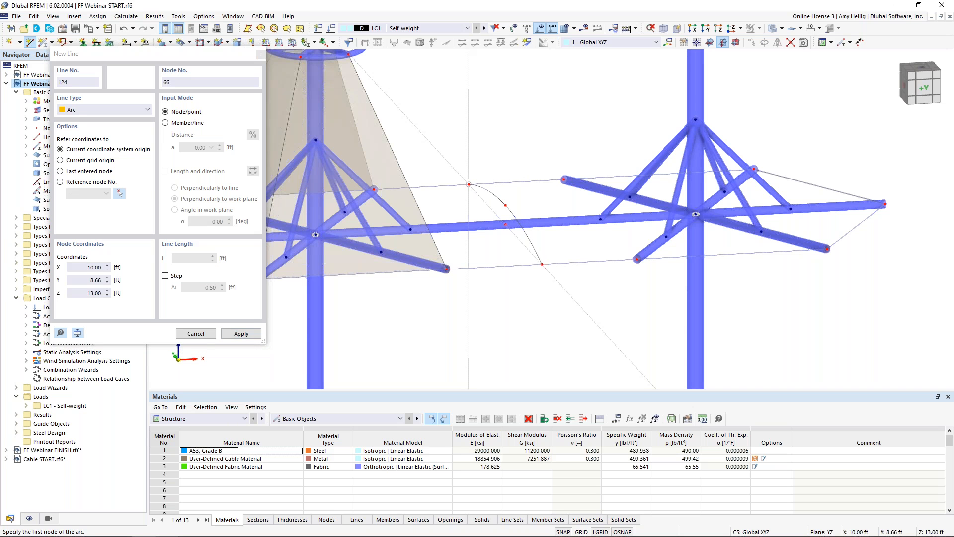
pyautogui.press('Escape')
# Divide the new arc and the front and rear edge cables between the masts at their intersections
pyautogui.keyDown('ctrl'); pyautogui.moveTo(511, 145); pyautogui.dragTo(473, 153, button='middle'); pyautogui.keyUp('ctrl')
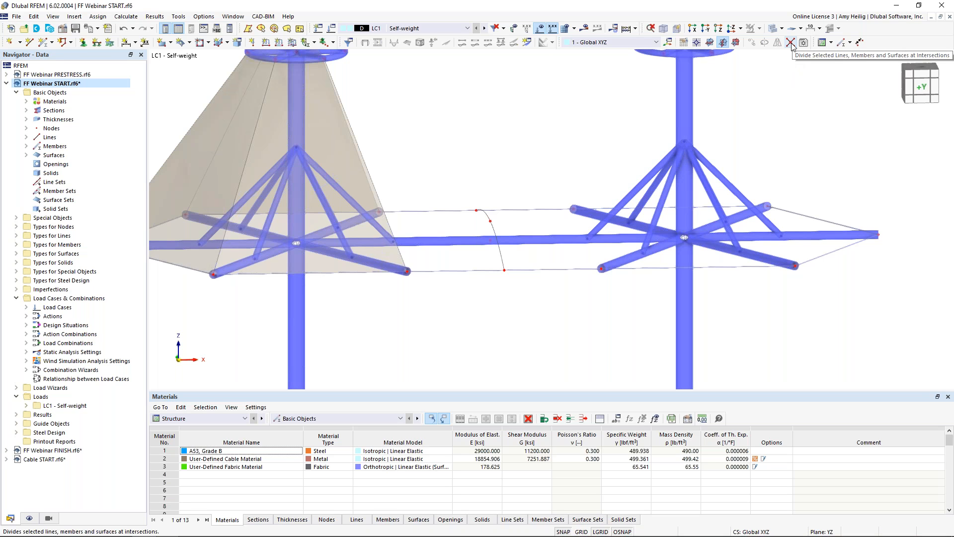
pyautogui.keyDown('ctrl'); pyautogui.moveTo(562, 189); pyautogui.dragTo(492, 174, button='middle'); pyautogui.keyUp('ctrl')
pyautogui.moveTo(435, 148); pyautogui.dragTo(535, 316)
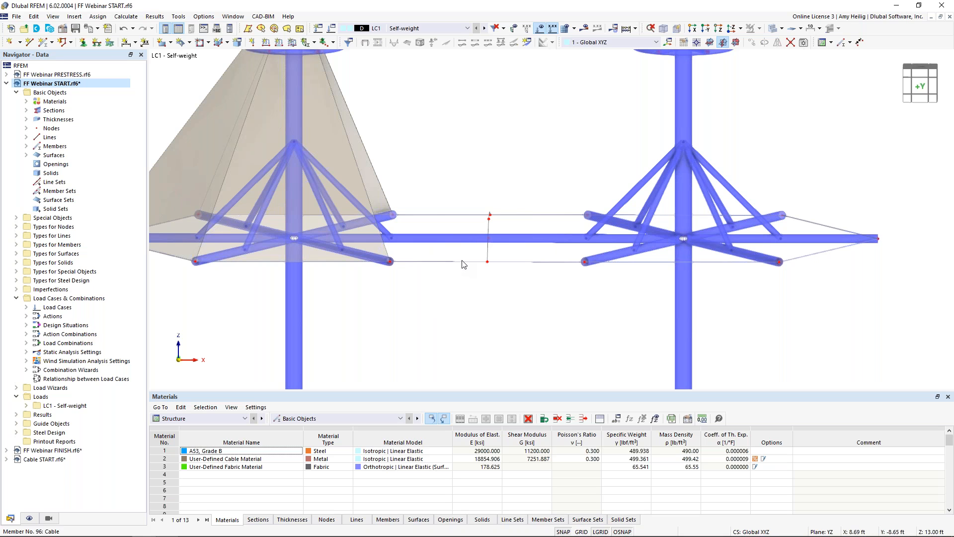
pyautogui.click(493, 262)
pyautogui.keyDown('ctrl'); pyautogui.moveTo(494, 264); pyautogui.dragTo(498, 296, button='middle'); pyautogui.keyUp('ctrl')
pyautogui.click(494, 230)
pyautogui.click(518, 177)
# Draw a single line from the left mast's top ring node facing the right mast down to the arc's middle node
pyautogui.keyDown('ctrl'); pyautogui.moveTo(551, 157); pyautogui.dragTo(492, 187, button='middle'); pyautogui.keyUp('ctrl')
pyautogui.scroll(-2, 523, 162)
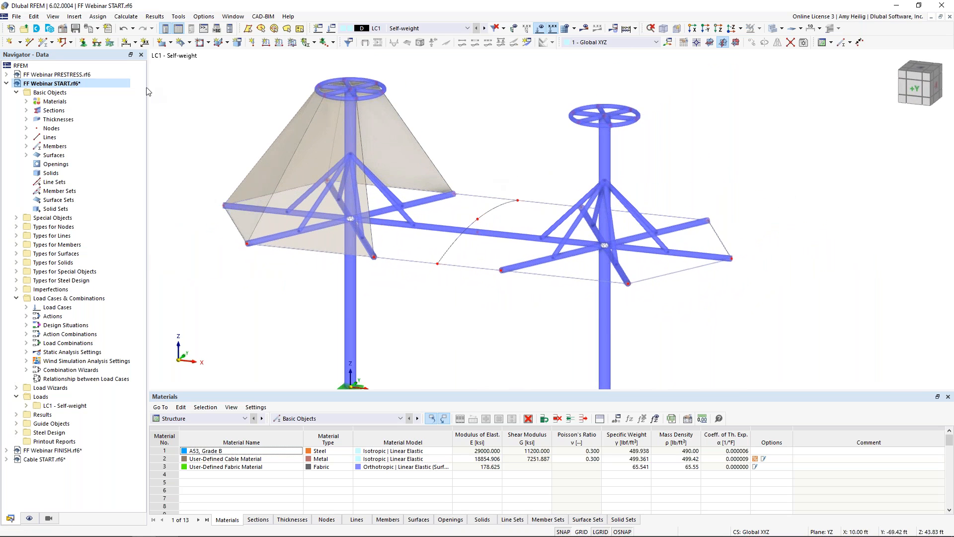
pyautogui.click(29, 43)
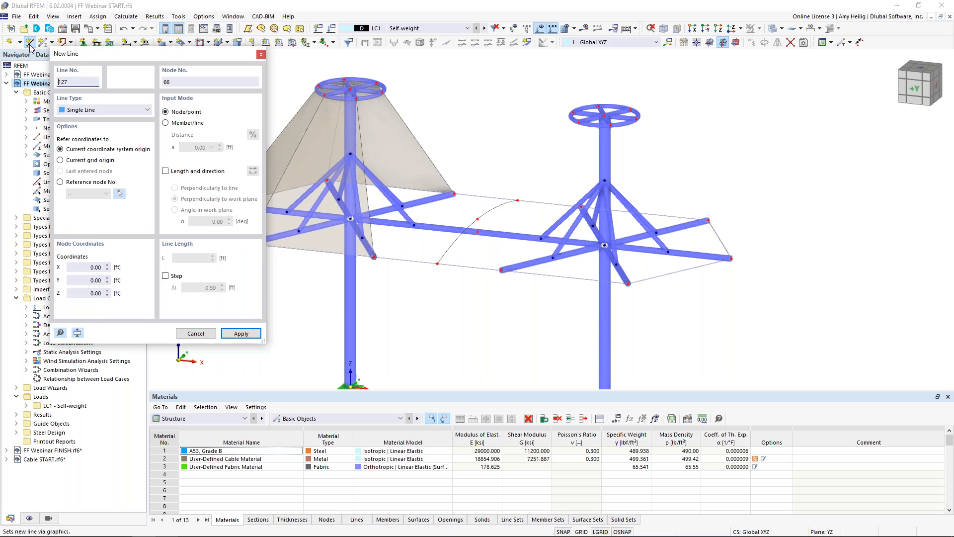
pyautogui.click(376, 84)
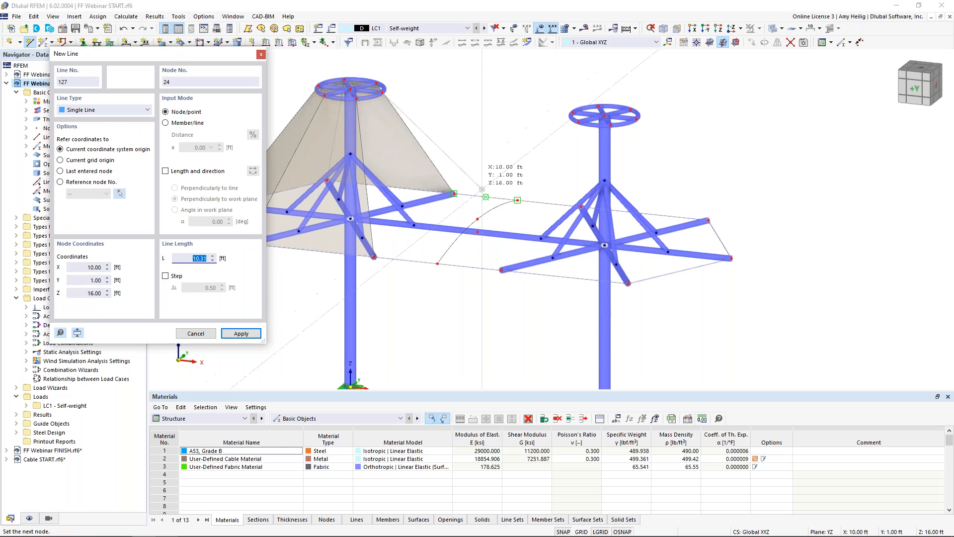
pyautogui.click(477, 218)
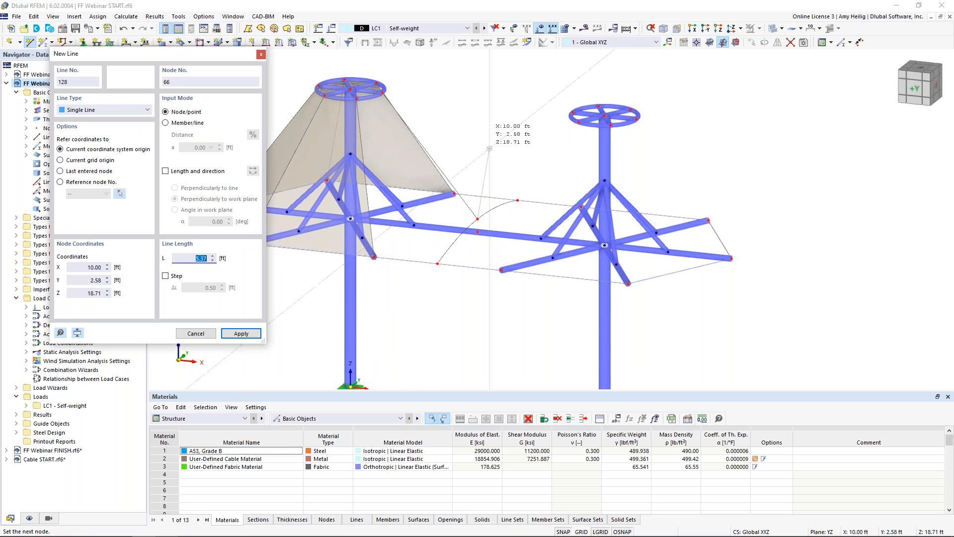
pyautogui.keyDown('ctrl'); pyautogui.moveTo(477, 219); pyautogui.dragTo(437, 175, button='middle'); pyautogui.keyUp('ctrl')
pyautogui.press('Escape')
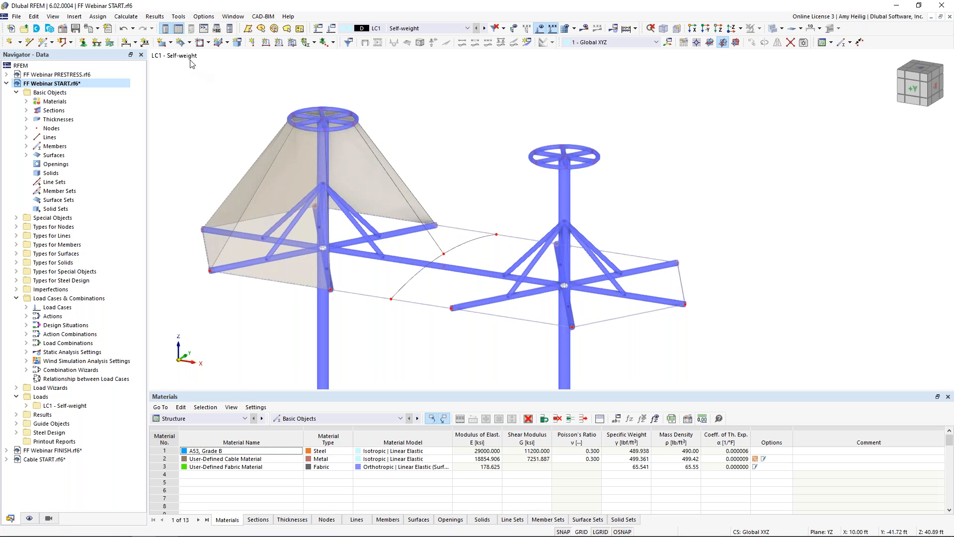
# Create a membrane quadrangle surface of User-Defined Fabric Material, 0.039 in thick, between the left mast's ring and the rear half of the arc
pyautogui.click(182, 43)
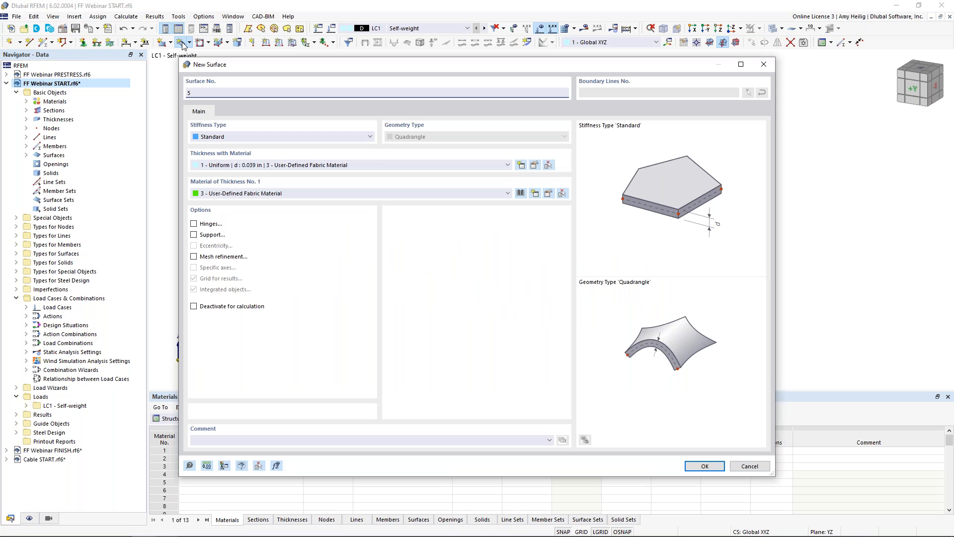
pyautogui.click(231, 135)
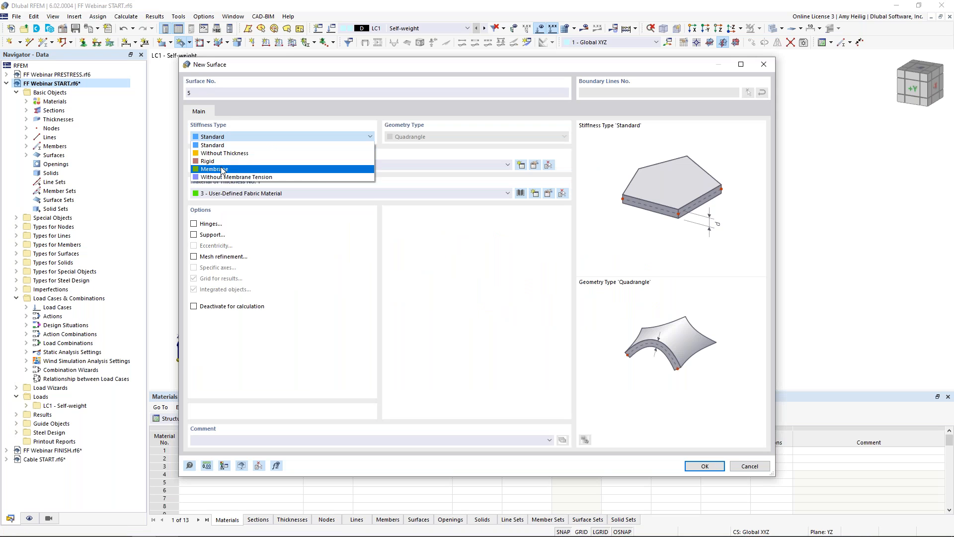
pyautogui.click(221, 168)
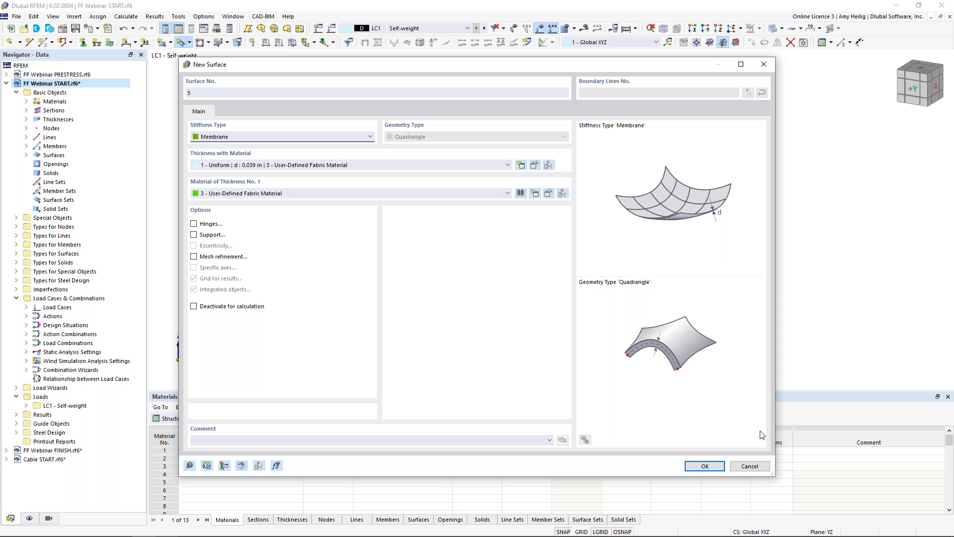
pyautogui.click(703, 466)
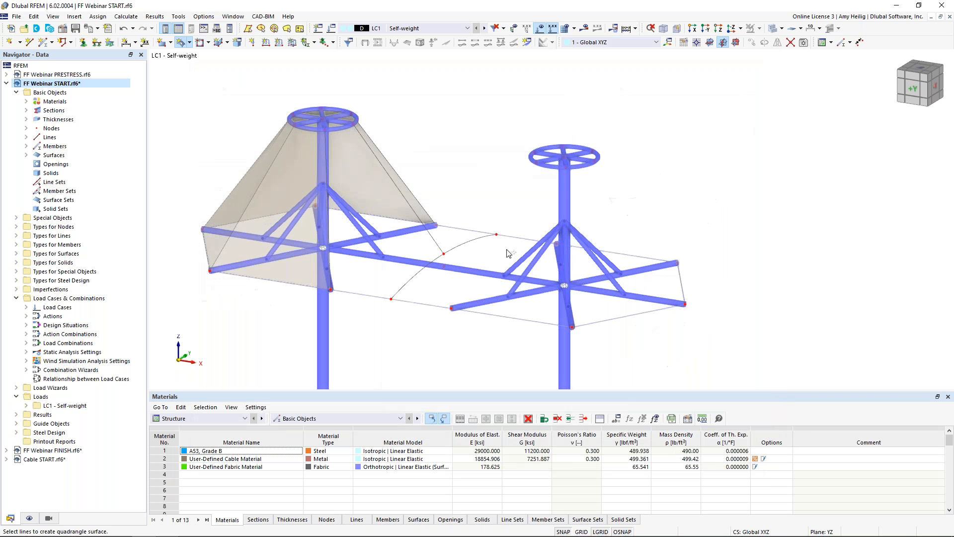
pyautogui.click(470, 230)
pyautogui.keyDown('ctrl'); pyautogui.moveTo(460, 203); pyautogui.dragTo(418, 217, button='middle'); pyautogui.keyUp('ctrl')
pyautogui.click(428, 225)
pyautogui.click(453, 236)
pyautogui.click(488, 206)
pyautogui.click(467, 191)
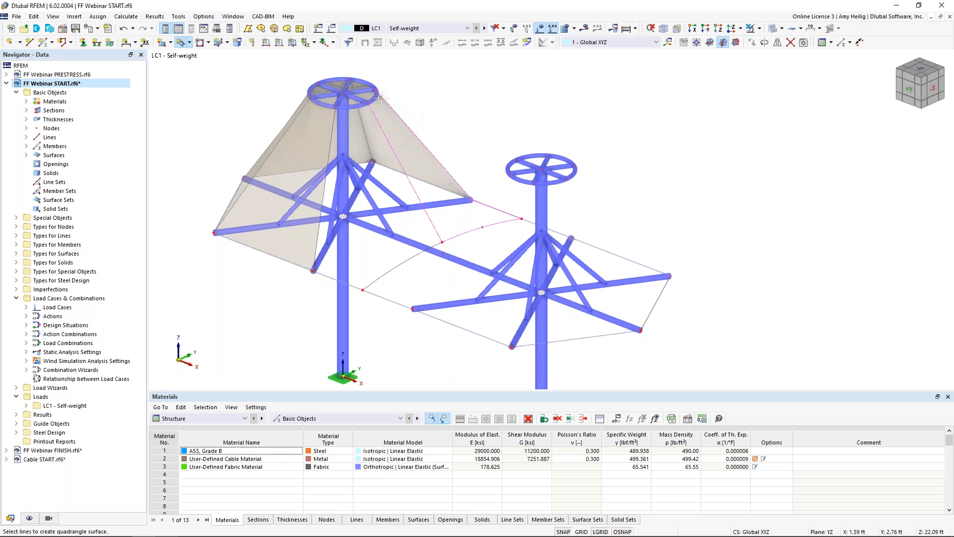
# Create the matching membrane surface between the left mast's ring and the front half of the arc, and end surface creation
pyautogui.click(402, 261)
pyautogui.click(375, 133)
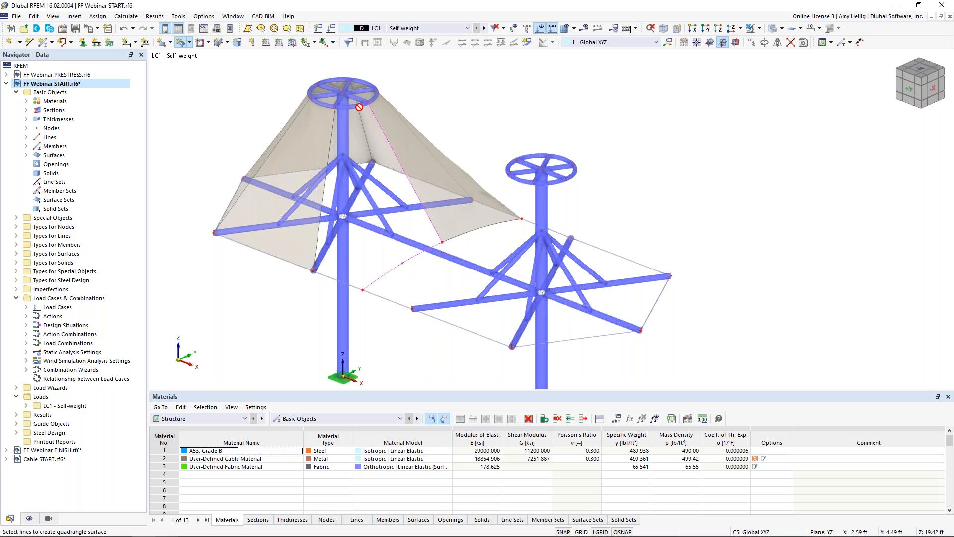
pyautogui.click(333, 128)
pyautogui.click(325, 274)
pyautogui.keyDown('ctrl'); pyautogui.moveTo(296, 320); pyautogui.dragTo(356, 288, button='middle'); pyautogui.keyUp('ctrl')
pyautogui.rightClick(525, 174)
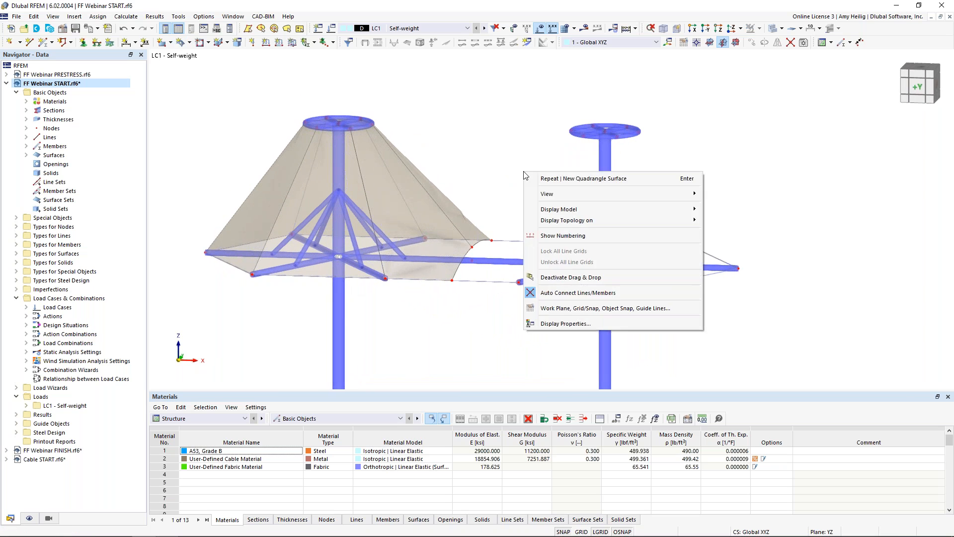
pyautogui.click(500, 156)
# Turn on the local axis systems of surfaces and display the model as a wireframe
pyautogui.keyDown('ctrl'); pyautogui.moveTo(475, 188); pyautogui.dragTo(497, 176, button='middle'); pyautogui.keyUp('ctrl')
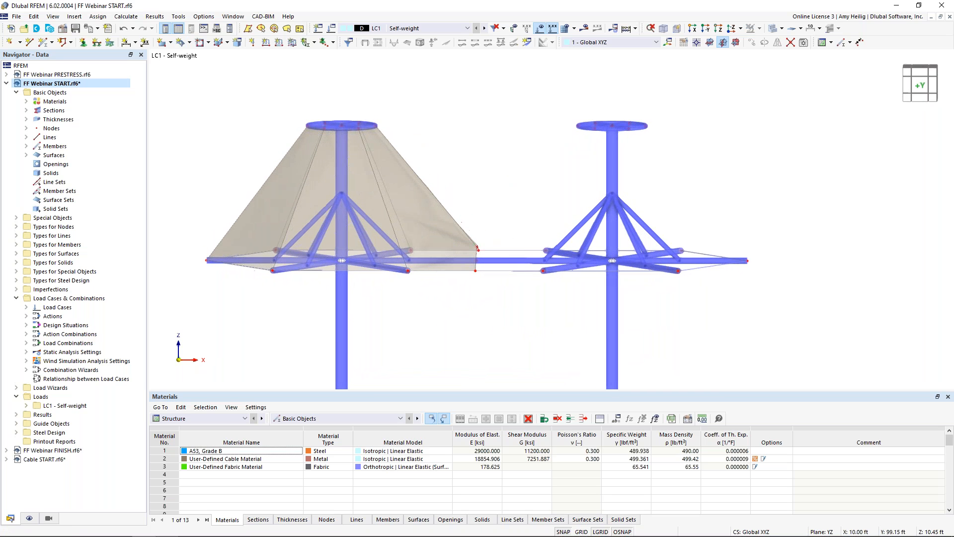
pyautogui.scroll(1, 333, 189)
pyautogui.moveTo(335, 186); pyautogui.dragTo(369, 158, button='middle')
pyautogui.rightClick(435, 152)
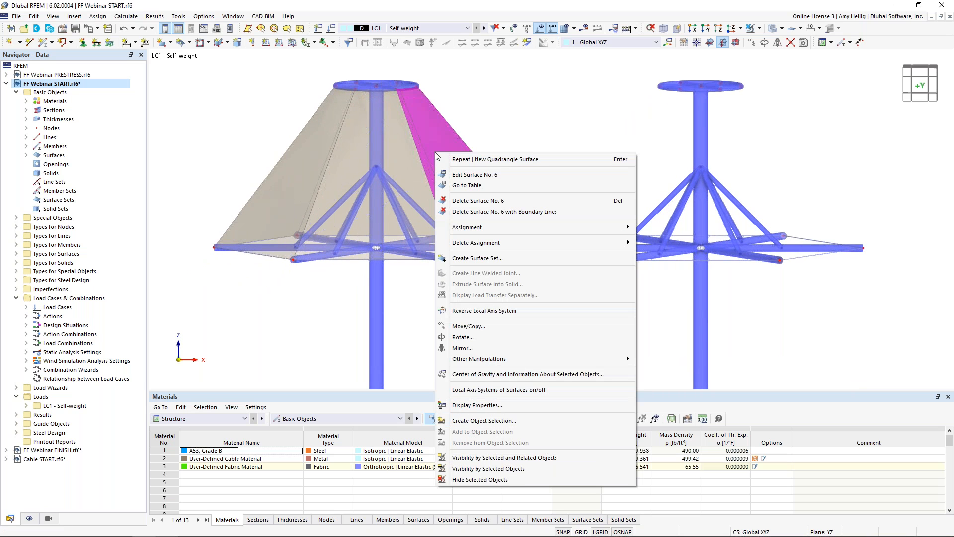
pyautogui.click(471, 390)
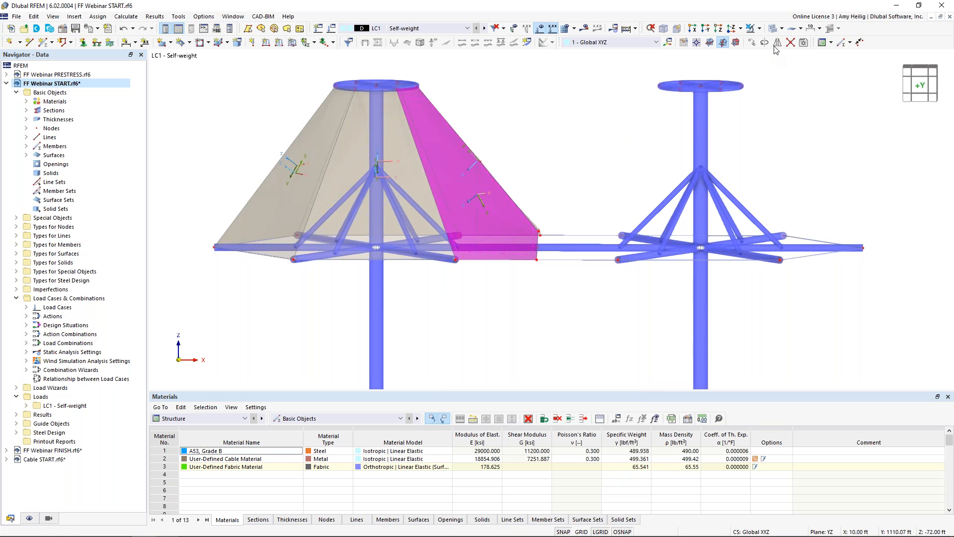
pyautogui.click(773, 28)
pyautogui.keyDown('ctrl'); pyautogui.moveTo(525, 149); pyautogui.dragTo(541, 170, button='middle'); pyautogui.keyUp('ctrl')
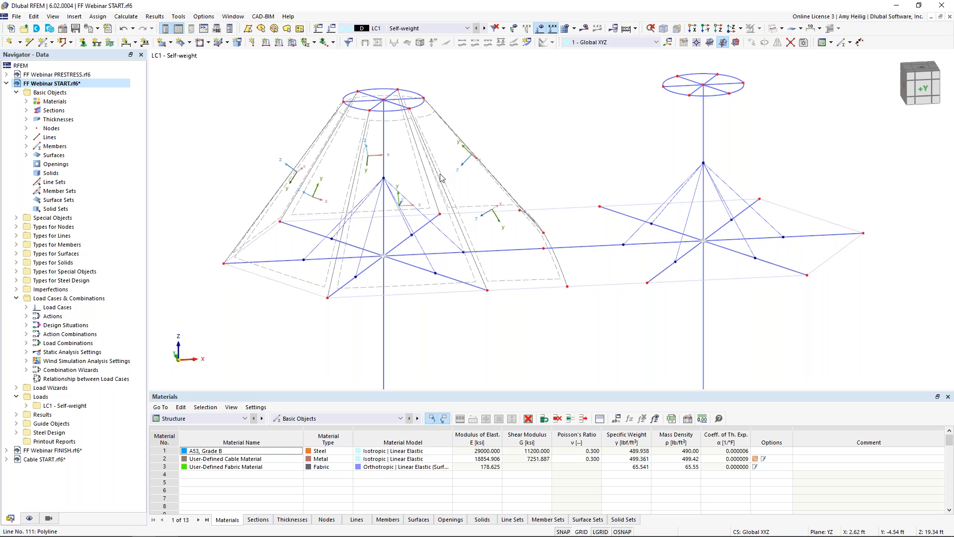
pyautogui.keyDown('ctrl'); pyautogui.moveTo(441, 176); pyautogui.dragTo(526, 129, button='middle'); pyautogui.keyUp('ctrl')
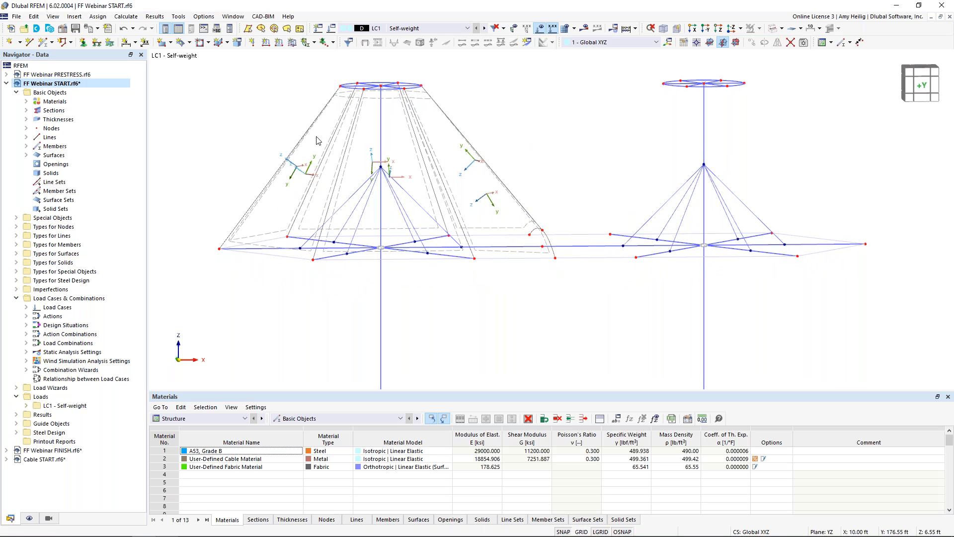
pyautogui.moveTo(347, 166); pyautogui.dragTo(326, 206, button='middle')
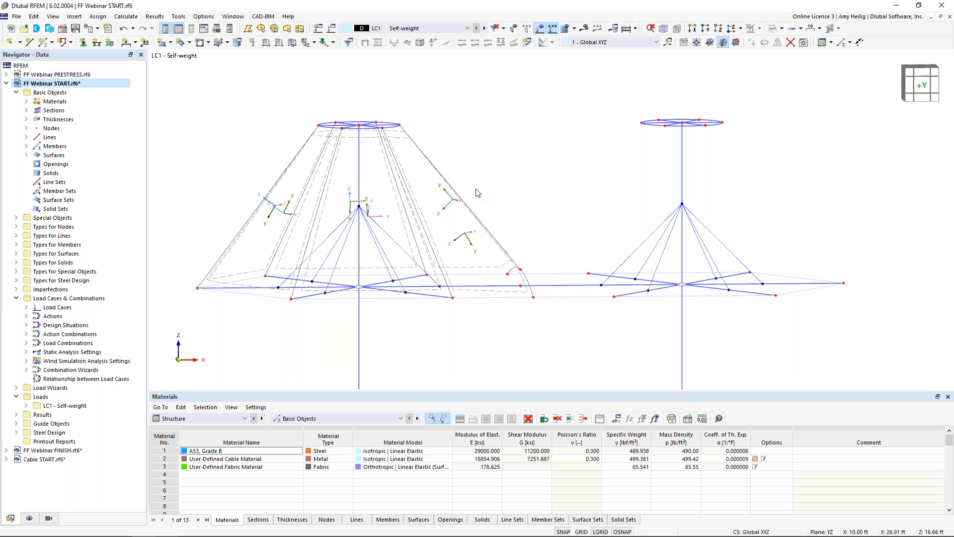
# Reverse the local axis system of five of the left mast's membrane surfaces, leaving out the front panel next to the arc
pyautogui.click(377, 169)
pyautogui.keyDown('ctrl'); pyautogui.moveTo(344, 179); pyautogui.dragTo(262, 158); pyautogui.keyUp('ctrl')
pyautogui.keyDown('ctrl'); pyautogui.moveTo(481, 153); pyautogui.dragTo(514, 204, button='middle'); pyautogui.keyUp('ctrl')
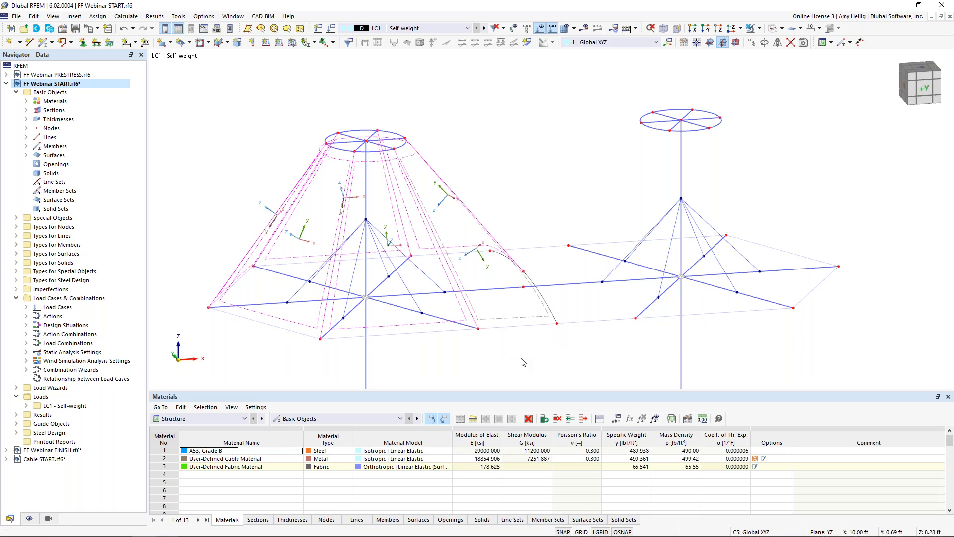
pyautogui.rightClick(464, 318)
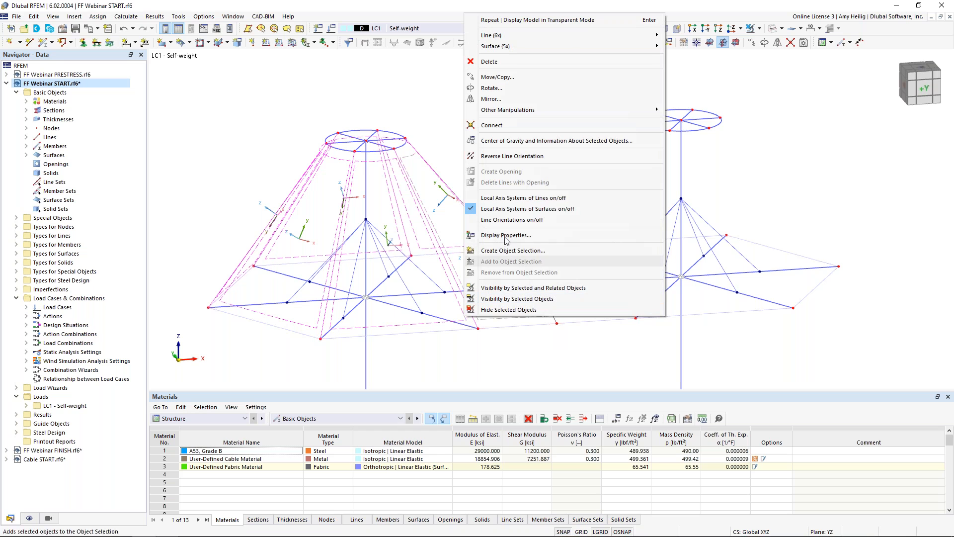
pyautogui.moveTo(515, 49)
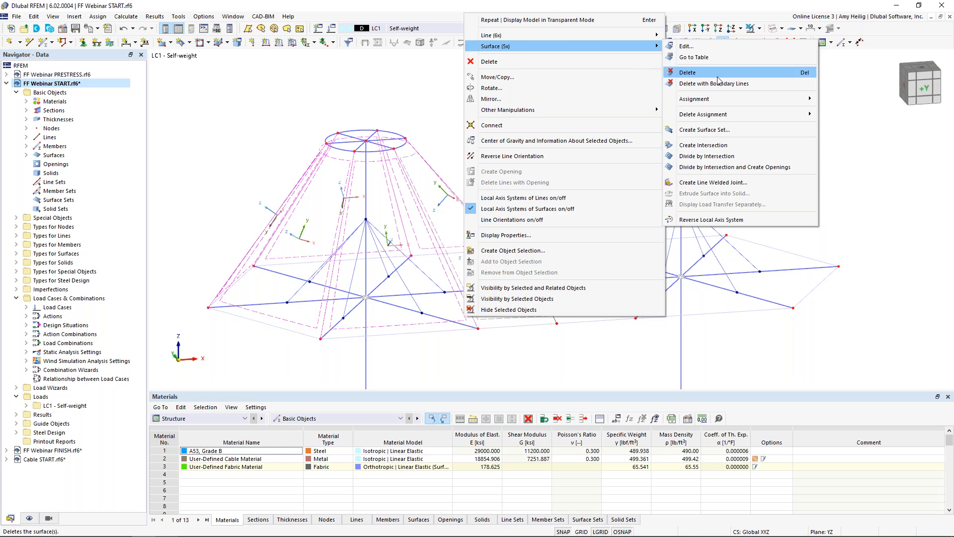
pyautogui.click(715, 220)
# Reverse the local axis system of the rear membrane panel next to the arc
pyautogui.keyDown('ctrl'); pyautogui.moveTo(514, 180); pyautogui.dragTo(474, 195, button='middle'); pyautogui.keyUp('ctrl')
pyautogui.click(512, 201)
pyautogui.keyDown('ctrl'); pyautogui.moveTo(534, 191); pyautogui.dragTo(515, 241, button='middle'); pyautogui.keyUp('ctrl')
pyautogui.rightClick(517, 240)
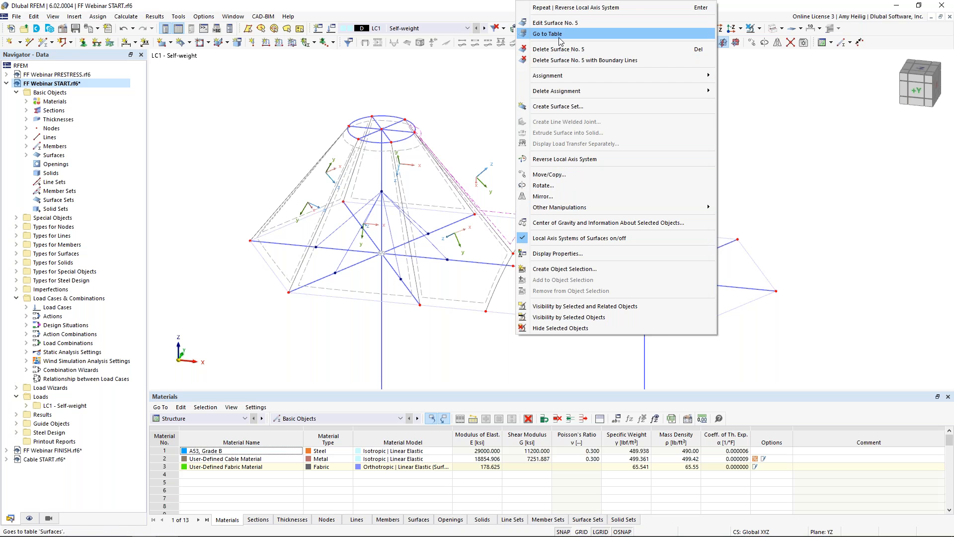
pyautogui.click(565, 159)
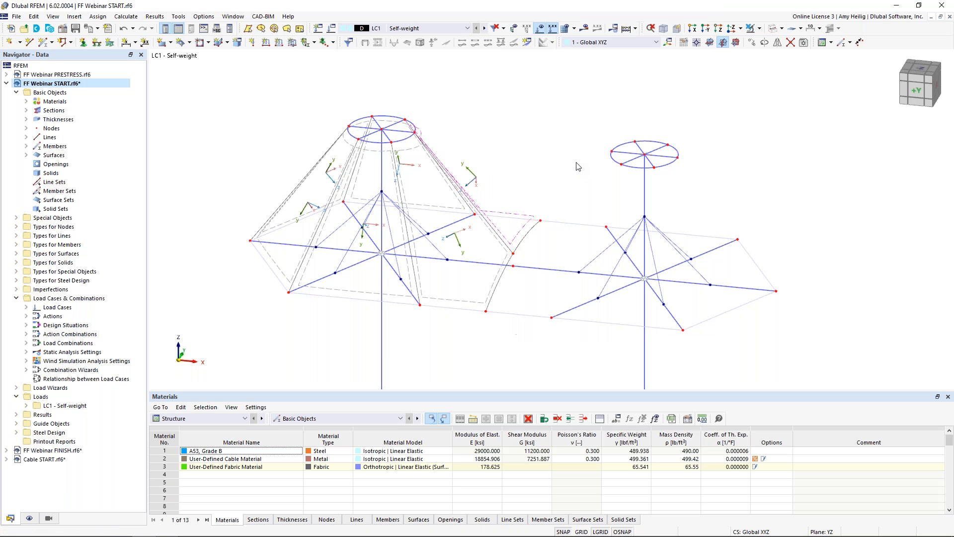
# Edit the left mast's six membrane surfaces together and set their input axes category to Axis directed to point
pyautogui.keyDown('ctrl'); pyautogui.moveTo(411, 204); pyautogui.dragTo(437, 193, button='middle'); pyautogui.keyUp('ctrl')
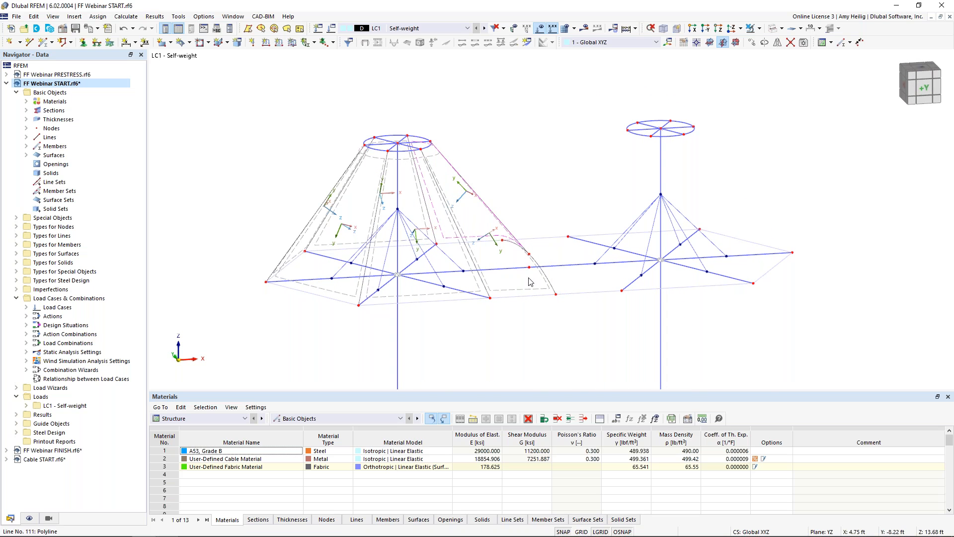
pyautogui.moveTo(497, 199); pyautogui.dragTo(487, 217, button='middle')
pyautogui.click(490, 228)
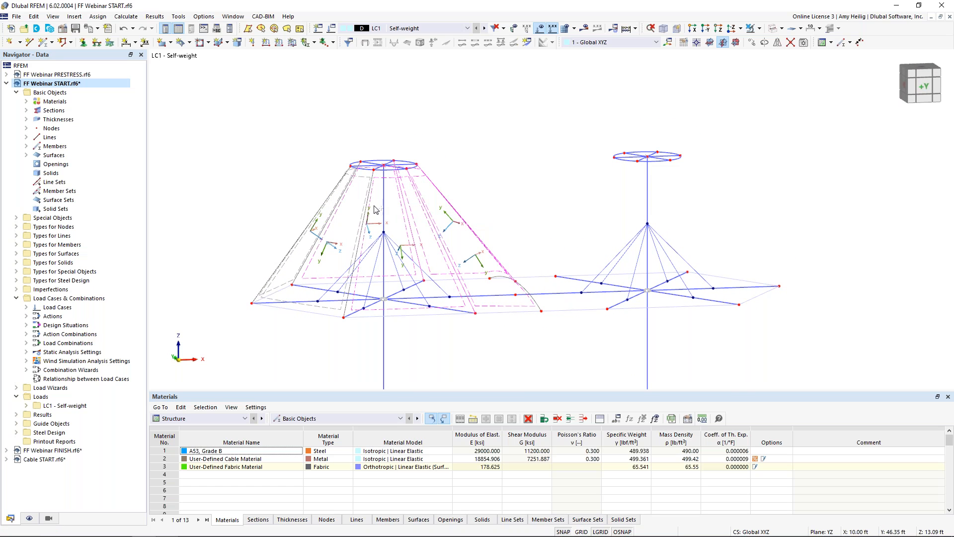
pyautogui.scroll(3, 336, 239)
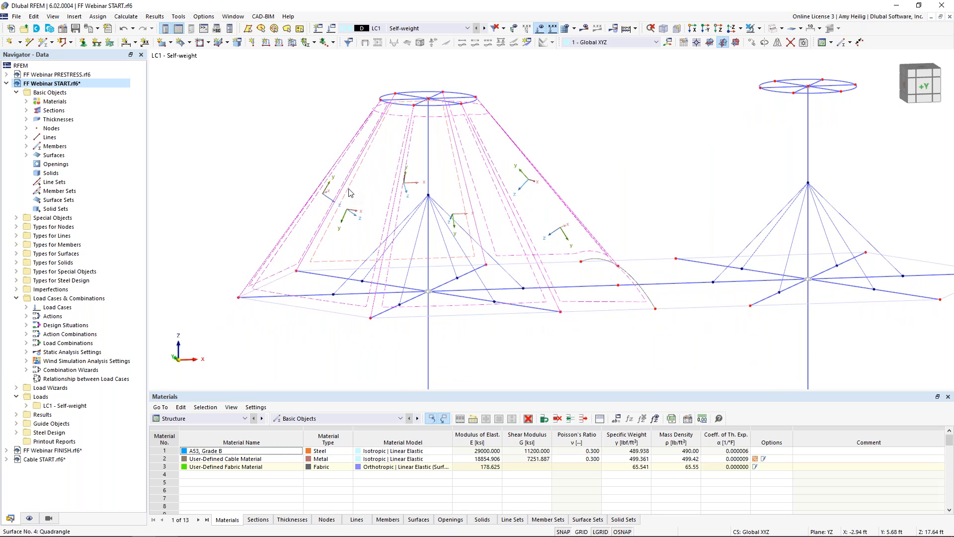
pyautogui.doubleClick(351, 193)
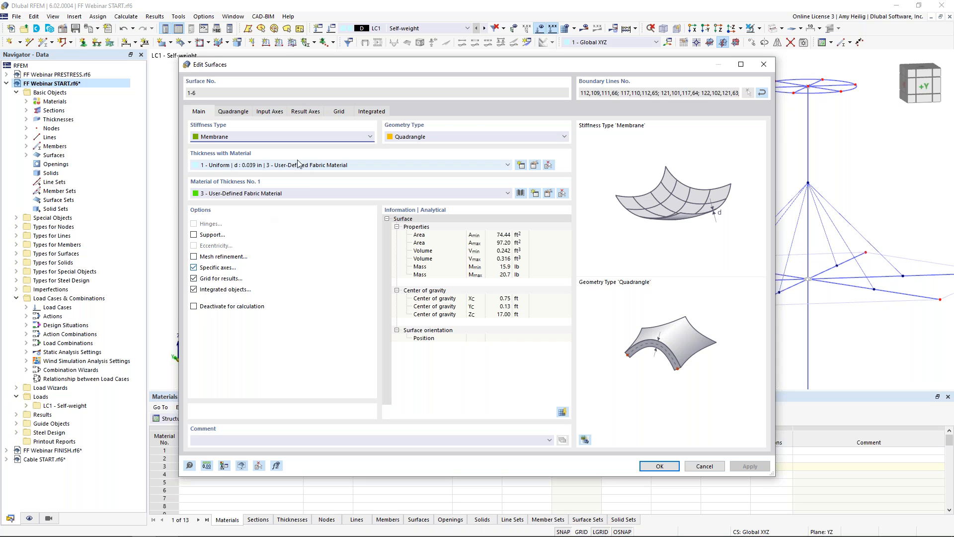
pyautogui.click(276, 112)
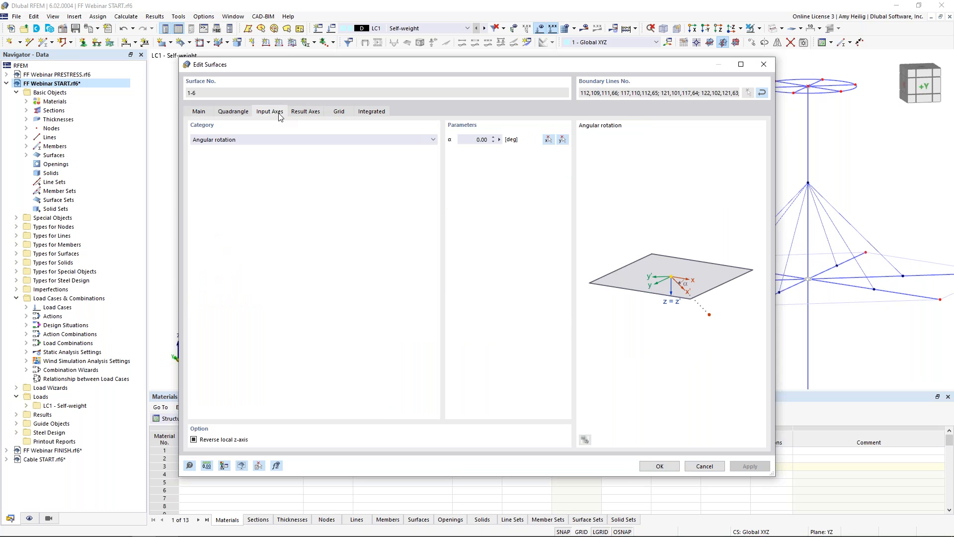
pyautogui.click(272, 140)
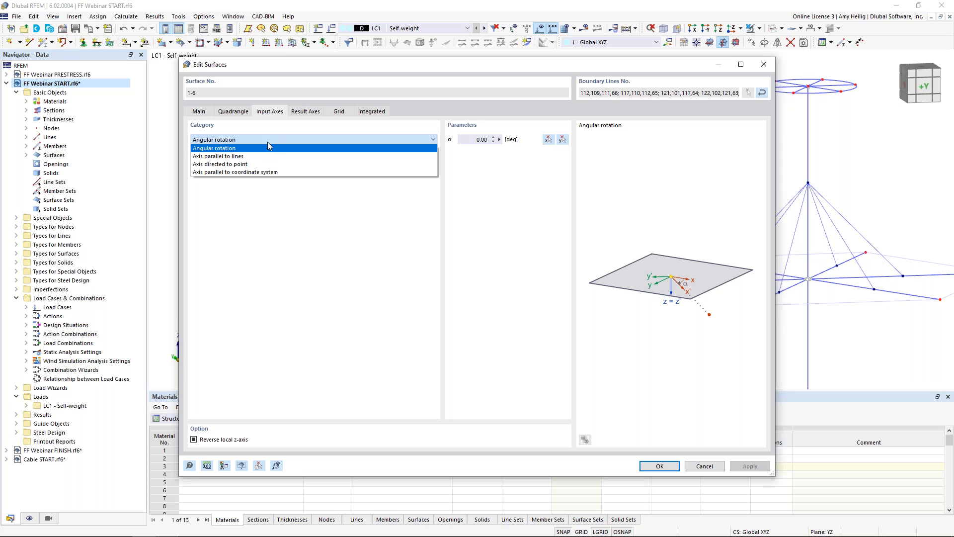
pyautogui.click(264, 164)
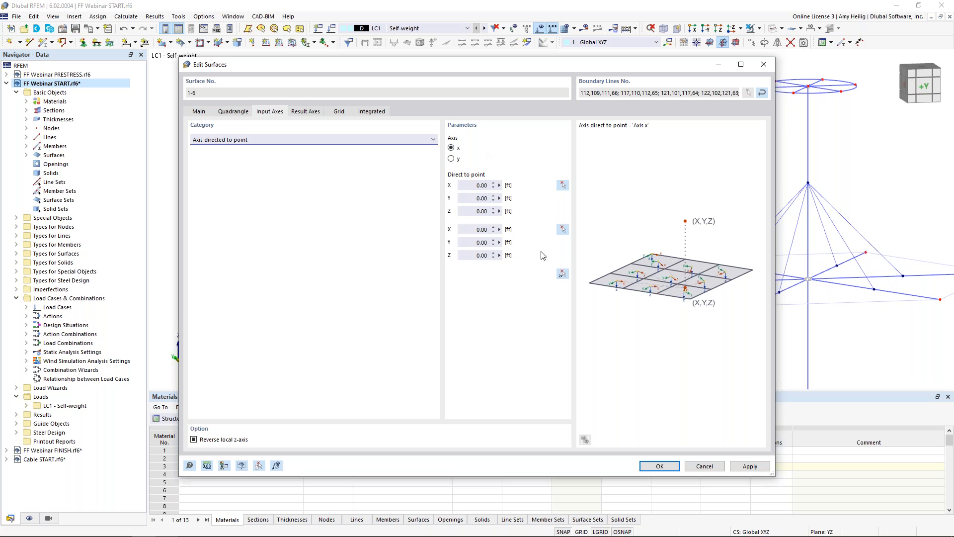
# Direct the surfaces' x-axes using the left mast's beam-level node at (0, 0, 13) ft and its ring center at (0, 0, 23) ft
pyautogui.click(562, 274)
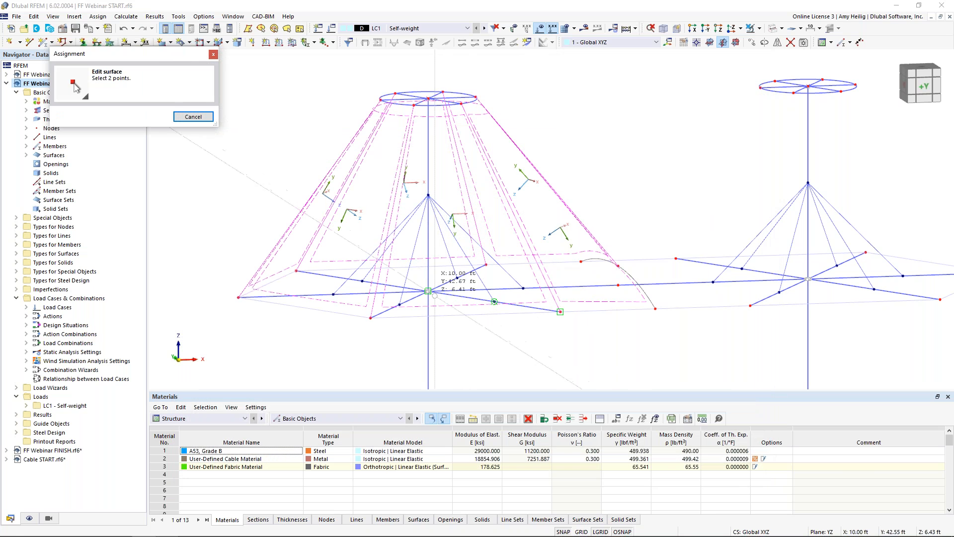
pyautogui.click(428, 291)
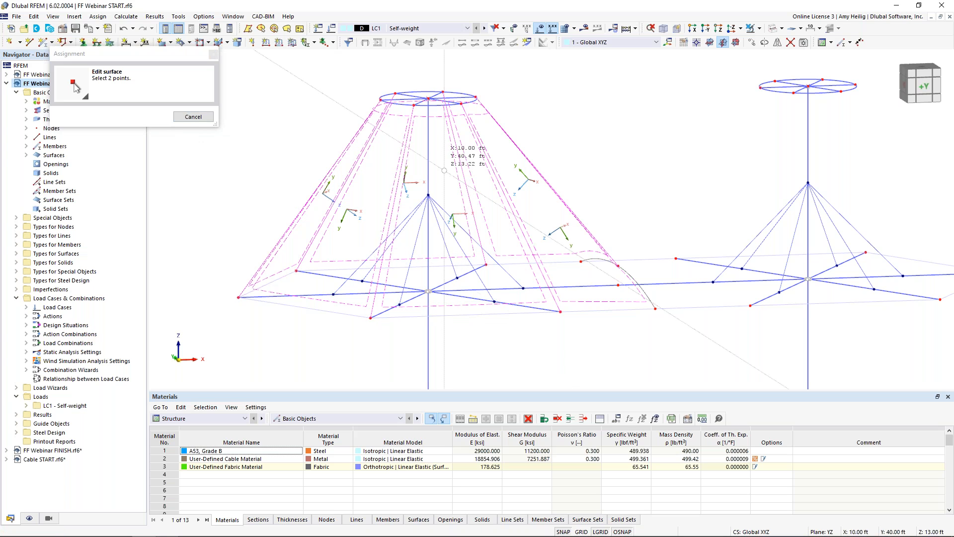
pyautogui.click(428, 98)
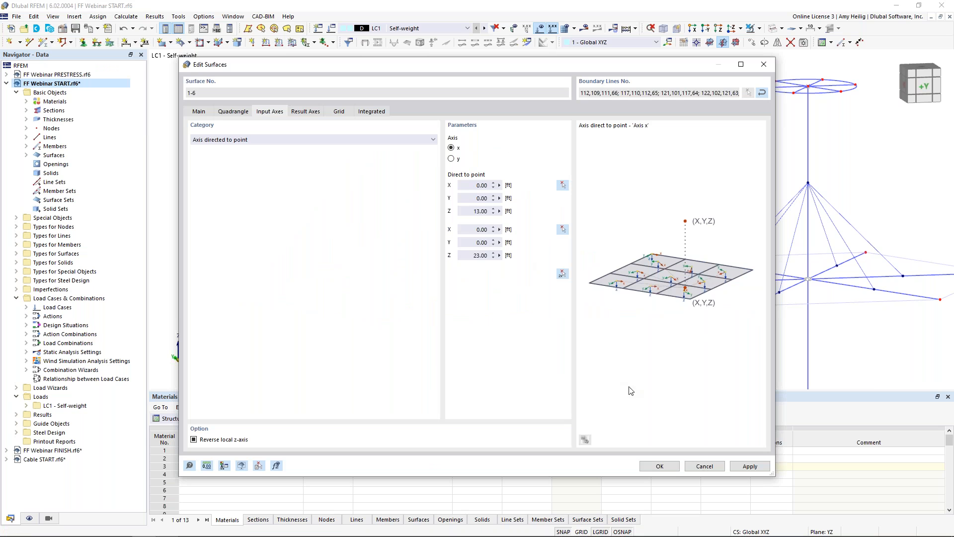
pyautogui.click(657, 466)
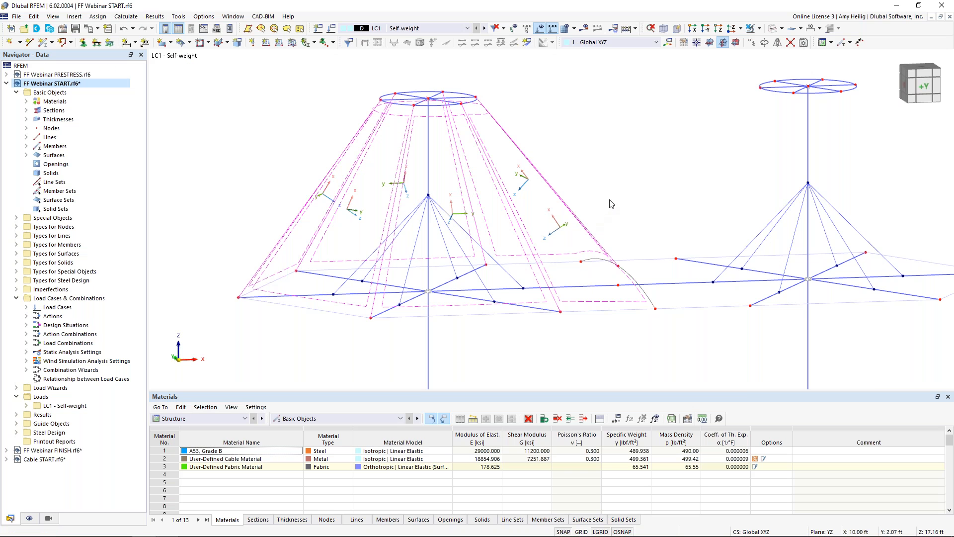
# Mirror a copy of the left mast's six membrane surfaces about the YZ plane through the arc's apex node at (10, 0, 14) ft
pyautogui.keyDown('ctrl'); pyautogui.moveTo(630, 178); pyautogui.dragTo(524, 91, button='middle'); pyautogui.keyUp('ctrl')
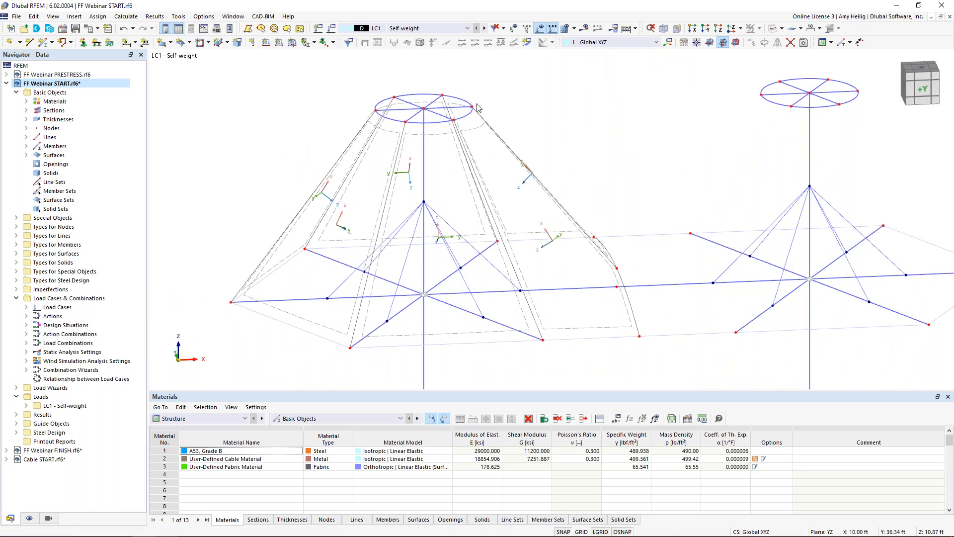
pyautogui.scroll(-1, 512, 184)
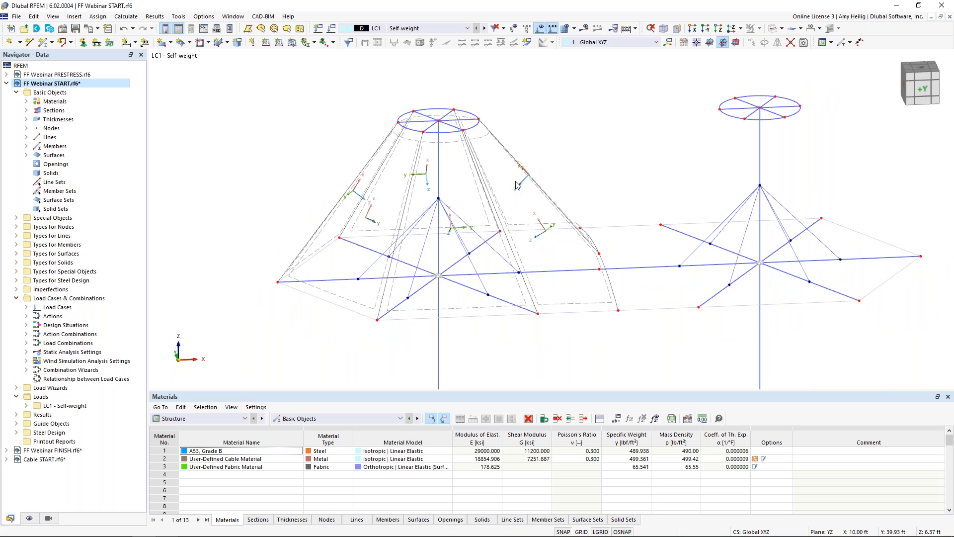
pyautogui.keyDown('ctrl'); pyautogui.moveTo(479, 178); pyautogui.dragTo(439, 151, button='middle'); pyautogui.keyUp('ctrl')
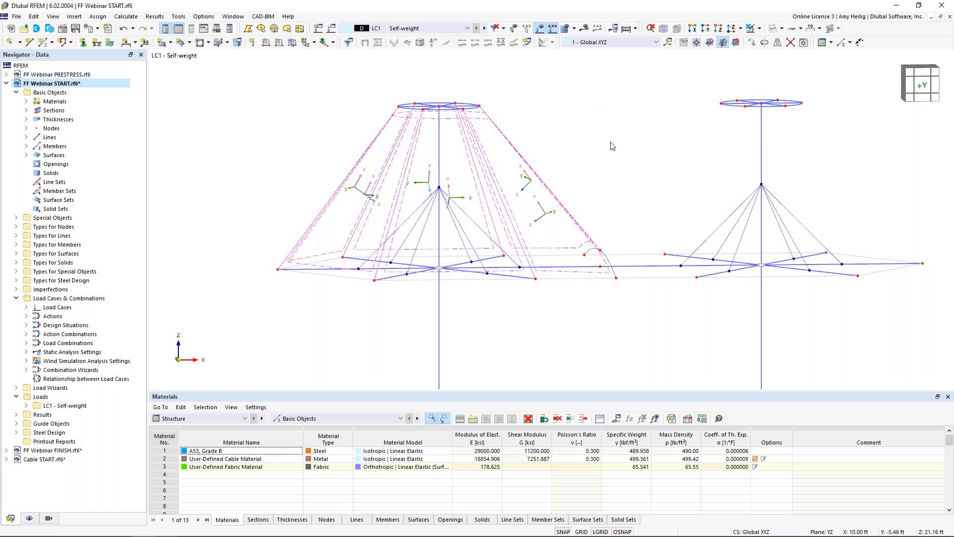
pyautogui.moveTo(676, 132); pyautogui.dragTo(609, 130, button='middle')
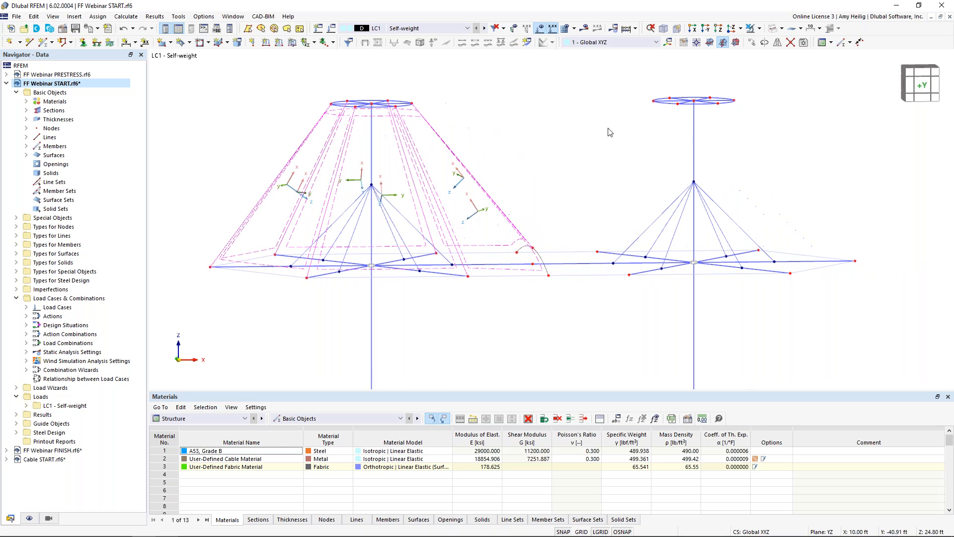
pyautogui.click(778, 42)
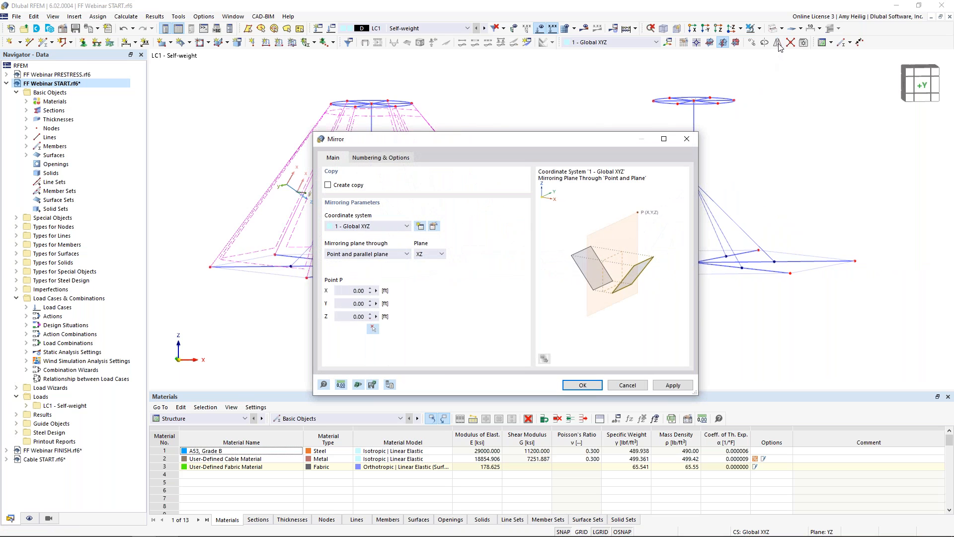
pyautogui.click(329, 185)
pyautogui.click(431, 254)
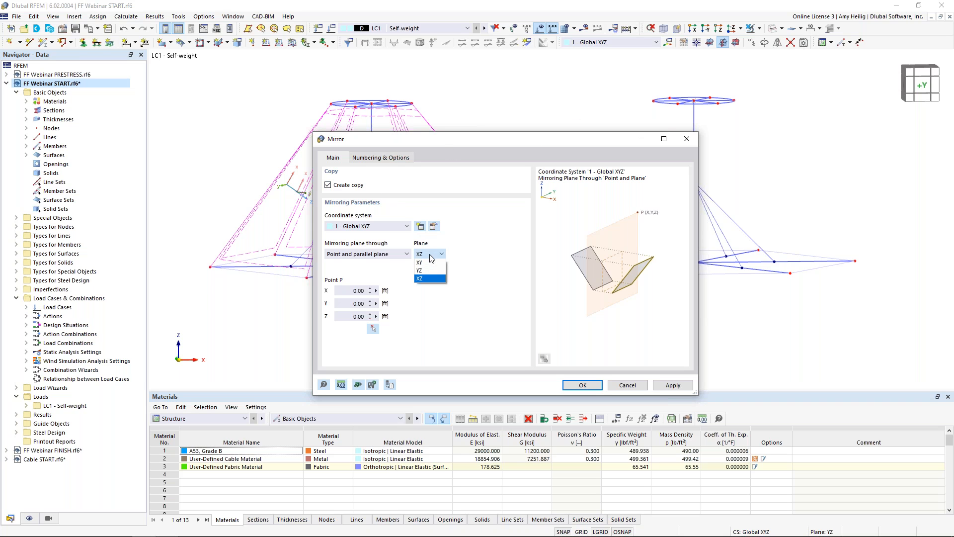
pyautogui.click(432, 271)
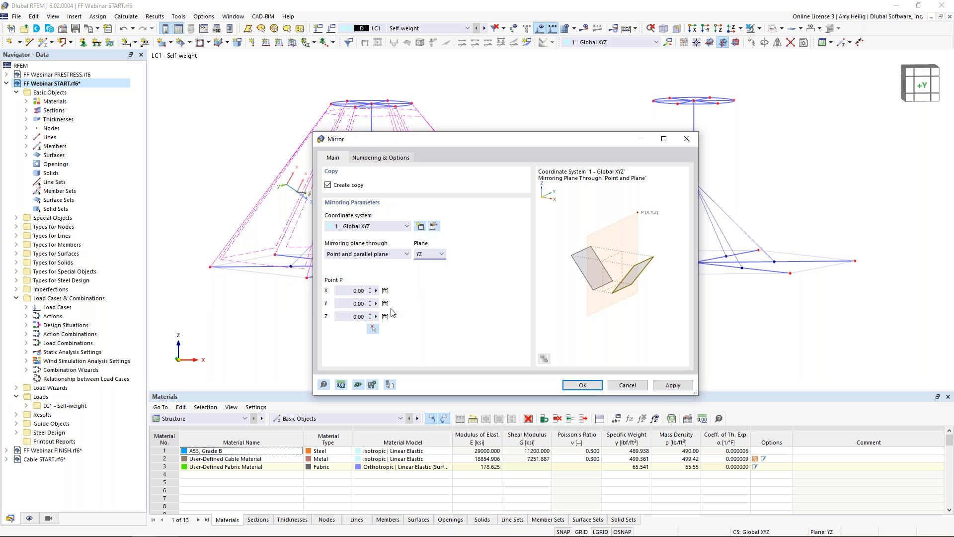
pyautogui.click(373, 330)
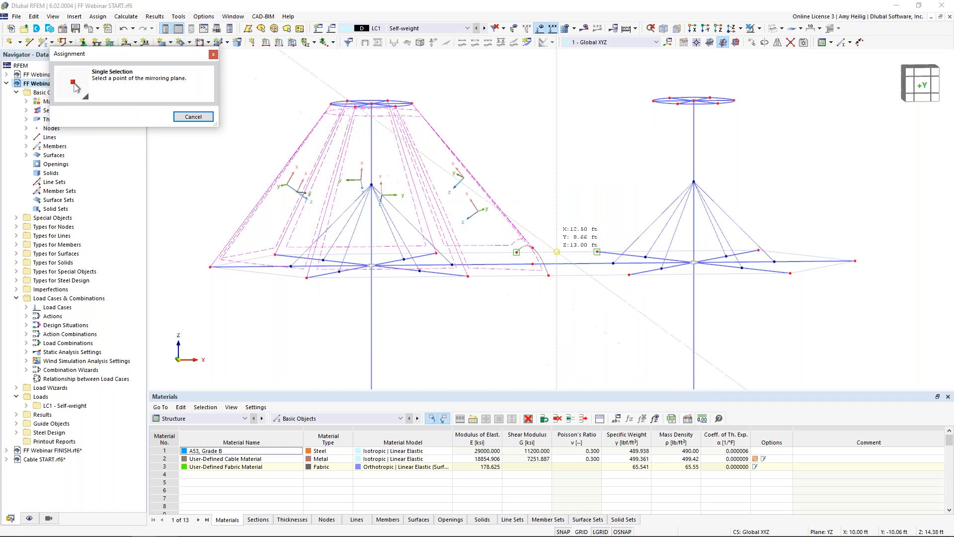
pyautogui.click(532, 247)
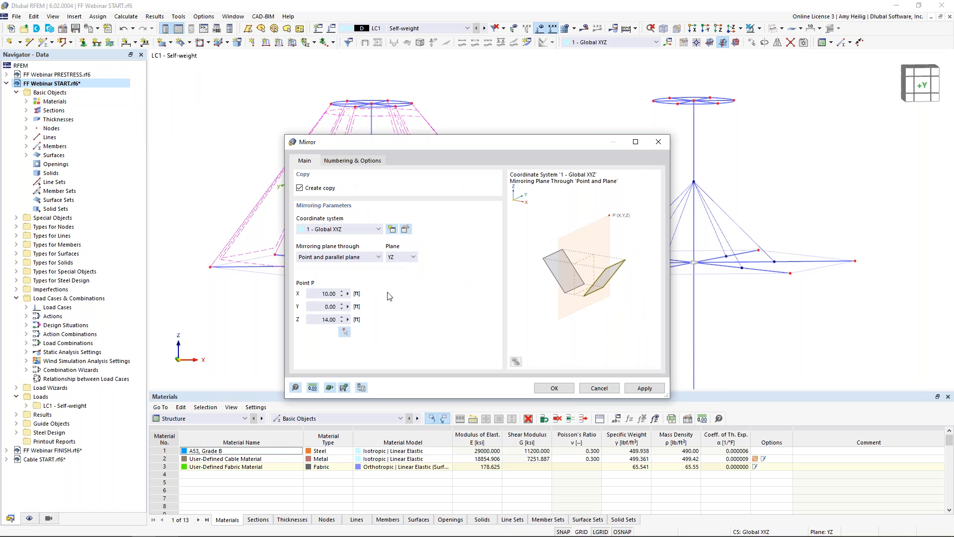
pyautogui.press('Return')
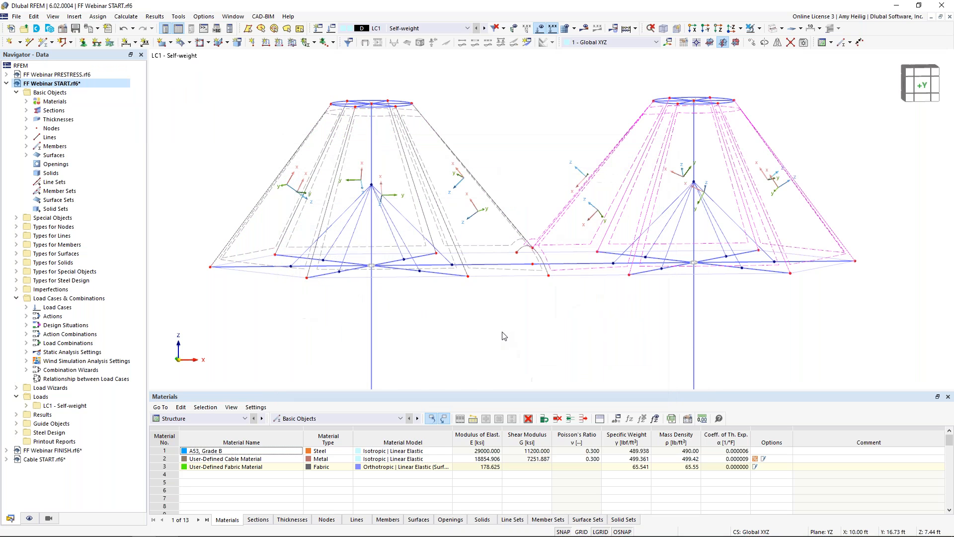
# Reverse the local axis system of the six mirrored membrane surfaces on the right mast
pyautogui.keyDown('ctrl'); pyautogui.moveTo(669, 317); pyautogui.dragTo(731, 221, button='middle'); pyautogui.keyUp('ctrl')
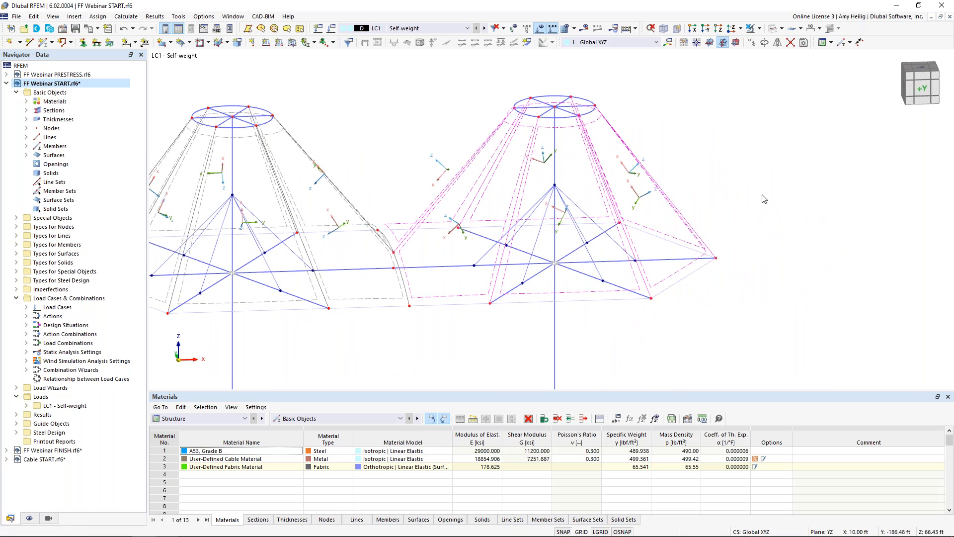
pyautogui.rightClick(487, 195)
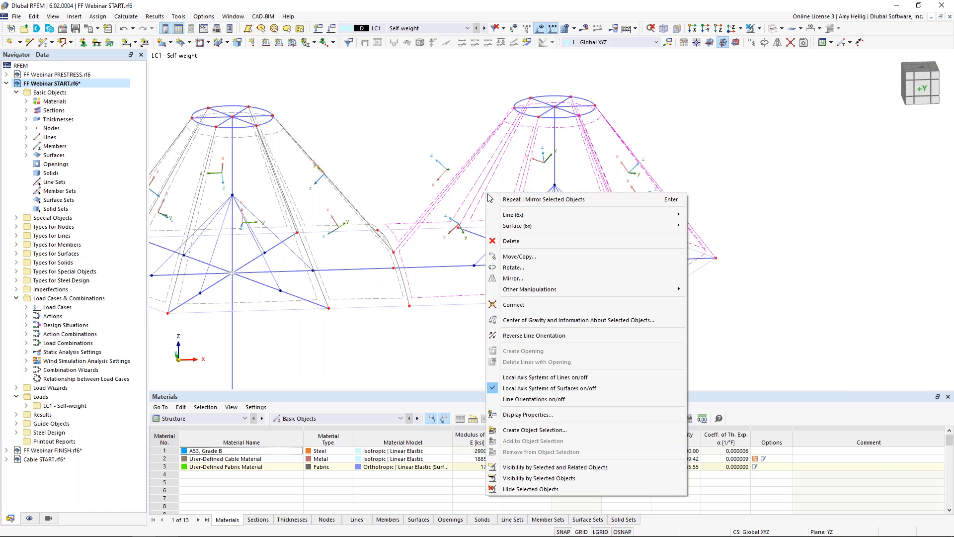
pyautogui.moveTo(516, 226)
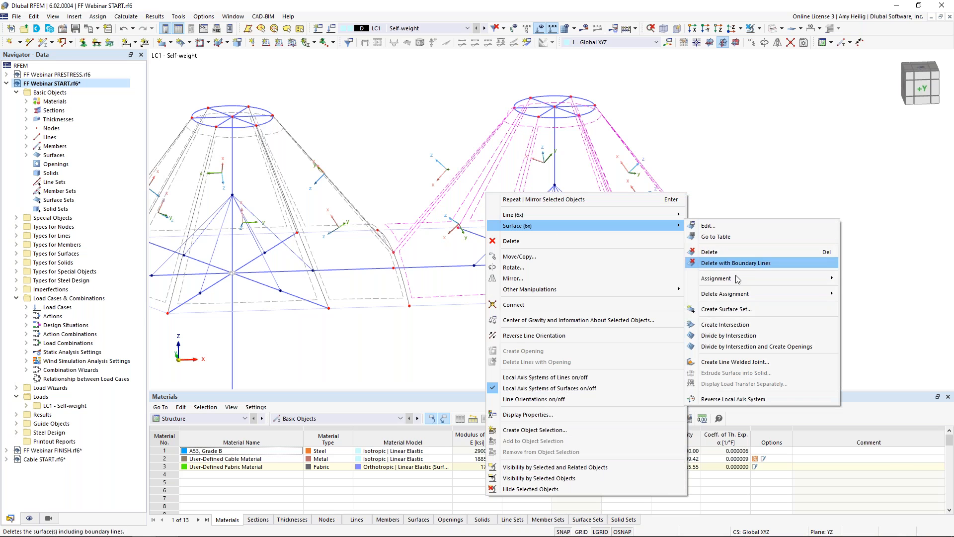
pyautogui.click(733, 399)
# Edit the six mirrored surfaces' input axes, directing their x-axes by two points on the right mast, including its ring center
pyautogui.keyDown('ctrl'); pyautogui.moveTo(754, 211); pyautogui.dragTo(720, 197, button='middle'); pyautogui.keyUp('ctrl')
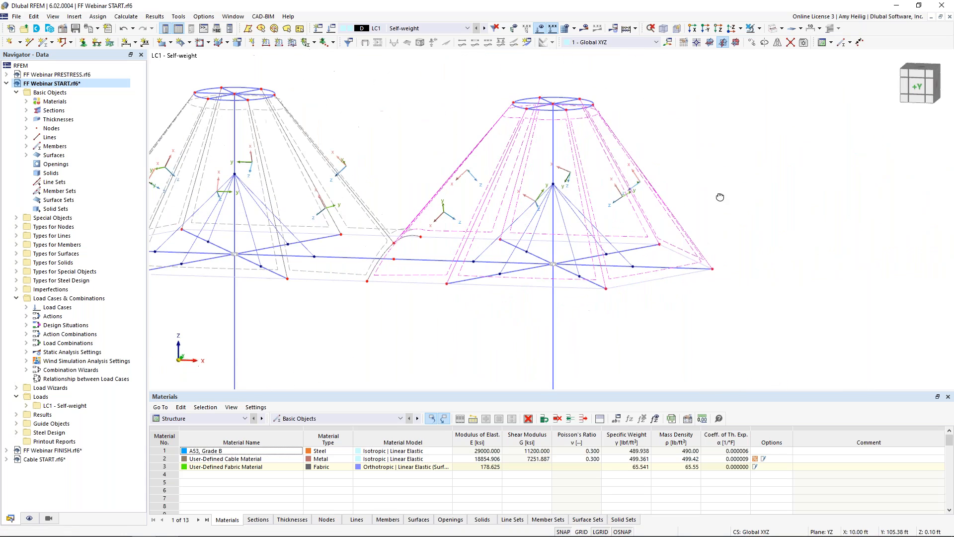
pyautogui.doubleClick(502, 208)
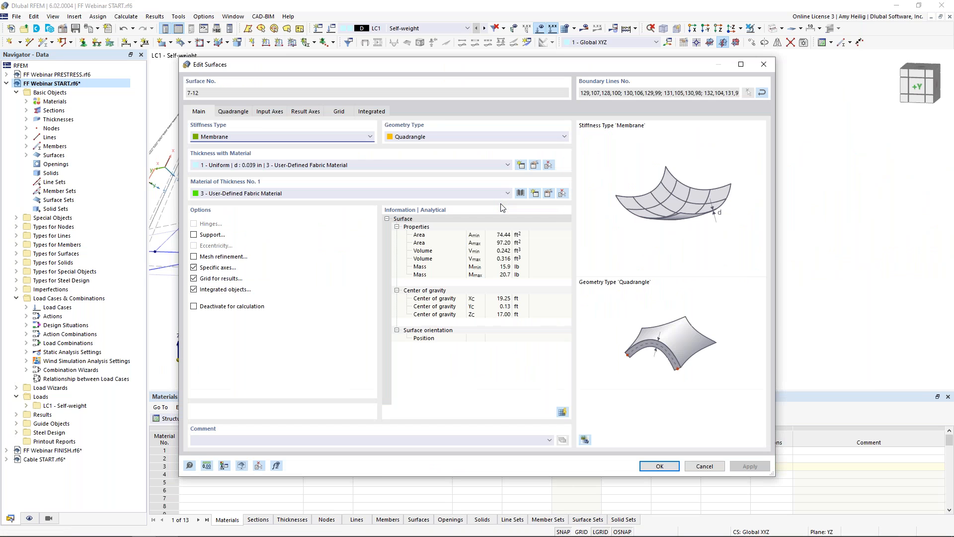
pyautogui.click(264, 114)
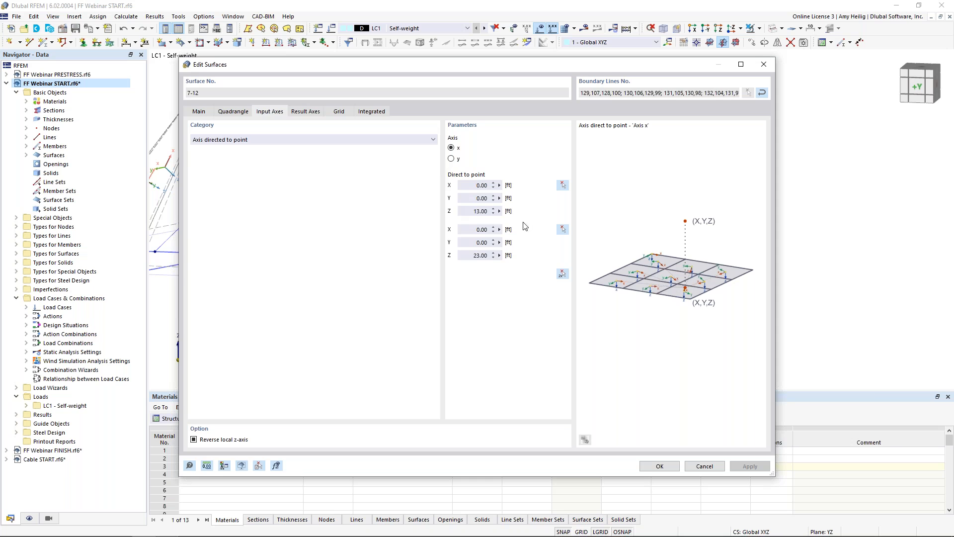
pyautogui.moveTo(485, 65); pyautogui.dragTo(596, 65)
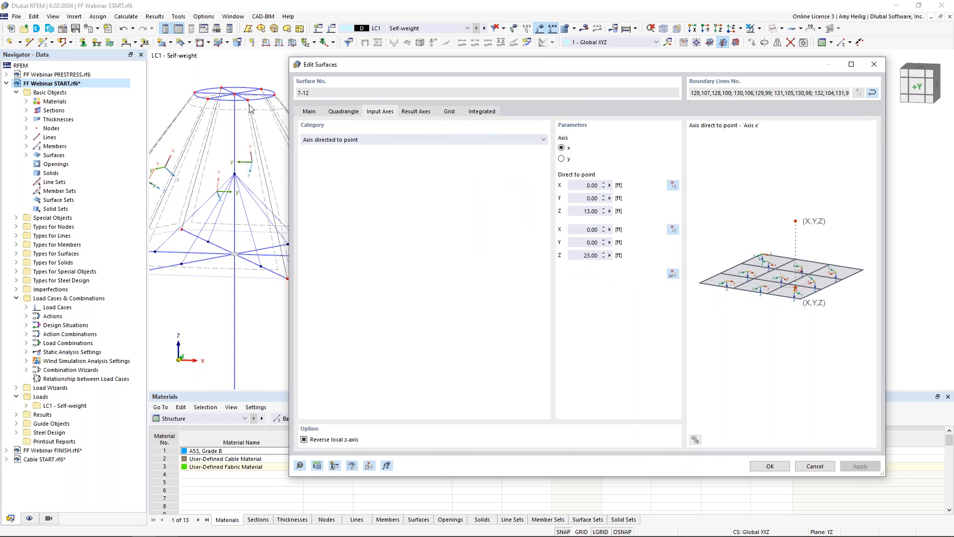
pyautogui.moveTo(467, 66); pyautogui.dragTo(352, 53)
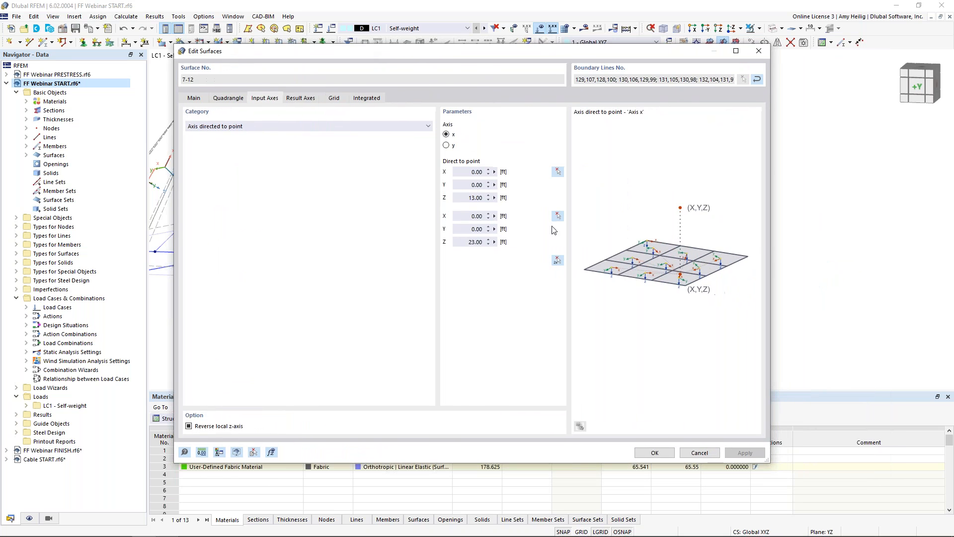
pyautogui.click(557, 260)
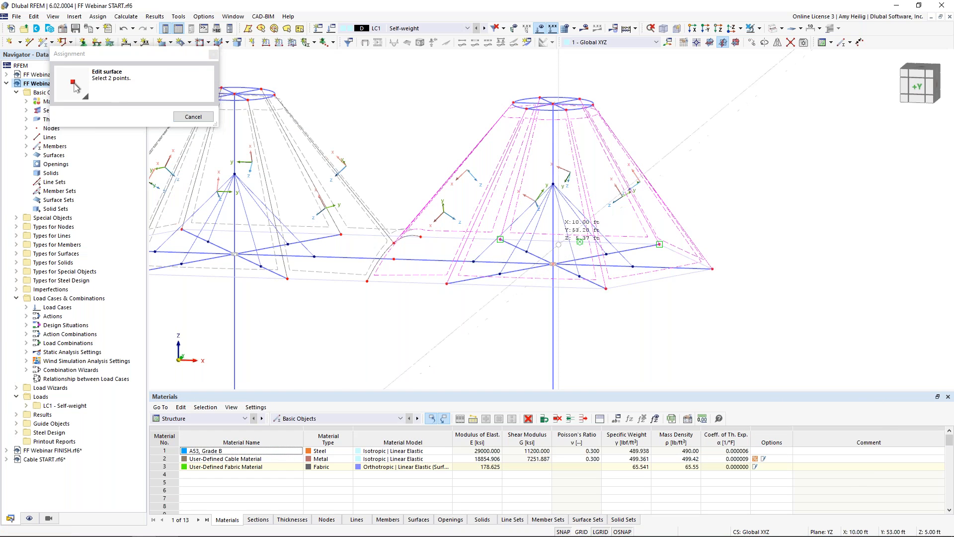
pyautogui.scroll(3, 556, 106)
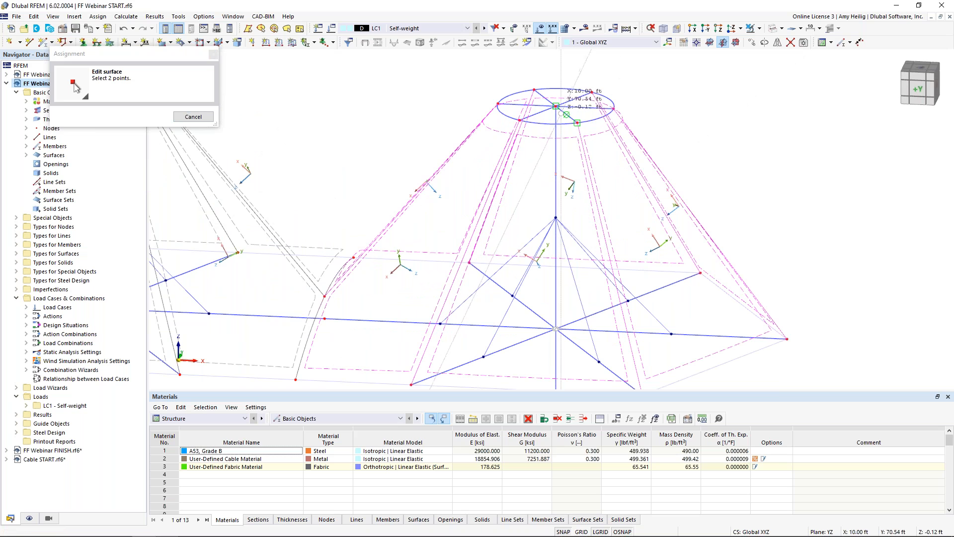
pyautogui.click(556, 106)
pyautogui.click(655, 455)
# Turn off the display of the membrane surfaces' local axis systems
pyautogui.scroll(-1, 448, 271)
pyautogui.keyDown('ctrl'); pyautogui.moveTo(512, 286); pyautogui.dragTo(381, 246, button='middle'); pyautogui.keyUp('ctrl')
pyautogui.scroll(3, 522, 229)
pyautogui.moveTo(522, 228); pyautogui.dragTo(510, 146, button='middle')
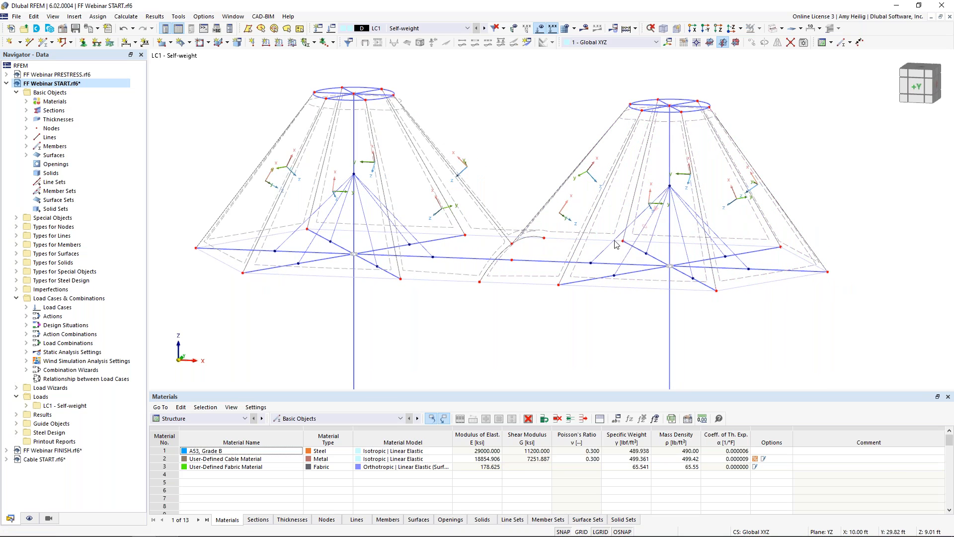
pyautogui.rightClick(599, 217)
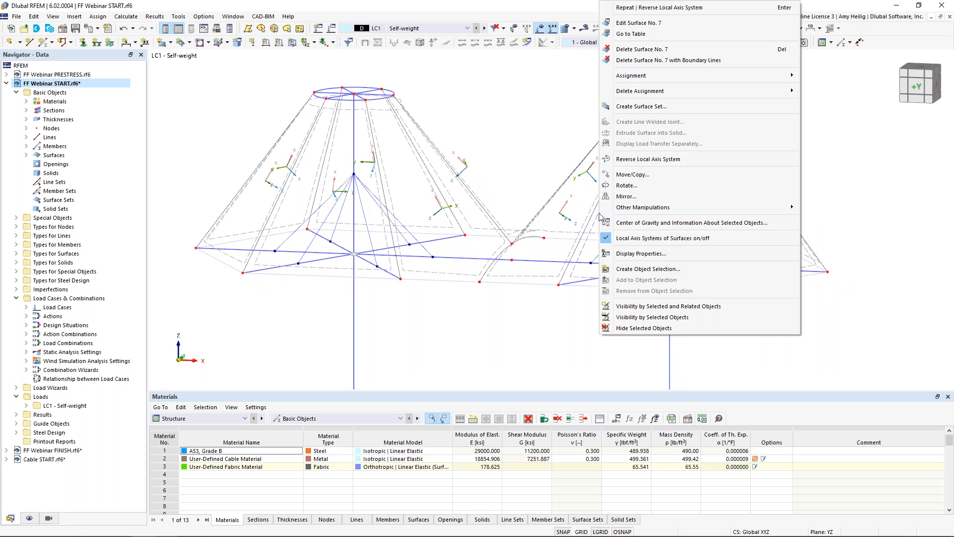
pyautogui.click(621, 240)
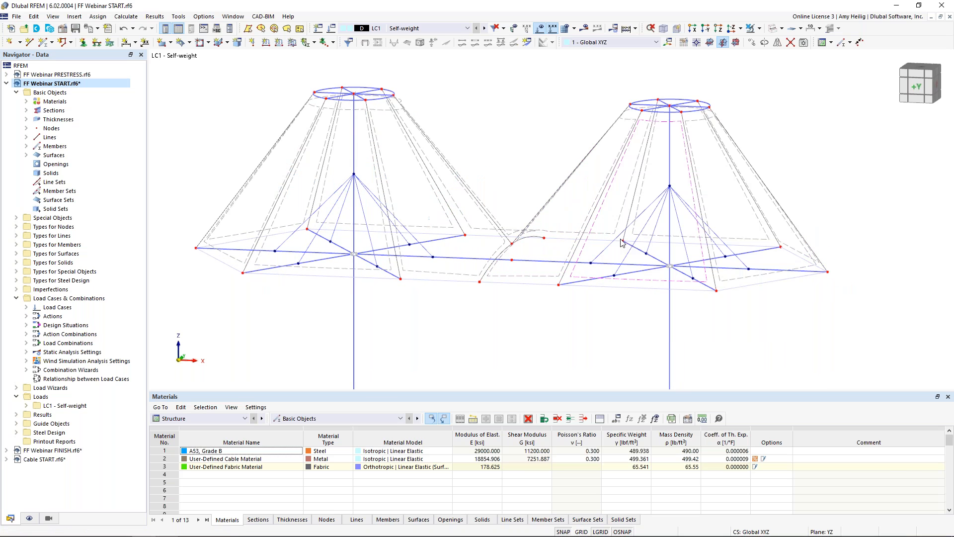
# Switch the model display from wireframe to a solid rendering with transparent membrane surfaces
pyautogui.click(773, 28)
pyautogui.click(772, 29)
pyautogui.keyDown('ctrl'); pyautogui.moveTo(487, 172); pyautogui.dragTo(434, 129, button='middle'); pyautogui.keyUp('ctrl')
pyautogui.scroll(1, 458, 142)
pyautogui.moveTo(432, 127); pyautogui.dragTo(459, 117, button='middle')
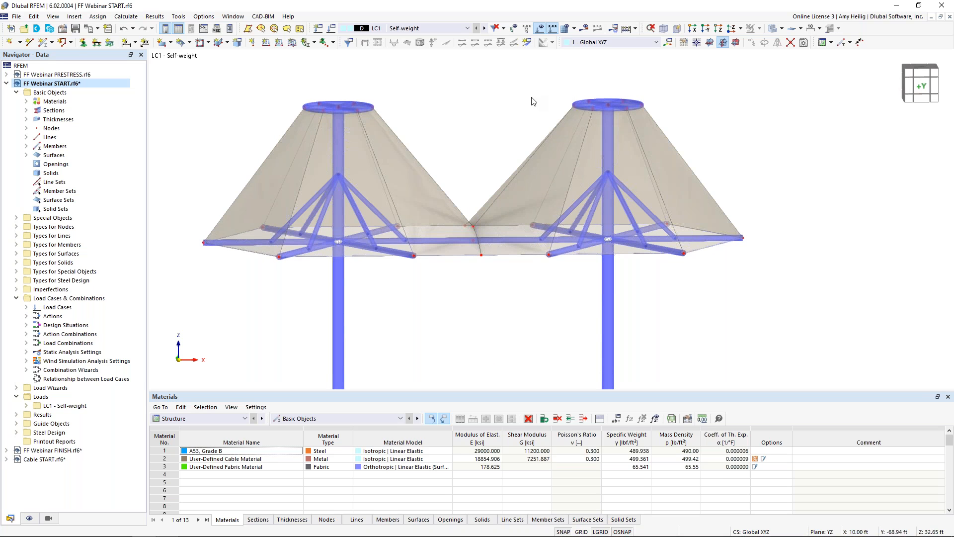
# Open the load cases and combinations settings for the model
pyautogui.click(331, 29)
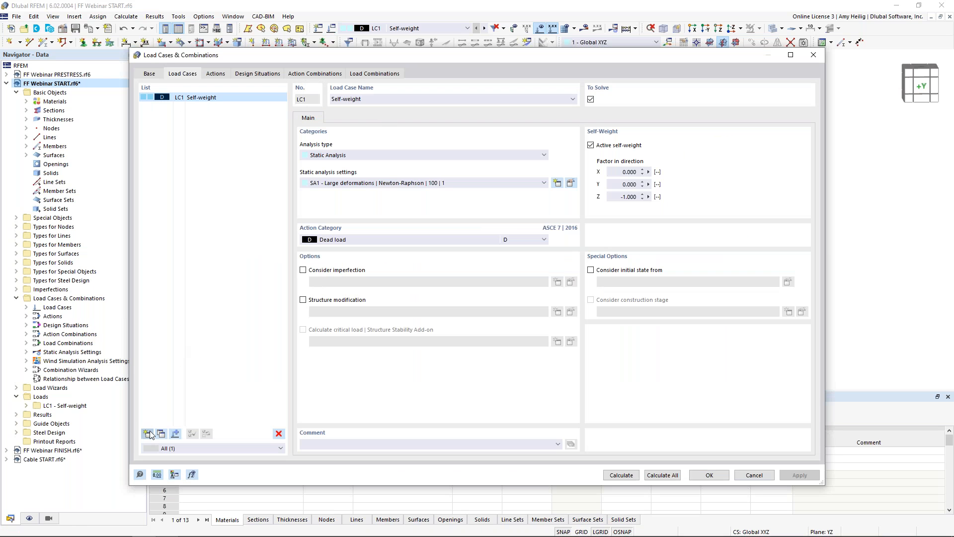
# Create a new load case named Prestress with the action category Self-straining force
pyautogui.click(147, 433)
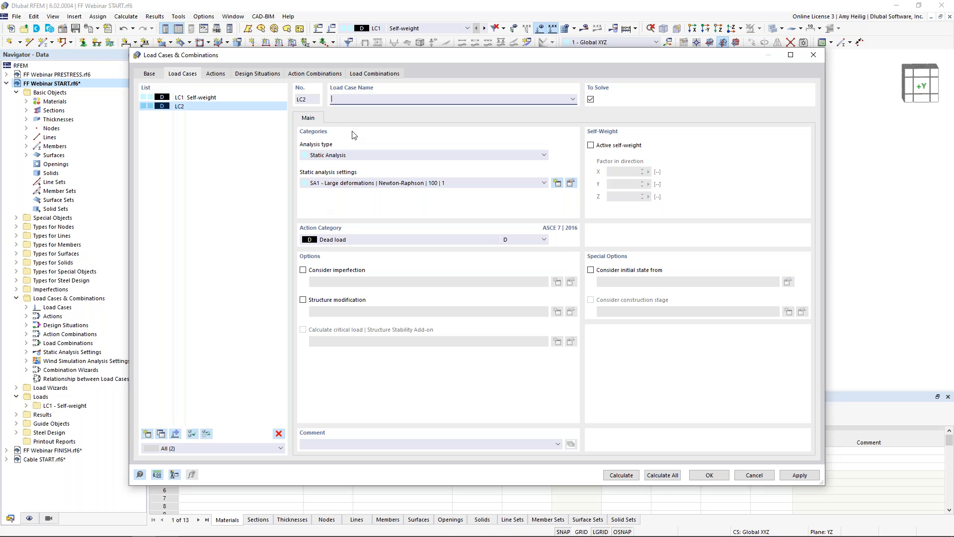
pyautogui.write('Prestress')
pyautogui.click(413, 241)
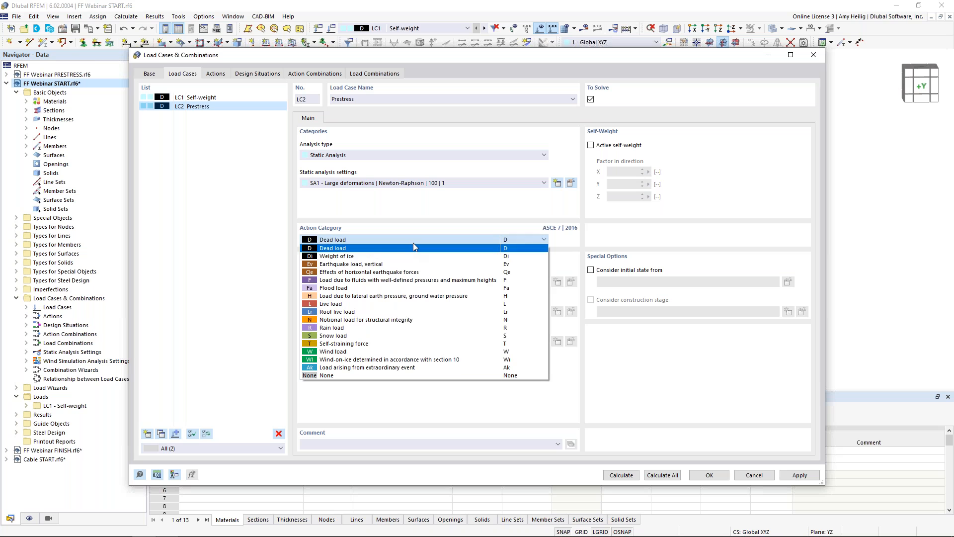
pyautogui.click(349, 344)
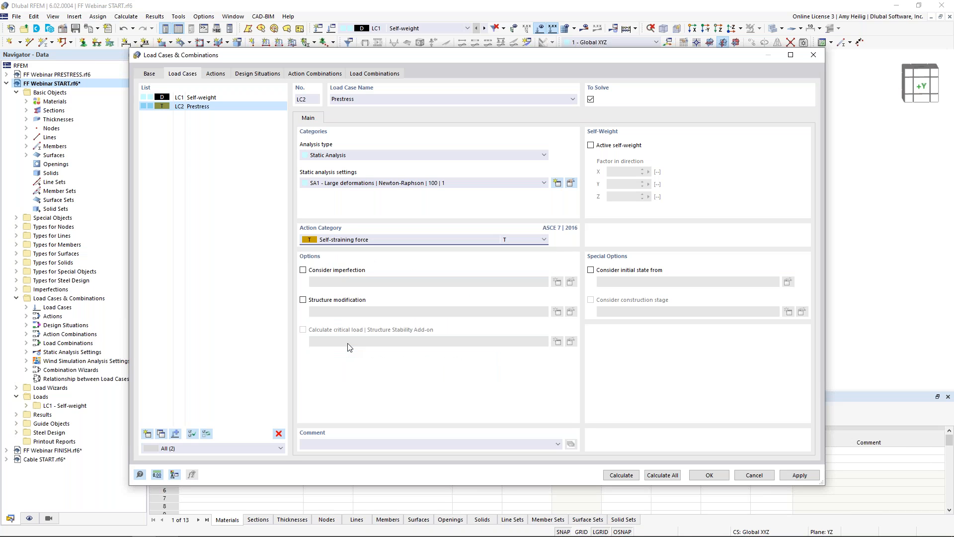
pyautogui.click(700, 475)
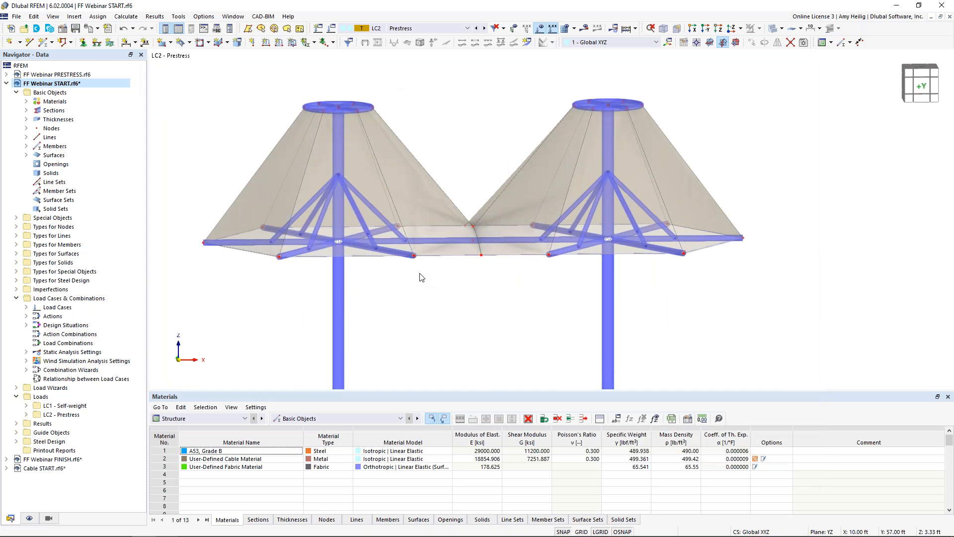
# Restrict the model visibility to members made of the User-Defined Cable Material, excluding the A53, Grade B members
pyautogui.scroll(-3, 452, 298)
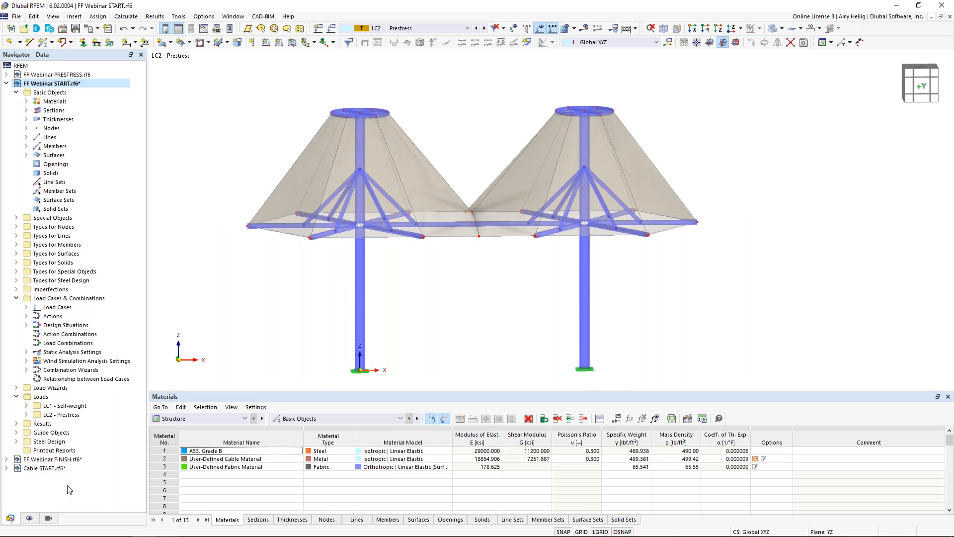
pyautogui.click(48, 520)
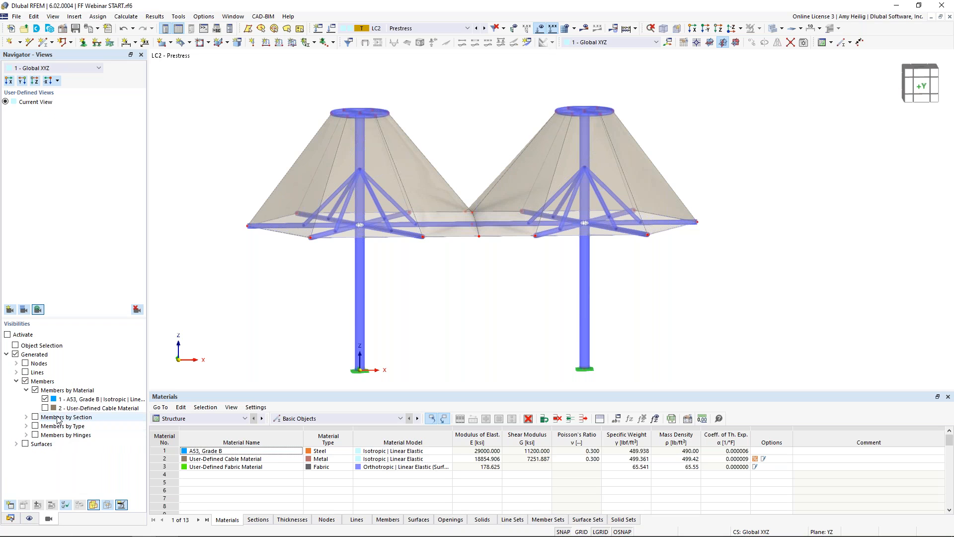
pyautogui.click(45, 399)
pyautogui.click(45, 408)
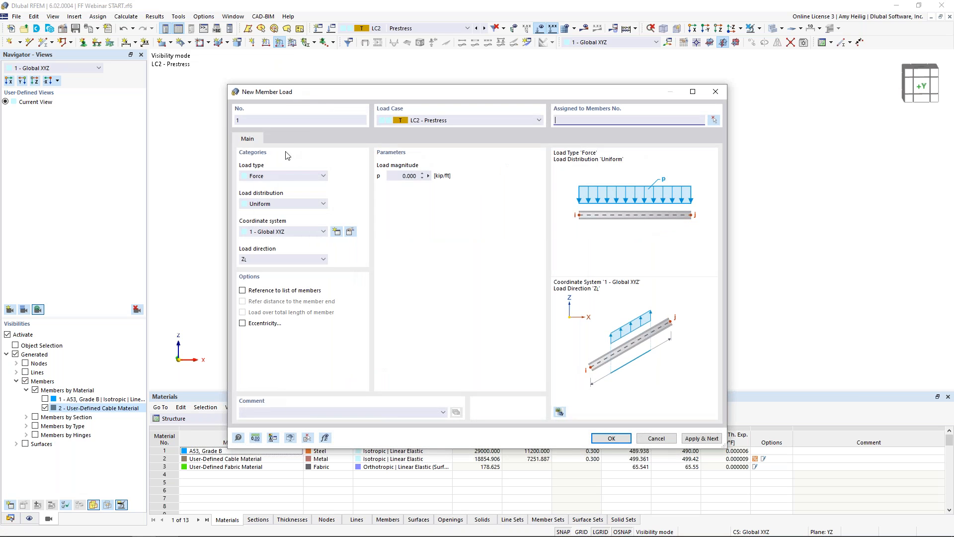
# Define a Form-Finding member load in the Prestress case with a geometric sag target of 0.50 ft absolute
pyautogui.click(280, 176)
pyautogui.scroll(-1, 321, 202)
pyautogui.click(268, 240)
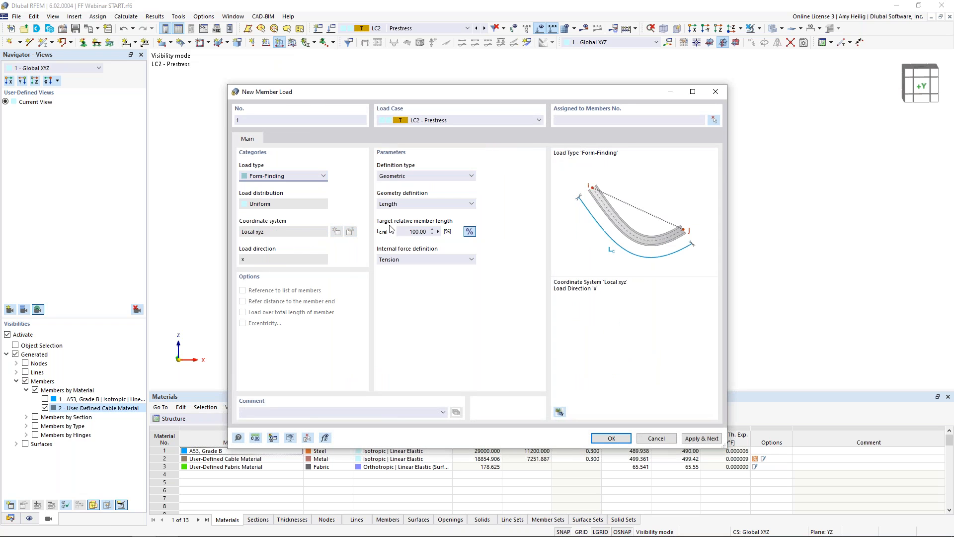
pyautogui.click(412, 205)
pyautogui.click(405, 223)
pyautogui.click(468, 232)
pyautogui.write('0.50')
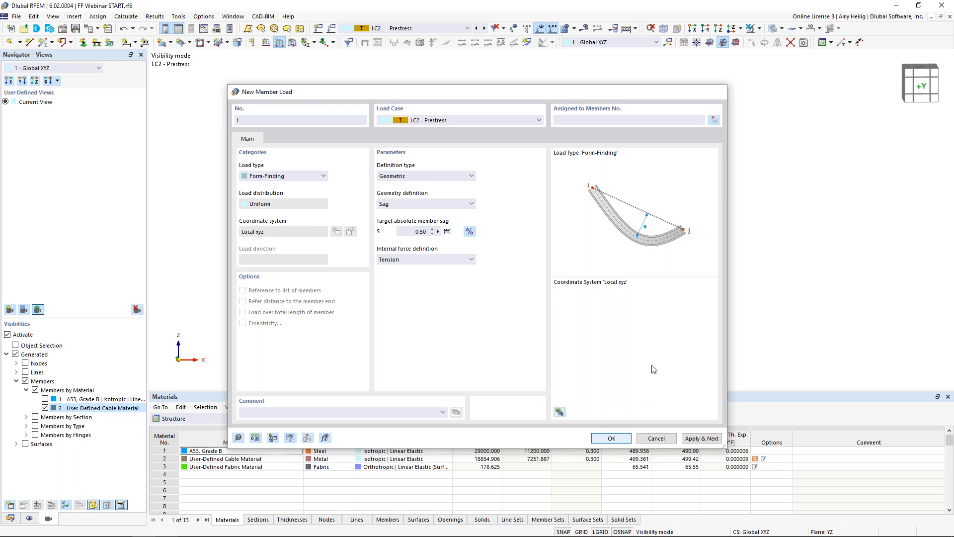
# Assign the sag load to perimeter cable members 85-96
pyautogui.click(611, 438)
pyautogui.moveTo(249, 179); pyautogui.dragTo(246, 177)
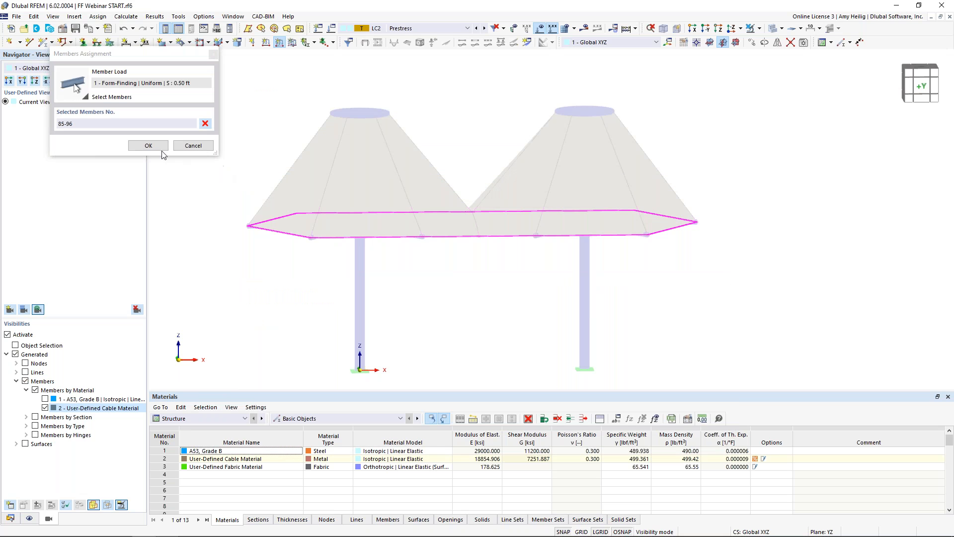
pyautogui.click(148, 145)
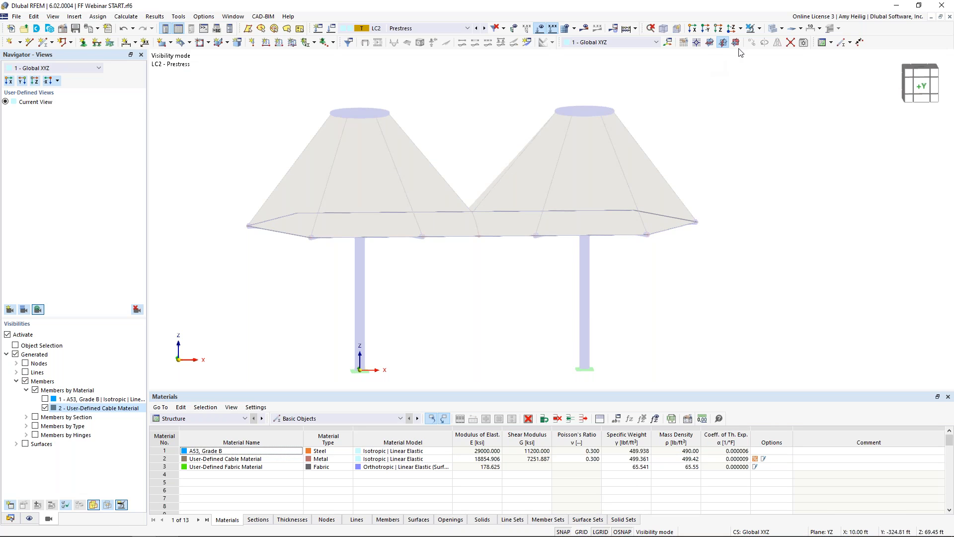
# Cancel the visibility filter, display the whole model as wireframe, and examine the sag loads along the perimeter cables
pyautogui.click(752, 30)
pyautogui.click(772, 30)
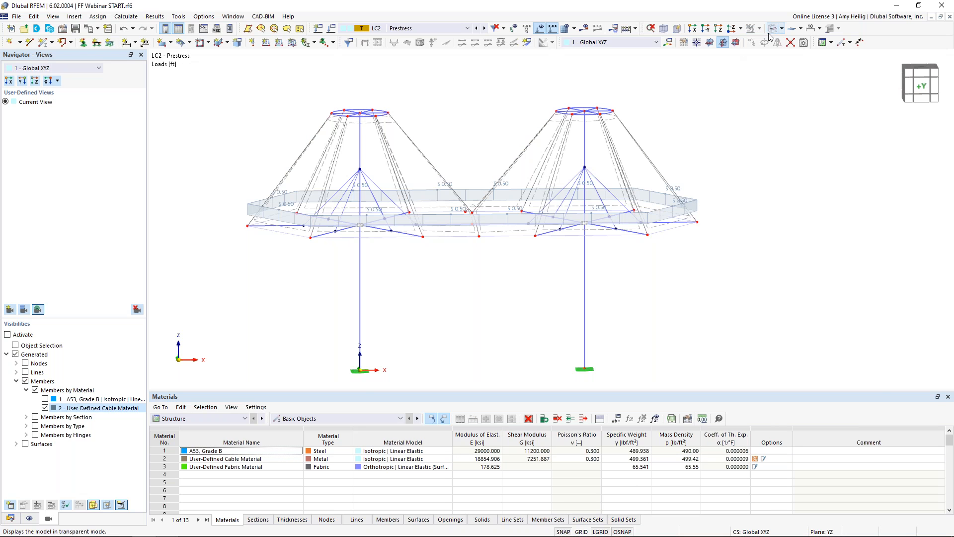
pyautogui.keyDown('ctrl'); pyautogui.moveTo(424, 232); pyautogui.dragTo(487, 258, button='middle'); pyautogui.keyUp('ctrl')
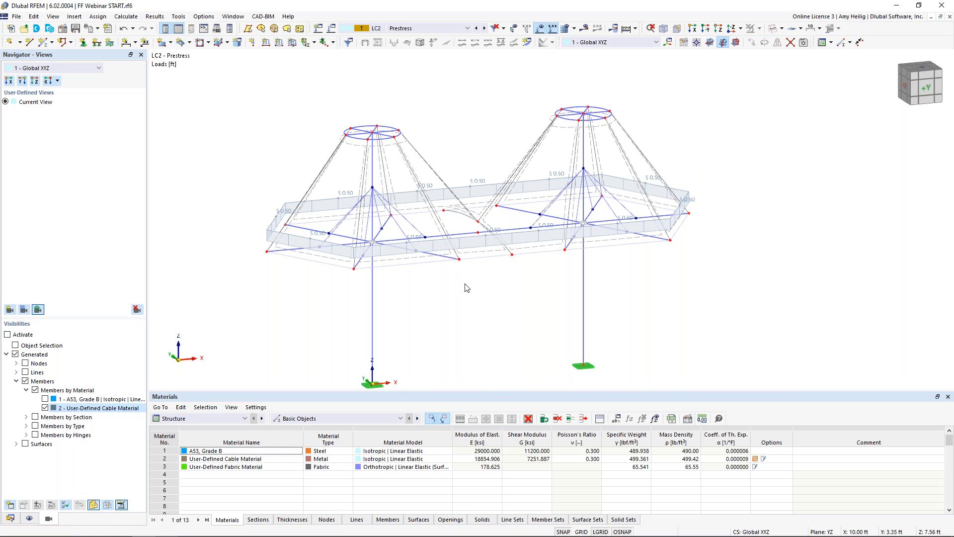
pyautogui.keyDown('ctrl'); pyautogui.moveTo(492, 291); pyautogui.dragTo(468, 282, button='middle'); pyautogui.keyUp('ctrl')
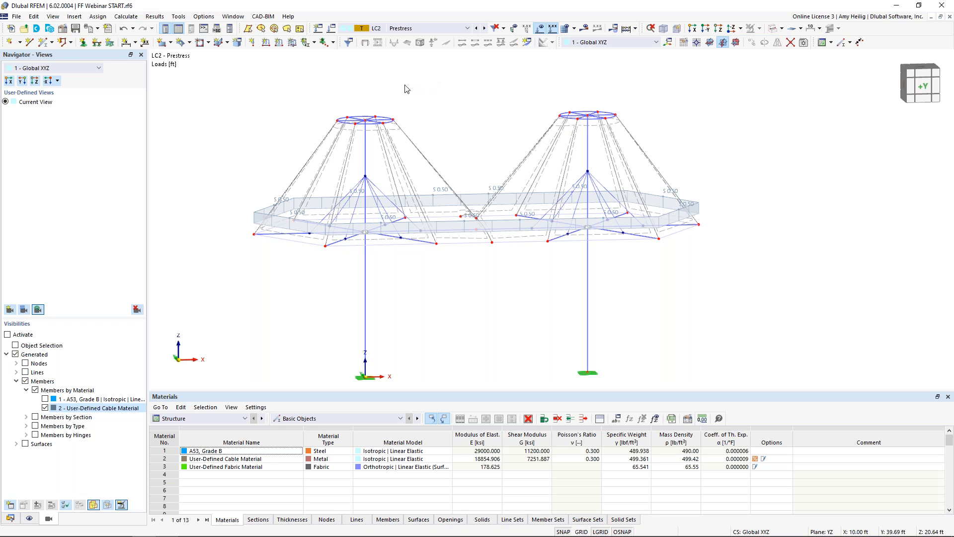
# Start a new surface load in the Prestress case with load type Form-Finding and the Projection calculation method
pyautogui.click(292, 43)
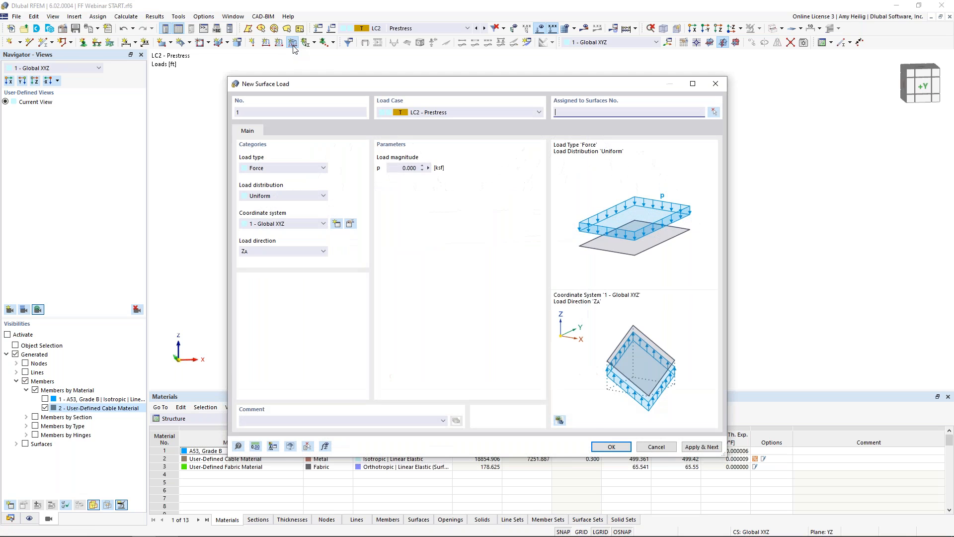
pyautogui.click(273, 168)
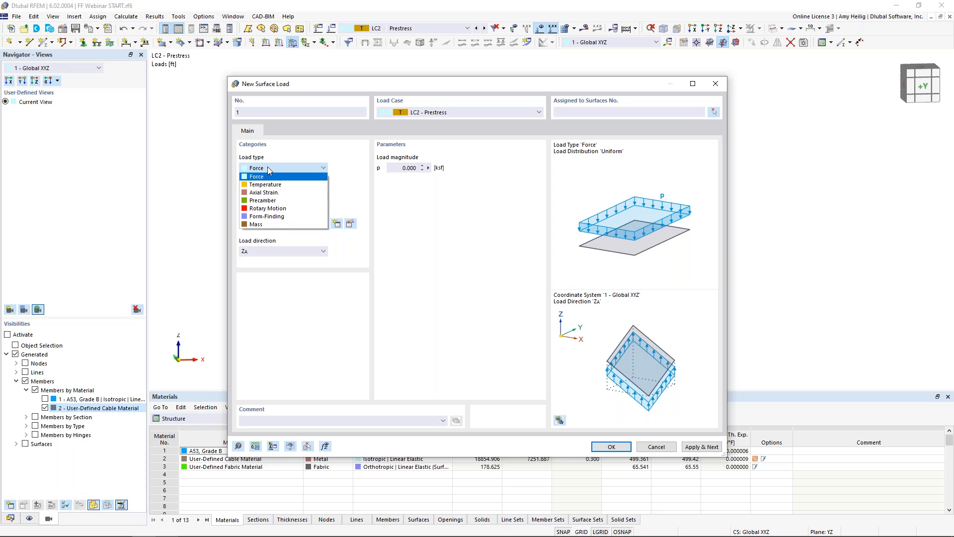
pyautogui.click(278, 216)
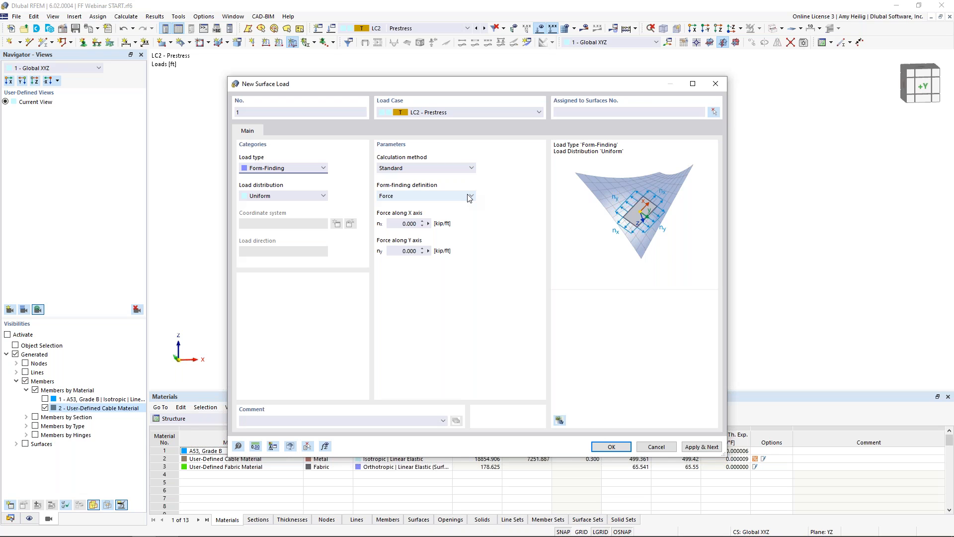
pyautogui.click(436, 168)
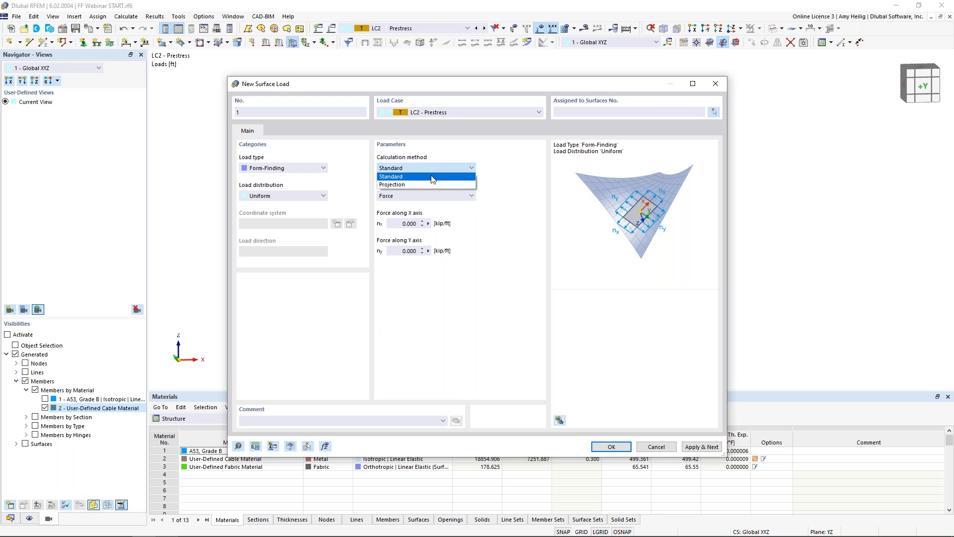
pyautogui.click(428, 186)
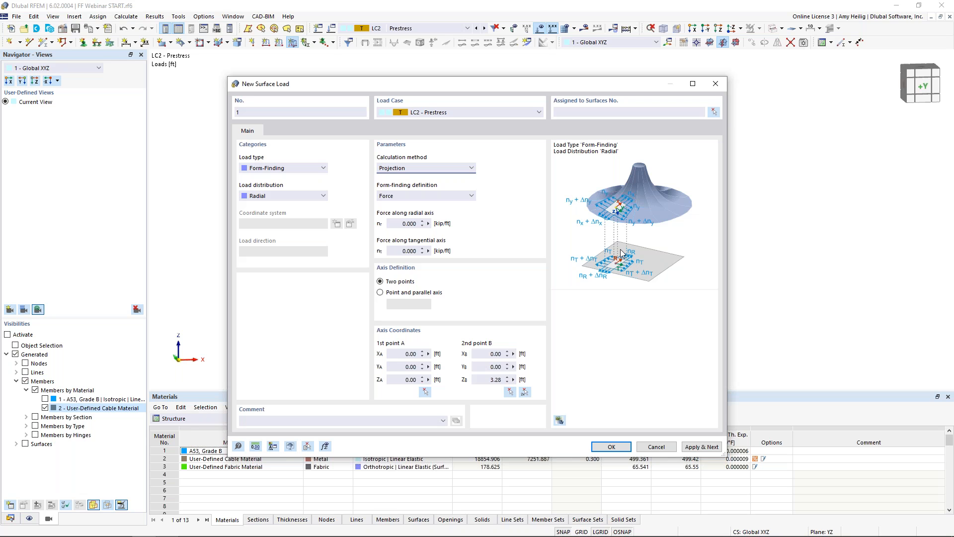
# Preview the Orthogonal load distribution for the surface load, and return it to Radial
pyautogui.click(304, 199)
pyautogui.click(302, 205)
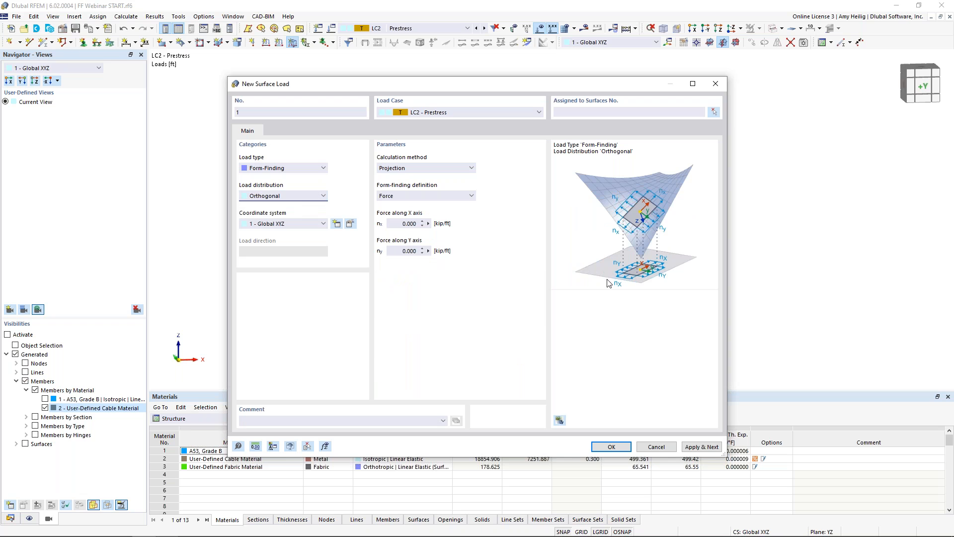
pyautogui.click(295, 197)
pyautogui.click(293, 211)
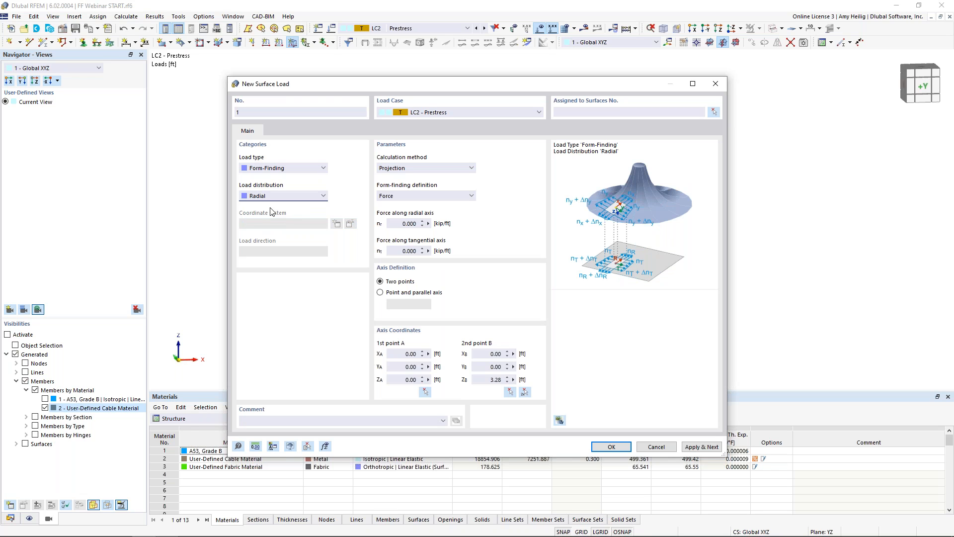
# Set the surface load's forces along the radial and tangential axes to 0.050 kip/ft each
pyautogui.moveTo(394, 223); pyautogui.dragTo(446, 228)
pyautogui.write('0.05')
pyautogui.click(403, 250)
pyautogui.write('0')
# Define the radial load's axis on the first canopy's mast, from the strut intersection at Z 13 ft to the top ring centre at Z 23 ft
pyautogui.click(525, 393)
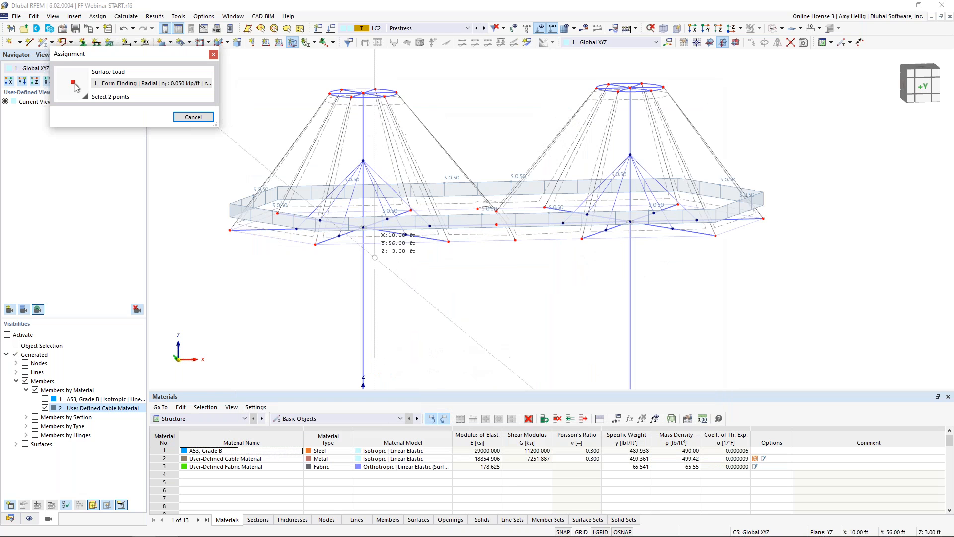
pyautogui.scroll(3, 383, 243)
pyautogui.click(360, 222)
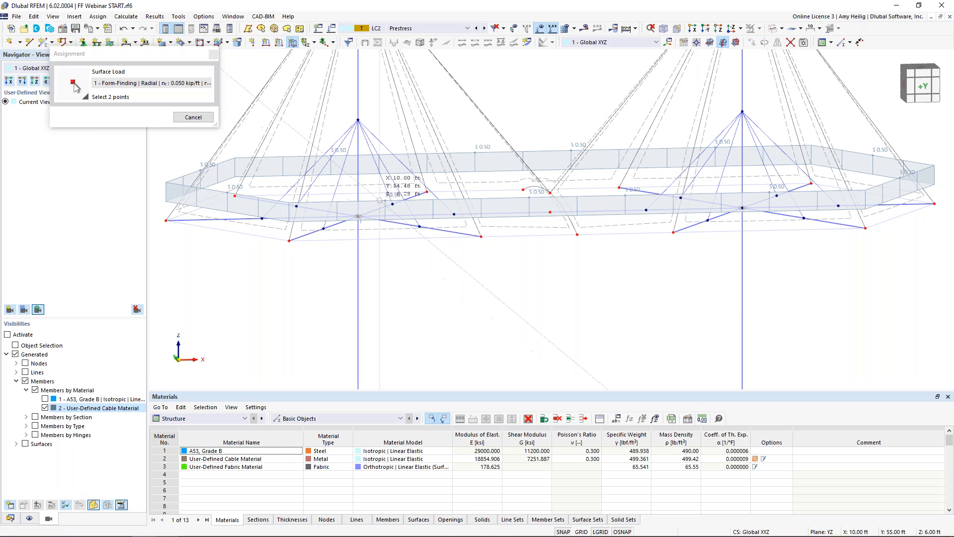
pyautogui.moveTo(388, 147); pyautogui.dragTo(391, 226, button='middle')
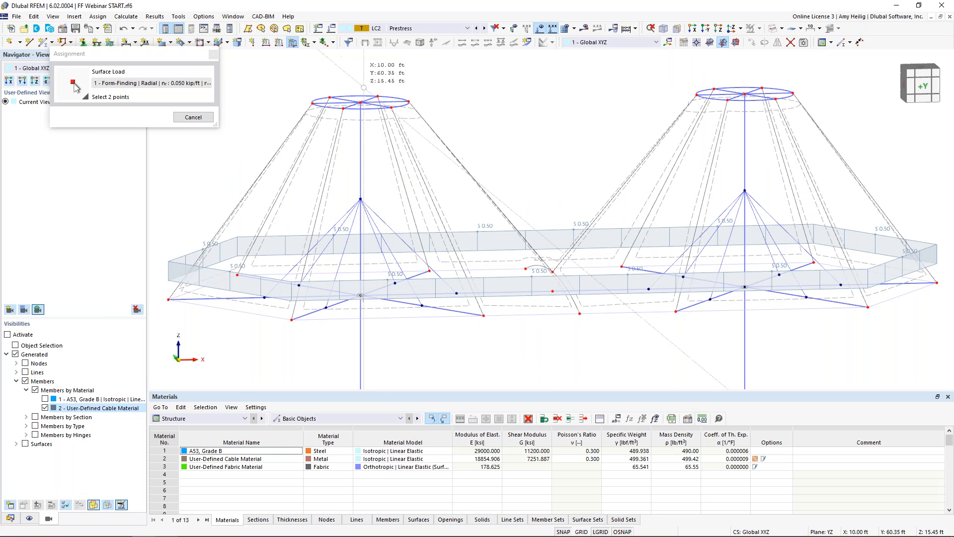
pyautogui.click(361, 103)
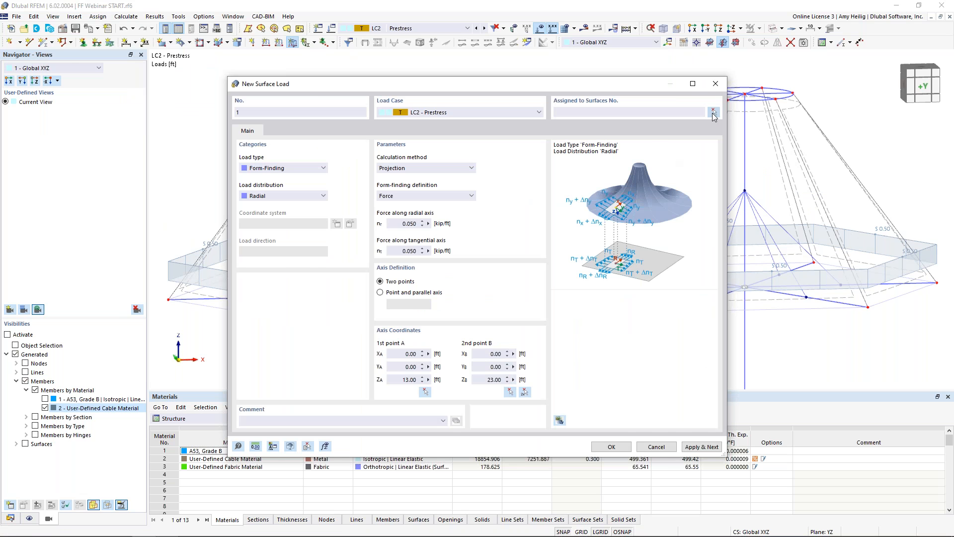
# Assign the radial load to surfaces 1-6 of the first canopy, apply it, and continue with another surface load
pyautogui.click(714, 113)
pyautogui.moveTo(258, 185); pyautogui.dragTo(222, 180)
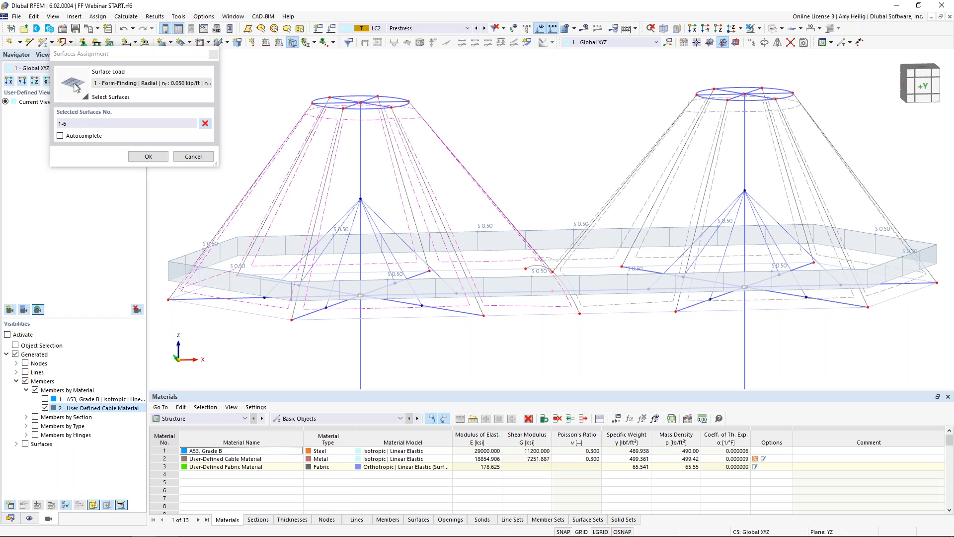
pyautogui.click(141, 157)
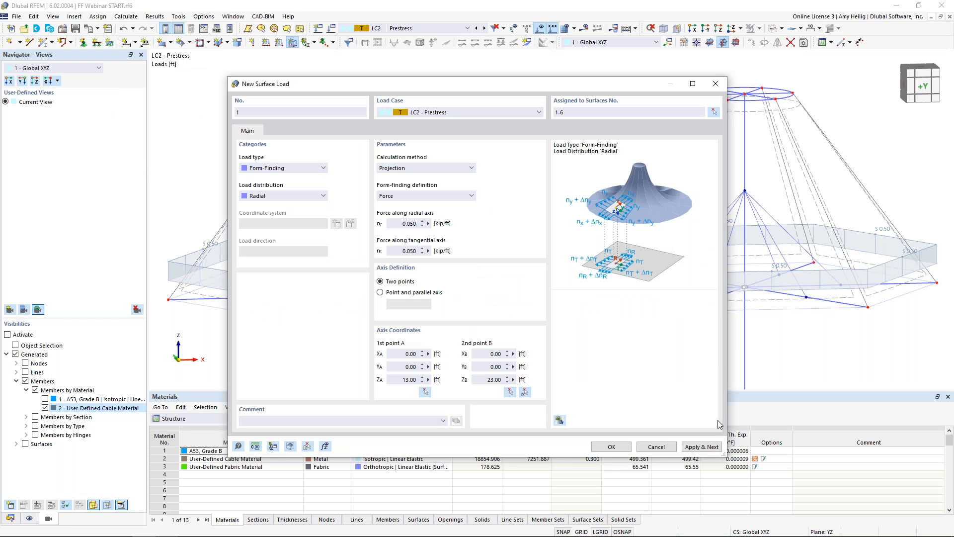
pyautogui.click(702, 447)
pyautogui.moveTo(538, 85); pyautogui.dragTo(534, 331)
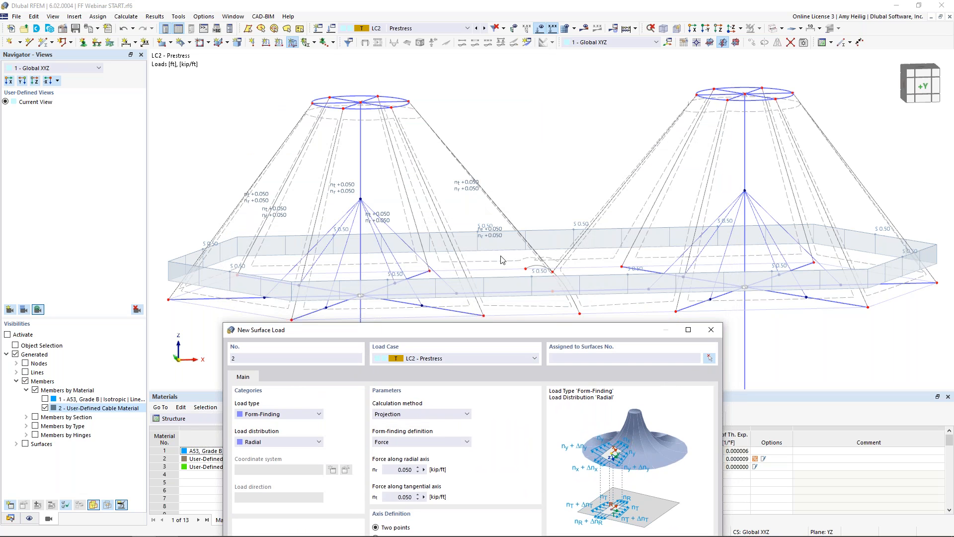
pyautogui.moveTo(515, 326); pyautogui.dragTo(543, 73)
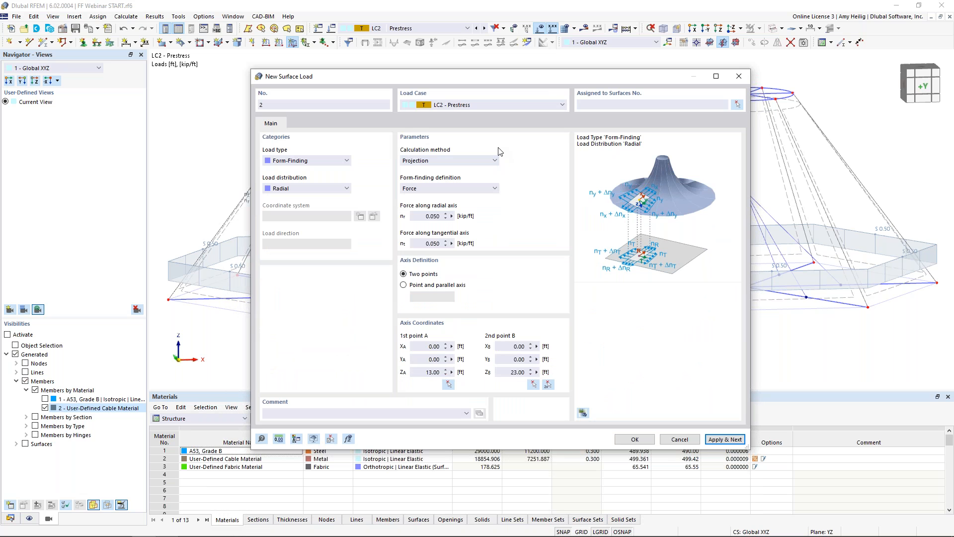
# Define the second load's axis along the other canopy's mast at X 20 ft, from Z 13 ft to the top ring centre at Z 23 ft
pyautogui.click(549, 386)
pyautogui.scroll(5, 534, 305)
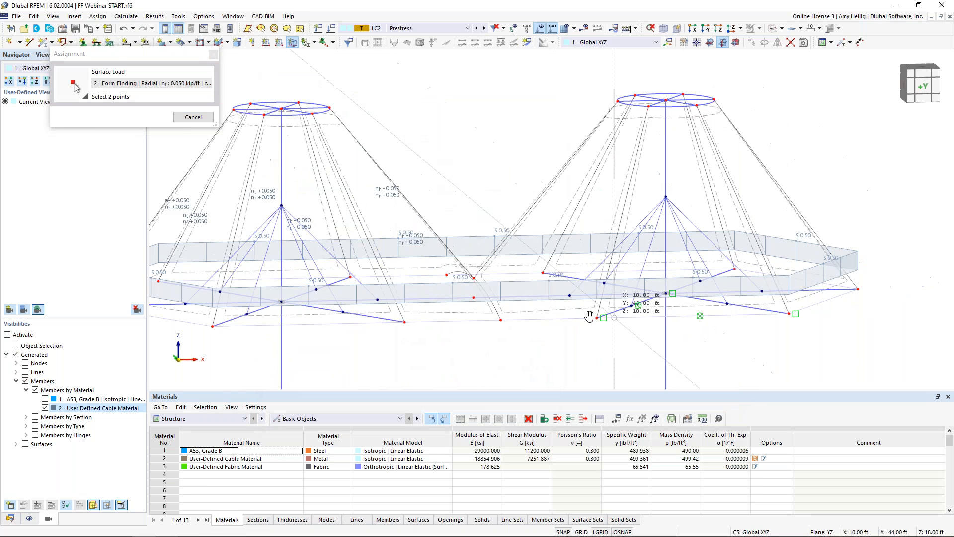
pyautogui.click(535, 305)
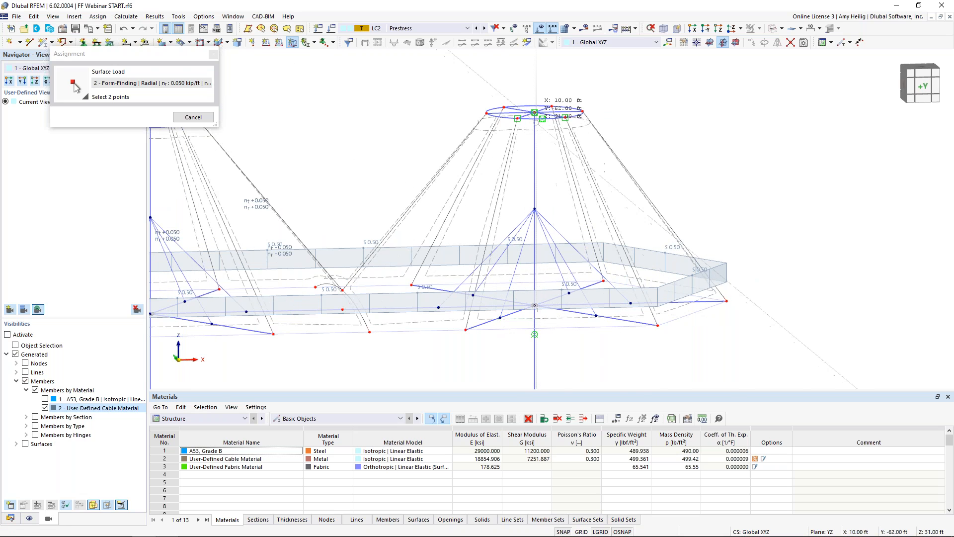
pyautogui.click(534, 112)
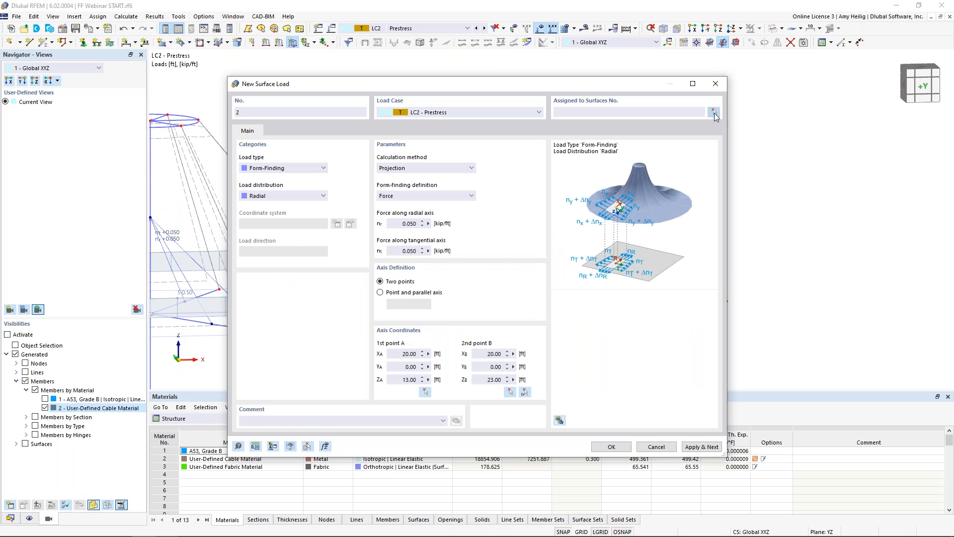
# Assign the second radial load to surfaces 7-12 of the other canopy and create it
pyautogui.click(713, 111)
pyautogui.moveTo(701, 208); pyautogui.dragTo(416, 163)
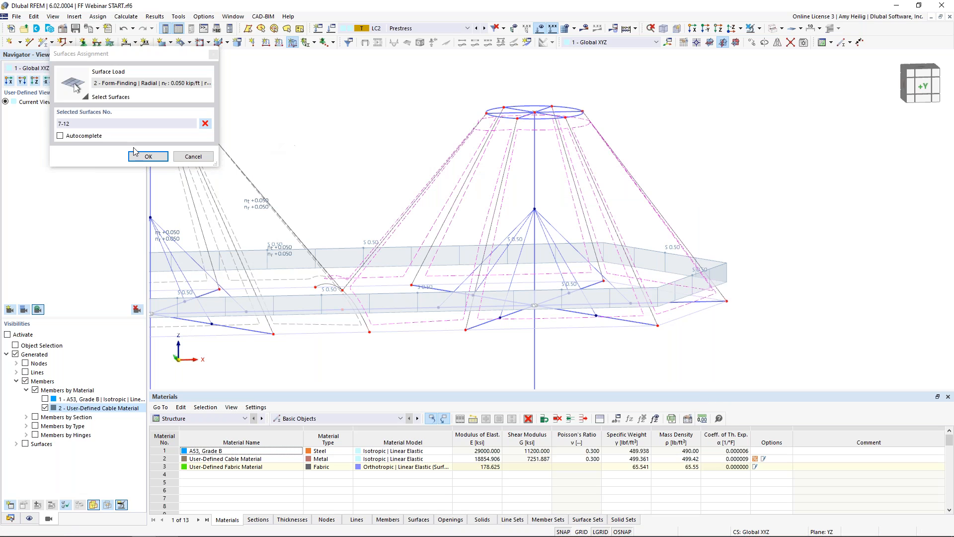
pyautogui.click(148, 157)
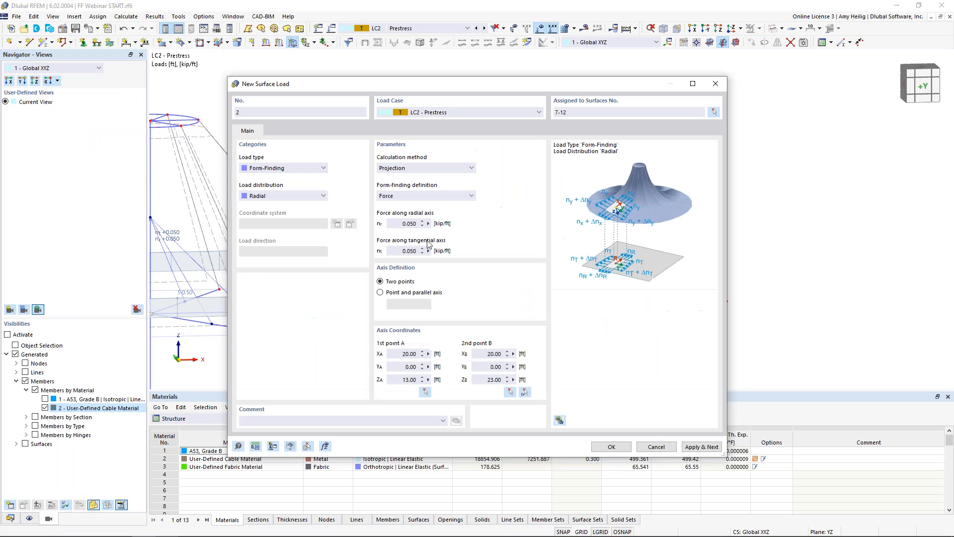
pyautogui.click(607, 442)
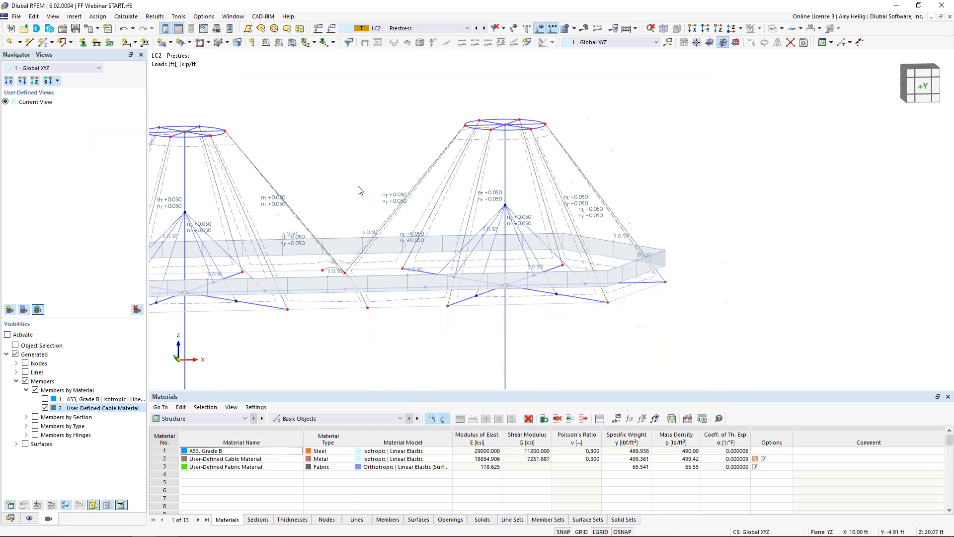
# Review the target length of finite elements in the mesh settings and accept them
pyautogui.moveTo(357, 187); pyautogui.dragTo(450, 182, button='middle')
pyautogui.scroll(-2, 450, 181)
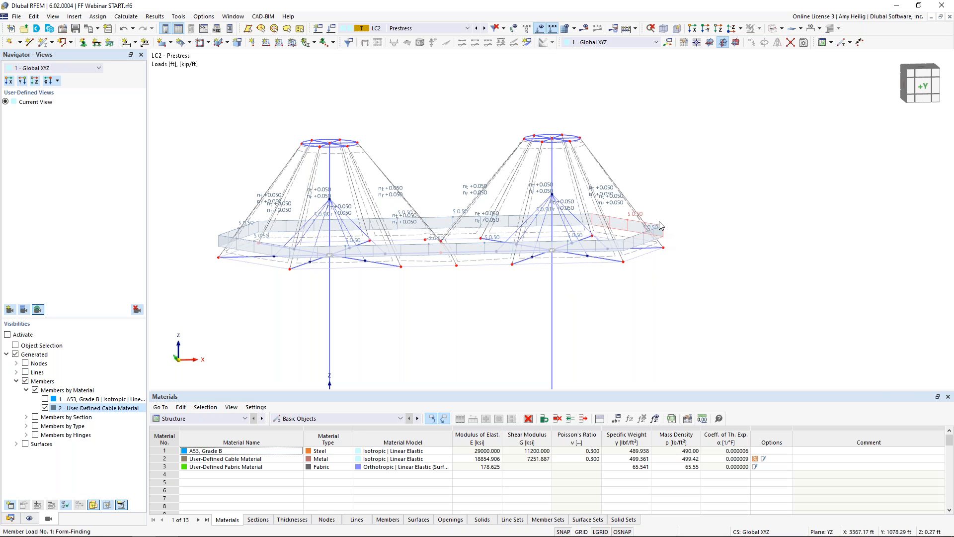
pyautogui.scroll(2, 453, 211)
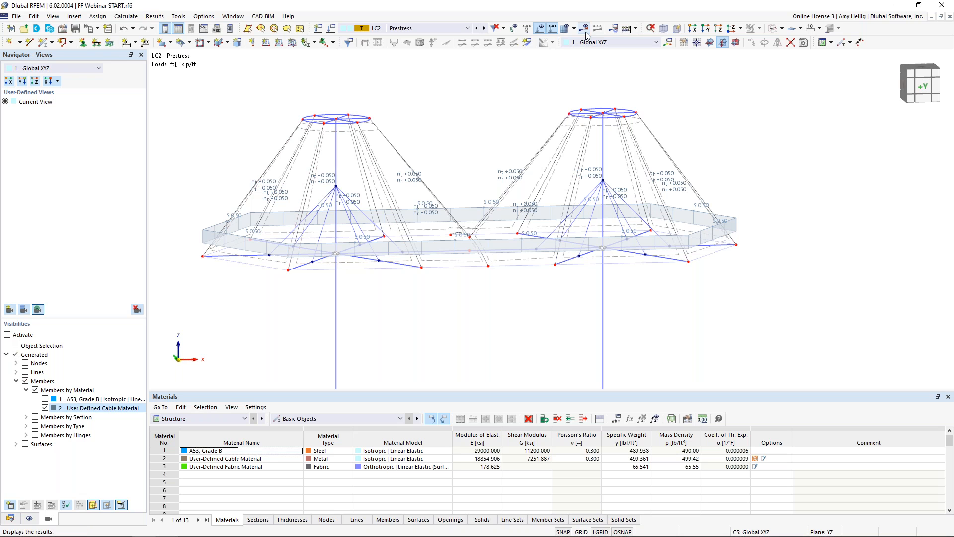
pyautogui.click(126, 17)
pyautogui.click(164, 125)
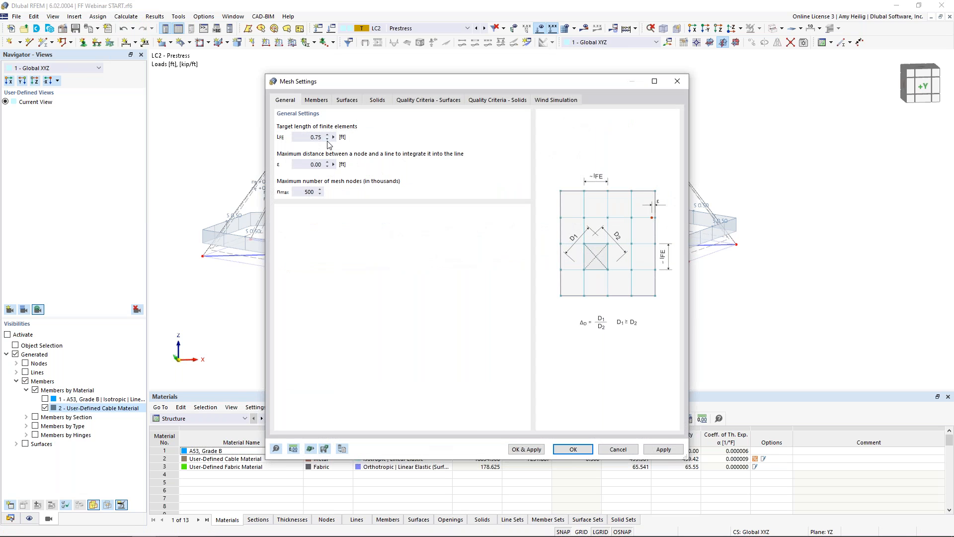
pyautogui.click(573, 449)
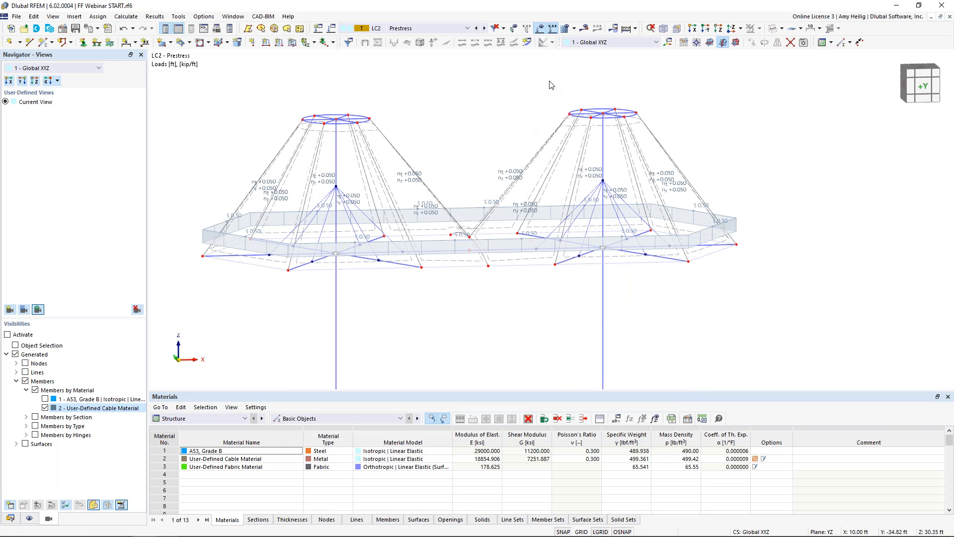
# Calculate the Prestress load case and display the global deformations on the form-found twin-cone membrane
pyautogui.click(585, 27)
pyautogui.click(536, 315)
pyautogui.moveTo(397, 137); pyautogui.dragTo(444, 132, button='middle')
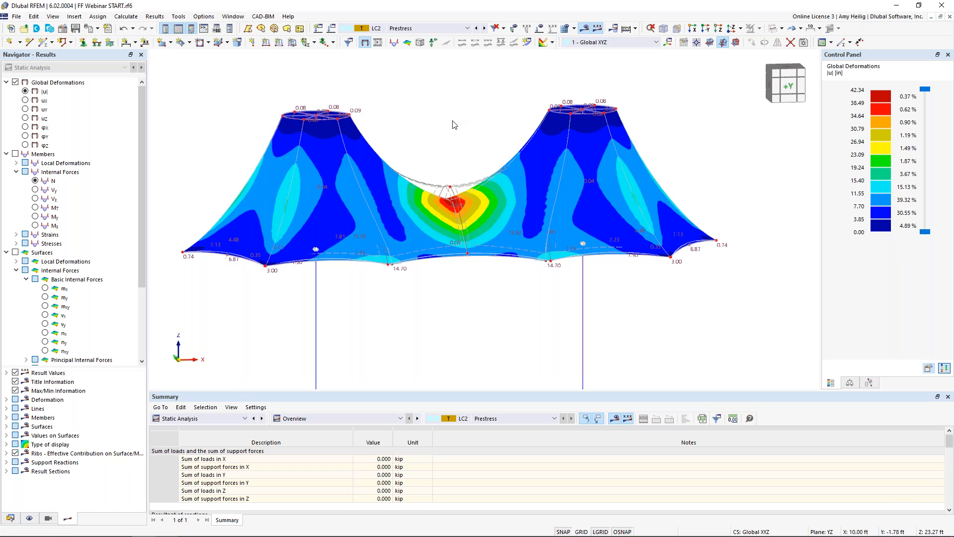
pyautogui.moveTo(457, 153); pyautogui.dragTo(469, 128, button='middle')
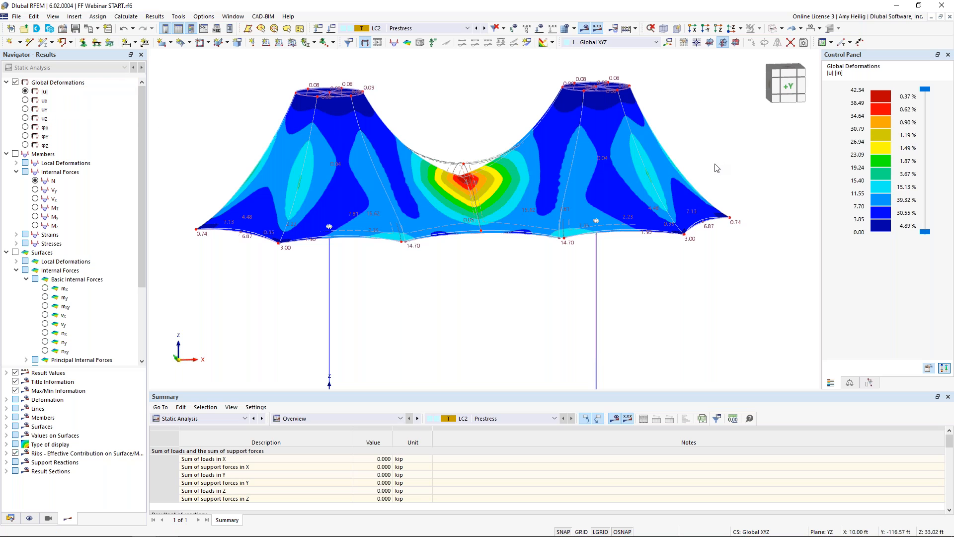
pyautogui.keyDown('ctrl'); pyautogui.moveTo(599, 220); pyautogui.dragTo(502, 195, button='middle'); pyautogui.keyUp('ctrl')
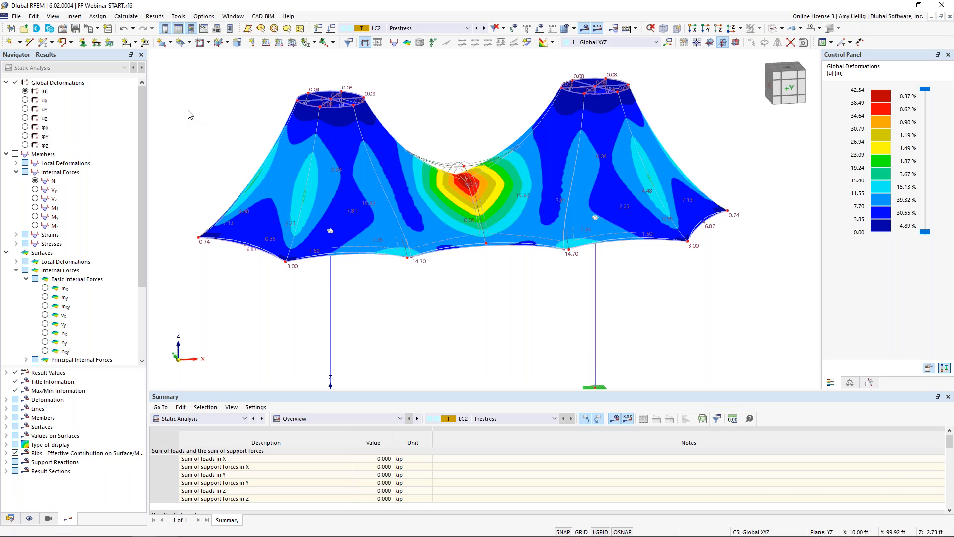
# Display the member axial forces N, isolate the user-defined cable material members to inspect them, and restore the full model
pyautogui.click(15, 154)
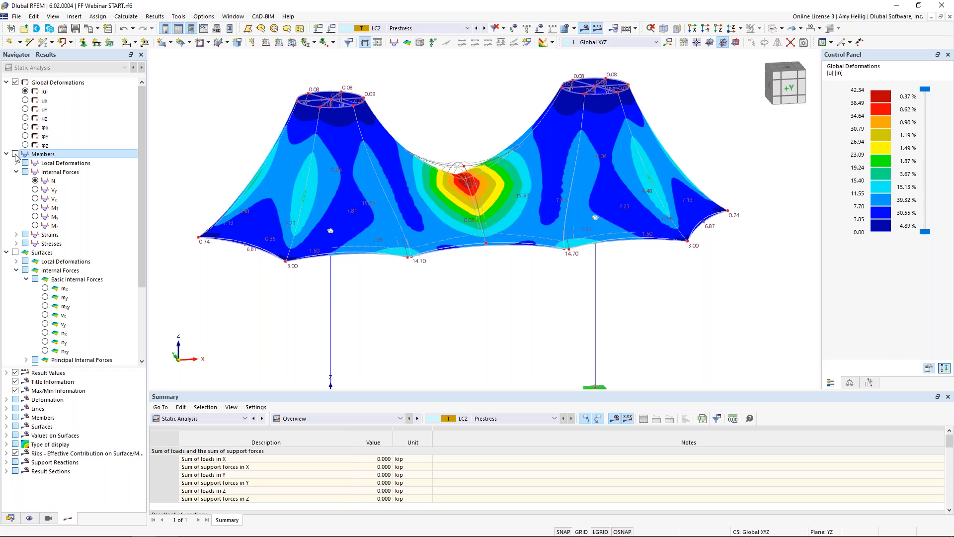
pyautogui.moveTo(402, 284); pyautogui.dragTo(424, 261, button='middle')
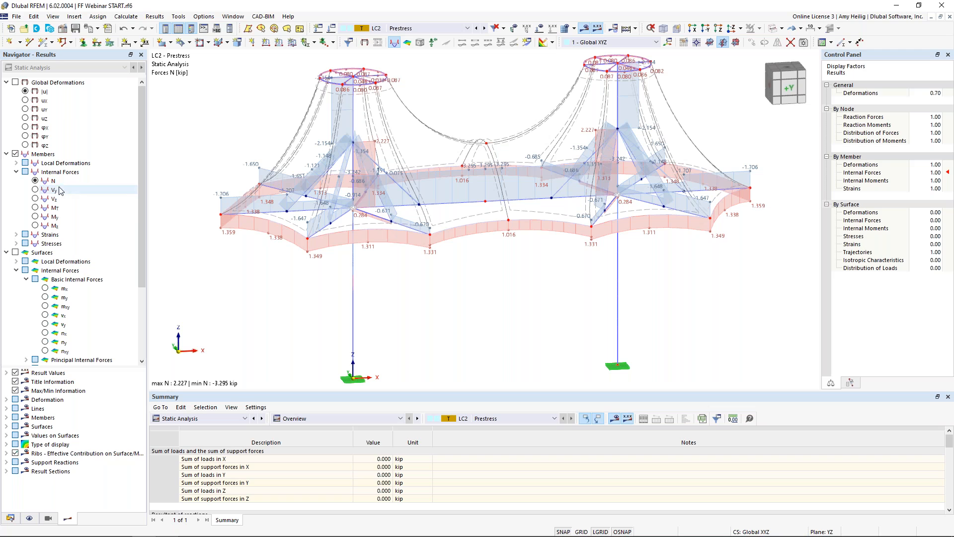
pyautogui.click(48, 519)
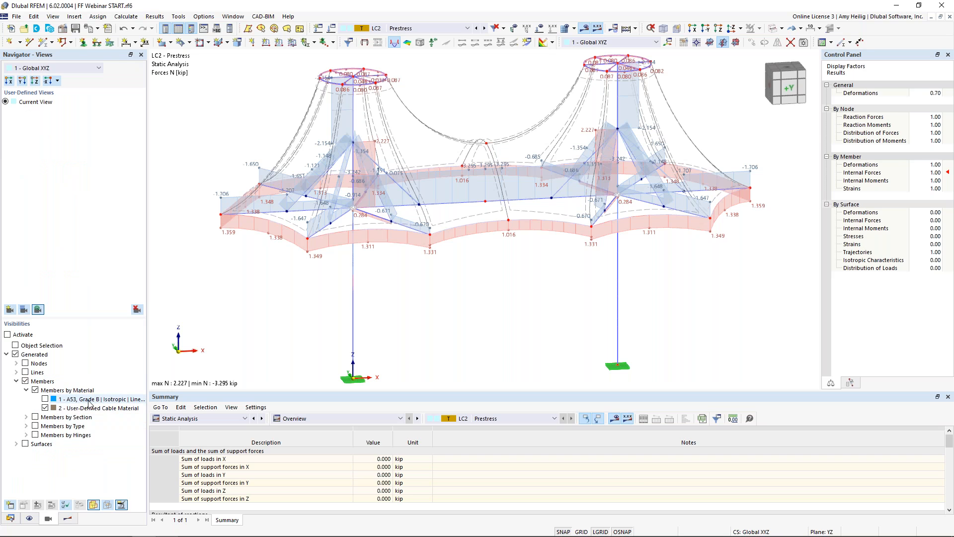
pyautogui.click(47, 410)
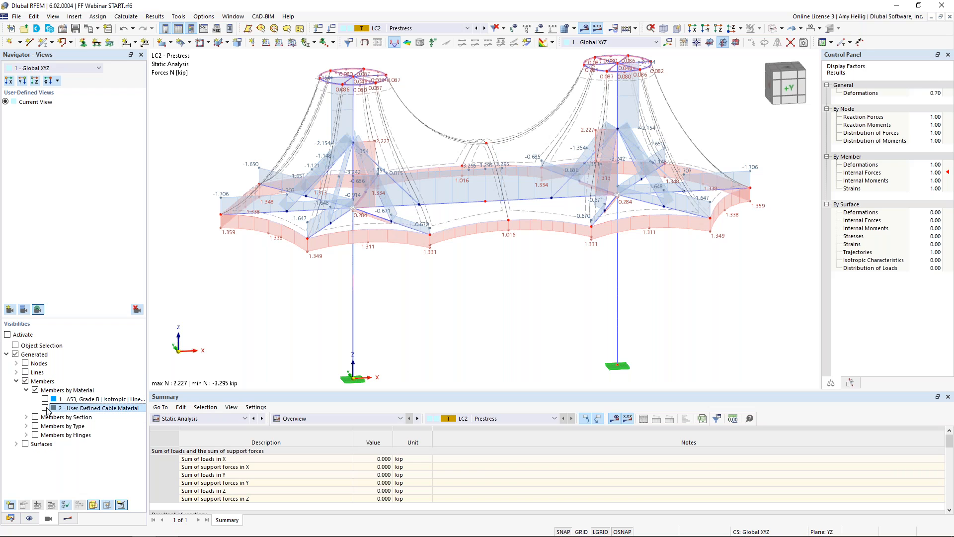
pyautogui.click(45, 408)
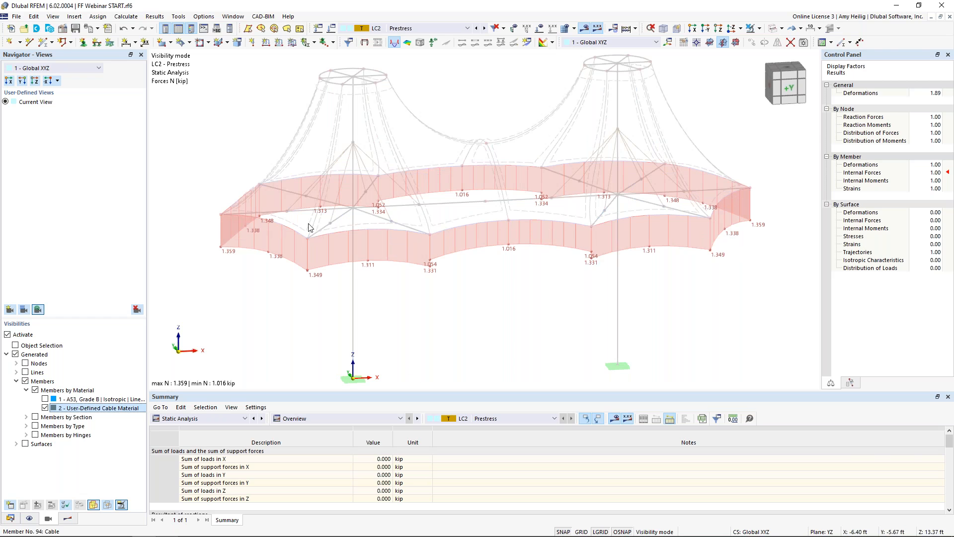
pyautogui.moveTo(618, 284)
pyautogui.keyDown('ctrl'); pyautogui.mouseDown(button='middle')
pyautogui.moveTo(530, 289)
pyautogui.moveTo(619, 276)
pyautogui.mouseUp(button='middle'); pyautogui.keyUp('ctrl')
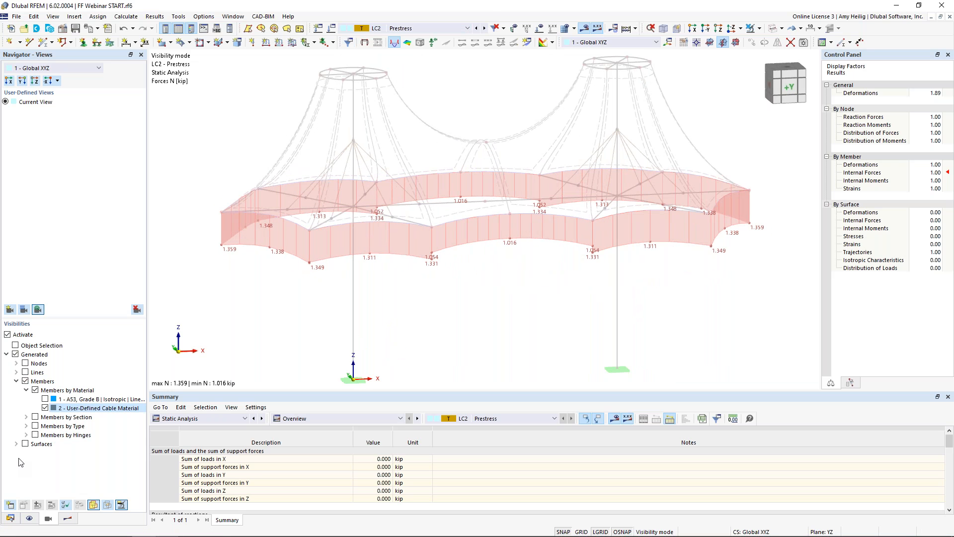
pyautogui.click(748, 31)
# Replace the member results with the surface axial forces nx and then ny, shown with their colour scale
pyautogui.click(68, 521)
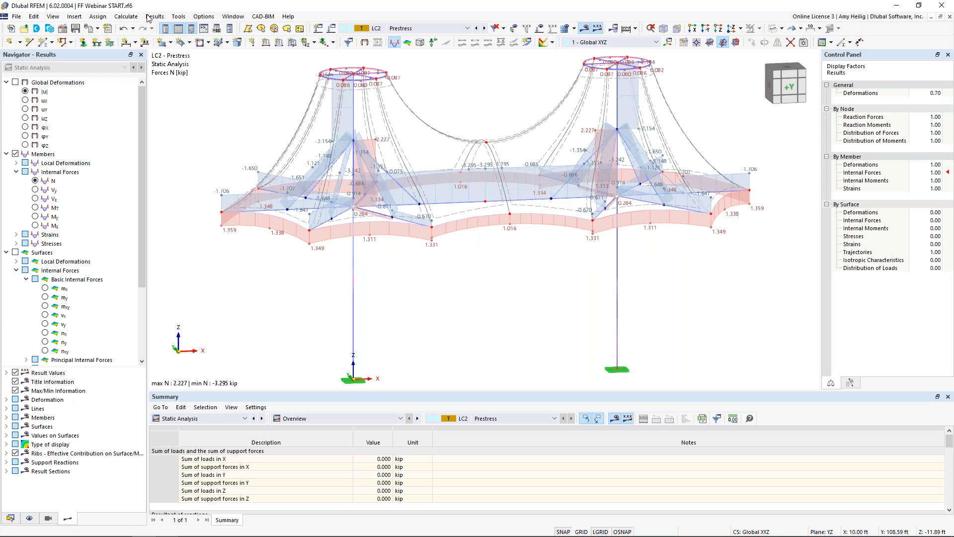
pyautogui.click(15, 154)
pyautogui.click(6, 154)
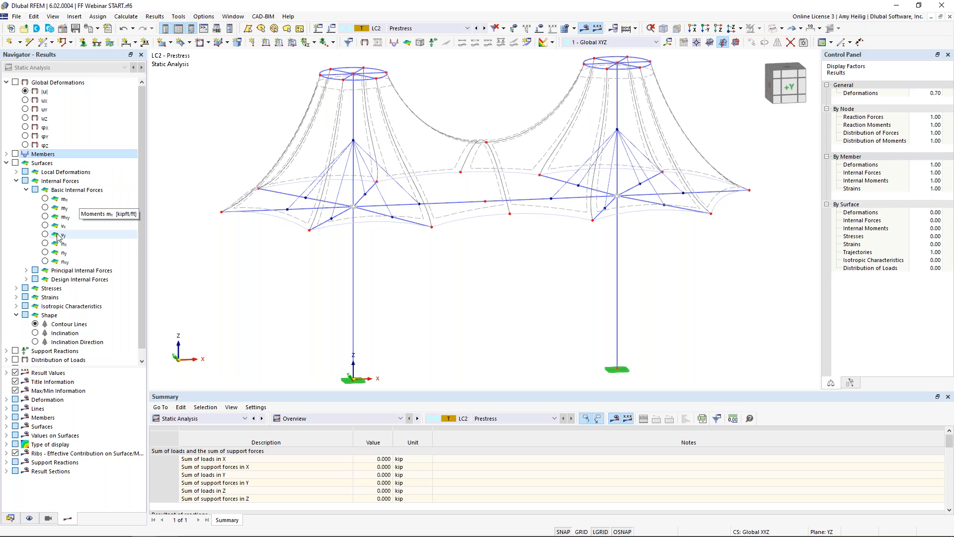
pyautogui.click(44, 243)
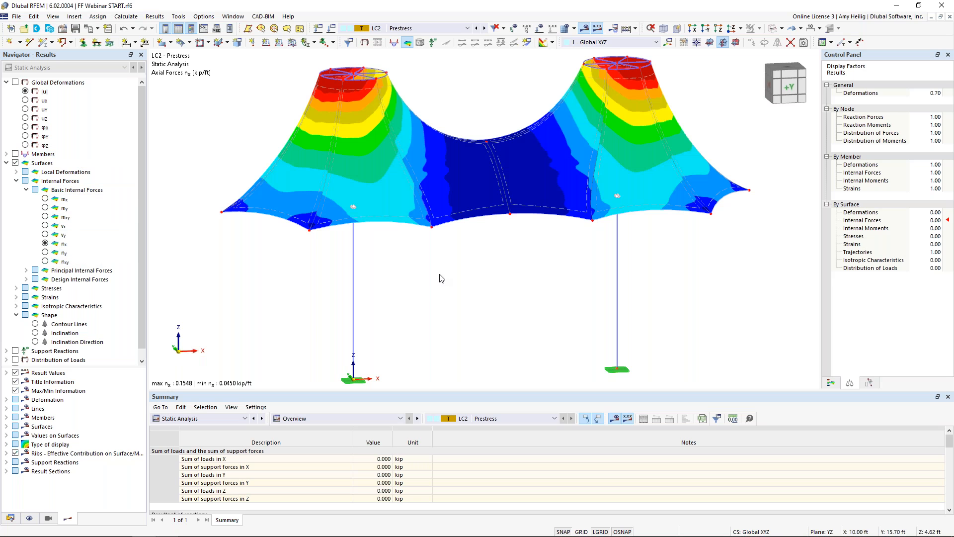
pyautogui.scroll(-3, 454, 266)
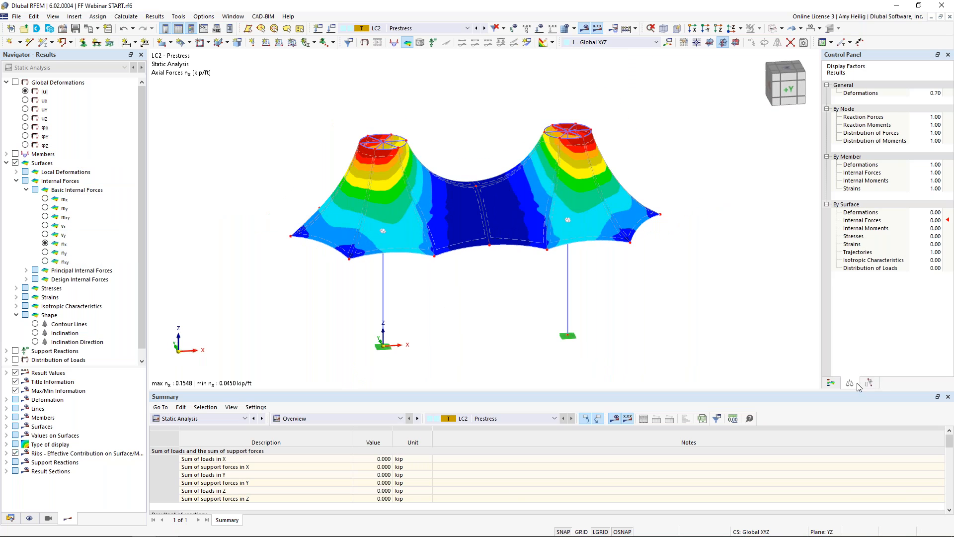
pyautogui.click(830, 383)
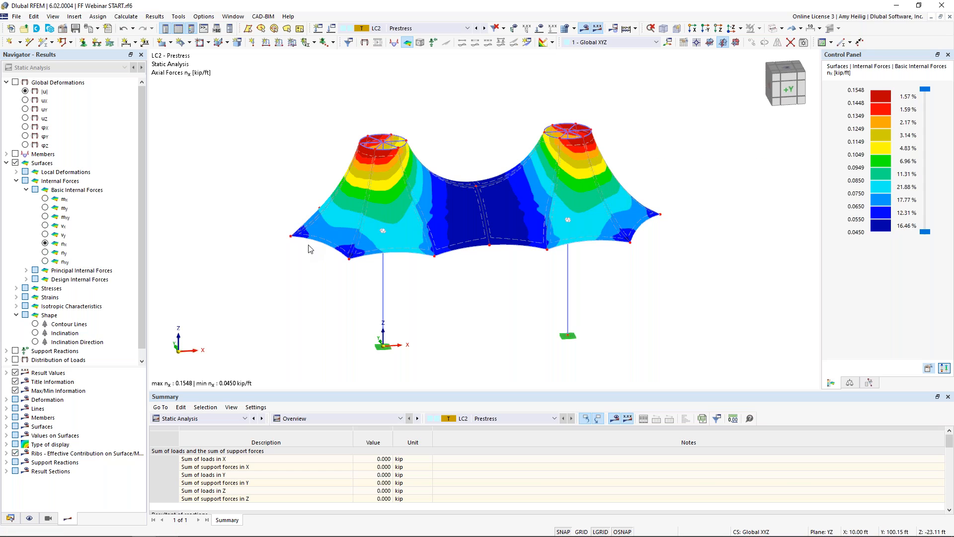
pyautogui.click(45, 253)
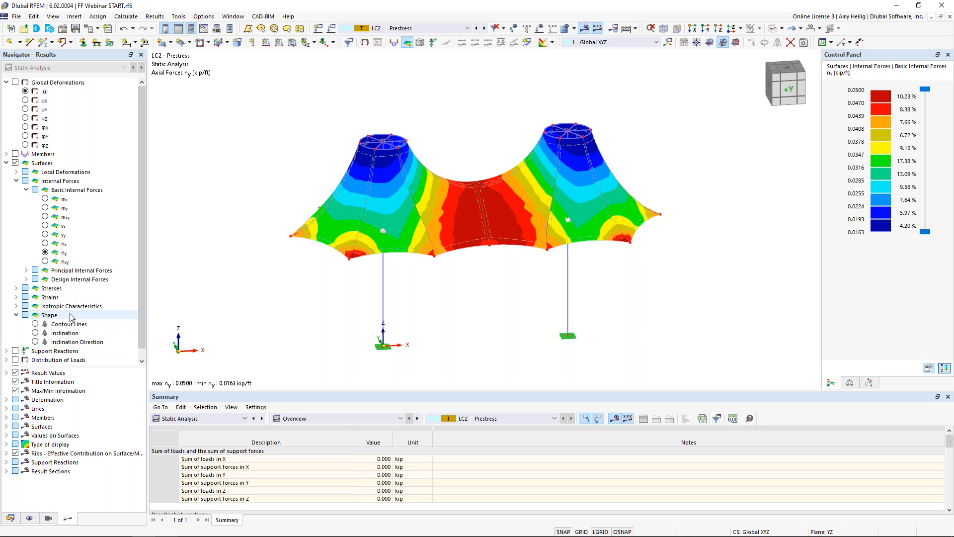
# Display the surface shape results as contour lines, followed by the inclination plot
pyautogui.click(36, 325)
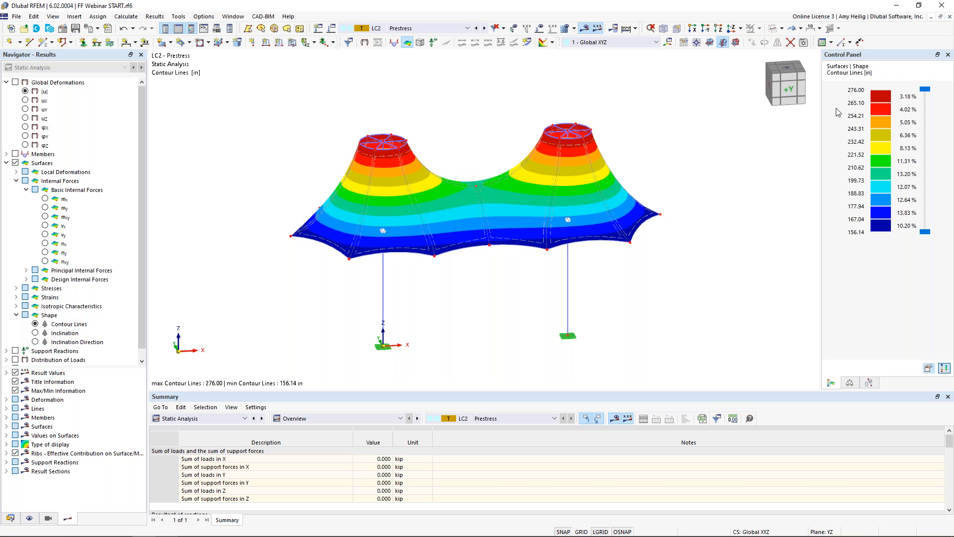
pyautogui.click(35, 333)
pyautogui.moveTo(517, 275); pyautogui.dragTo(522, 298, button='middle')
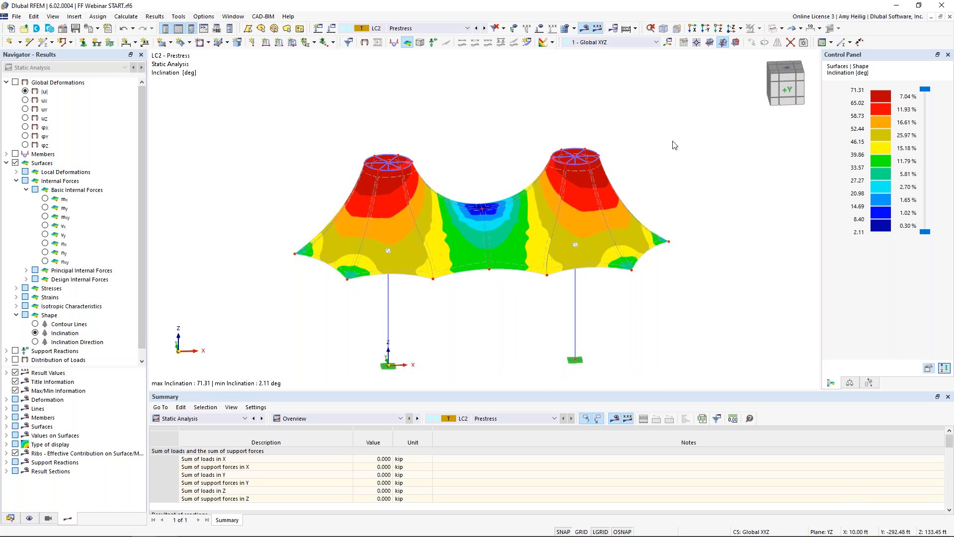
# Display the inclination direction of the surfaces, reduce the trajectories display factor to 0.13, and examine the flow lines
pyautogui.click(35, 342)
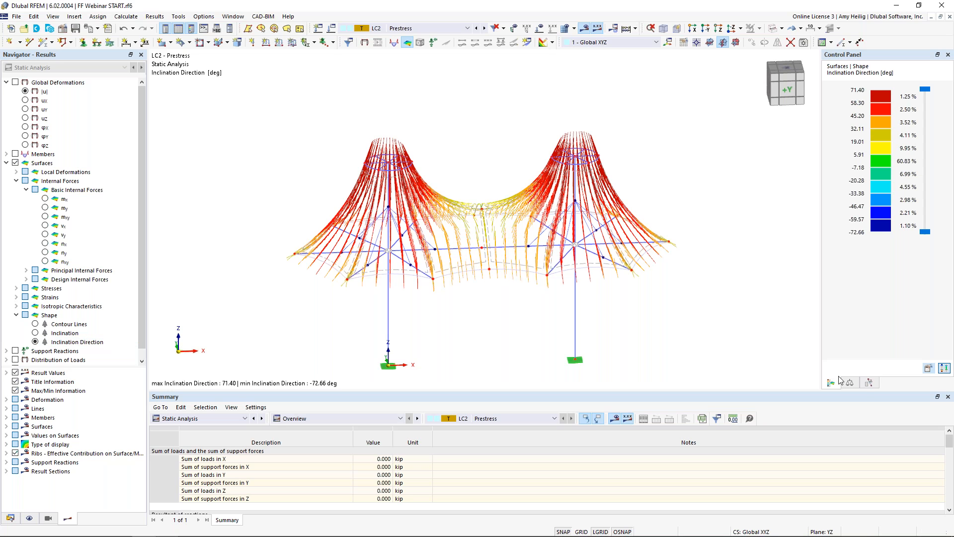
pyautogui.click(849, 383)
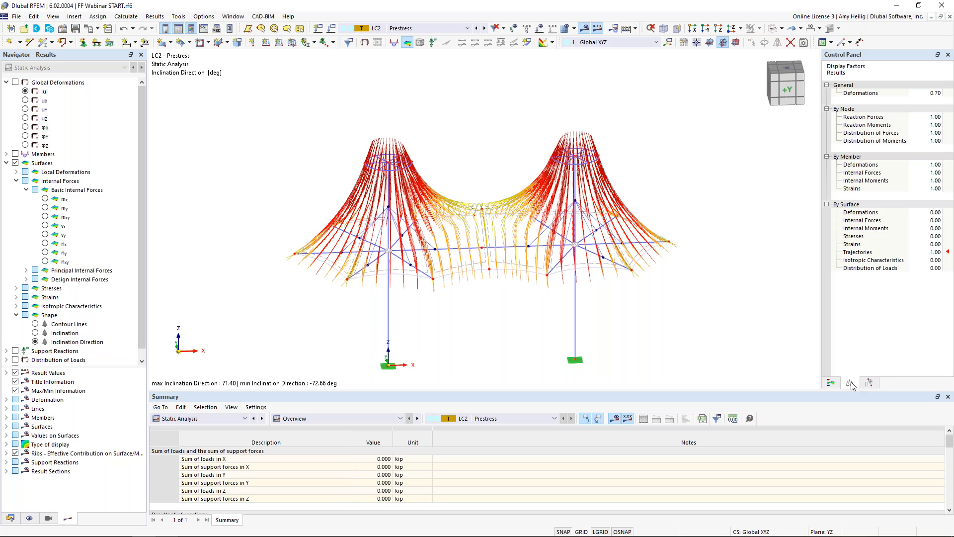
pyautogui.click(935, 254)
pyautogui.click(938, 254)
pyautogui.click(938, 253)
pyautogui.click(938, 253)
pyautogui.click(938, 255)
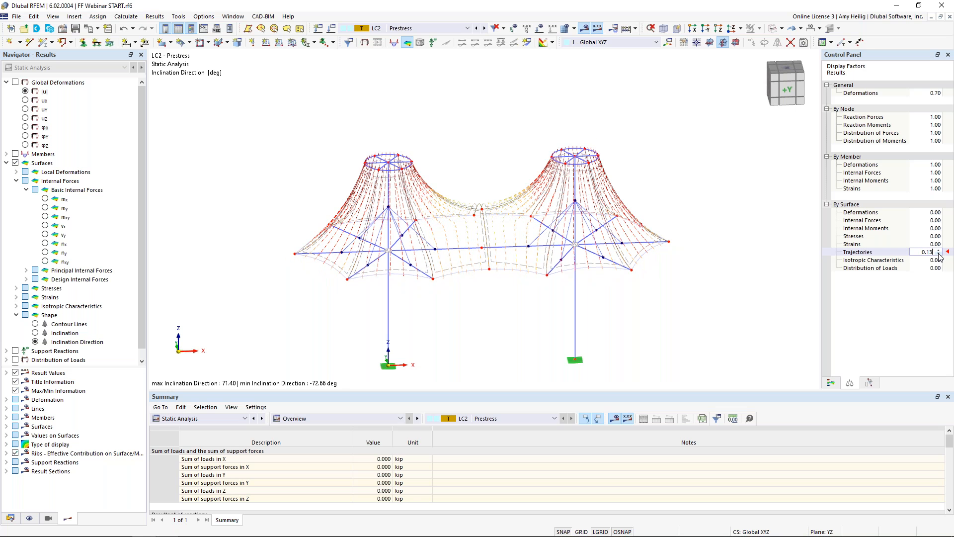
pyautogui.moveTo(368, 231); pyautogui.dragTo(348, 232, button='middle')
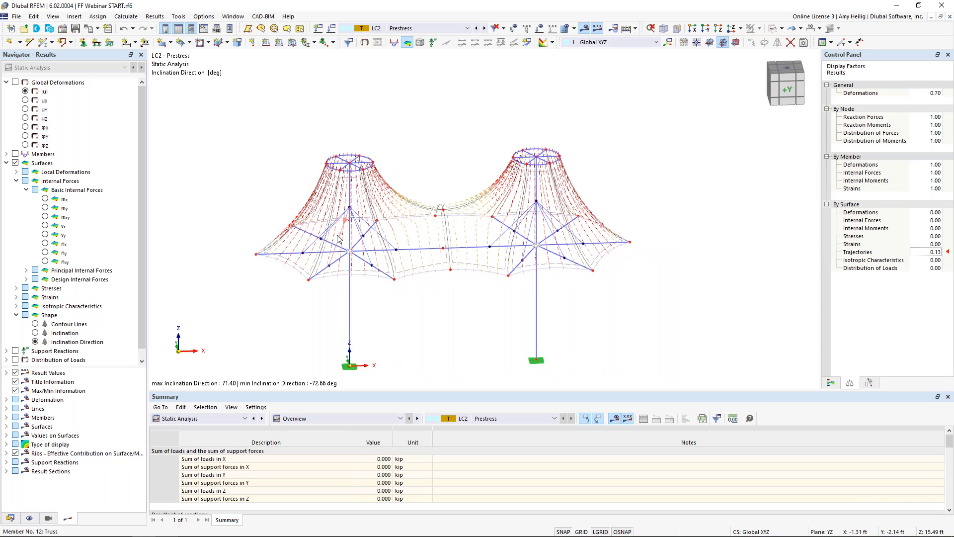
pyautogui.scroll(5, 311, 203)
pyautogui.moveTo(310, 204)
pyautogui.keyDown('ctrl'); pyautogui.mouseDown(button='middle')
pyautogui.moveTo(477, 273)
pyautogui.moveTo(533, 277)
pyautogui.moveTo(564, 268)
pyautogui.moveTo(619, 207)
pyautogui.moveTo(586, 223)
pyautogui.moveTo(371, 270)
pyautogui.moveTo(393, 243)
pyautogui.moveTo(301, 205)
pyautogui.mouseUp(button='middle'); pyautogui.keyUp('ctrl')
pyautogui.scroll(-4, 300, 206)
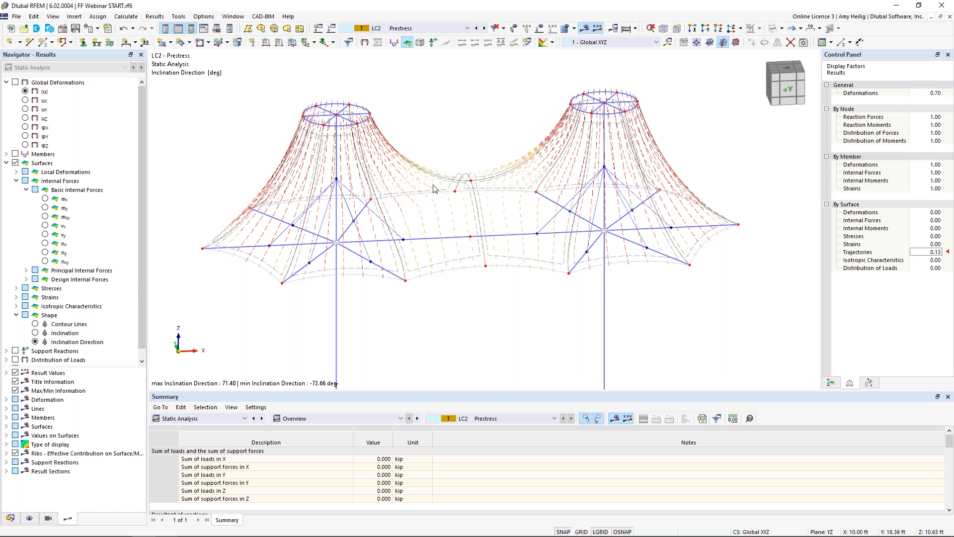
# Hide the results and create load case LC3 named Live with the Live load action category
pyautogui.click(584, 28)
pyautogui.scroll(-3, 522, 299)
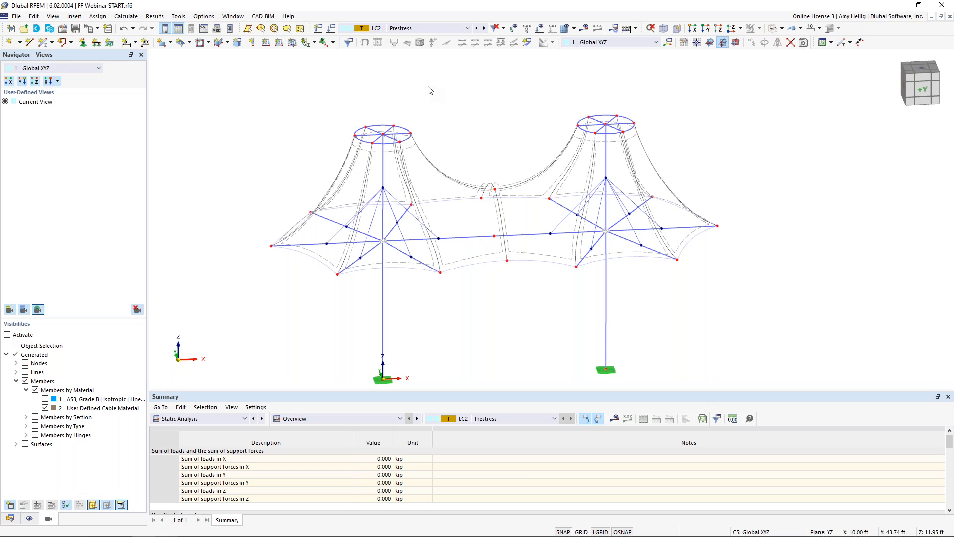
pyautogui.click(330, 30)
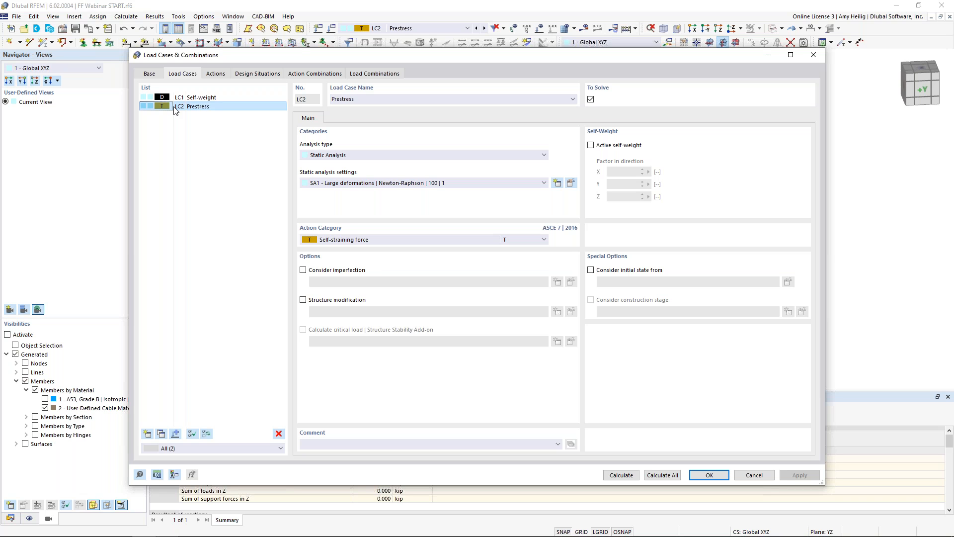
pyautogui.click(147, 434)
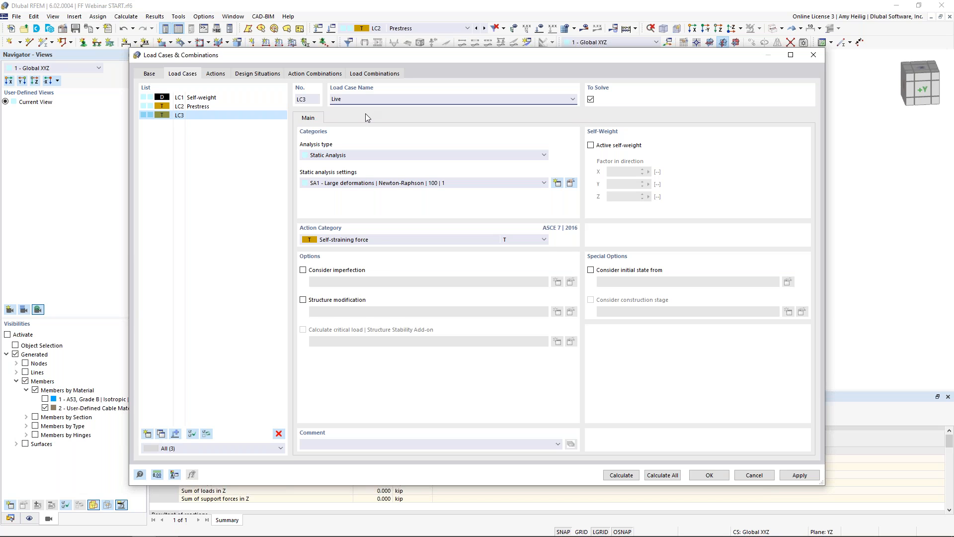
pyautogui.click(374, 237)
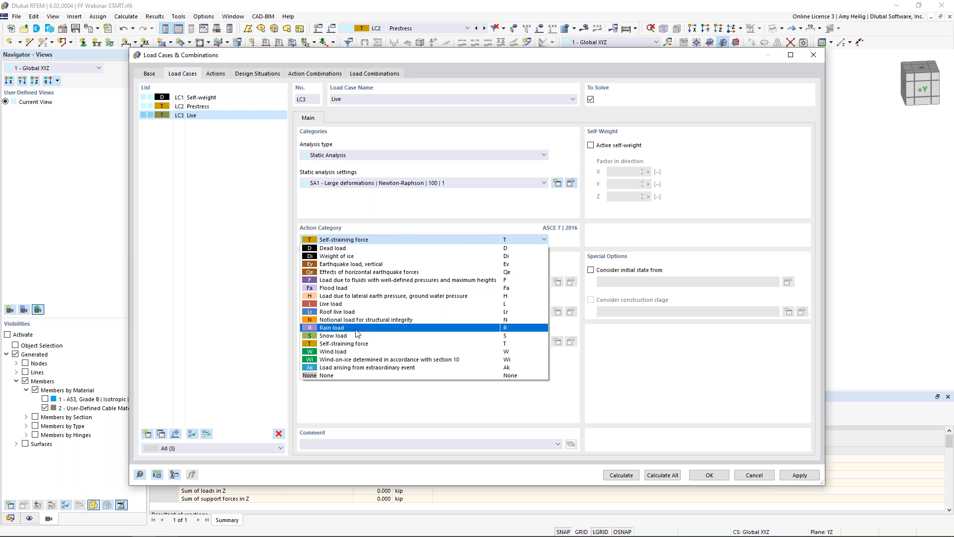
pyautogui.click(347, 306)
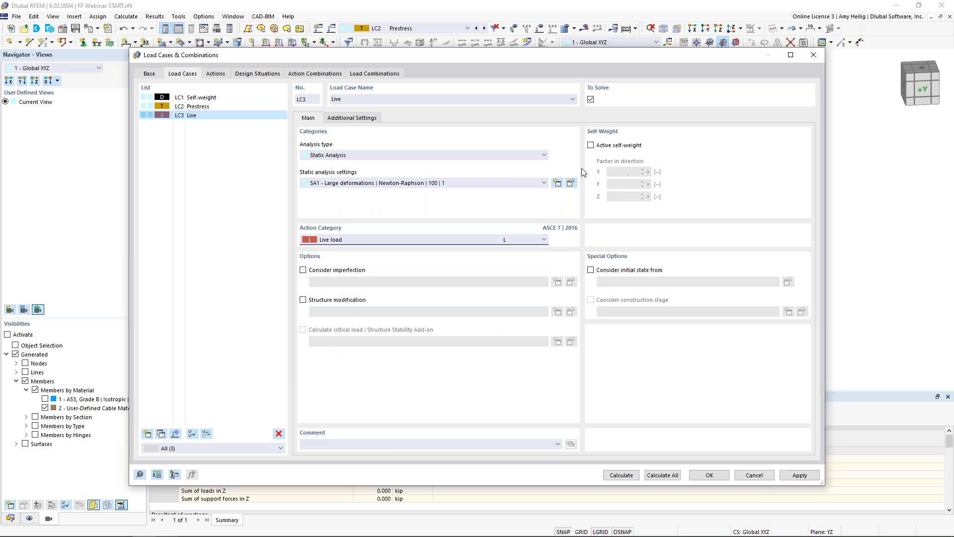
pyautogui.click(709, 475)
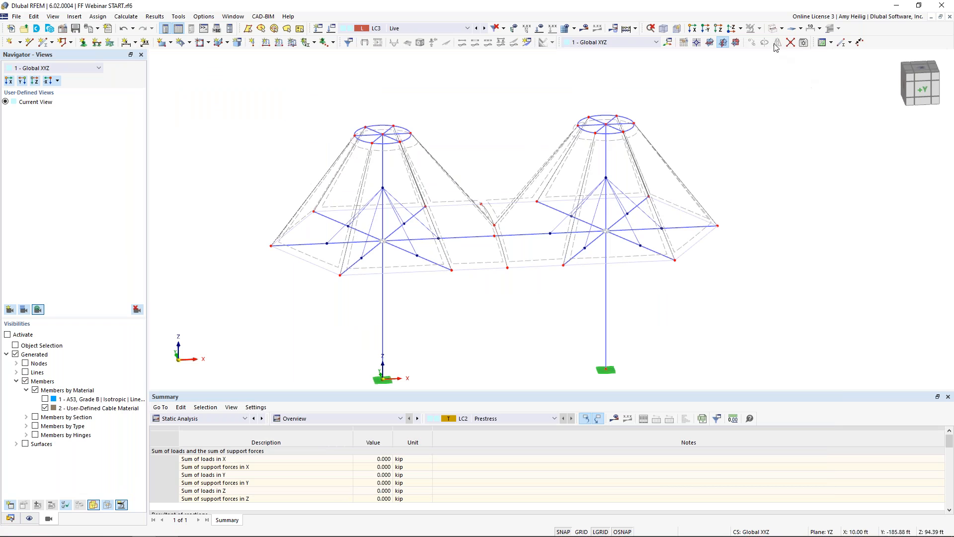
# Show the model in transparent solid rendering and define a uniform LC3 surface load of 0.005 ksf in the local z-direction
pyautogui.click(773, 31)
pyautogui.click(773, 30)
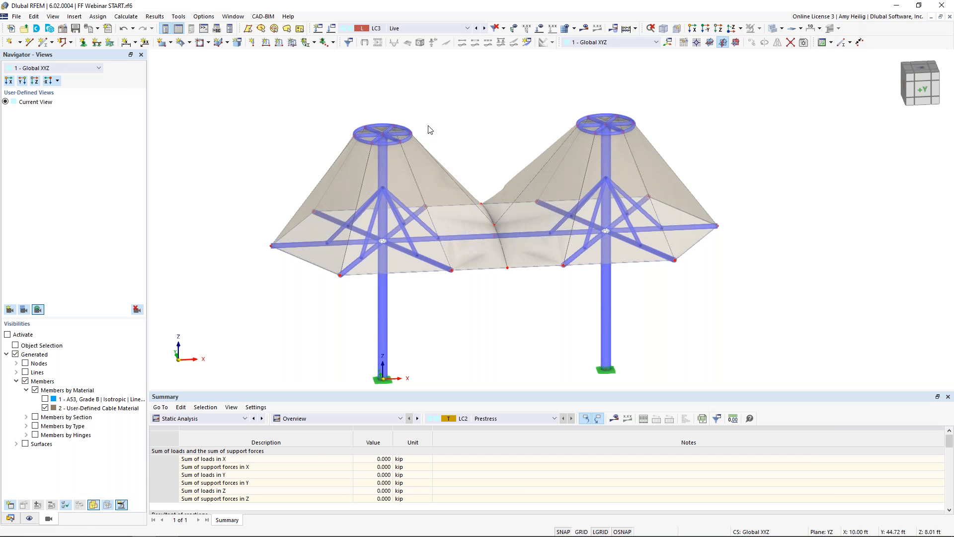
pyautogui.click(292, 43)
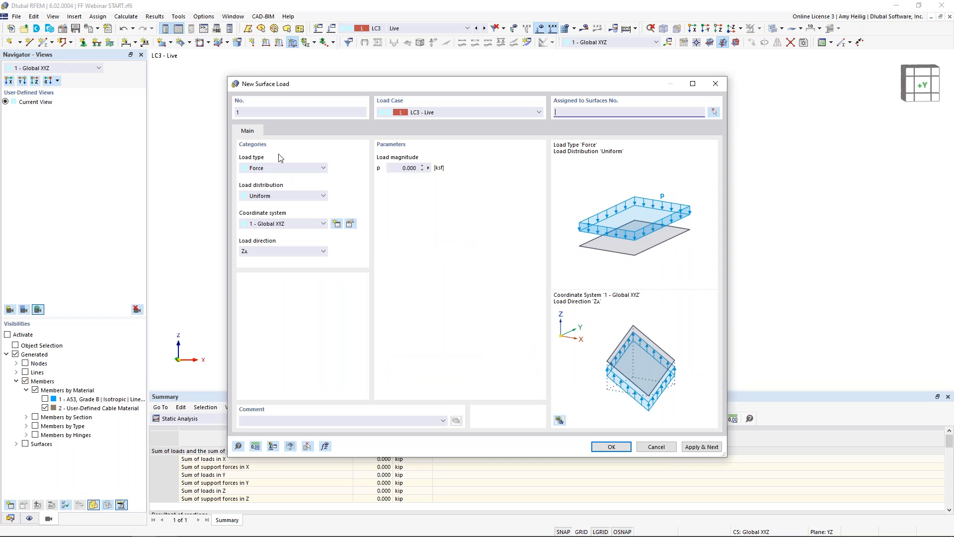
pyautogui.click(403, 169)
pyautogui.write('0.005')
pyautogui.click(278, 224)
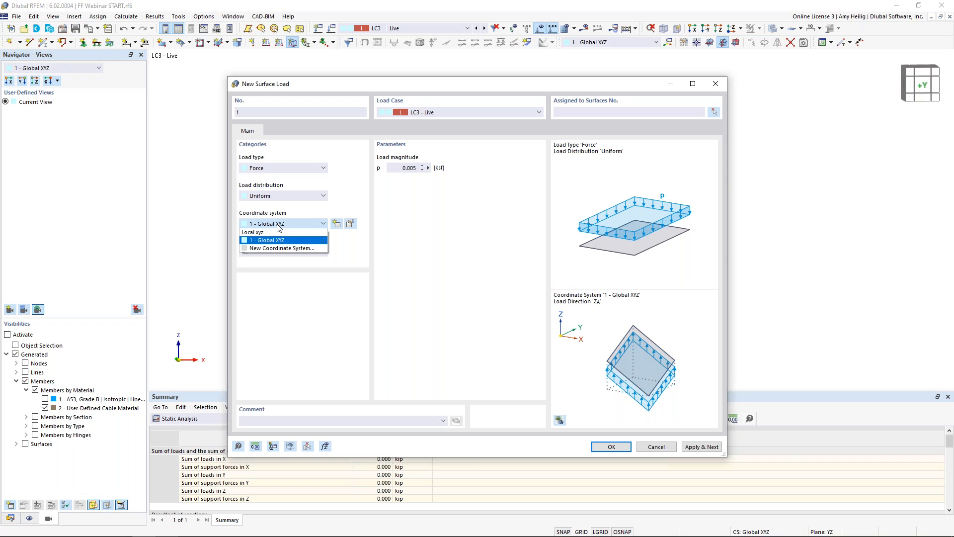
pyautogui.click(266, 237)
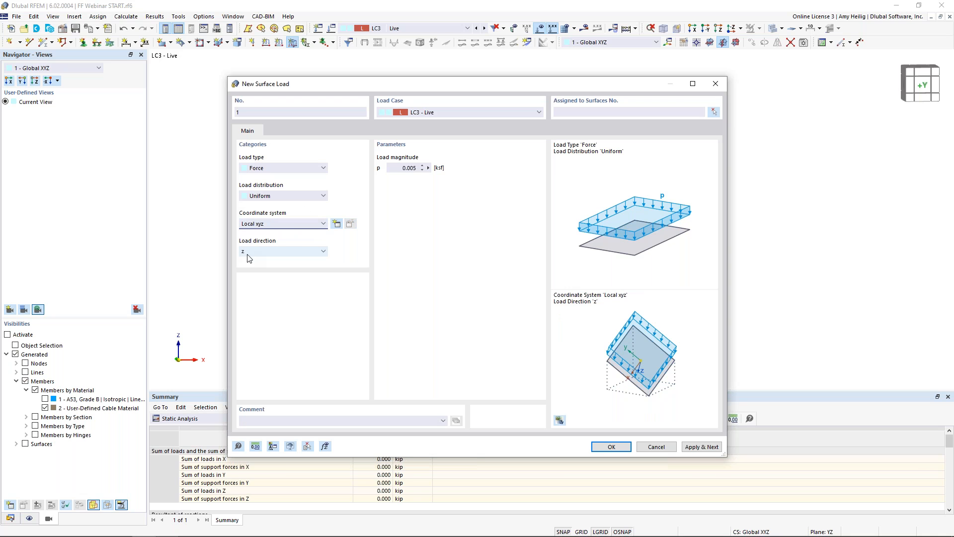
# Assign the surface load to all fabric surfaces of both cones by selecting the whole structure
pyautogui.click(605, 448)
pyautogui.moveTo(761, 277); pyautogui.dragTo(247, 94)
pyautogui.click(151, 158)
pyautogui.keyDown('ctrl'); pyautogui.moveTo(682, 192); pyautogui.dragTo(723, 201, button='middle'); pyautogui.keyUp('ctrl')
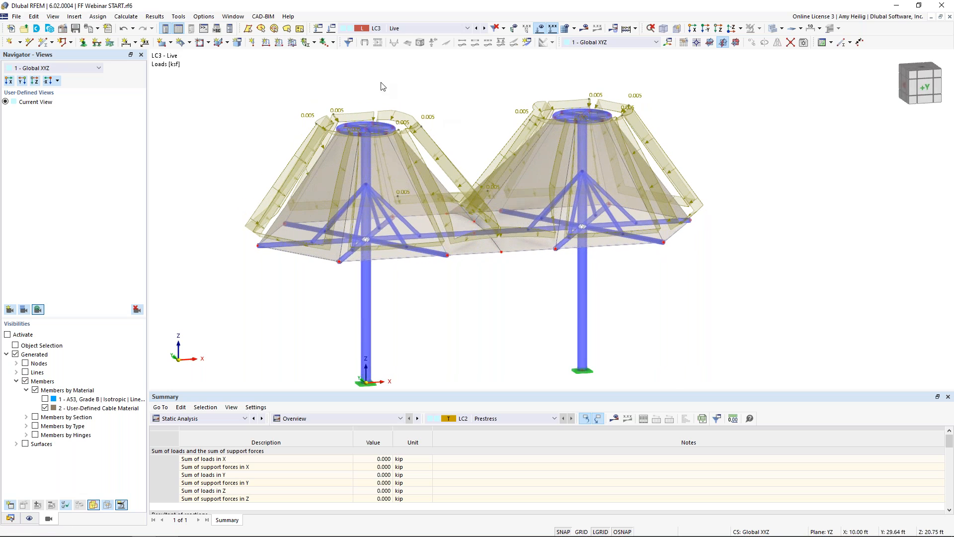
# Make load cases LC1 Self-weight and LC3 Live consider the initial state from LC2 - Prestress
pyautogui.click(332, 29)
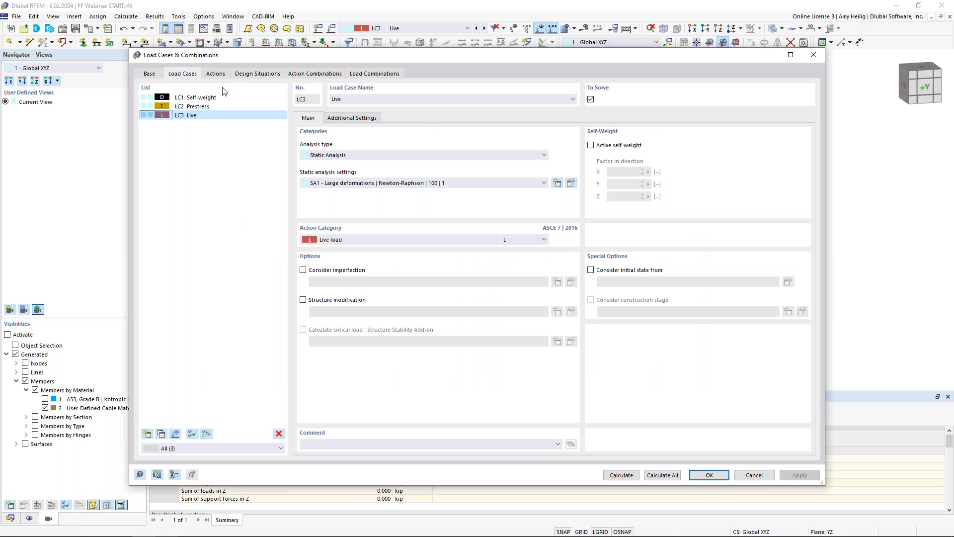
pyautogui.click(199, 98)
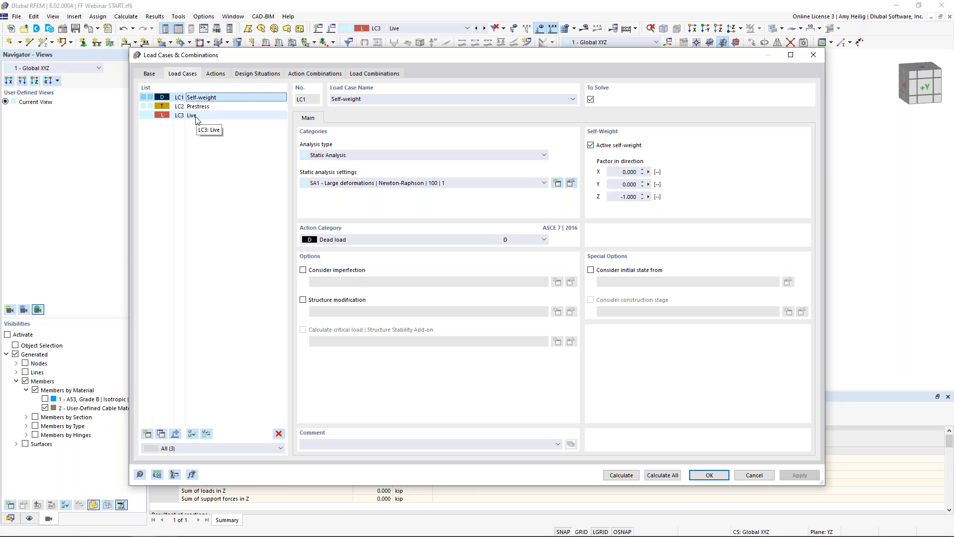
pyautogui.keyDown('ctrl'); pyautogui.click(196, 115); pyautogui.keyUp('ctrl')
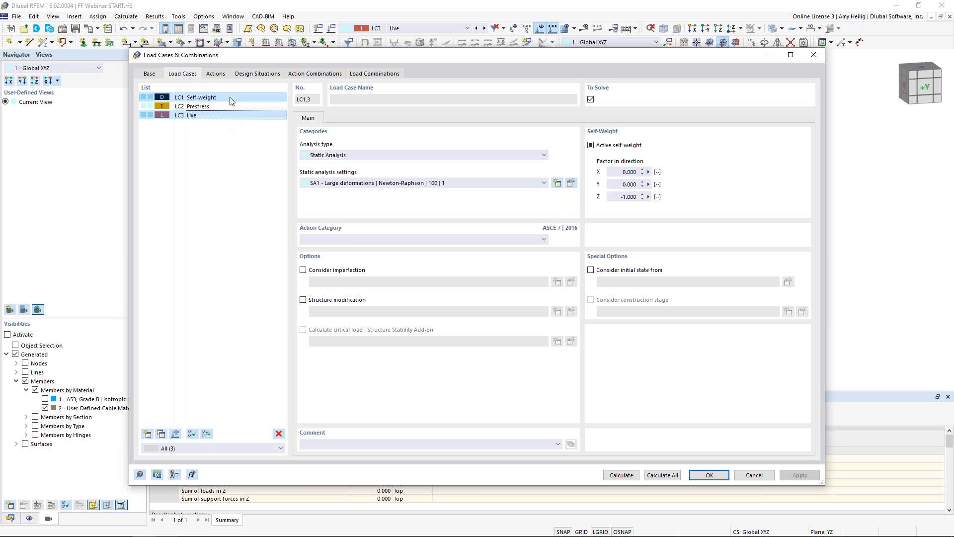
pyautogui.click(590, 270)
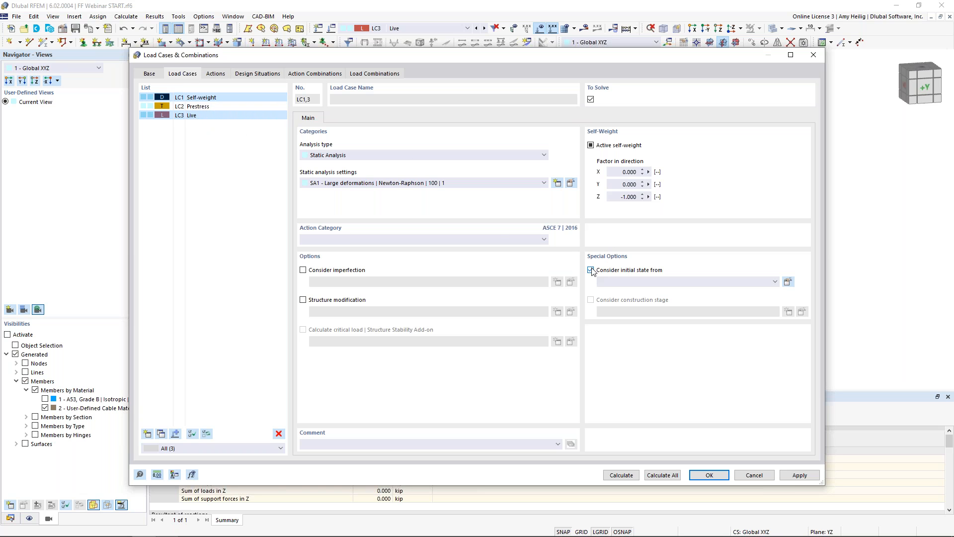
pyautogui.click(639, 281)
pyautogui.click(642, 297)
pyautogui.click(194, 182)
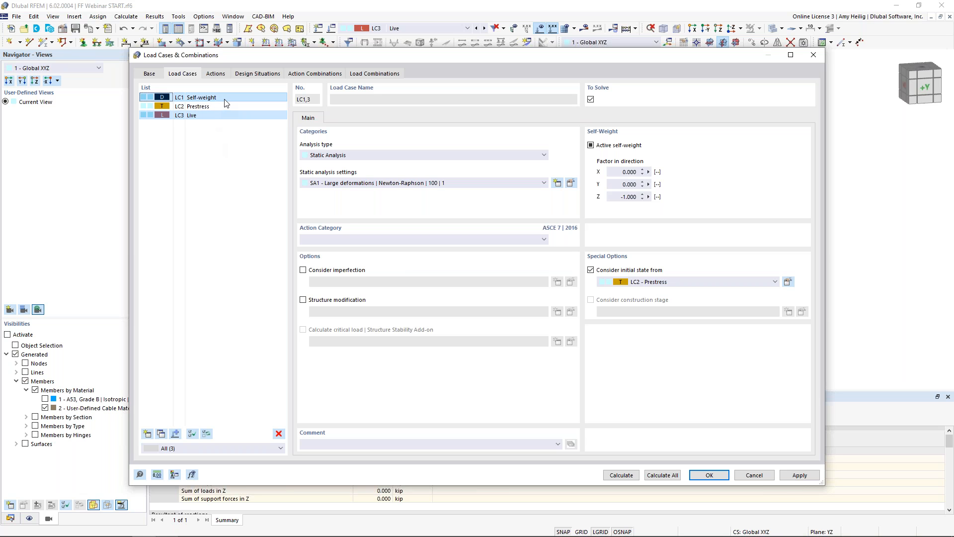
# Create load case LC4 named Wind with the Wind load action category
pyautogui.click(217, 116)
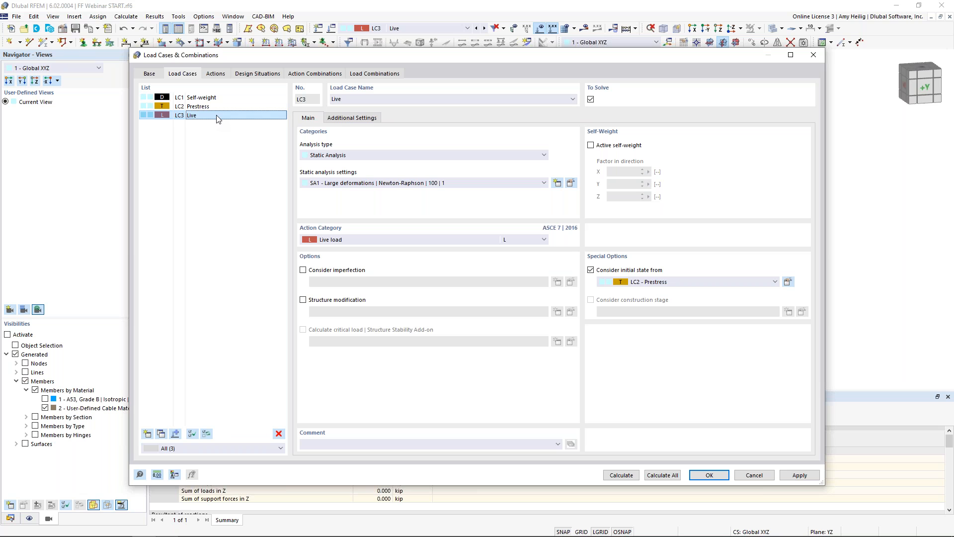
pyautogui.click(148, 433)
pyautogui.write('Wind')
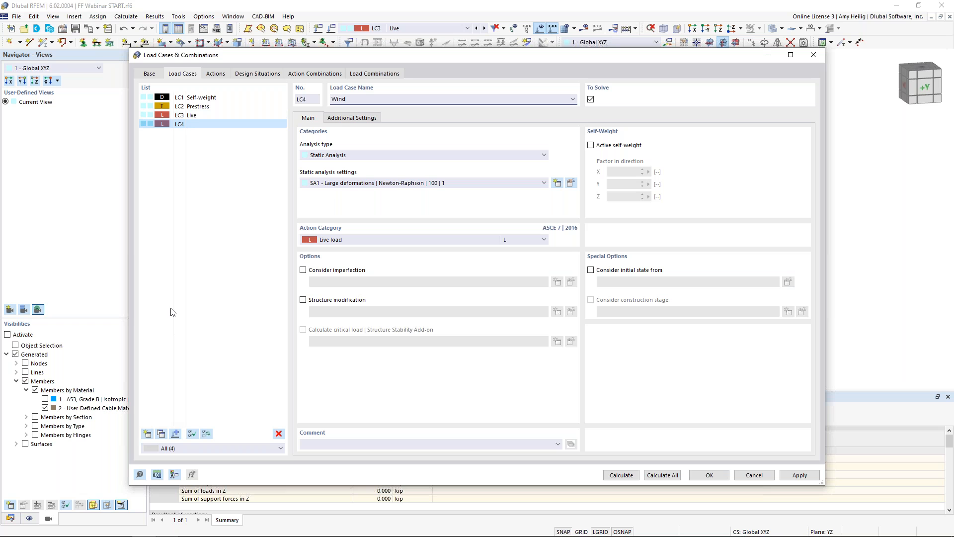
pyautogui.click(361, 242)
pyautogui.click(358, 352)
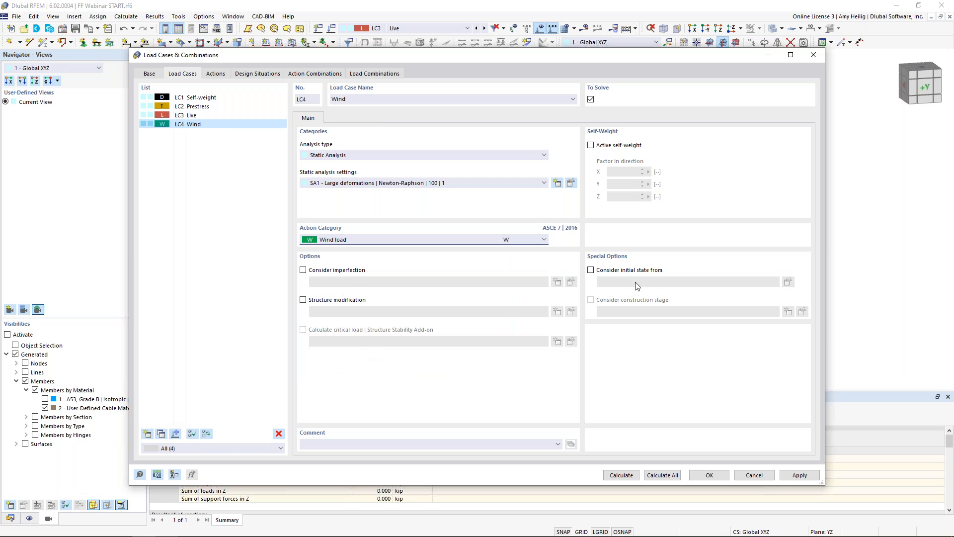
# Have LC4 consider the initial state from LC2 - Prestress and set its analysis type to Wind Simulation
pyautogui.click(591, 270)
pyautogui.click(624, 280)
pyautogui.click(643, 299)
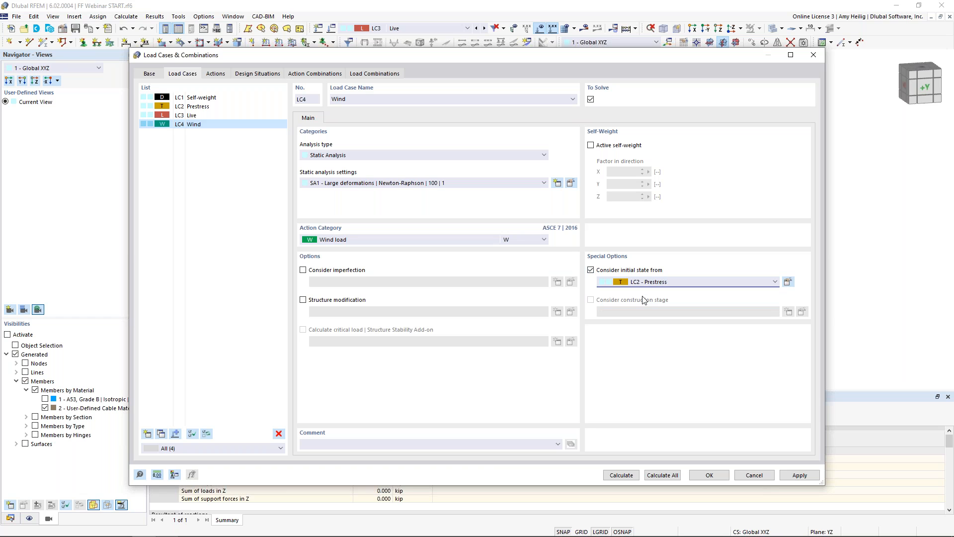
pyautogui.click(381, 155)
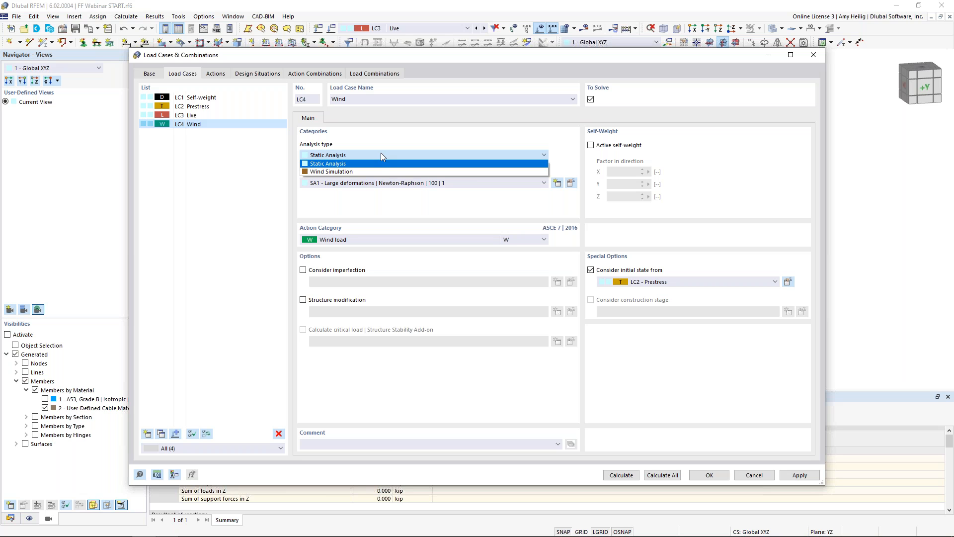
pyautogui.click(372, 171)
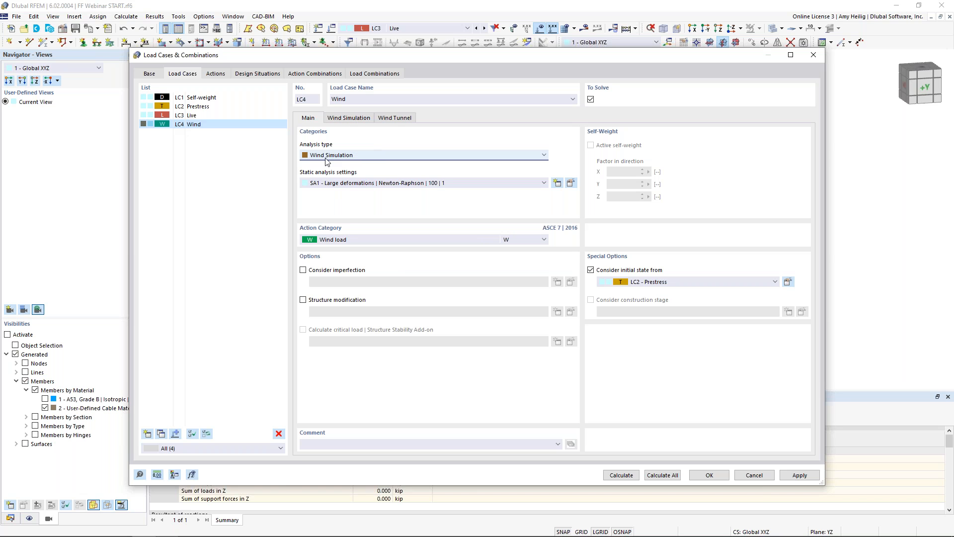
# Review the WA1 wind simulation analysis settings, including steady flow, and the ASCE 7 | 2016 wind profile parameters for LC4
pyautogui.click(358, 122)
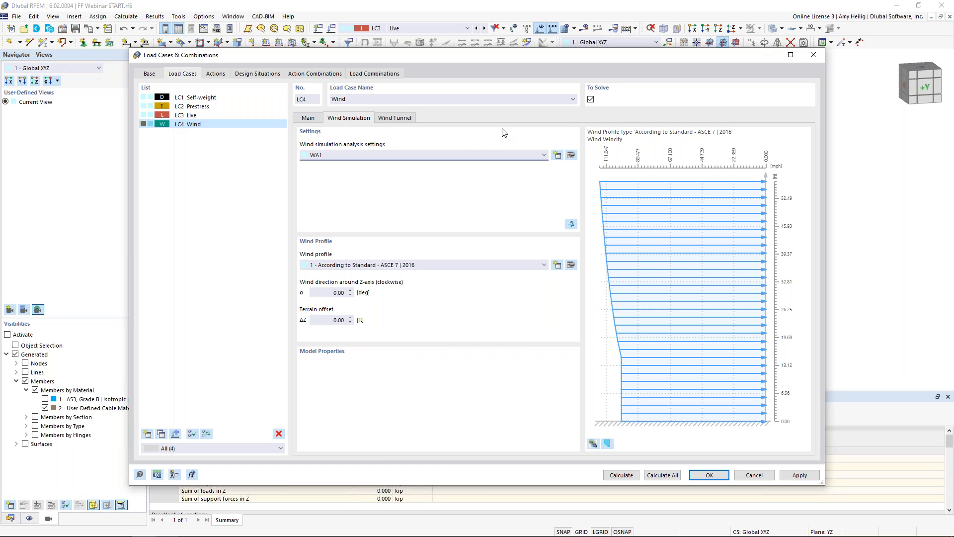
pyautogui.click(572, 156)
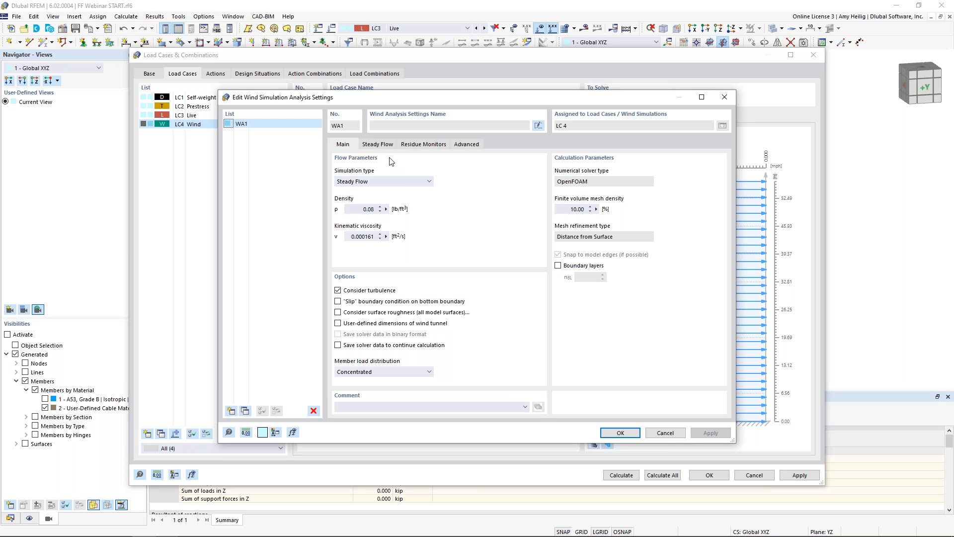
pyautogui.click(379, 145)
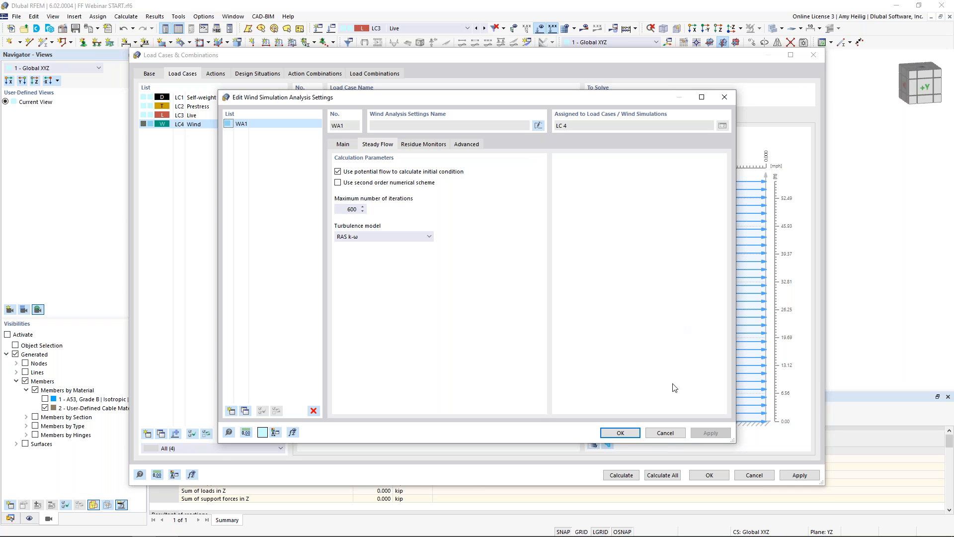
pyautogui.click(667, 433)
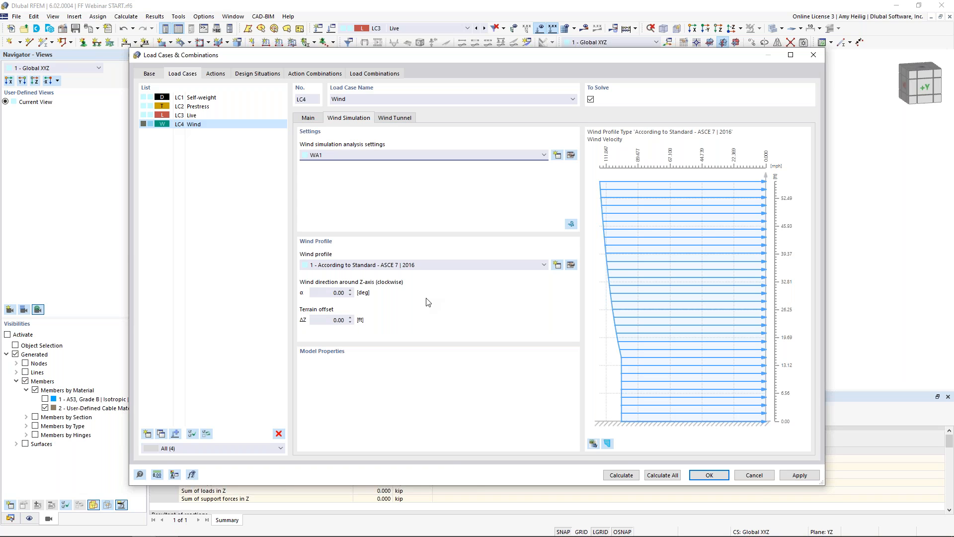
pyautogui.click(571, 265)
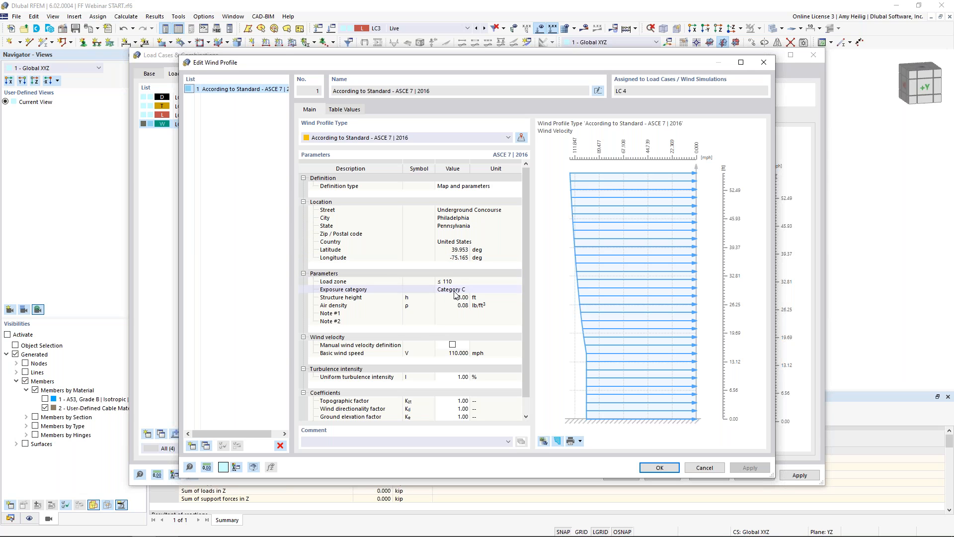
pyautogui.scroll(-1, 450, 347)
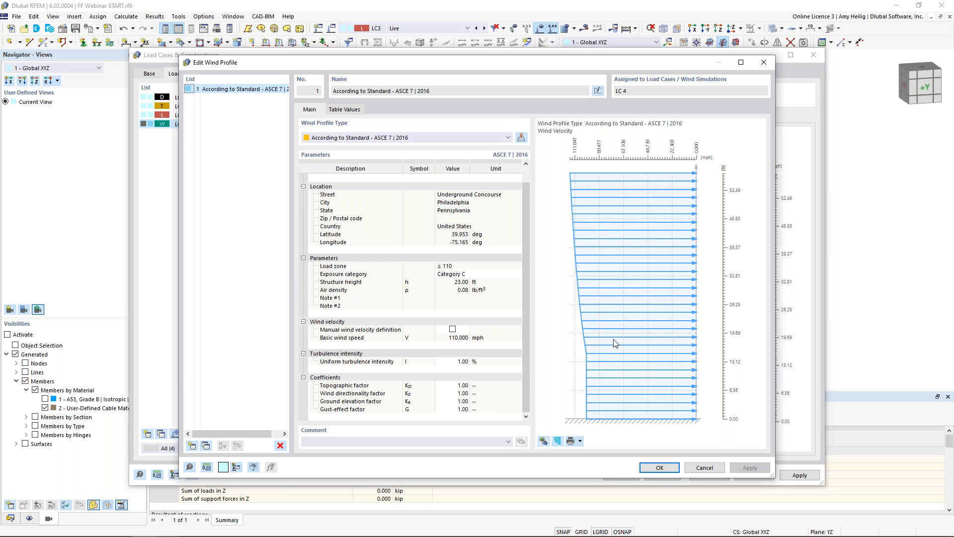
pyautogui.click(660, 468)
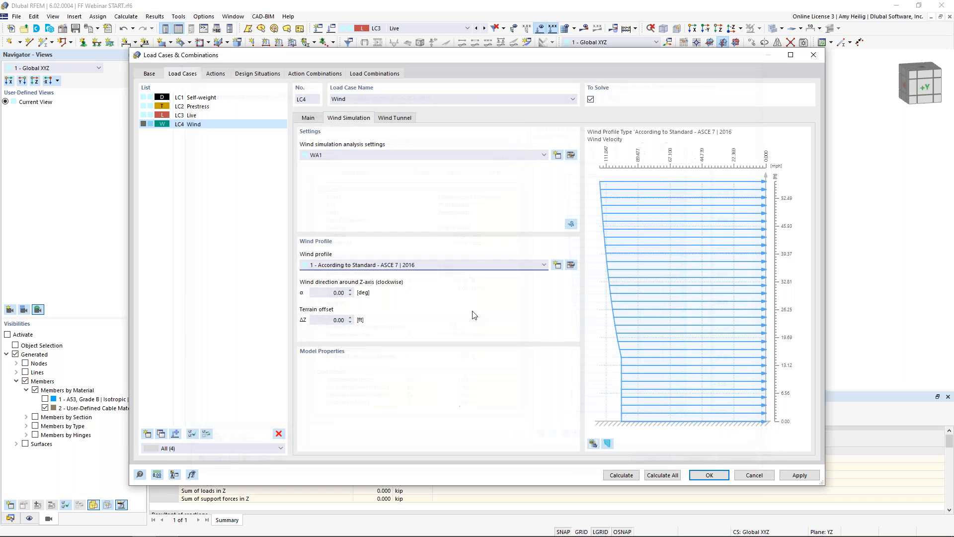
# Set the LC4 wind direction around the Z-axis to 90 degrees and open the wind simulation in RWIND
pyautogui.doubleClick(338, 292)
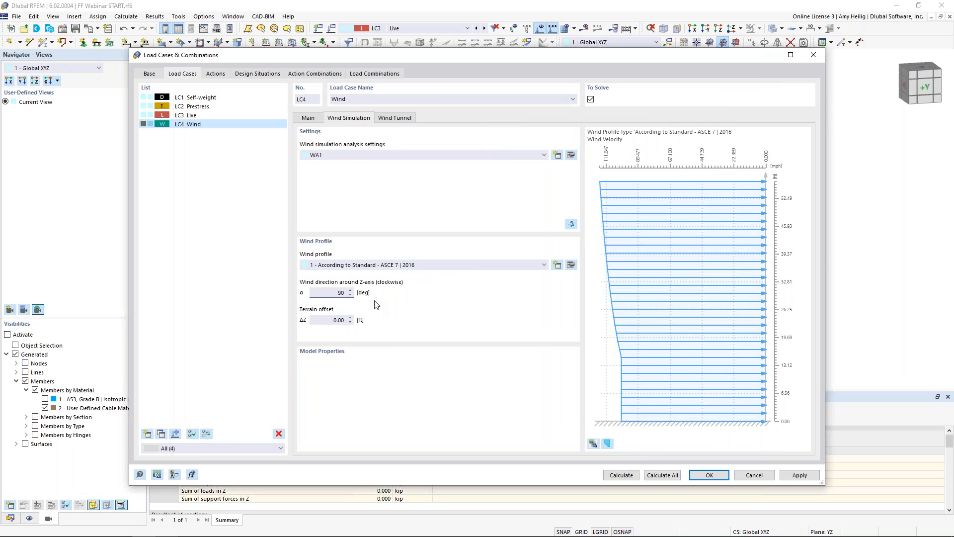
pyautogui.click(326, 320)
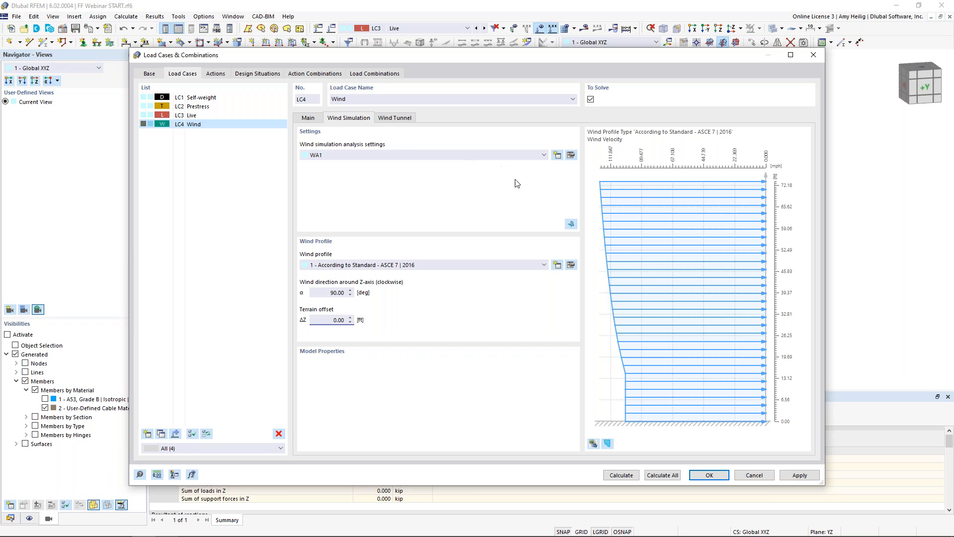
pyautogui.click(571, 223)
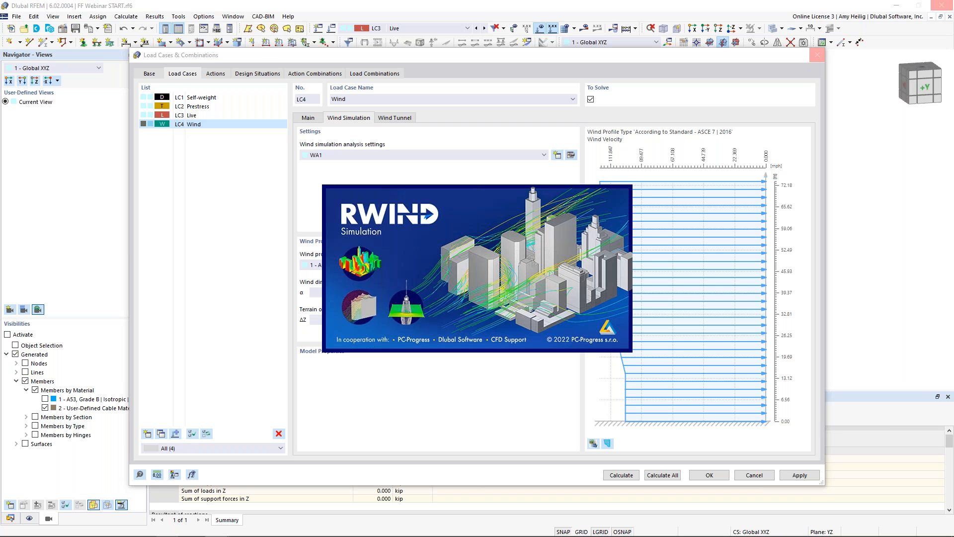
pyautogui.press('super+Tab')
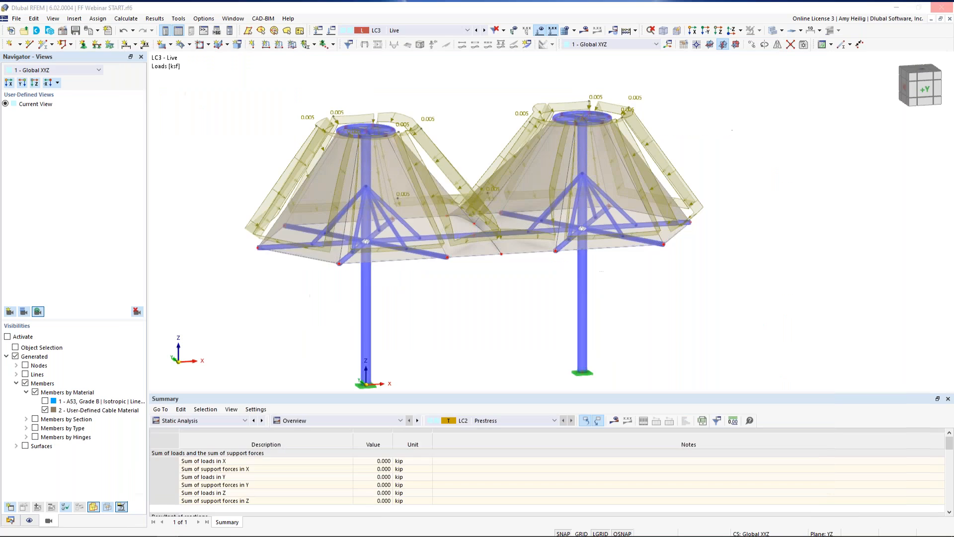
pyautogui.press('Escape')
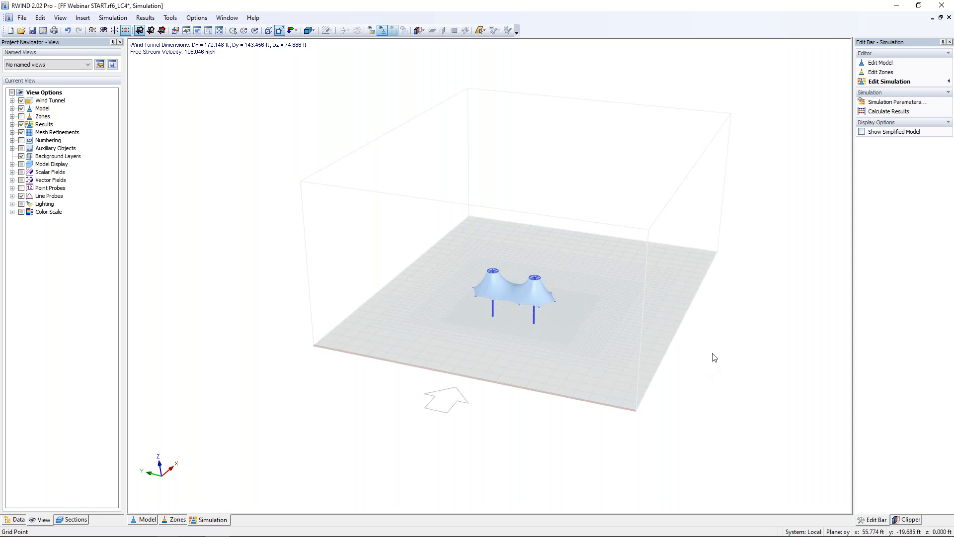
# Examine the form-found membrane structure inside the wind tunnel while the steady flow calculation runs
pyautogui.keyDown('ctrl'); pyautogui.moveTo(663, 366); pyautogui.dragTo(576, 338, button='middle'); pyautogui.keyUp('ctrl')
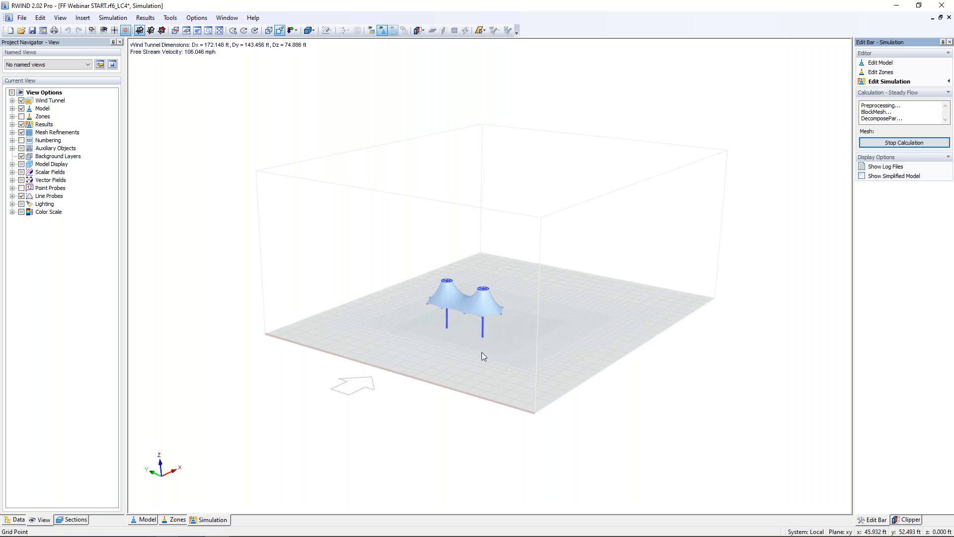
pyautogui.scroll(8, 462, 317)
pyautogui.moveTo(462, 325); pyautogui.dragTo(546, 357, button='middle')
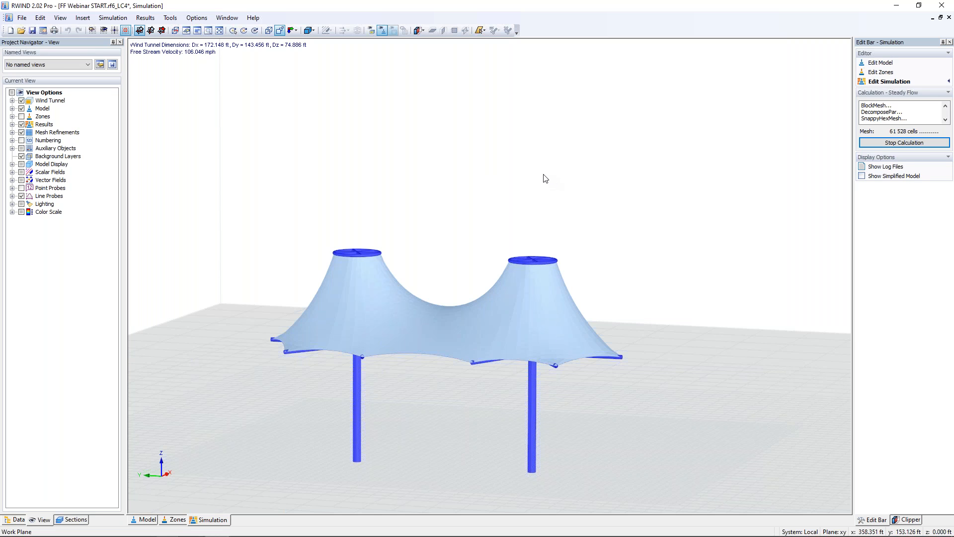
pyautogui.scroll(-3, 545, 177)
pyautogui.scroll(-2, 581, 207)
pyautogui.scroll(-2, 580, 208)
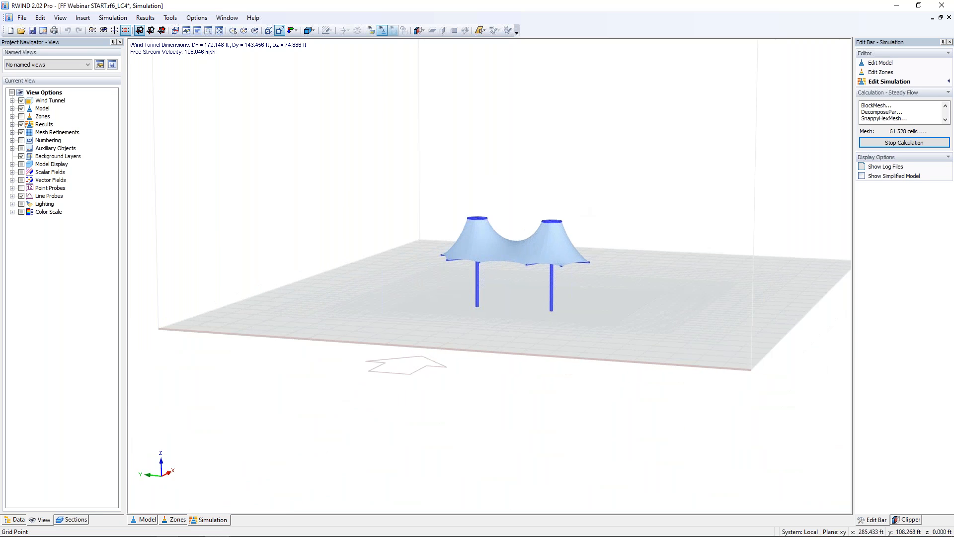
pyautogui.keyDown('ctrl'); pyautogui.moveTo(542, 214); pyautogui.dragTo(481, 234, button='middle'); pyautogui.keyUp('ctrl')
# Switch from the simulation to the model view and examine the wind tunnel, inflow direction, ground mesh, and membrane shape
pyautogui.click(146, 519)
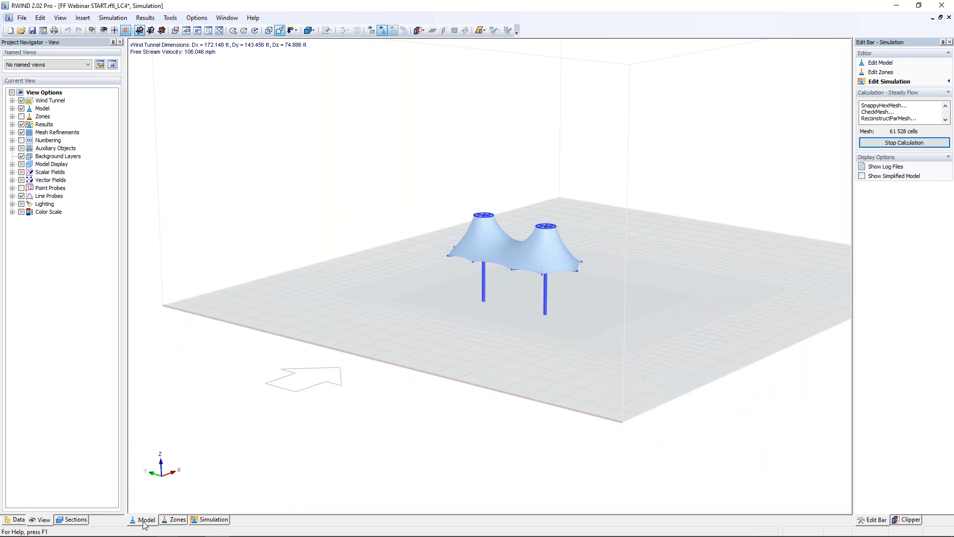
pyautogui.scroll(-3, 312, 270)
pyautogui.keyDown('ctrl'); pyautogui.moveTo(459, 313); pyautogui.dragTo(337, 367, button='middle'); pyautogui.keyUp('ctrl')
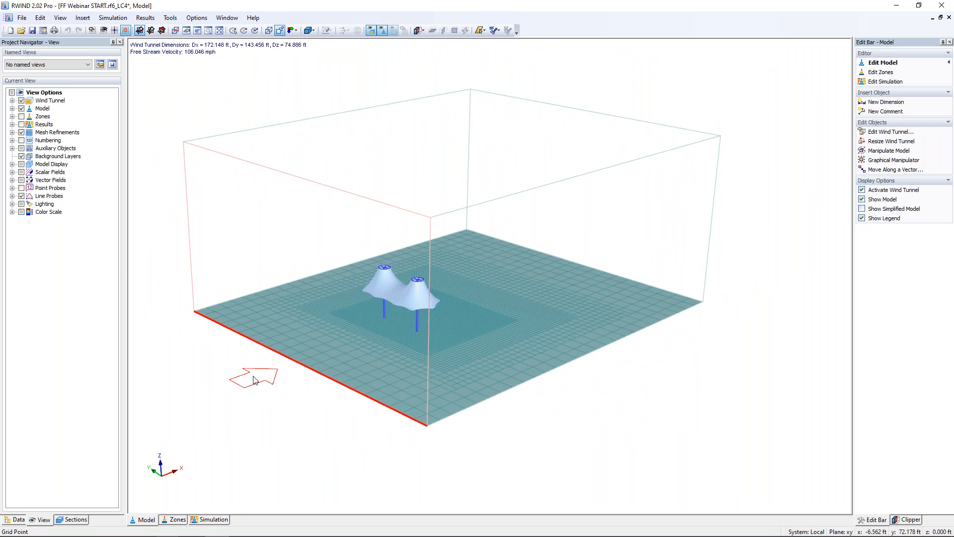
pyautogui.click(388, 288)
pyautogui.scroll(2, 380, 348)
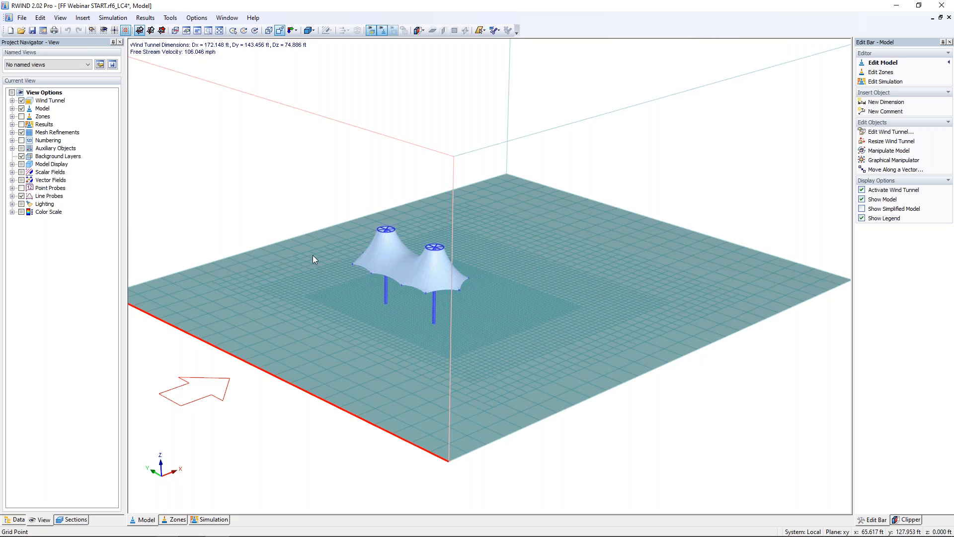
pyautogui.scroll(4, 380, 303)
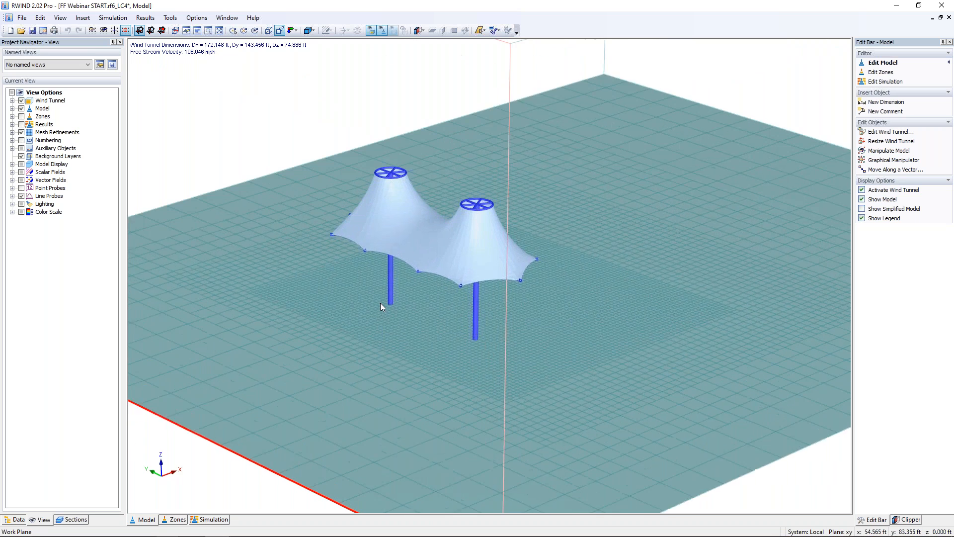
# Switch to the zones view and examine the meshed membrane and its supporting frame from above and below
pyautogui.scroll(-5, 424, 315)
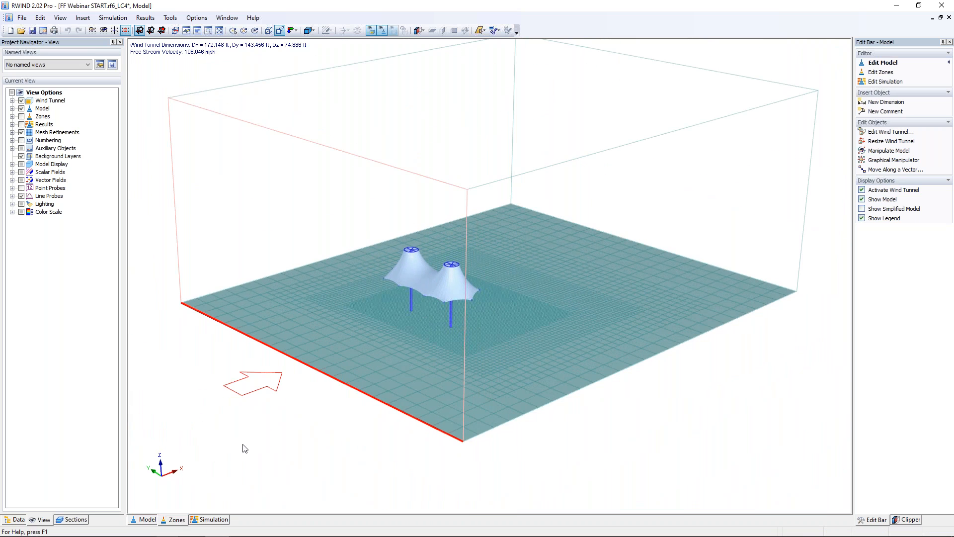
pyautogui.click(175, 519)
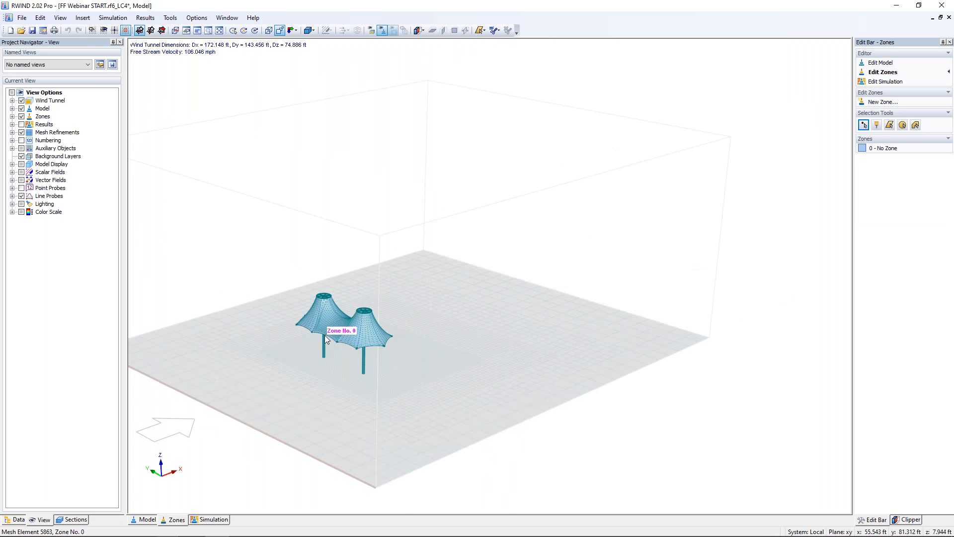
pyautogui.scroll(3, 324, 334)
pyautogui.scroll(4, 324, 335)
pyautogui.keyDown('ctrl'); pyautogui.moveTo(326, 372); pyautogui.dragTo(462, 231, button='middle'); pyautogui.keyUp('ctrl')
pyautogui.scroll(5, 270, 326)
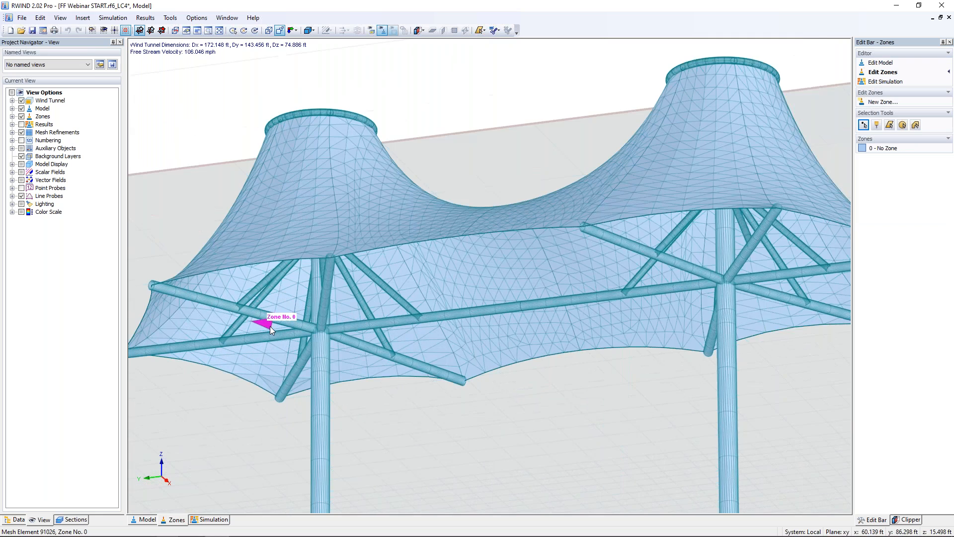
pyautogui.scroll(-4, 300, 322)
pyautogui.scroll(-3, 300, 321)
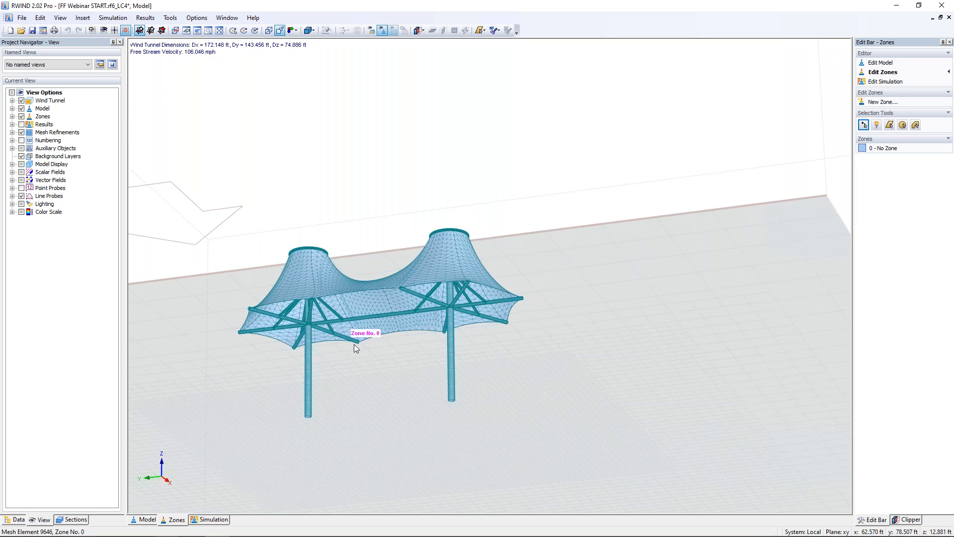
pyautogui.scroll(-4, 390, 276)
pyautogui.keyDown('ctrl'); pyautogui.moveTo(389, 276); pyautogui.dragTo(362, 335, button='middle'); pyautogui.keyUp('ctrl')
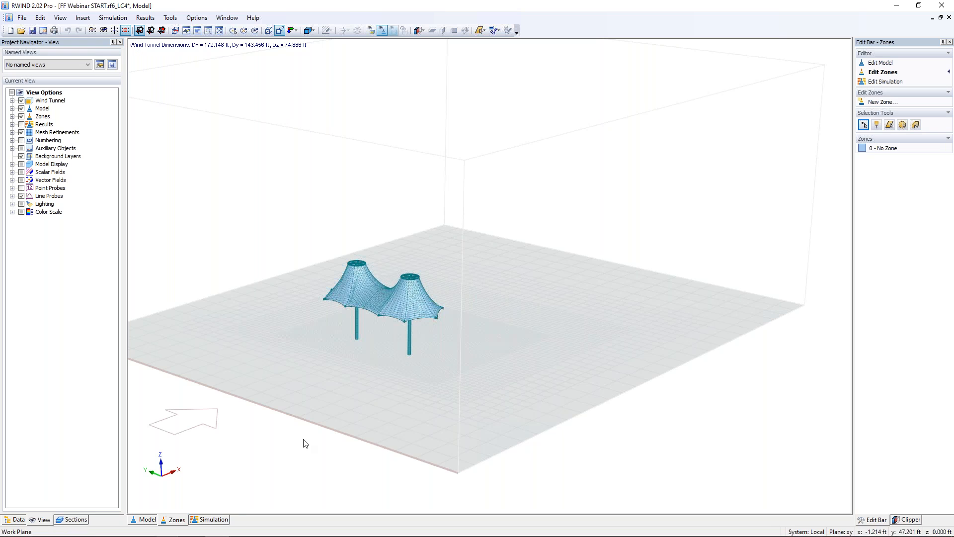
# Open the simulation results, decline closing RWIND, and examine the surface pressure on the membrane's upper and lower sides
pyautogui.click(223, 518)
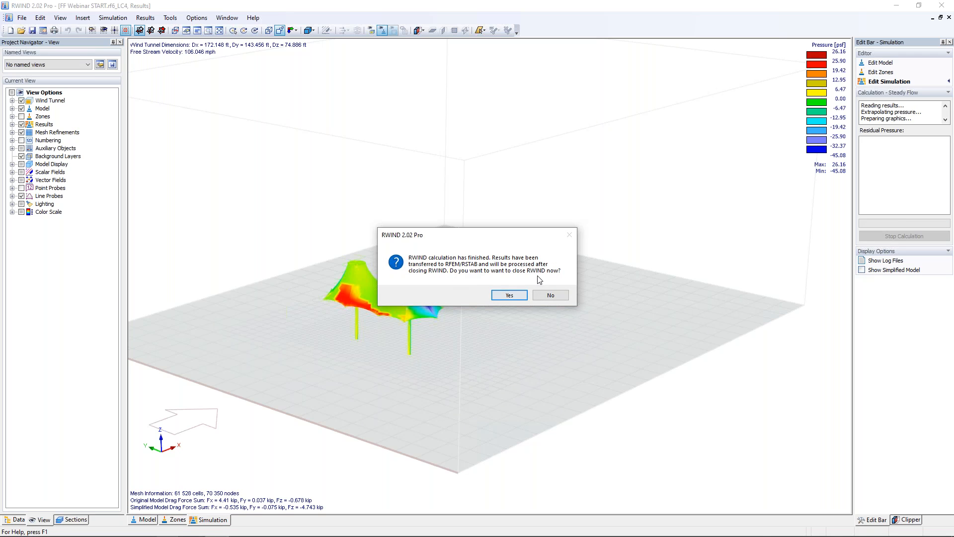
pyautogui.click(549, 295)
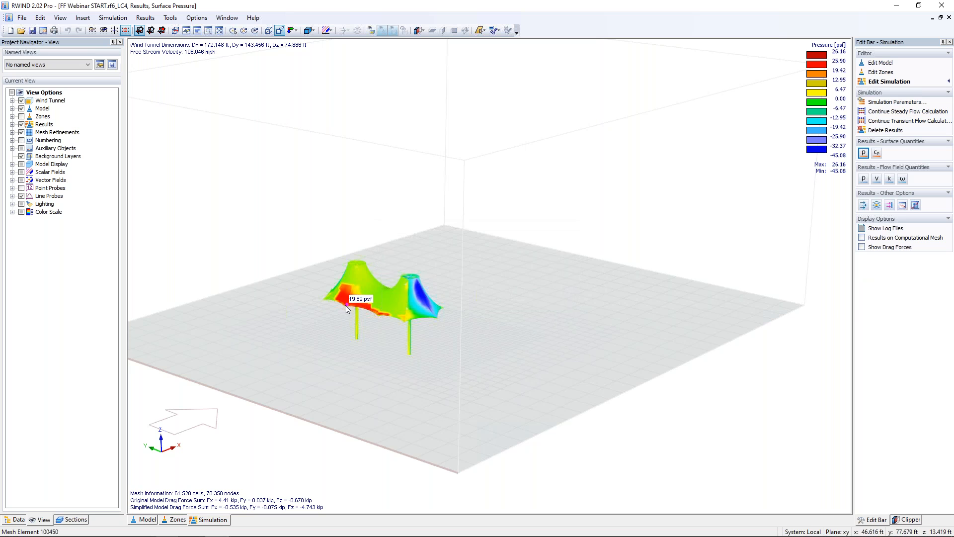
pyautogui.scroll(8, 344, 305)
pyautogui.scroll(3, 350, 309)
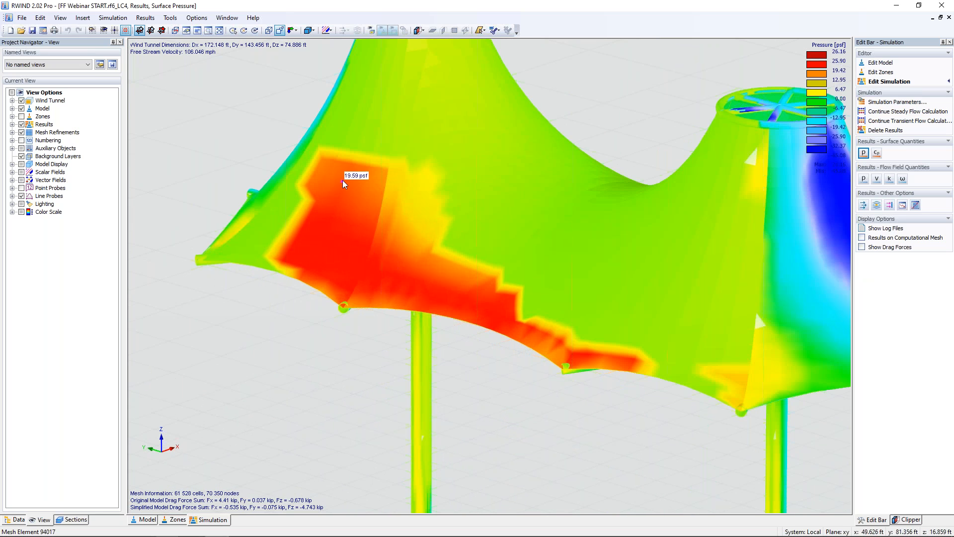
pyautogui.scroll(-5, 390, 267)
pyautogui.moveTo(399, 326); pyautogui.dragTo(531, 216, button='middle')
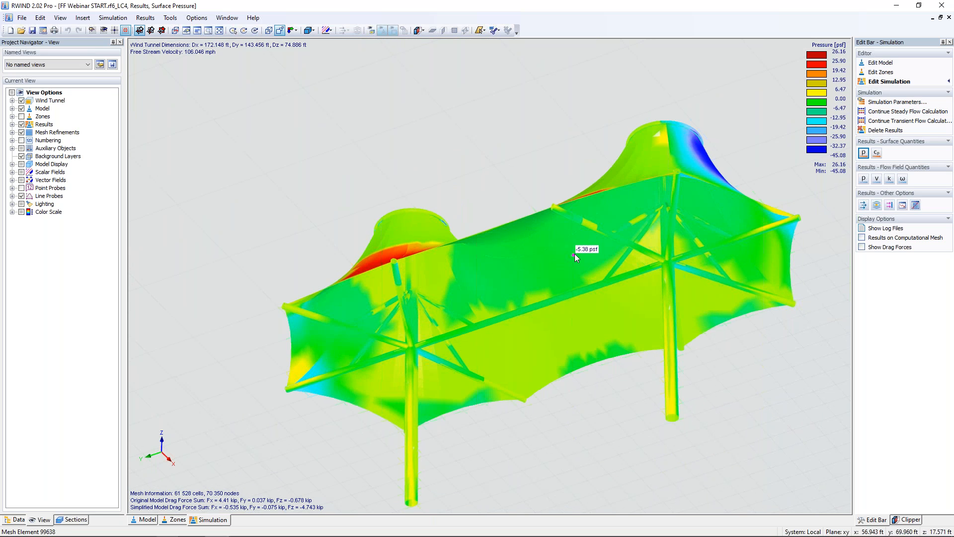
pyautogui.scroll(-4, 566, 235)
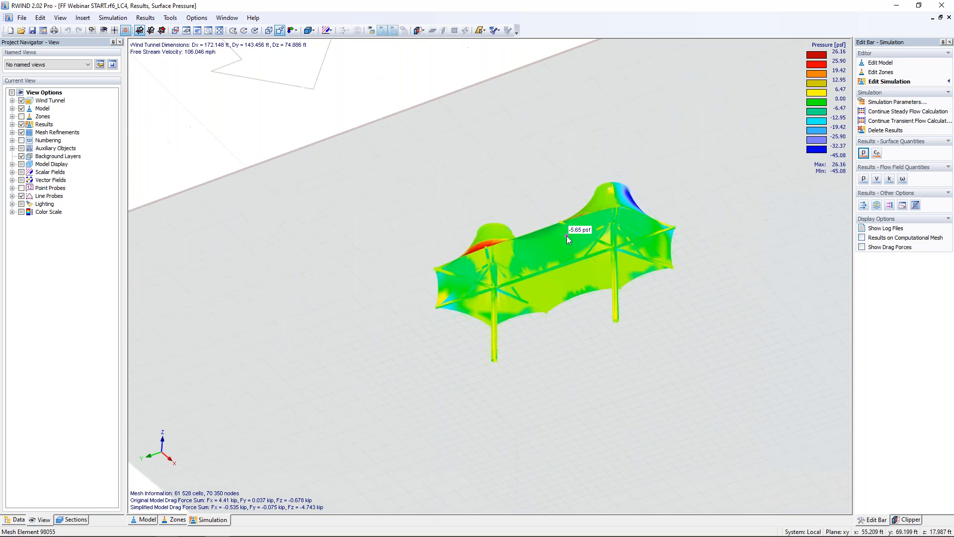
pyautogui.keyDown('ctrl'); pyautogui.moveTo(559, 208); pyautogui.dragTo(425, 450, button='middle'); pyautogui.keyUp('ctrl')
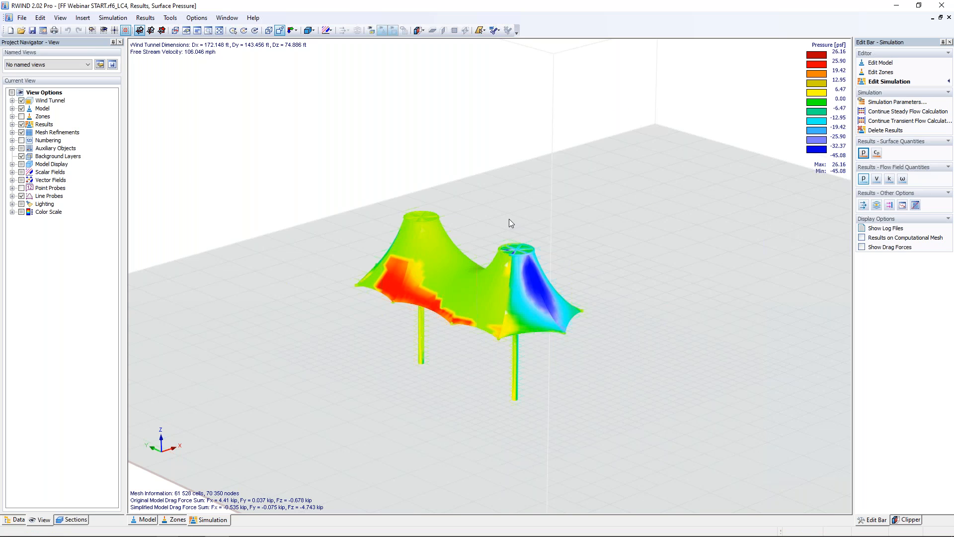
# Inspect the pressure field on a vertical section plane, then display the velocity field and shift the plane toward the nearer cone
pyautogui.moveTo(372, 183)
pyautogui.mouseDown()
pyautogui.moveTo(329, 162)
pyautogui.moveTo(371, 197)
pyautogui.moveTo(361, 187)
pyautogui.mouseUp()
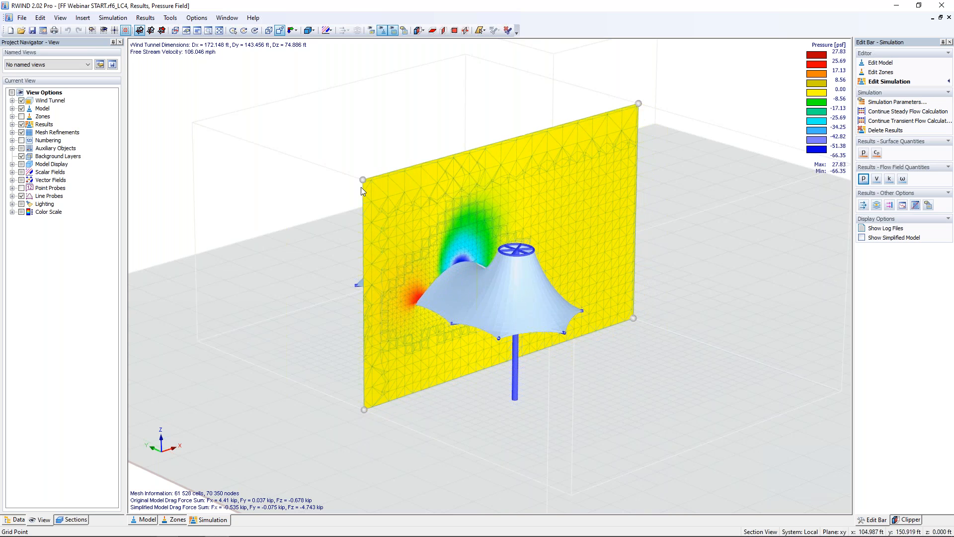
pyautogui.click(877, 179)
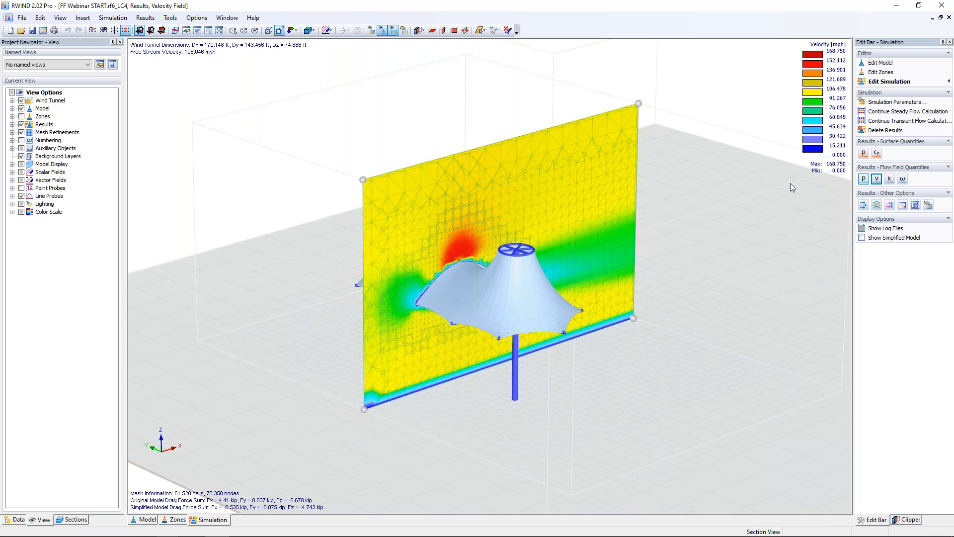
pyautogui.moveTo(363, 178); pyautogui.dragTo(392, 203)
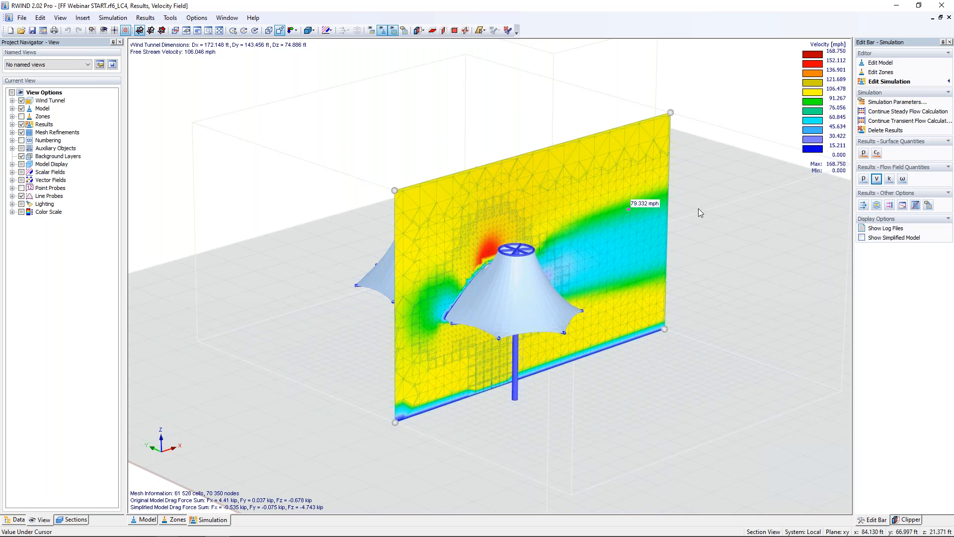
# Display the velocity vectors on the section plane and shift the plane toward the farther cone
pyautogui.click(863, 205)
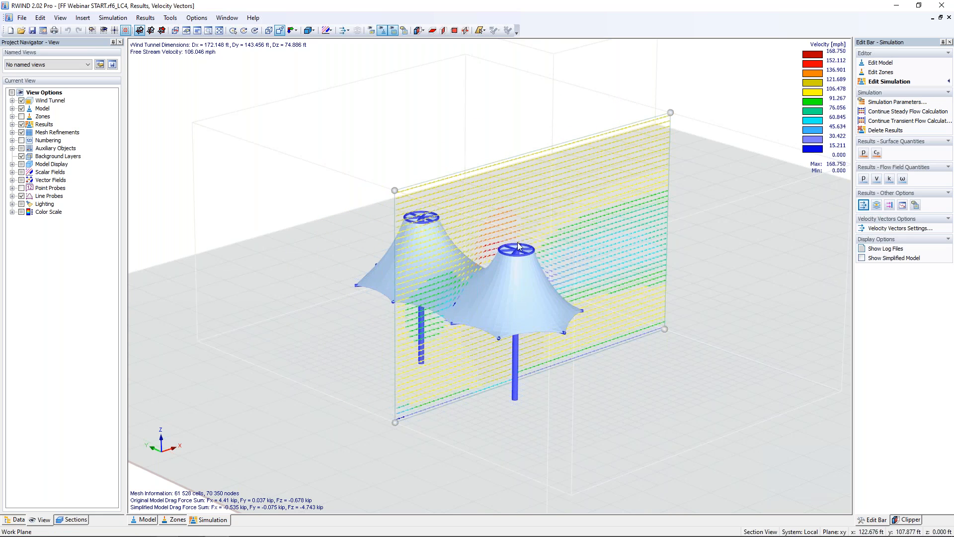
pyautogui.scroll(3, 411, 232)
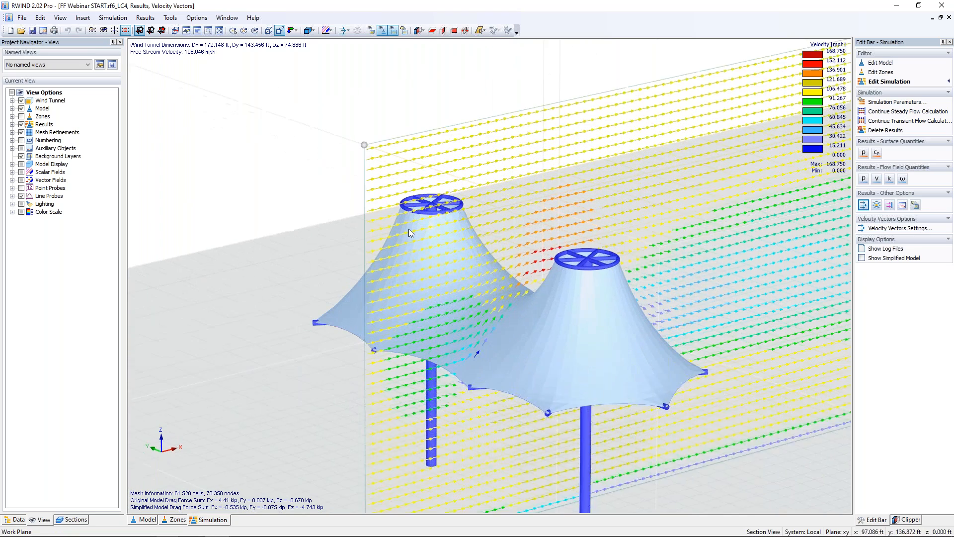
pyautogui.scroll(4, 495, 255)
pyautogui.moveTo(323, 105); pyautogui.dragTo(263, 105)
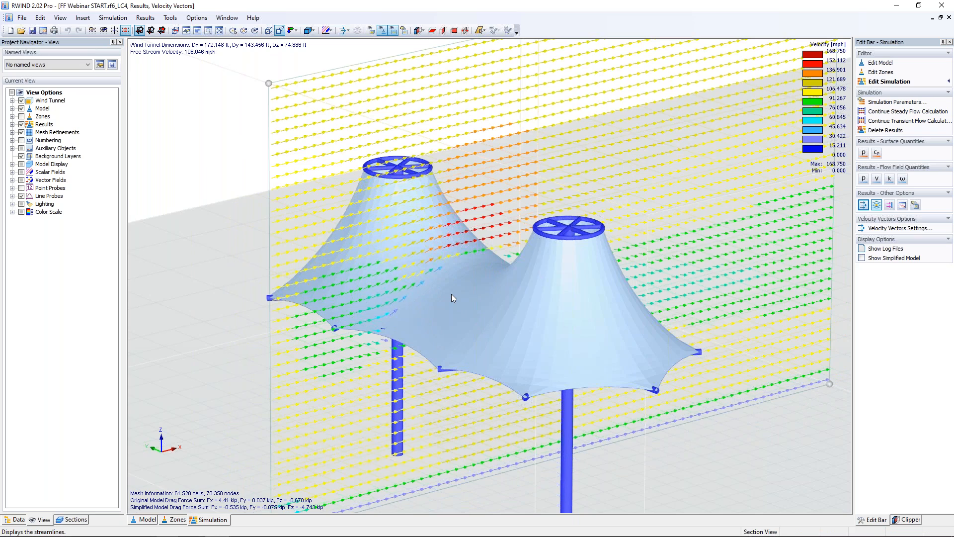
# Display the wind streamlines around the membrane, examine the flow animation from closer and farther views, and switch the animation off
pyautogui.scroll(-7, 451, 294)
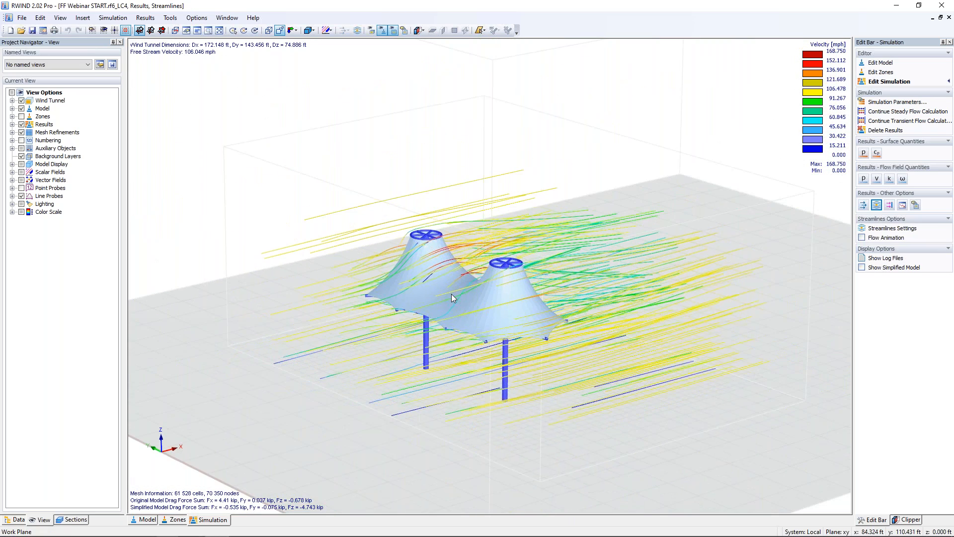
pyautogui.scroll(-2, 451, 293)
pyautogui.click(862, 238)
pyautogui.scroll(5, 442, 313)
pyautogui.keyDown('ctrl'); pyautogui.moveTo(441, 308); pyautogui.dragTo(418, 333, button='middle'); pyautogui.keyUp('ctrl')
pyautogui.scroll(-3, 418, 333)
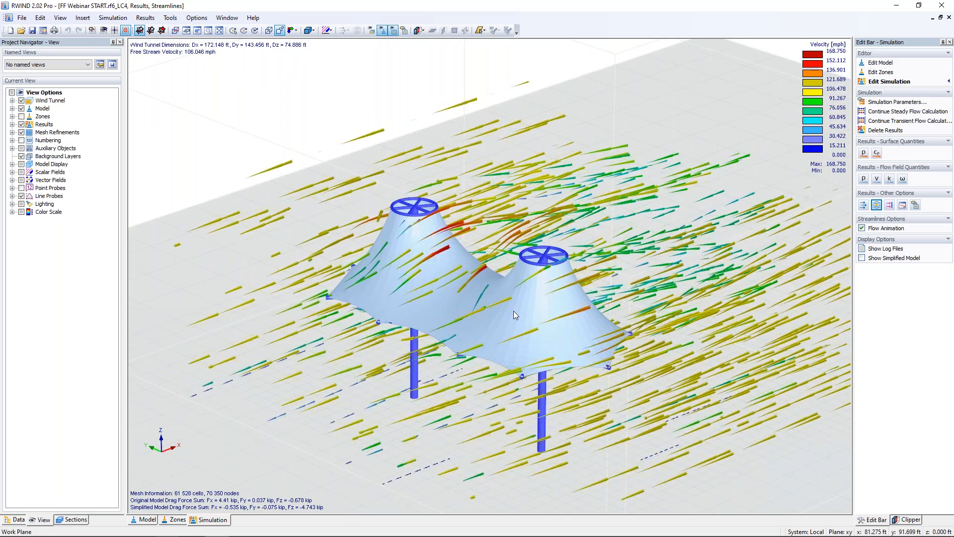
pyautogui.keyDown('ctrl'); pyautogui.moveTo(514, 309); pyautogui.dragTo(453, 274, button='middle'); pyautogui.keyUp('ctrl')
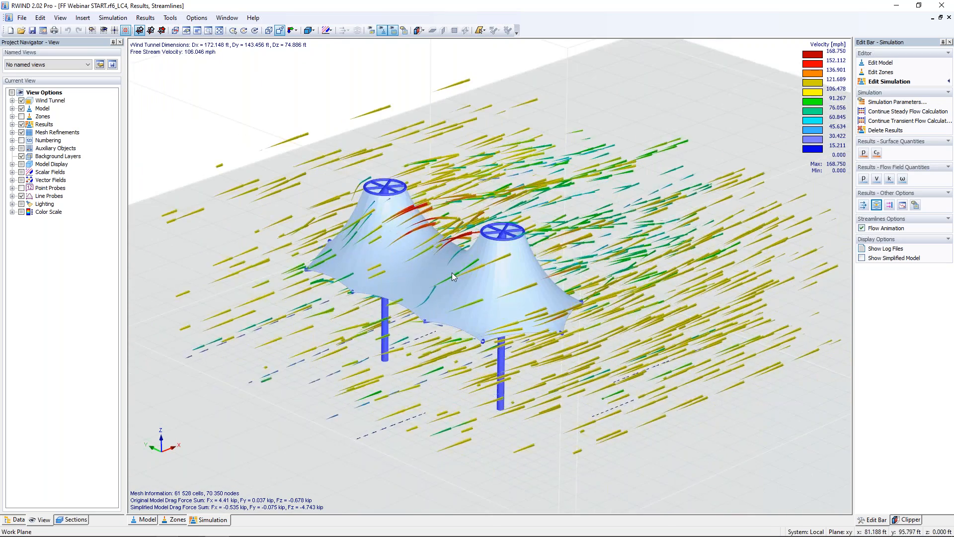
pyautogui.scroll(-2, 451, 271)
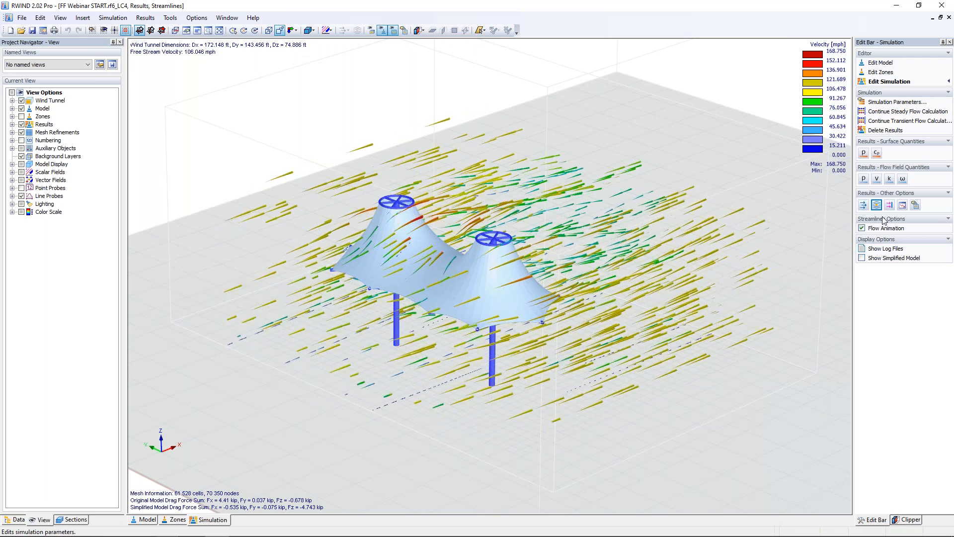
pyautogui.click(862, 228)
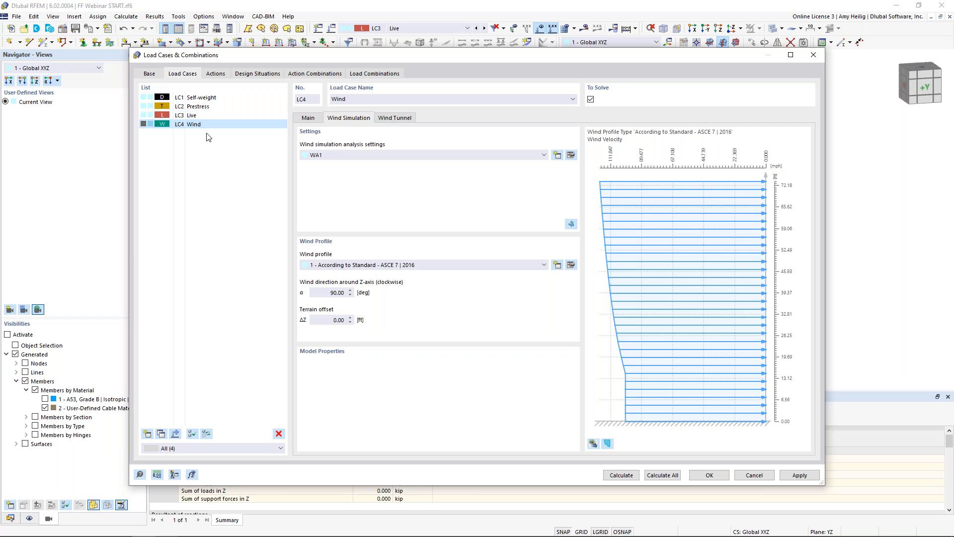
# In RFEM's load cases and combinations, check the ASCE 7 2016 combination standard and deactivate action A2 Self-straining force
pyautogui.click(150, 75)
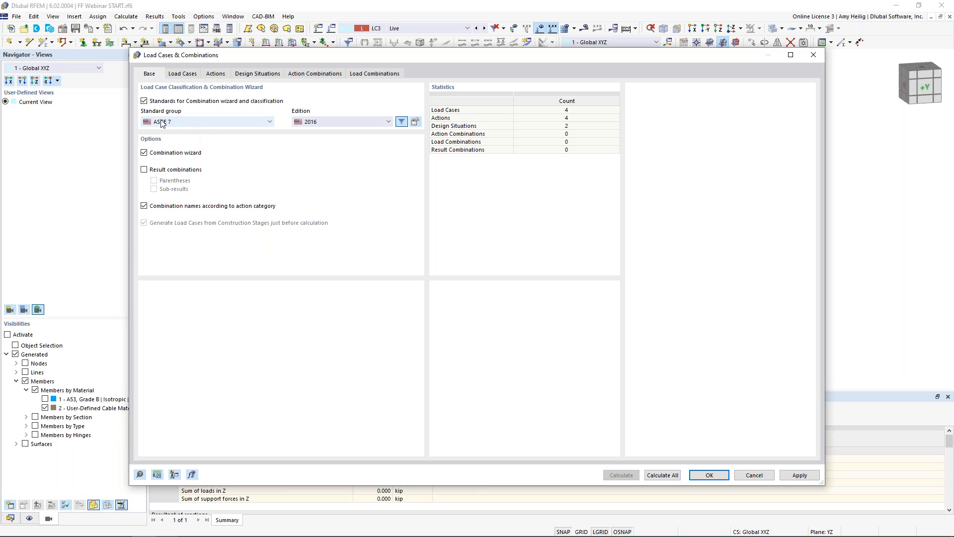
pyautogui.click(217, 75)
pyautogui.click(233, 107)
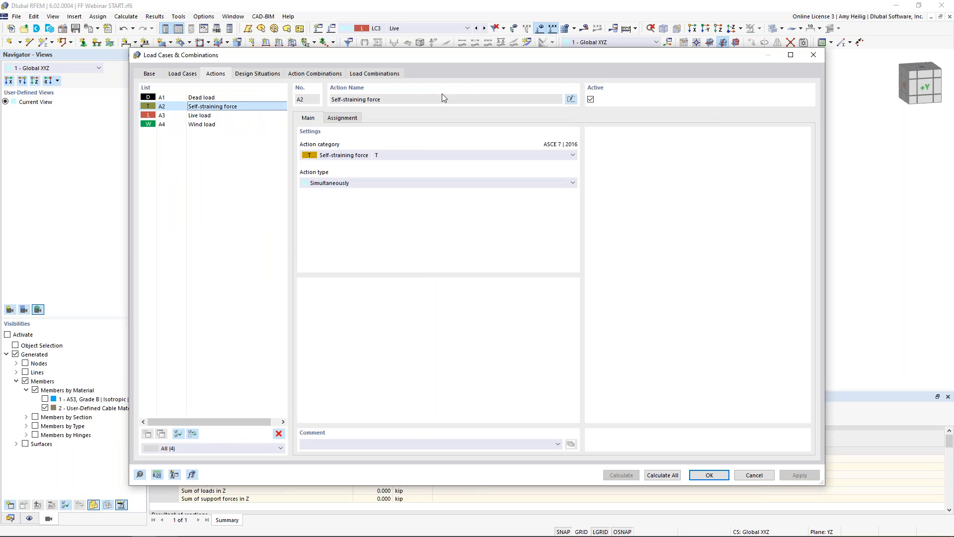
pyautogui.click(591, 99)
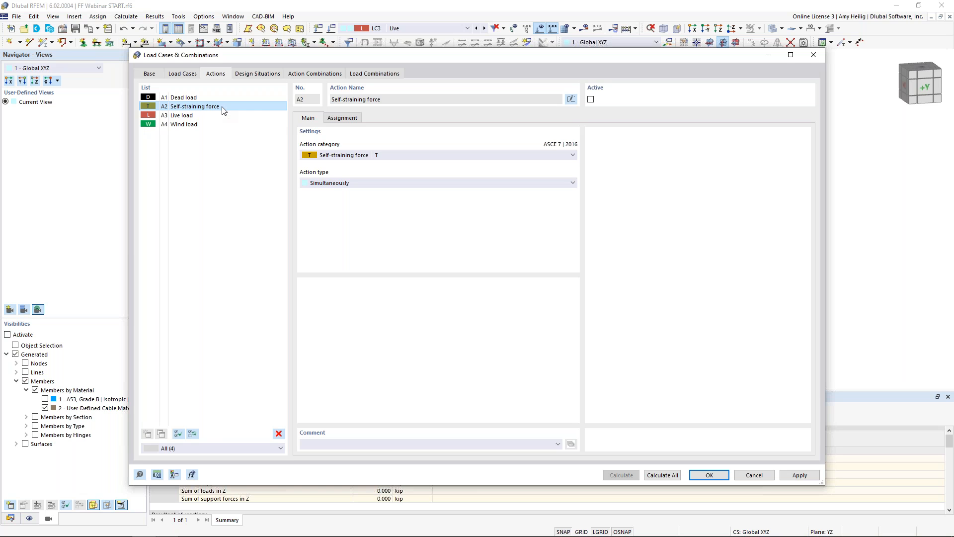
# Set the combination wizard of design situation DS1 to consider the initial state from LC2 - Prestress
pyautogui.click(257, 74)
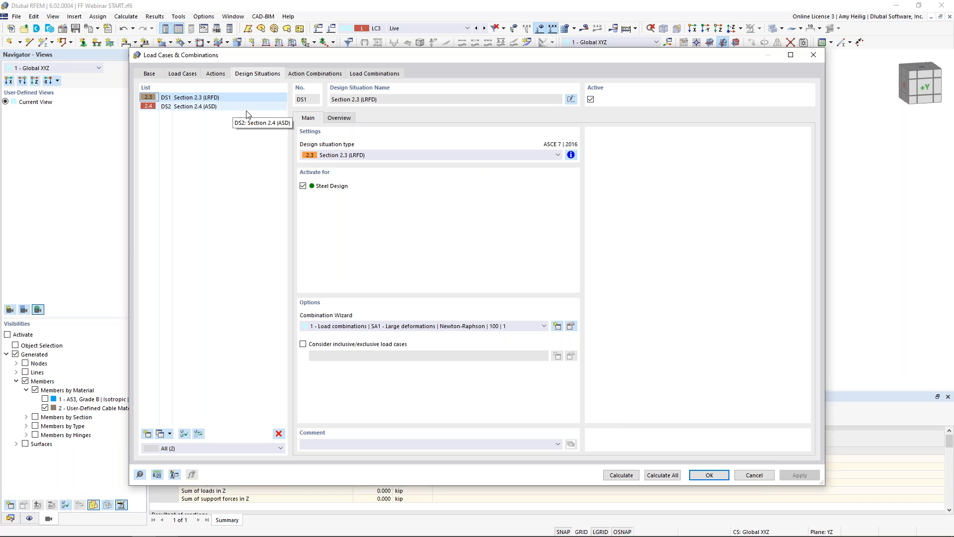
pyautogui.click(571, 326)
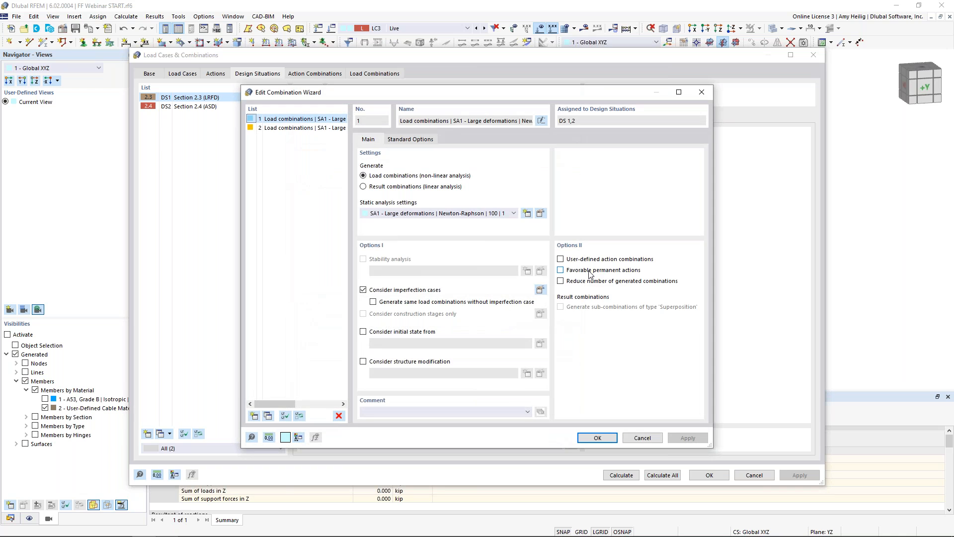
pyautogui.click(364, 332)
pyautogui.click(423, 345)
pyautogui.click(430, 360)
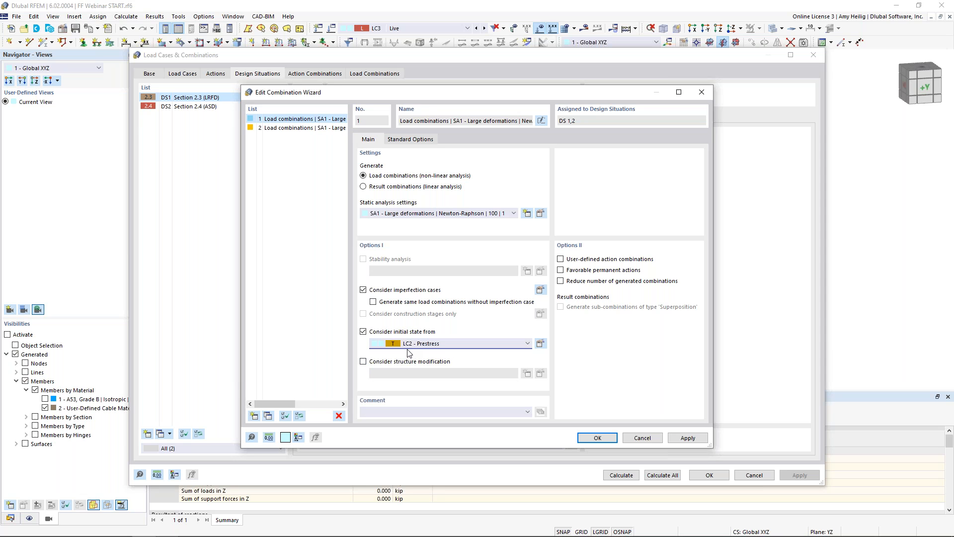
pyautogui.click(597, 437)
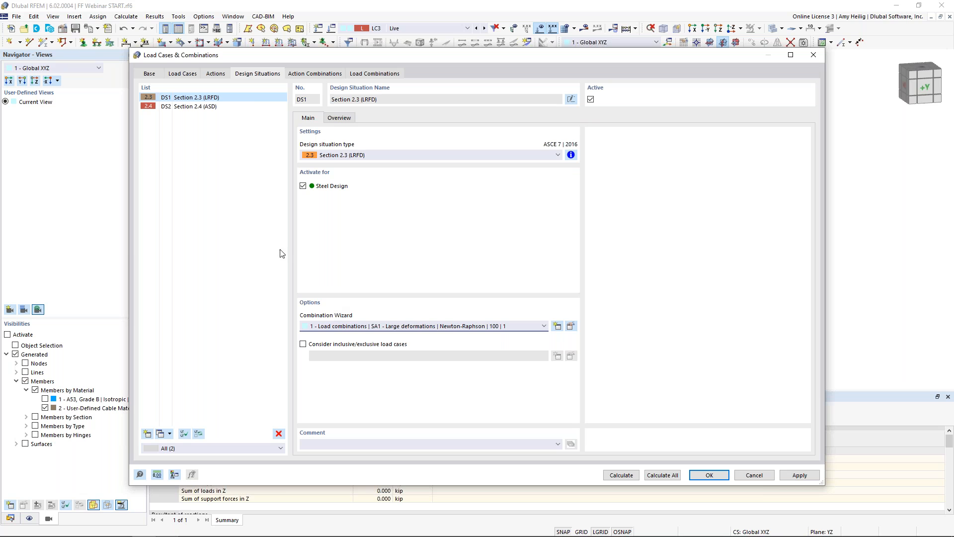
# Check design situation DS2, generate the load combinations, review the initial state setting of CO3 and CO5, and accept the settings
pyautogui.click(217, 108)
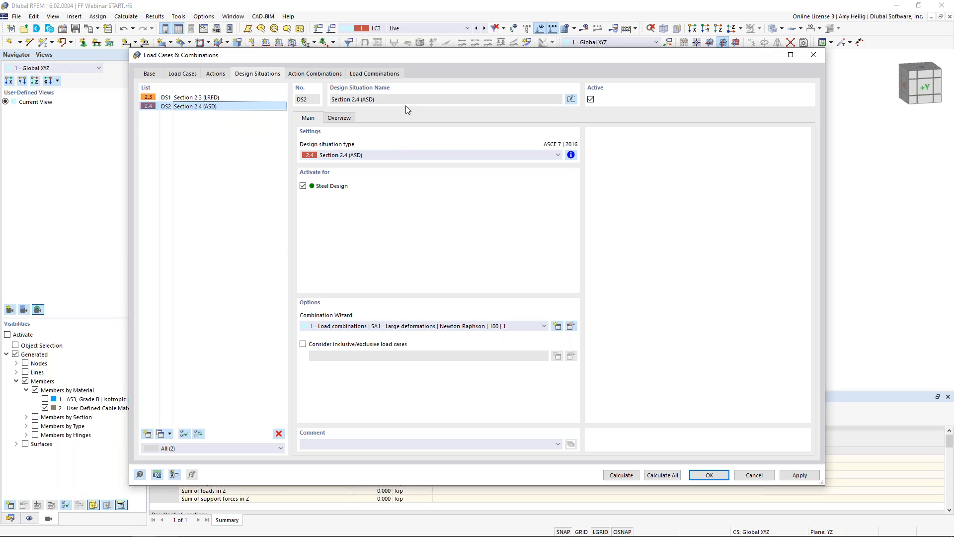
pyautogui.click(390, 76)
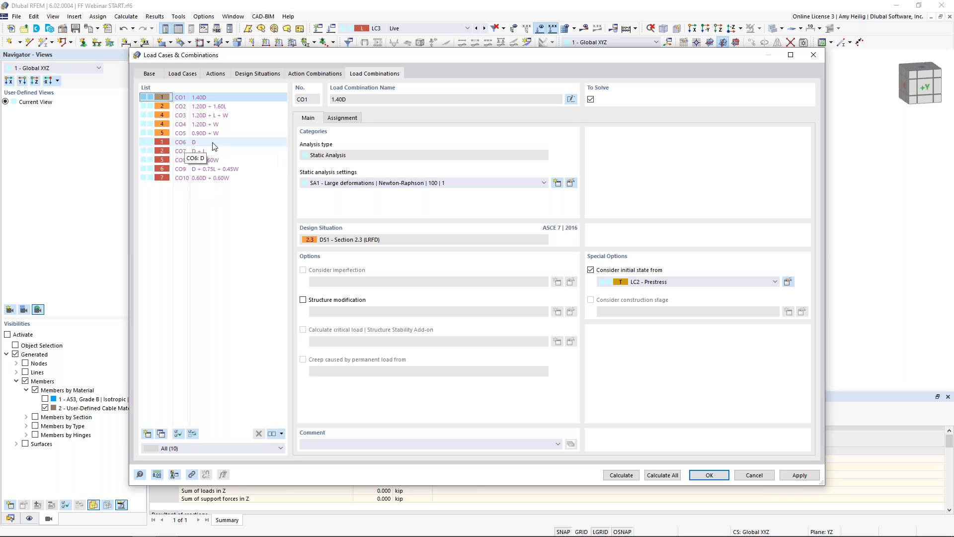
pyautogui.click(236, 115)
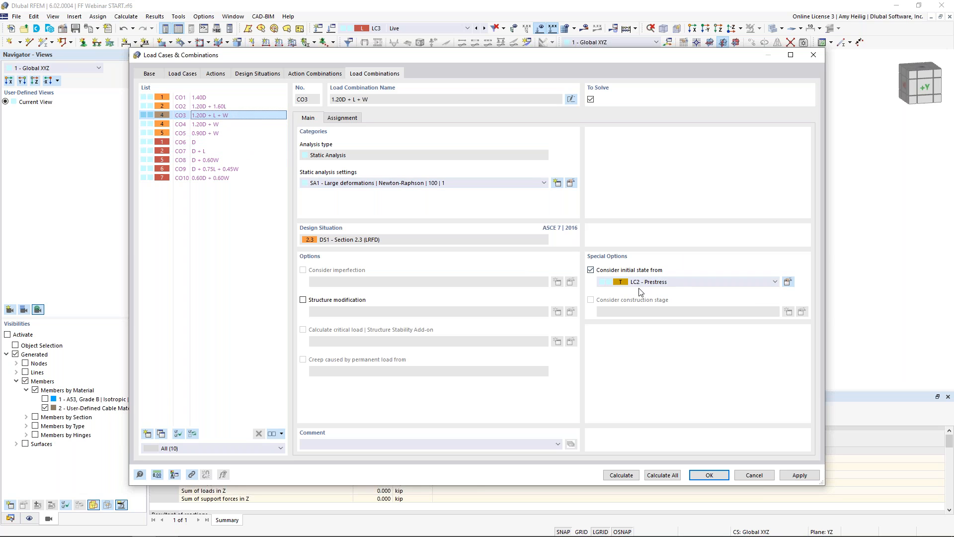
pyautogui.click(218, 133)
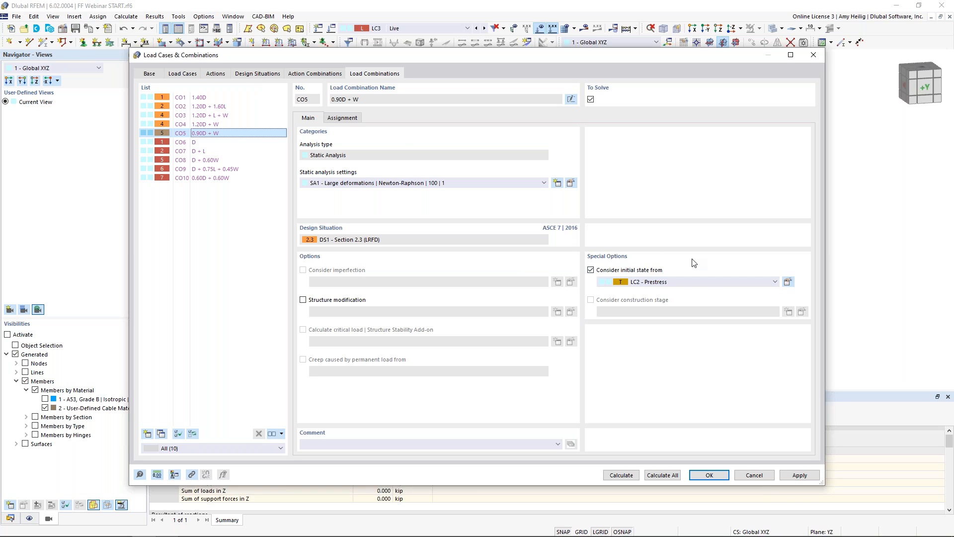
pyautogui.click(702, 474)
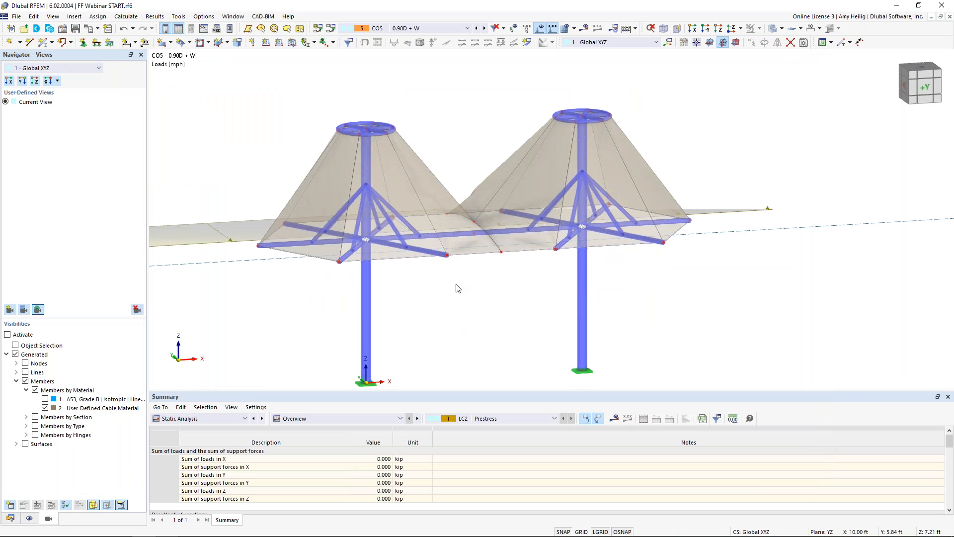
# Hide the load display for CO5 and view the whole twin-cone structure from an oblique angle
pyautogui.click(539, 28)
pyautogui.scroll(-3, 388, 197)
pyautogui.keyDown('ctrl'); pyautogui.moveTo(387, 201); pyautogui.dragTo(397, 236, button='middle'); pyautogui.keyUp('ctrl')
pyautogui.scroll(-2, 476, 210)
pyautogui.scroll(4, 397, 274)
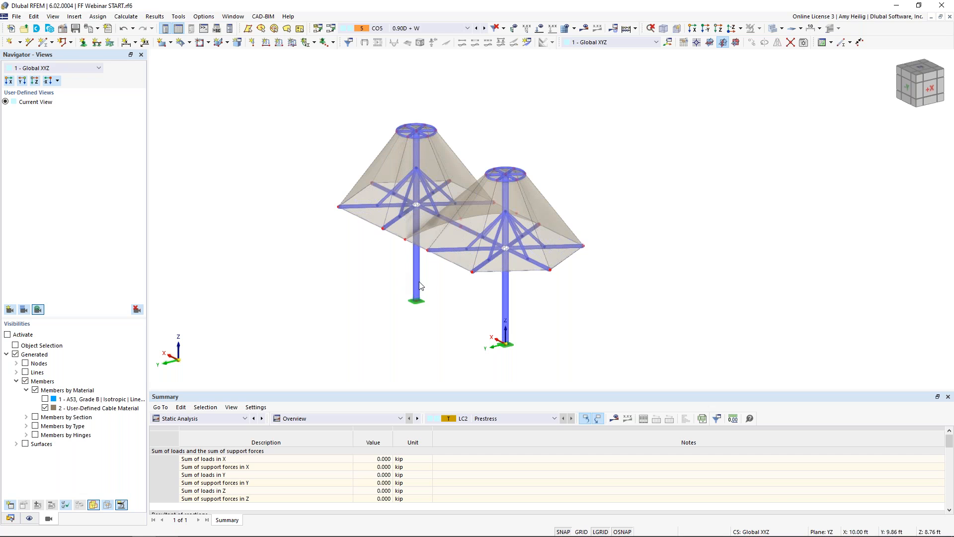
# Create an effective lengths definition for the two vertical columns, excluding torsional and lateral-torsional buckling
pyautogui.keyDown('ctrl'); pyautogui.moveTo(433, 297); pyautogui.dragTo(537, 245, button='middle'); pyautogui.keyUp('ctrl')
pyautogui.scroll(3, 677, 257)
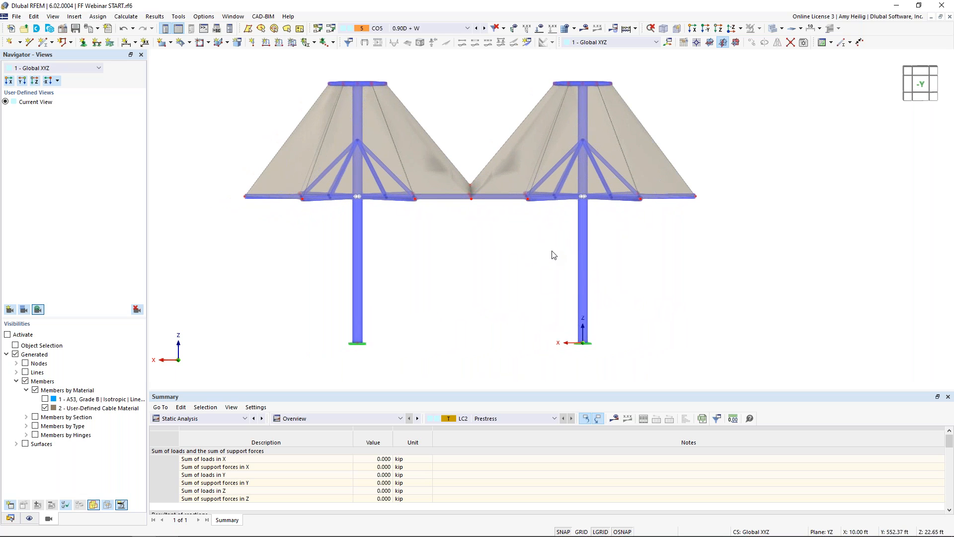
pyautogui.moveTo(650, 293); pyautogui.dragTo(318, 251)
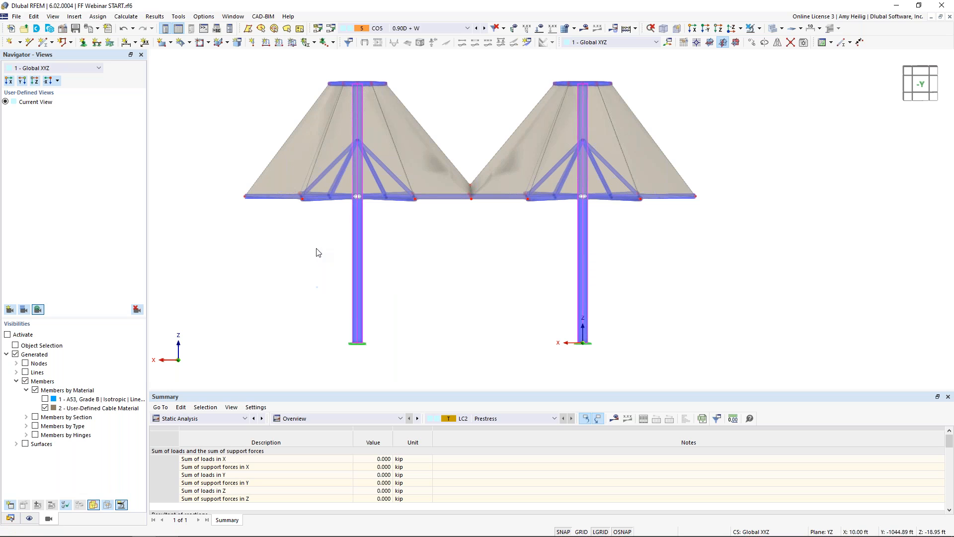
pyautogui.doubleClick(360, 281)
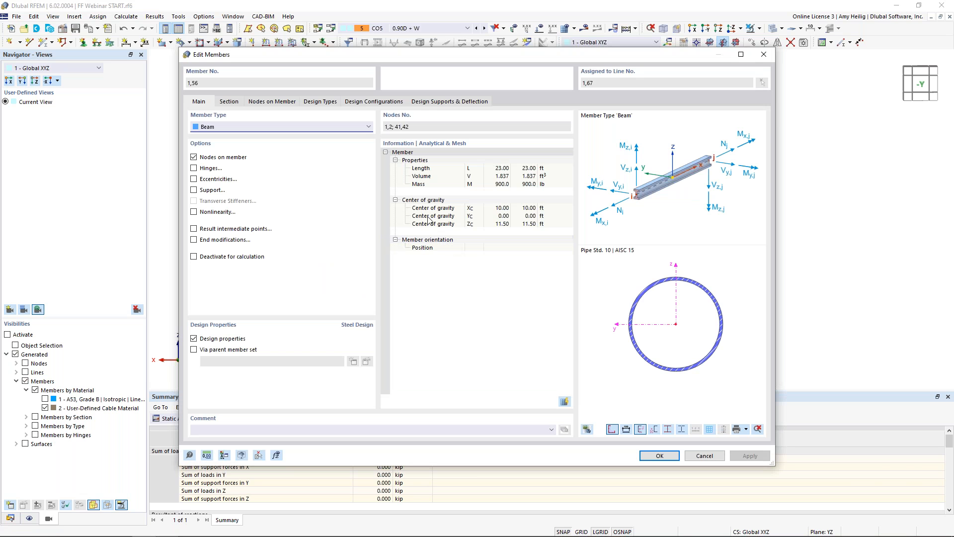
pyautogui.click(321, 102)
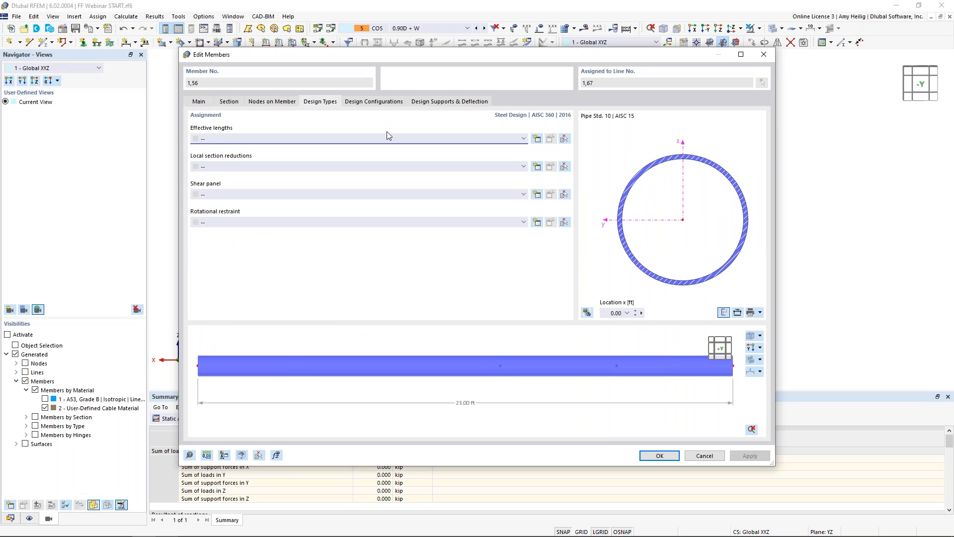
pyautogui.click(537, 141)
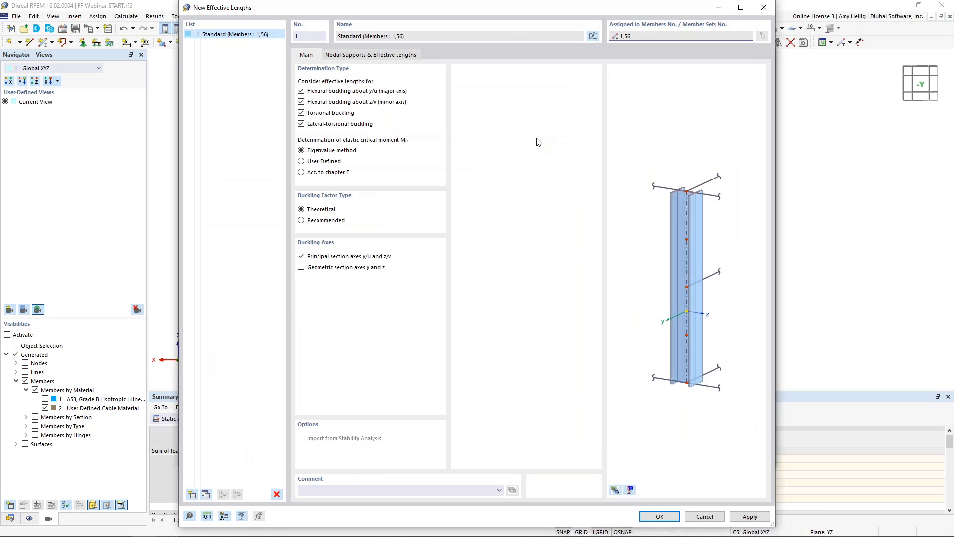
pyautogui.click(341, 115)
pyautogui.click(335, 127)
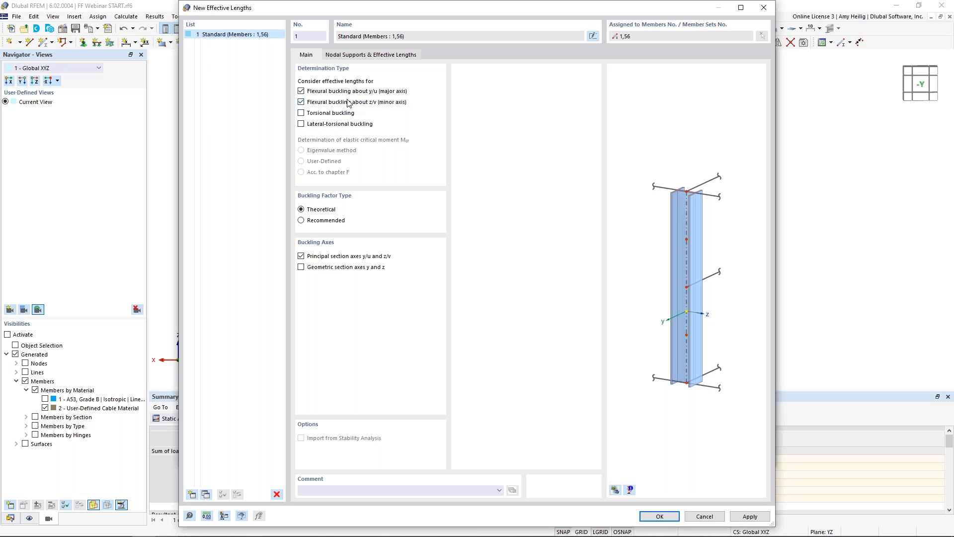
# Overwrite the columns' effective lengths with absolute values of 13 ft about both principal axes and accept the member changes
pyautogui.click(371, 55)
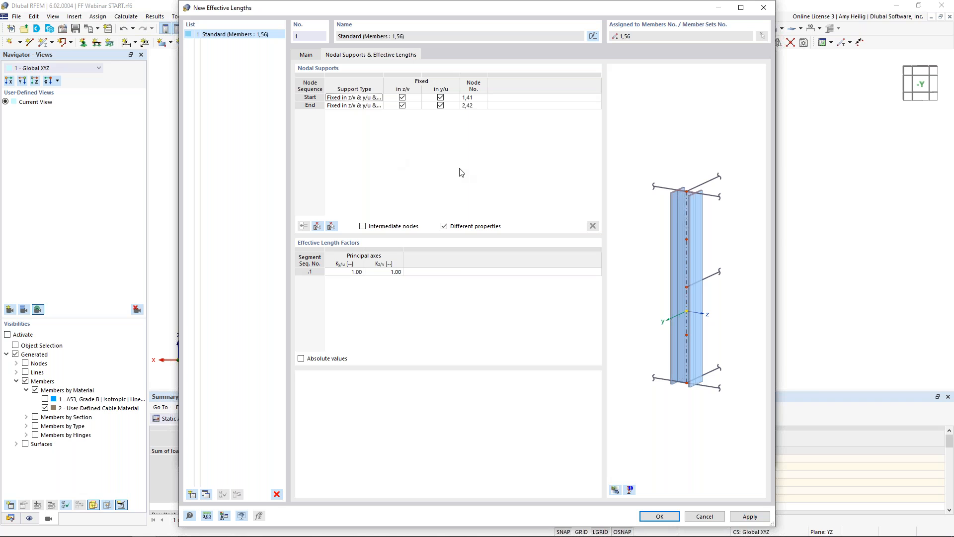
pyautogui.click(301, 358)
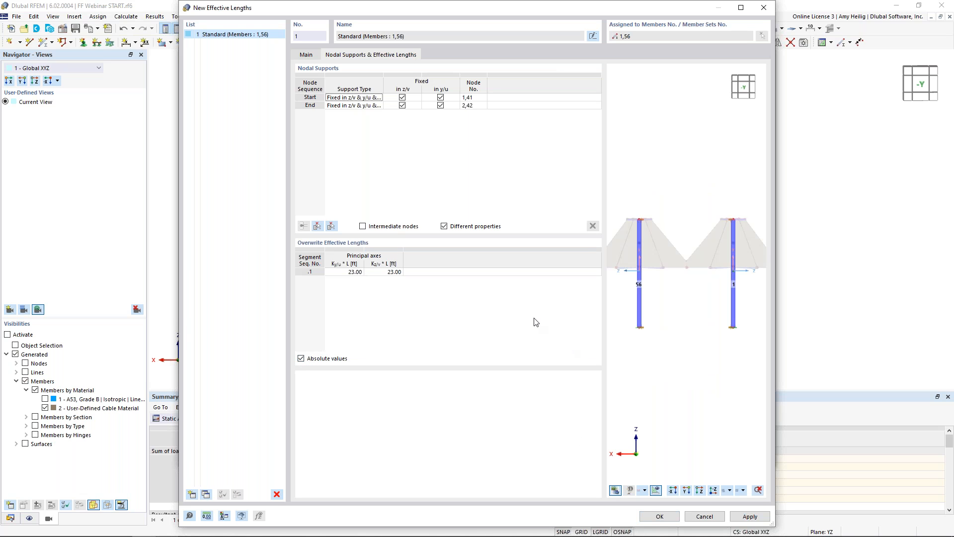
pyautogui.click(347, 273)
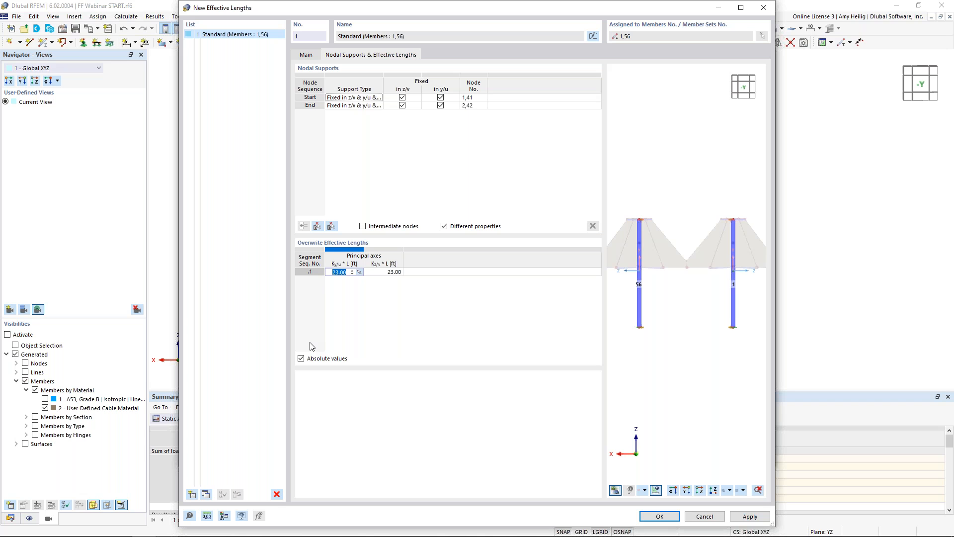
pyautogui.write('13')
pyautogui.press('Tab')
pyautogui.write('13')
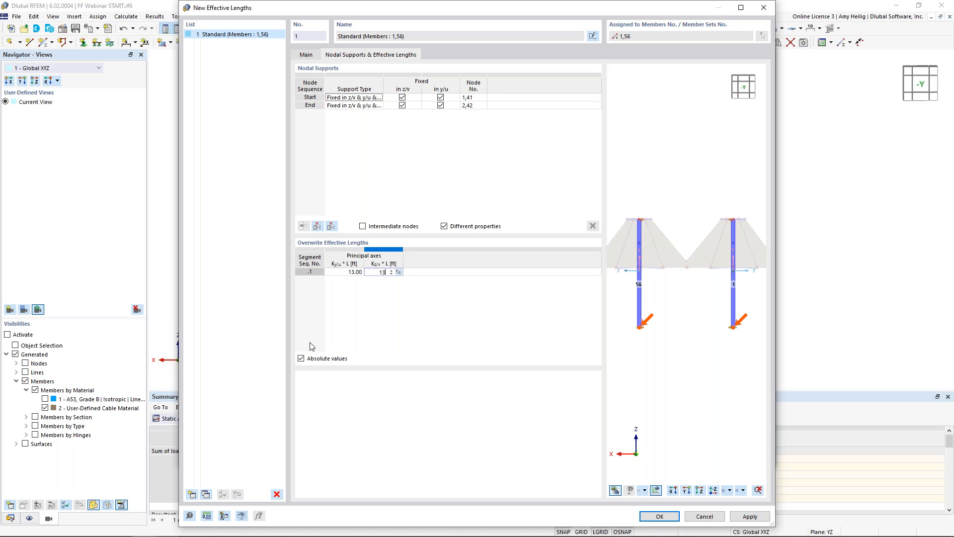
pyautogui.click(346, 272)
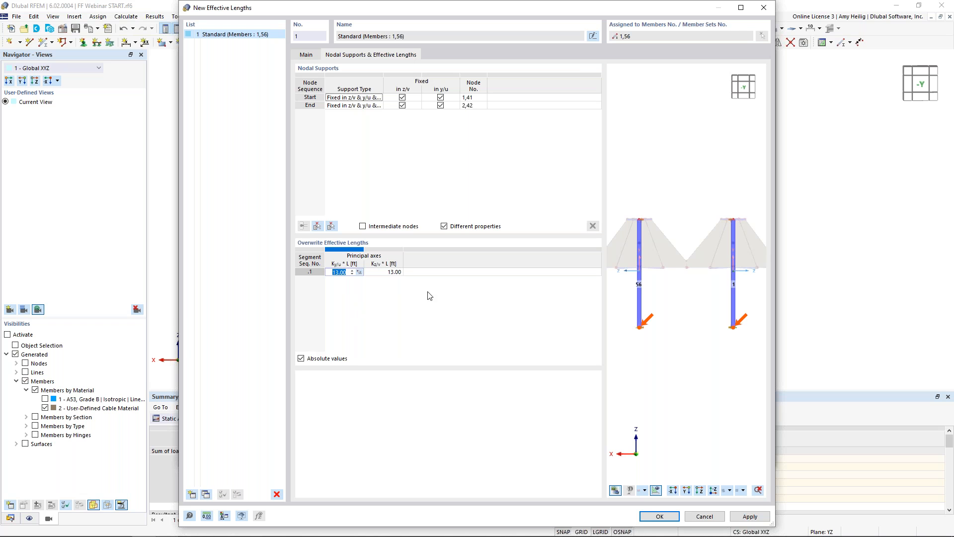
pyautogui.click(660, 516)
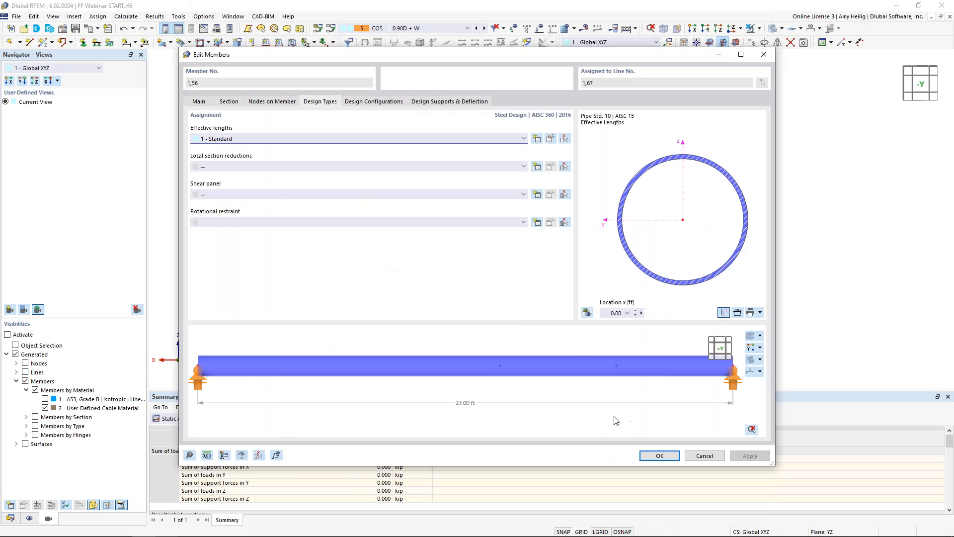
pyautogui.click(659, 456)
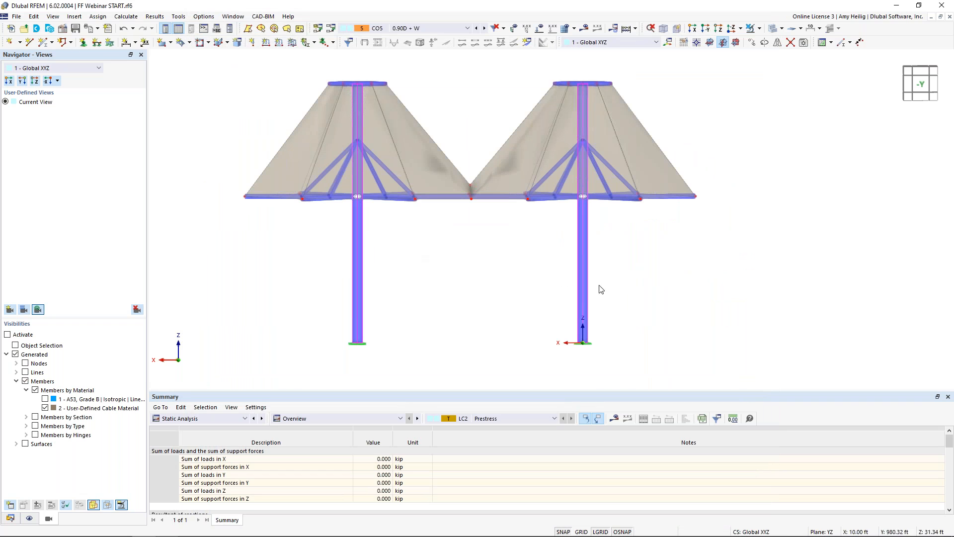
pyautogui.moveTo(232, 186); pyautogui.dragTo(714, 215)
pyautogui.keyDown('ctrl'); pyautogui.moveTo(448, 240); pyautogui.dragTo(467, 268, button='middle'); pyautogui.keyUp('ctrl')
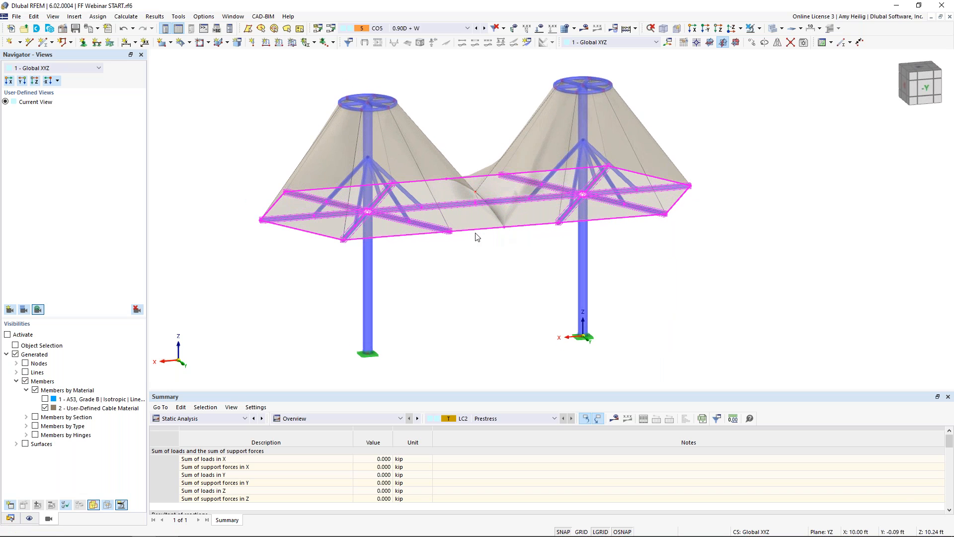
pyautogui.click(436, 298)
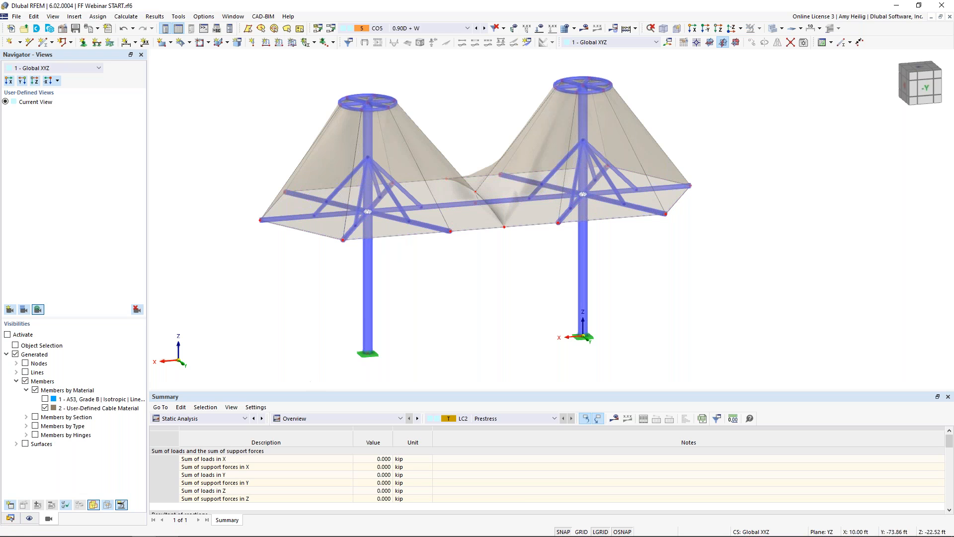
# Isolate the A53, Grade B members and create effective lengths for the horizontal arms, excluding torsional and lateral-torsional buckling
pyautogui.click(46, 399)
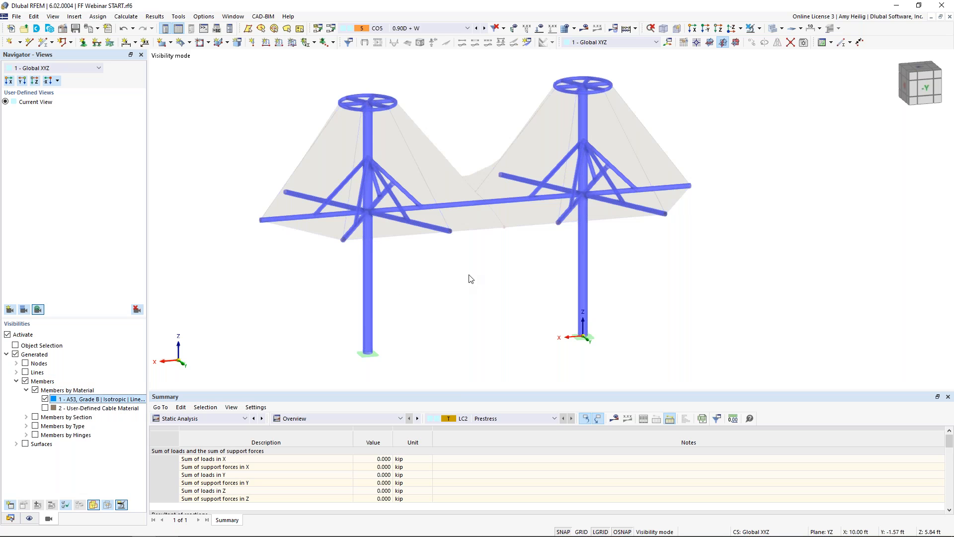
pyautogui.keyDown('ctrl'); pyautogui.moveTo(467, 292); pyautogui.dragTo(416, 249, button='middle'); pyautogui.keyUp('ctrl')
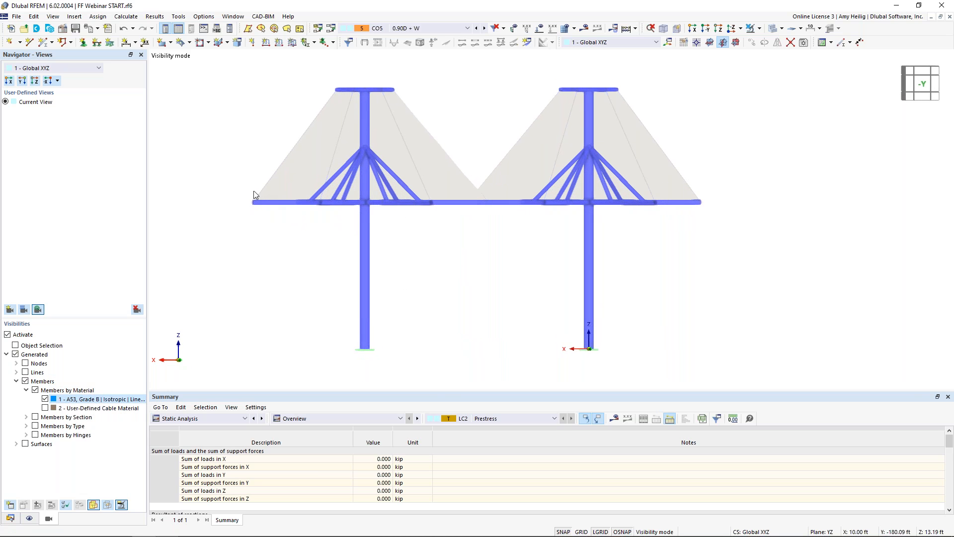
pyautogui.moveTo(243, 191); pyautogui.dragTo(718, 206)
pyautogui.keyDown('ctrl'); pyautogui.moveTo(490, 270); pyautogui.dragTo(504, 287, button='middle'); pyautogui.keyUp('ctrl')
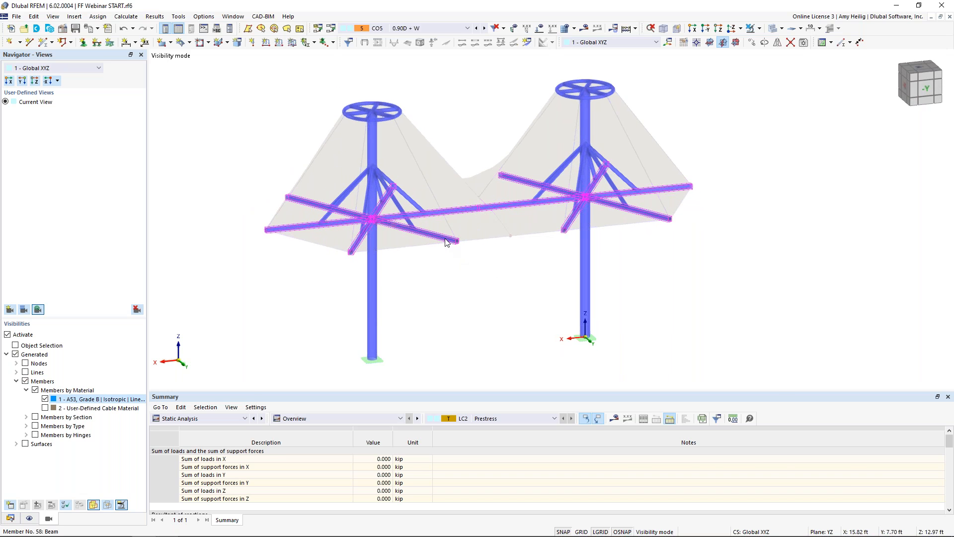
pyautogui.doubleClick(445, 242)
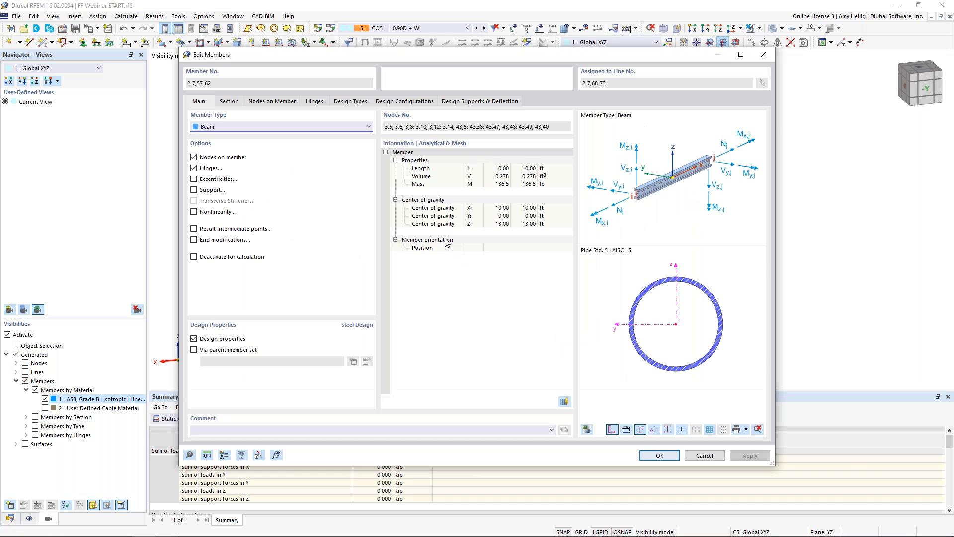
pyautogui.click(350, 102)
pyautogui.click(537, 138)
pyautogui.click(334, 112)
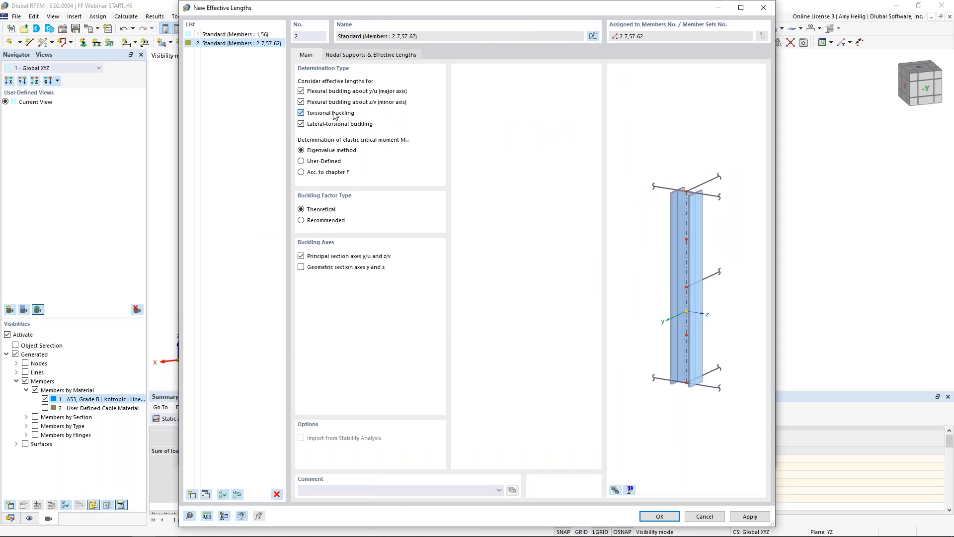
pyautogui.click(333, 125)
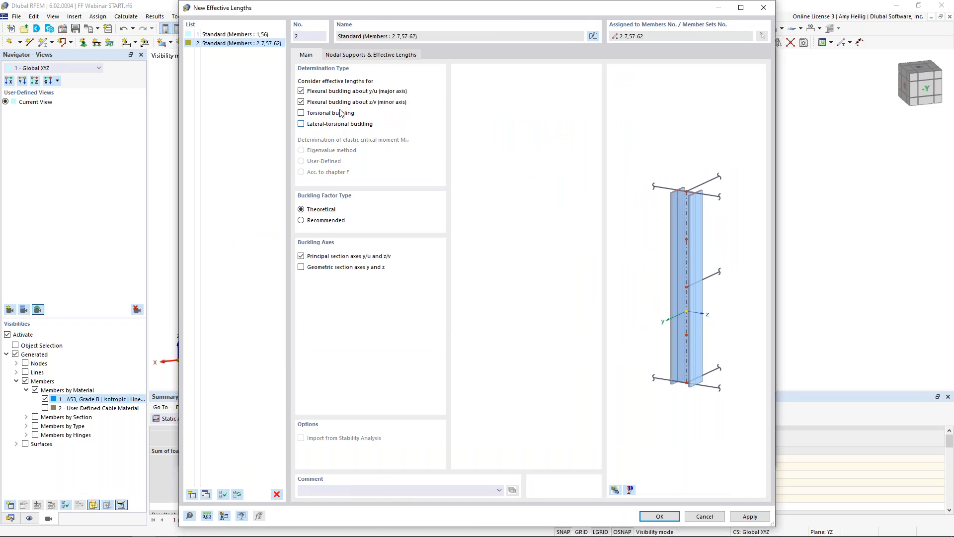
# Overwrite the horizontal arms' effective lengths with absolute values of 5 ft about both principal axes, check them on the model, and accept
pyautogui.click(372, 56)
pyautogui.click(301, 358)
pyautogui.click(346, 273)
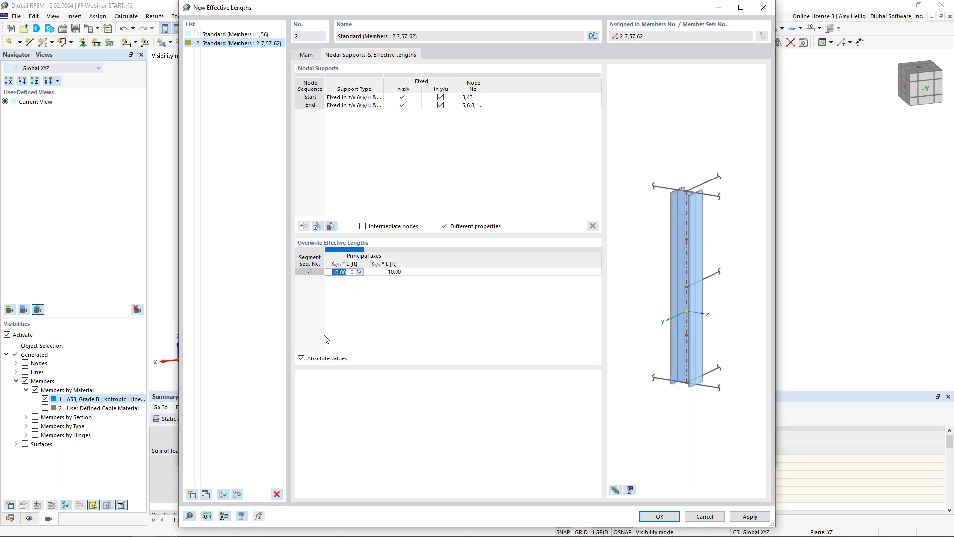
pyautogui.write('5')
pyautogui.press('Tab')
pyautogui.write('5')
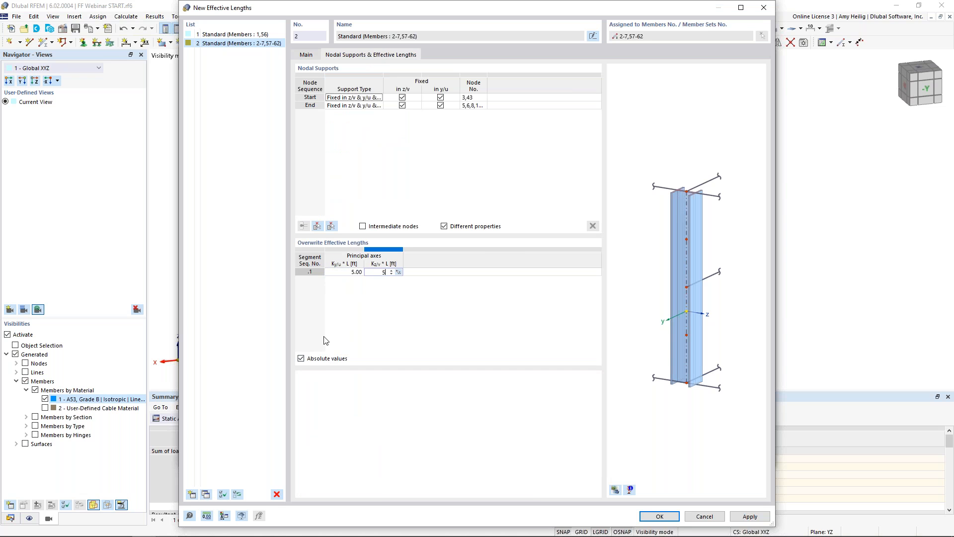
pyautogui.click(615, 491)
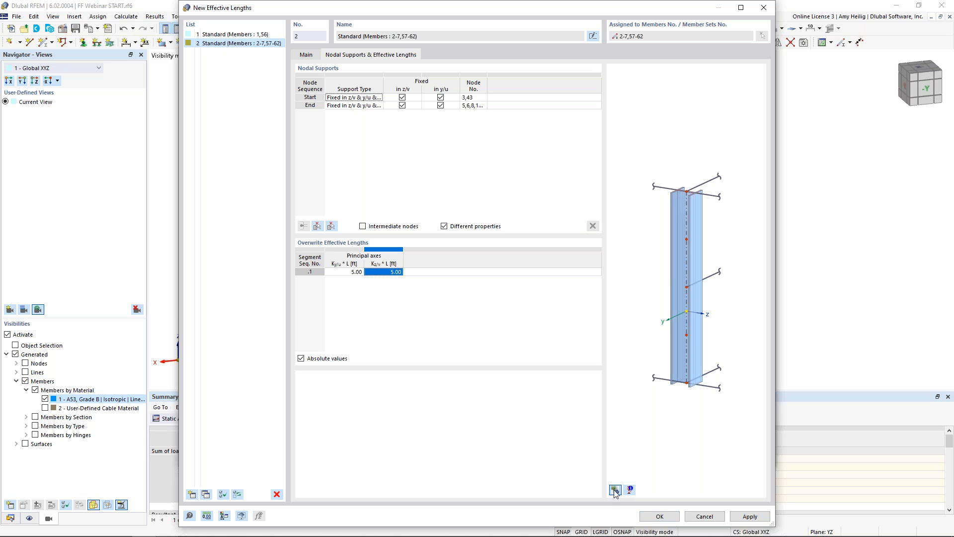
pyautogui.scroll(5, 634, 308)
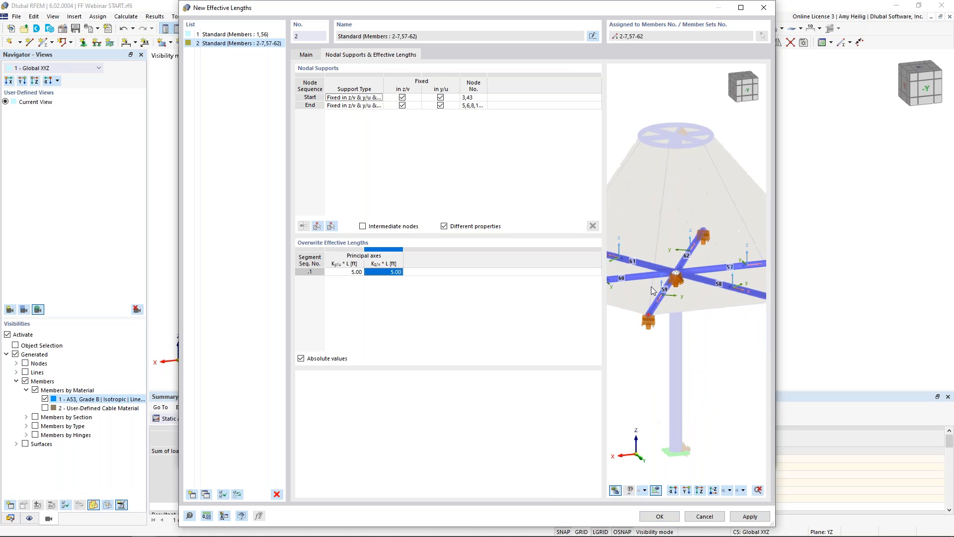
pyautogui.click(661, 516)
pyautogui.click(651, 458)
pyautogui.click(464, 339)
pyautogui.moveTo(465, 338); pyautogui.dragTo(450, 303, button='middle')
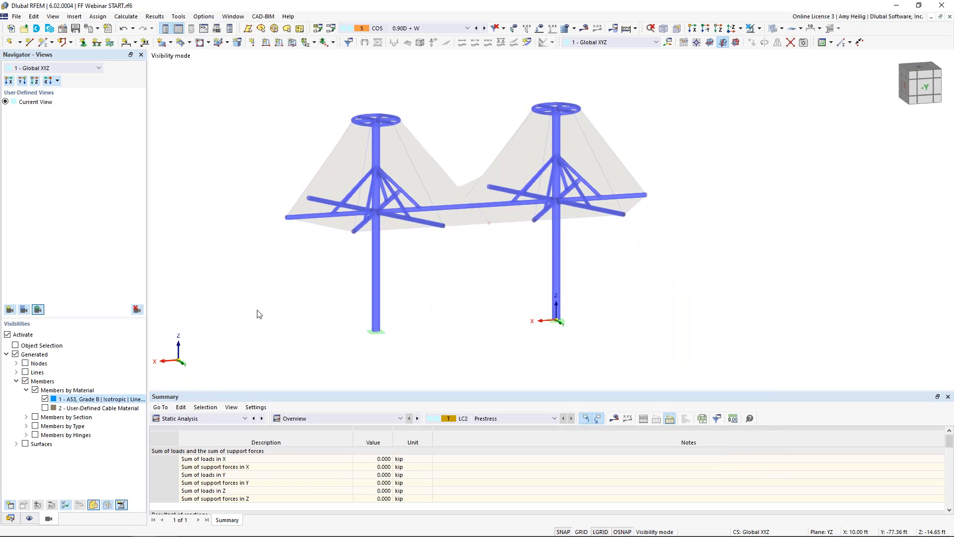
# In the Steel Design input data, set the limit state type of design situation DS2 to Serviceability limit state
pyautogui.click(202, 418)
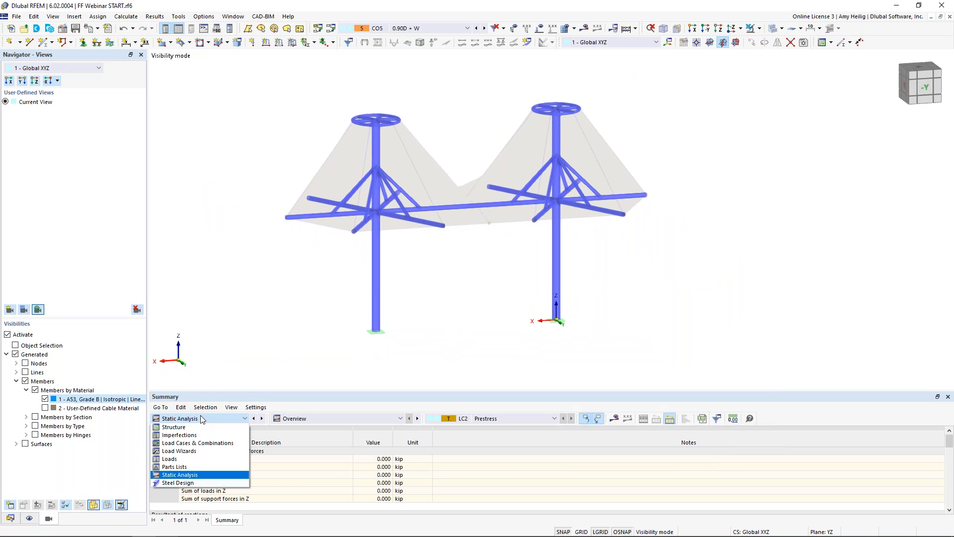
pyautogui.click(188, 483)
pyautogui.moveTo(317, 391); pyautogui.dragTo(331, 313)
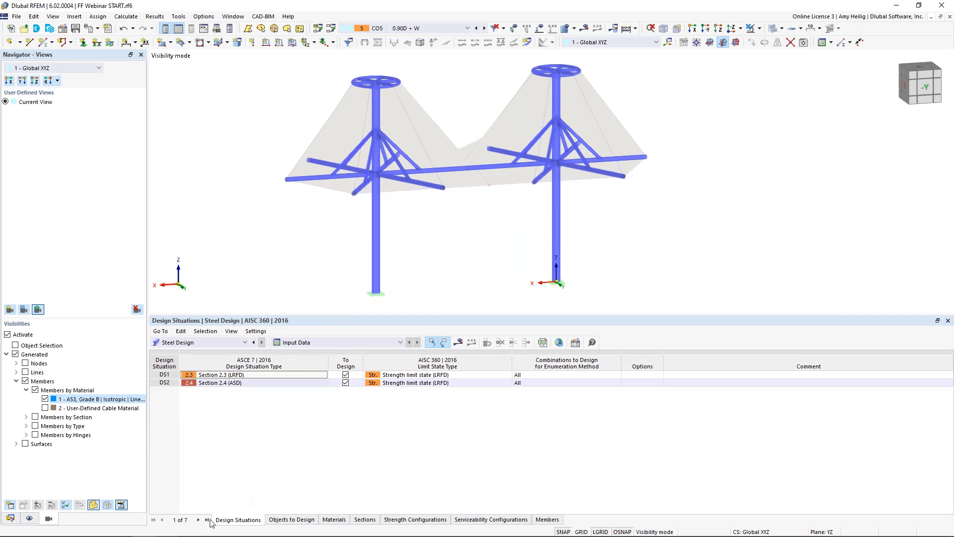
pyautogui.click(255, 382)
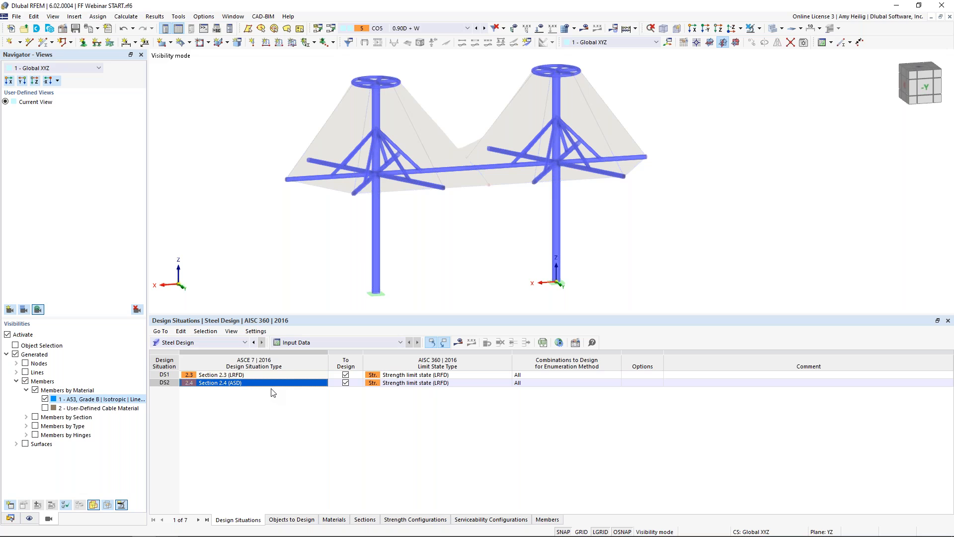
pyautogui.click(414, 376)
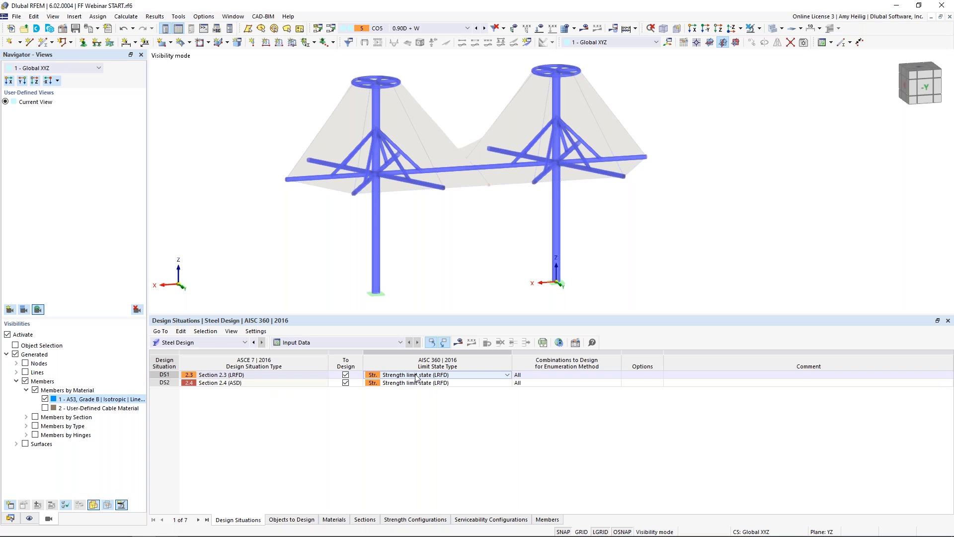
pyautogui.click(432, 383)
pyautogui.click(506, 382)
pyautogui.click(486, 404)
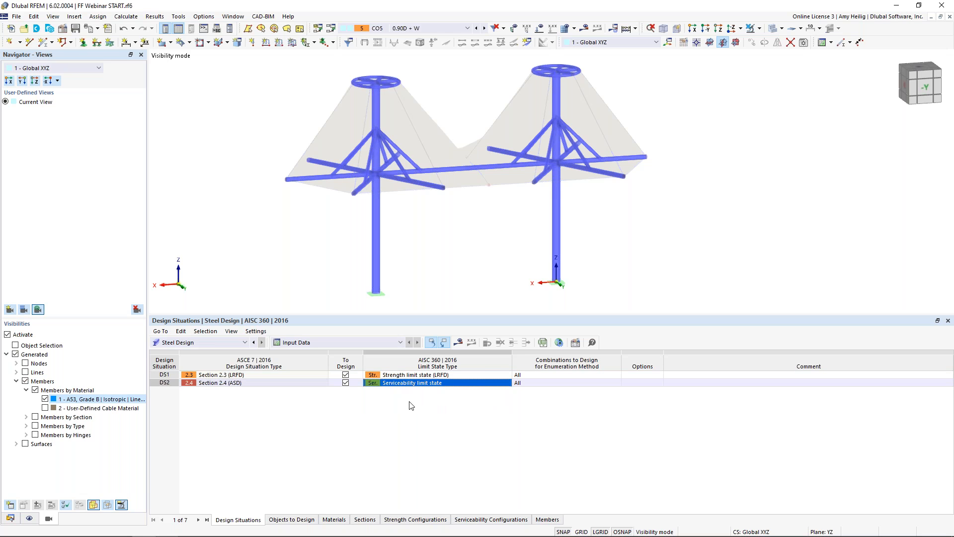
# Replace the members assigned to Steel Design with only the two columns and the horizontal arms, members 1-7,56-62
pyautogui.click(291, 519)
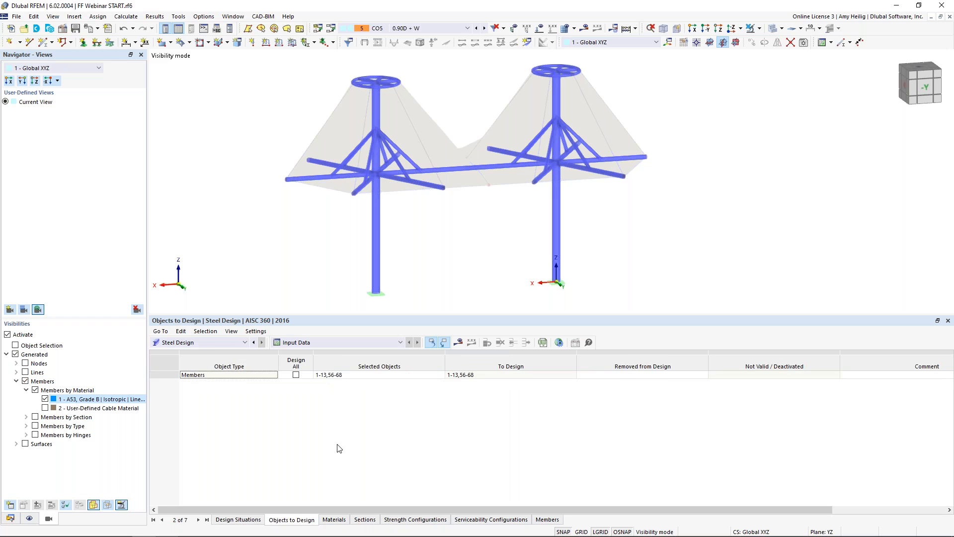
pyautogui.click(376, 374)
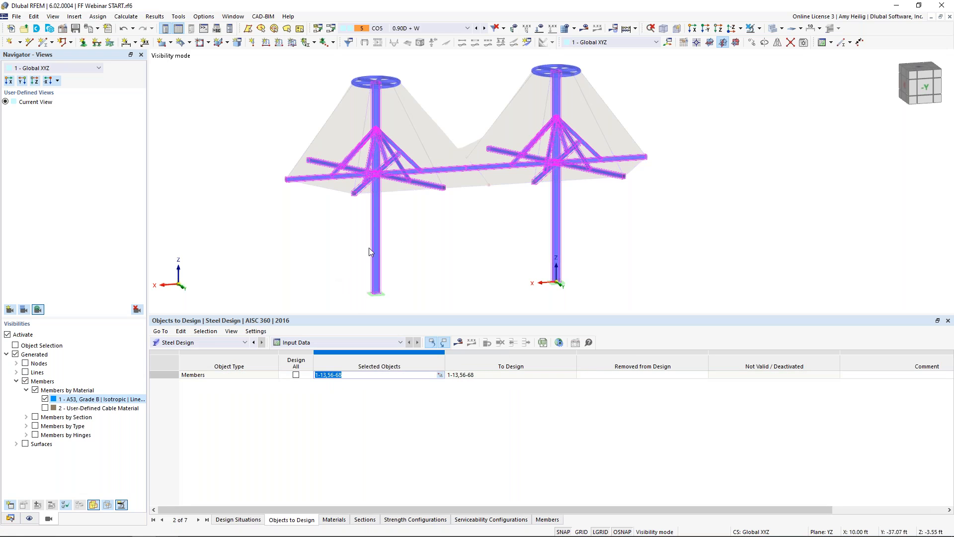
pyautogui.click(439, 375)
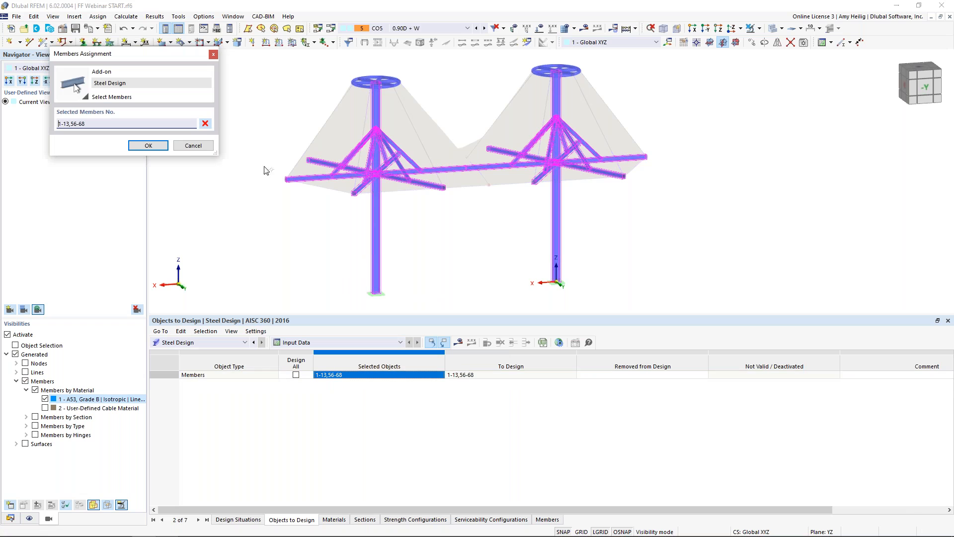
pyautogui.click(205, 124)
pyautogui.moveTo(594, 257); pyautogui.dragTo(345, 234)
pyautogui.keyDown('ctrl'); pyautogui.moveTo(452, 236); pyautogui.dragTo(412, 211, button='middle'); pyautogui.keyUp('ctrl')
pyautogui.moveTo(262, 155); pyautogui.dragTo(678, 179)
pyautogui.keyDown('ctrl'); pyautogui.moveTo(450, 206); pyautogui.dragTo(493, 232, button='middle'); pyautogui.keyUp('ctrl')
pyautogui.click(155, 146)
# Confirm the columns and horizontal arms, members 1-7,56-62, as the objects assigned to Steel Design
pyautogui.click(395, 377)
pyautogui.click(442, 374)
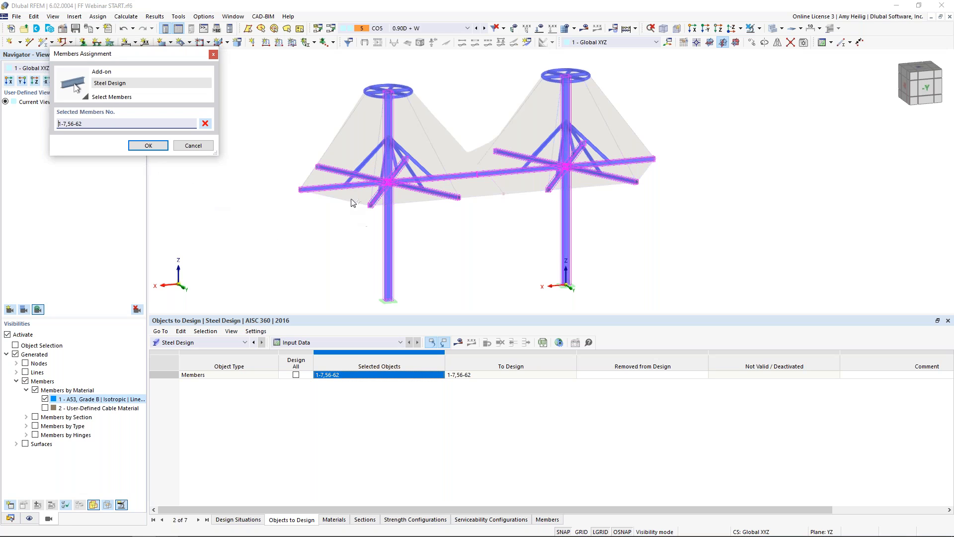
pyautogui.click(148, 145)
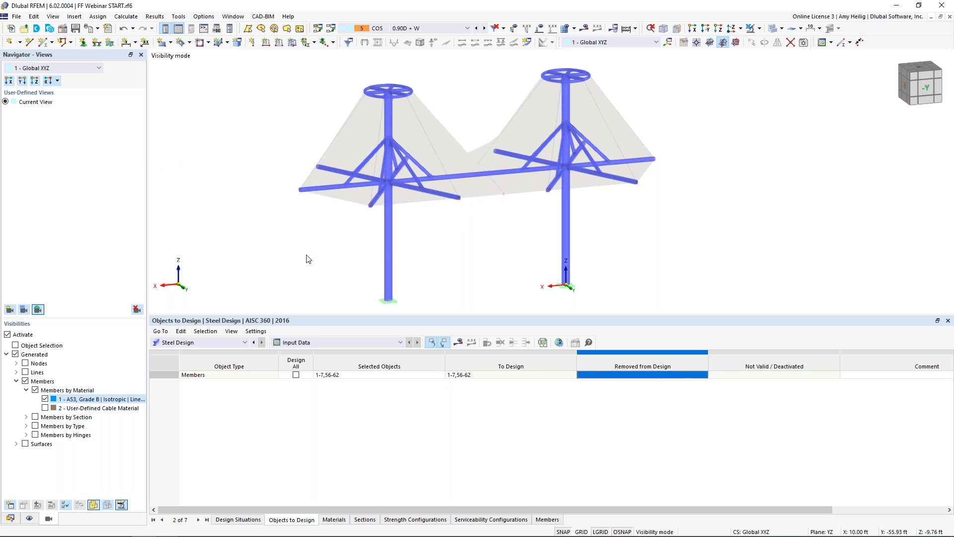
# Check the Steel Design design situations and calculate all load cases, load combinations and the steel design
pyautogui.click(237, 519)
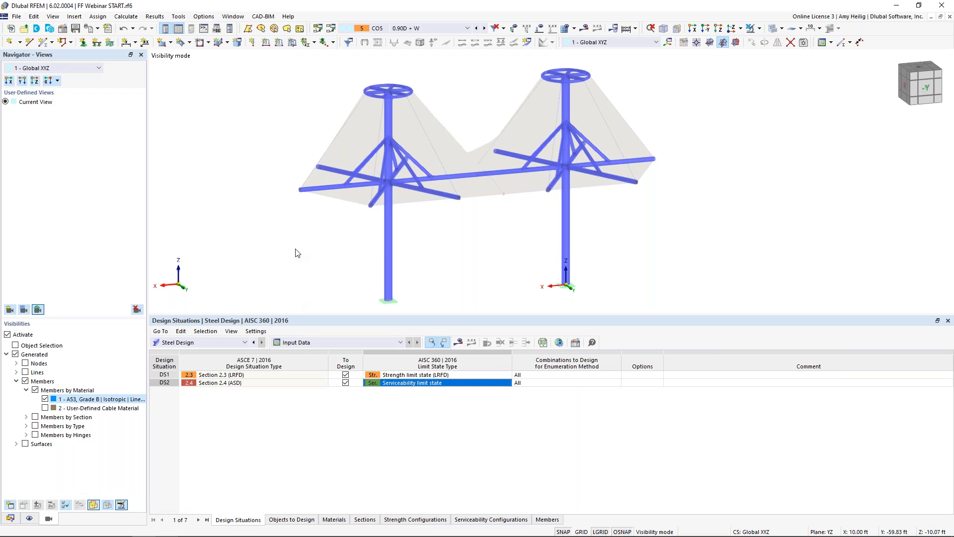
pyautogui.click(126, 16)
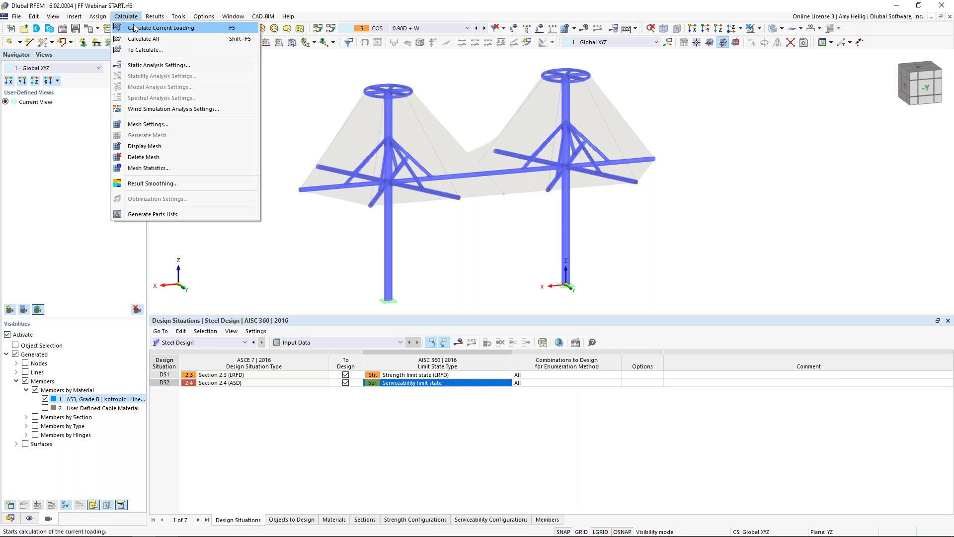
pyautogui.click(137, 39)
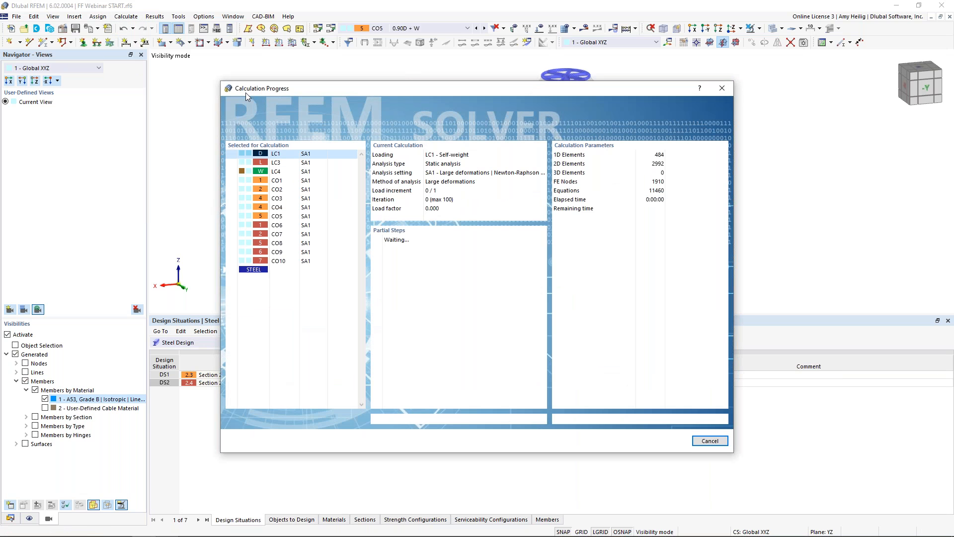
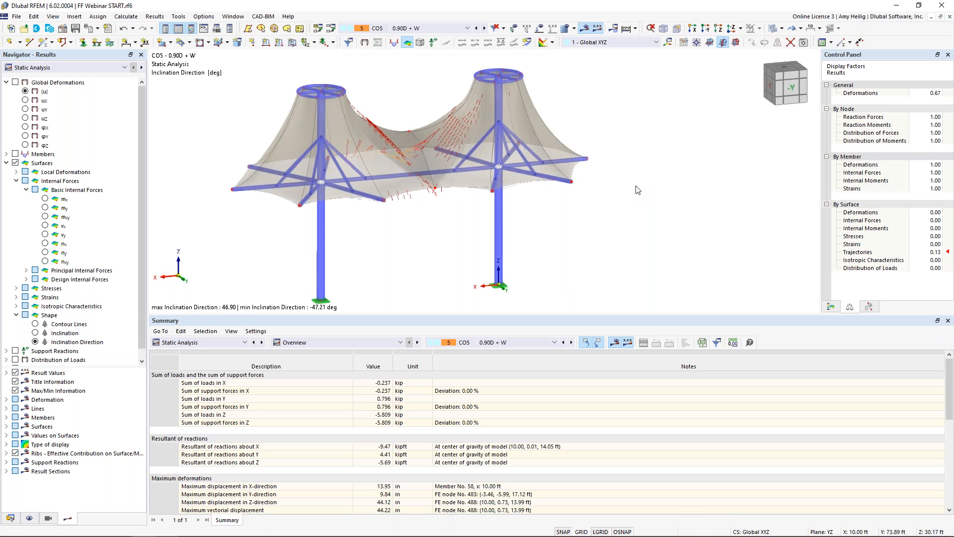
# Show the total global deformations |u| on the model and switch the results to load combination CO1, 1.40D
pyautogui.click(15, 82)
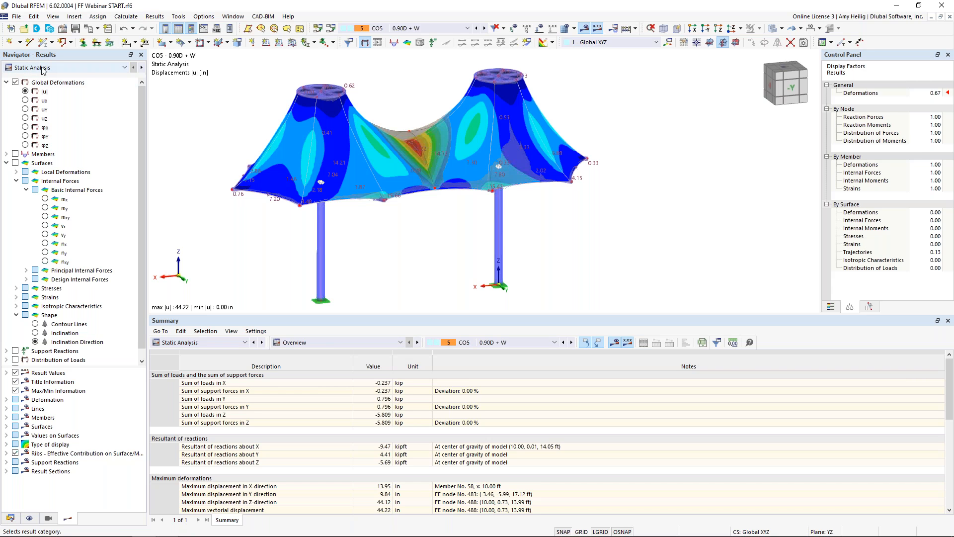
pyautogui.click(41, 68)
pyautogui.click(42, 67)
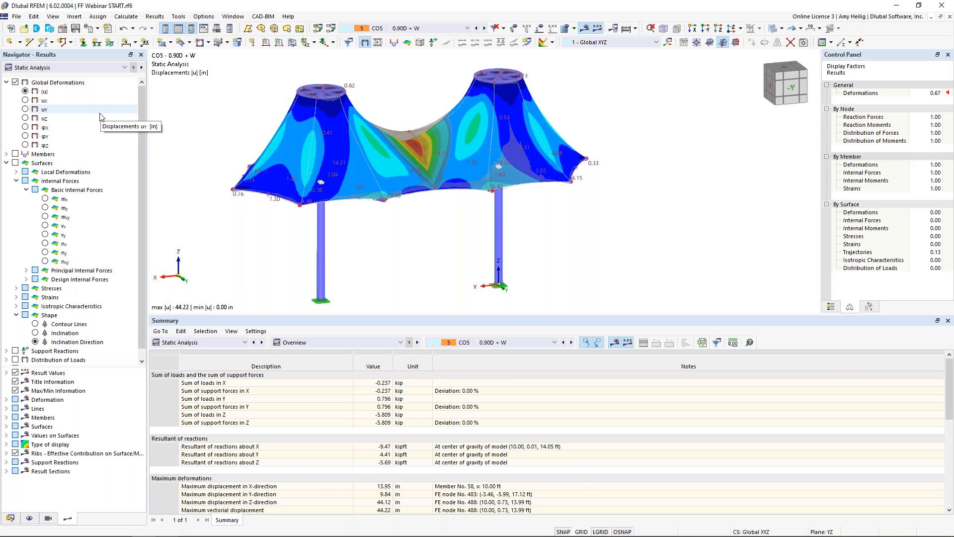
pyautogui.click(422, 28)
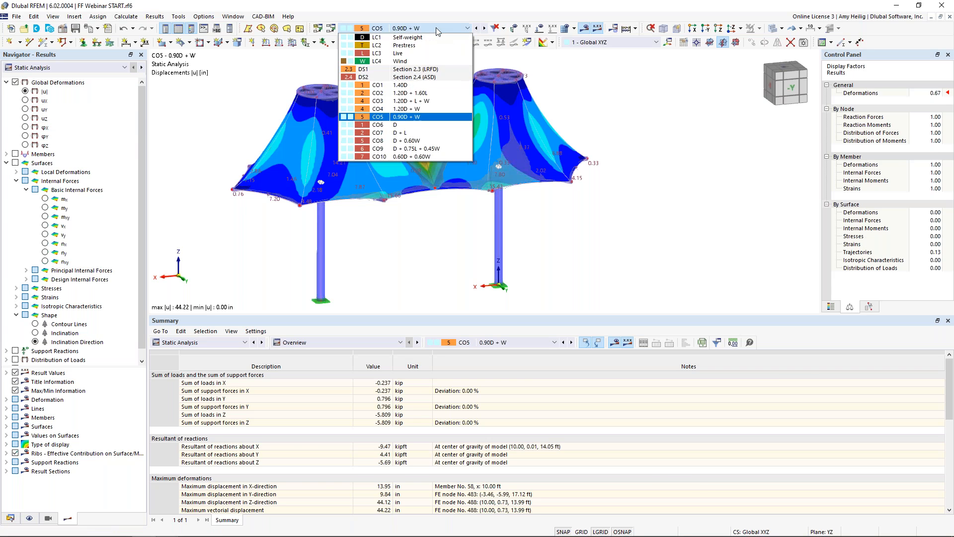
pyautogui.click(419, 85)
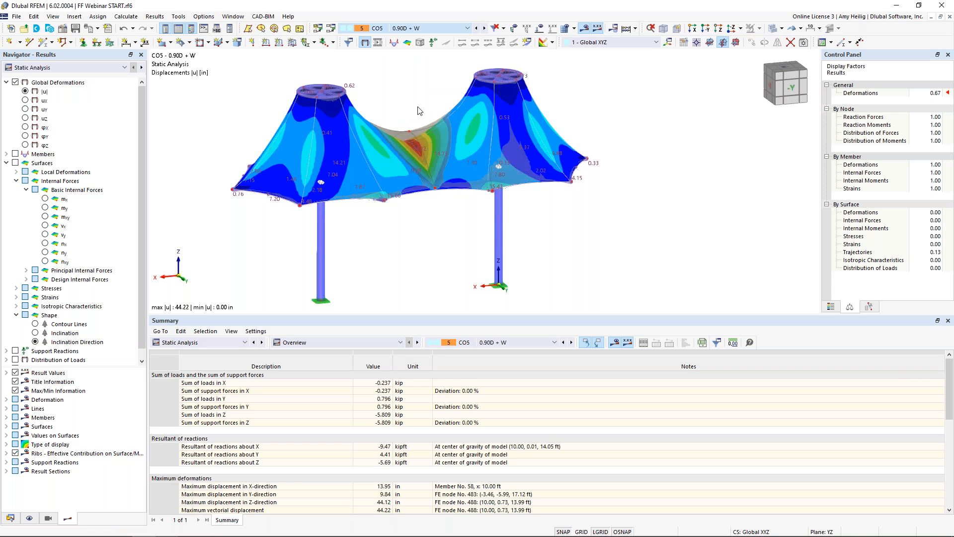
pyautogui.moveTo(435, 115); pyautogui.dragTo(477, 122, button='middle')
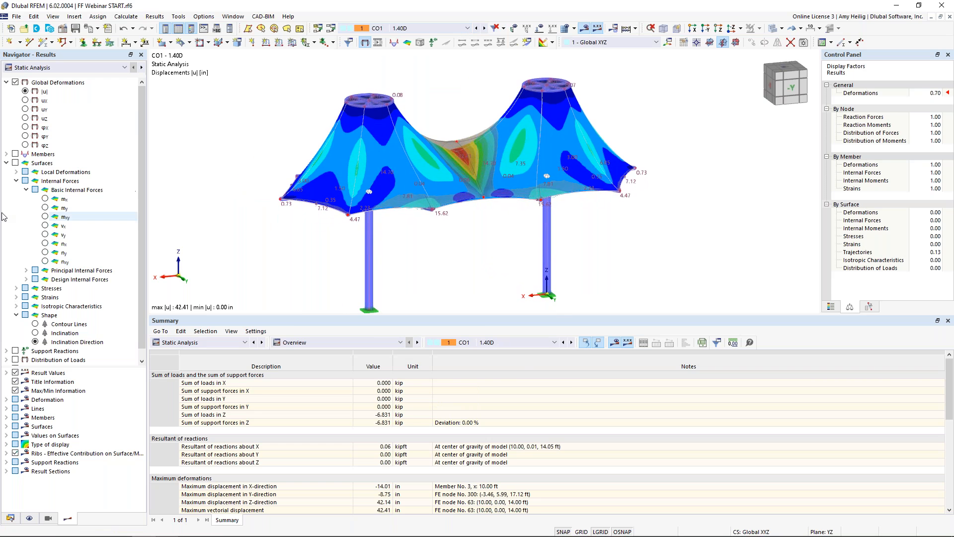
# Show the member internal forces for CO1, viewing the axial force N, then the moments My and Mz
pyautogui.click(7, 154)
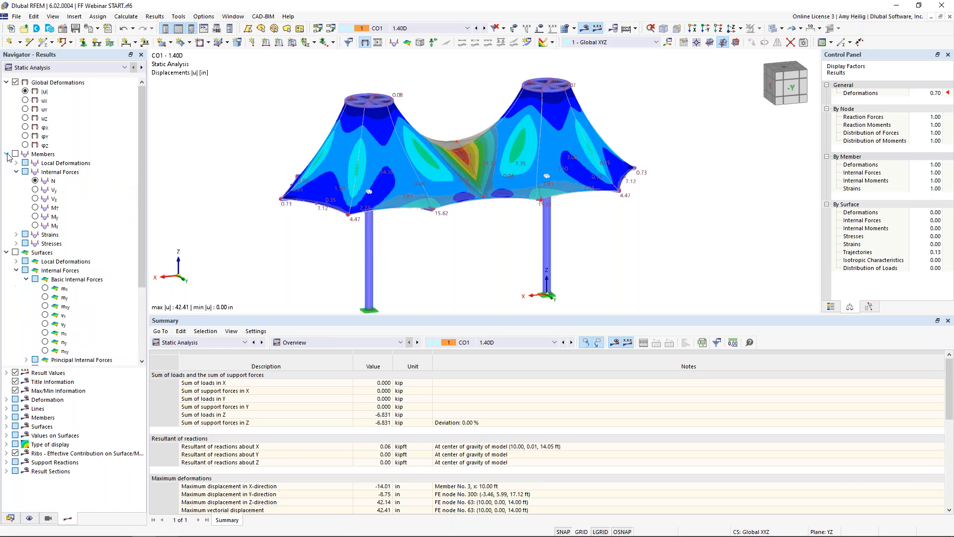
pyautogui.click(15, 154)
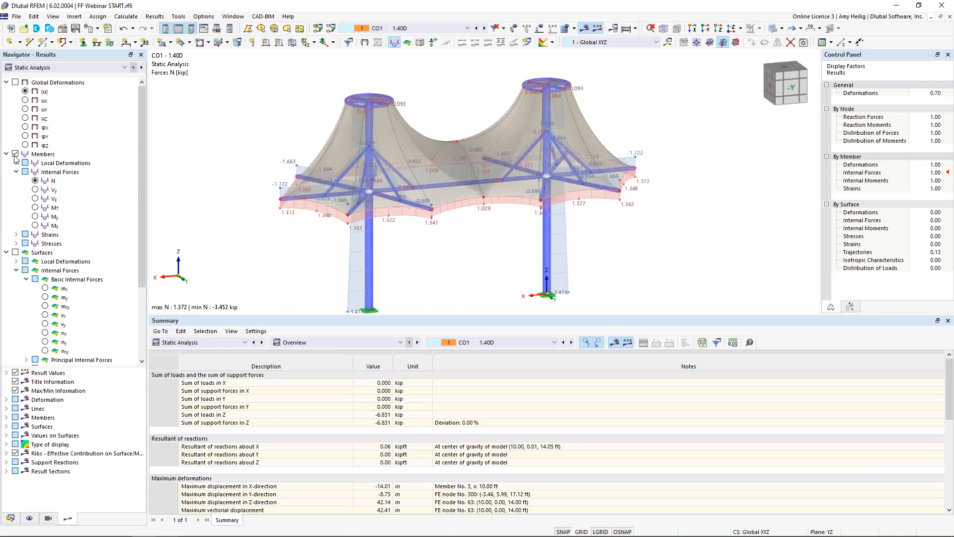
pyautogui.scroll(2, 416, 236)
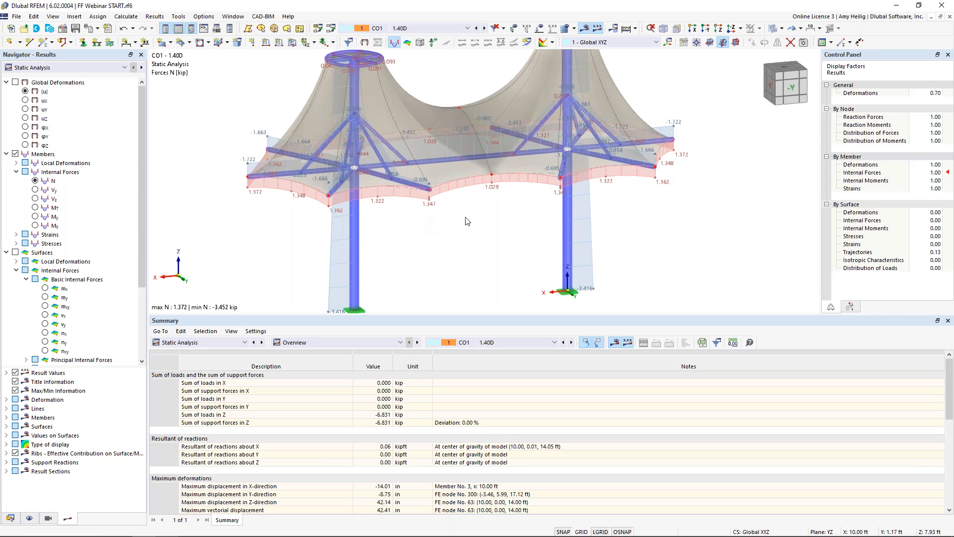
pyautogui.click(35, 217)
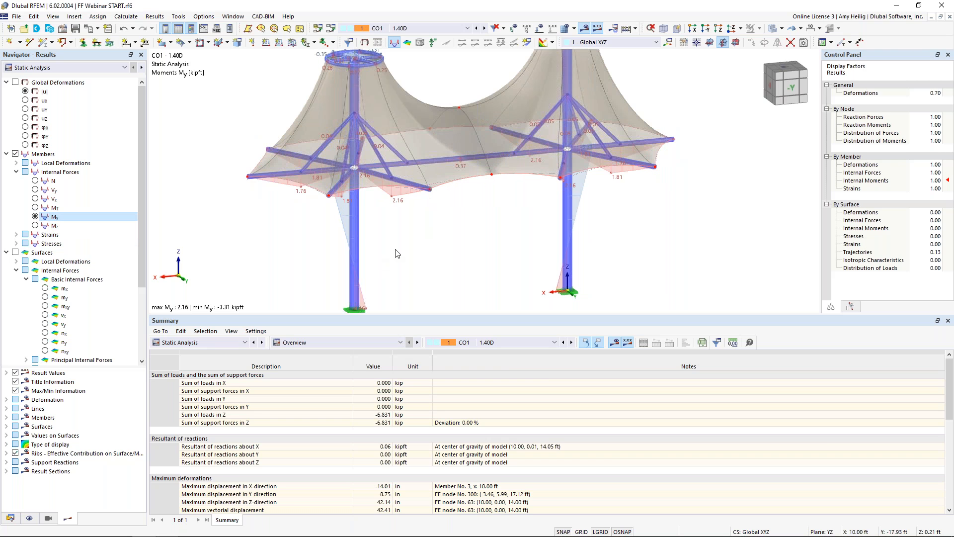
pyautogui.click(35, 226)
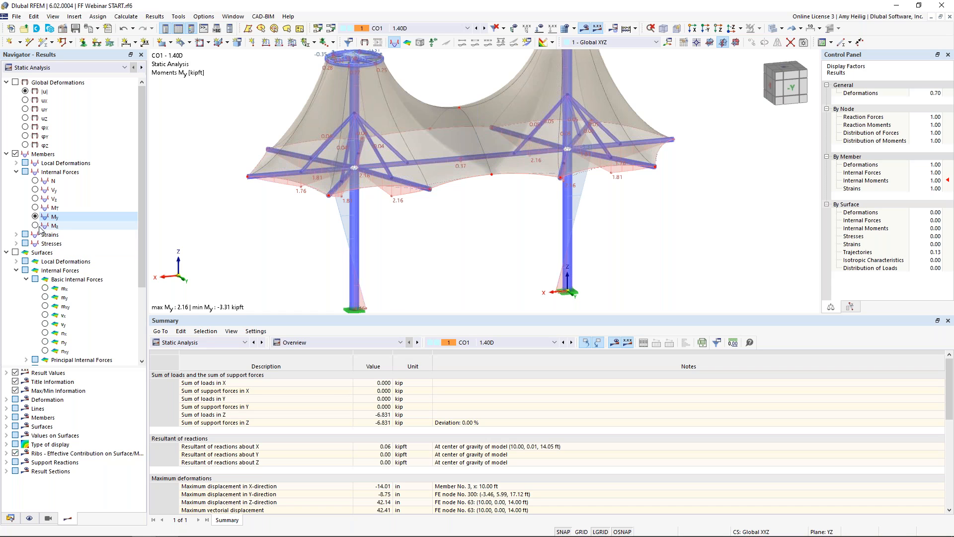
# Open the result diagrams for column member 56 and add the axial force N and shear force Vz
pyautogui.click(357, 240)
pyautogui.rightClick(357, 240)
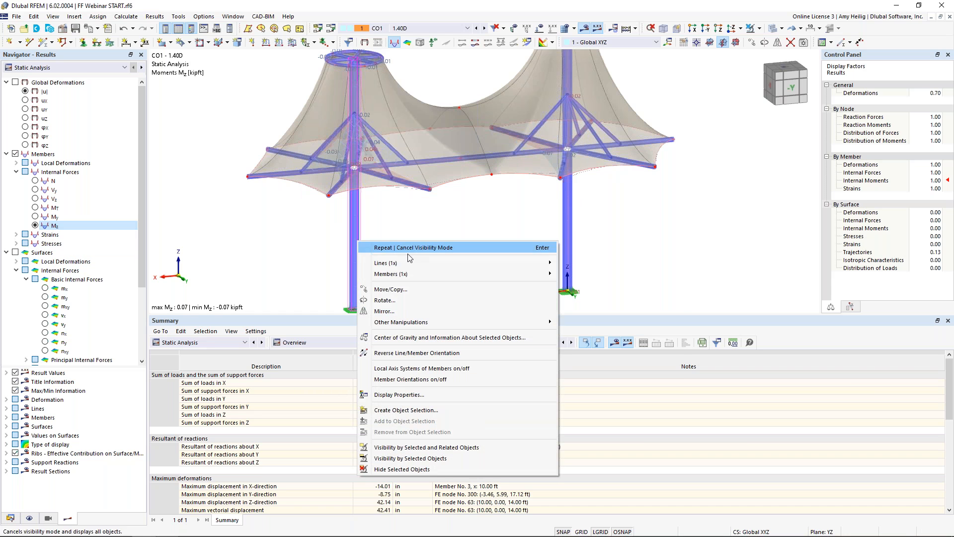
pyautogui.moveTo(411, 273)
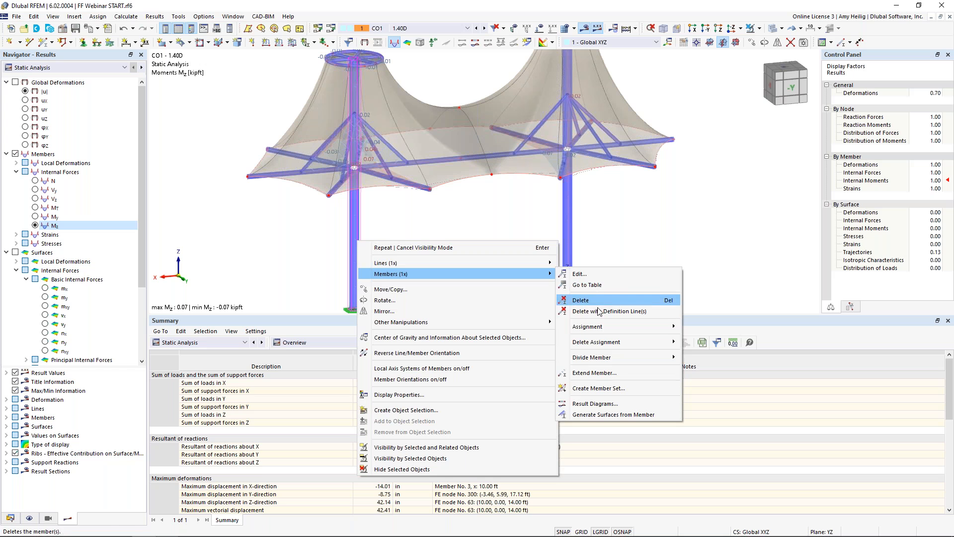
pyautogui.click(586, 403)
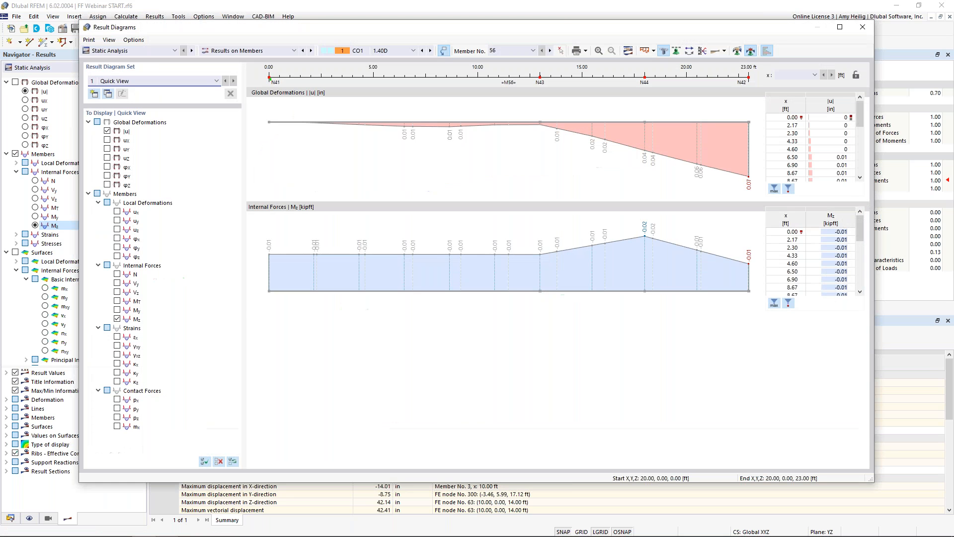
pyautogui.click(118, 274)
pyautogui.click(117, 292)
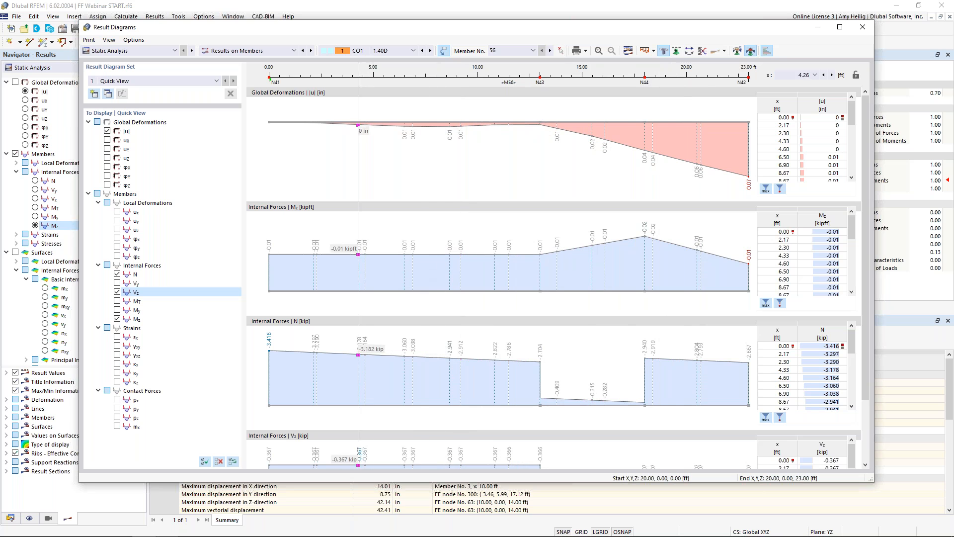
# Advance member 56's result diagrams to CO2 and CO3, inspect values along the column, and close the diagrams
pyautogui.click(431, 51)
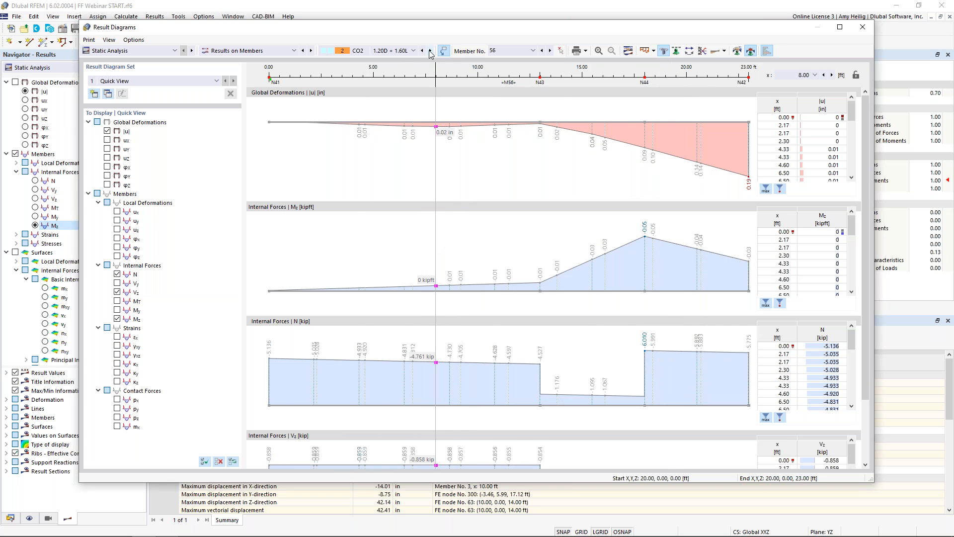
pyautogui.click(431, 51)
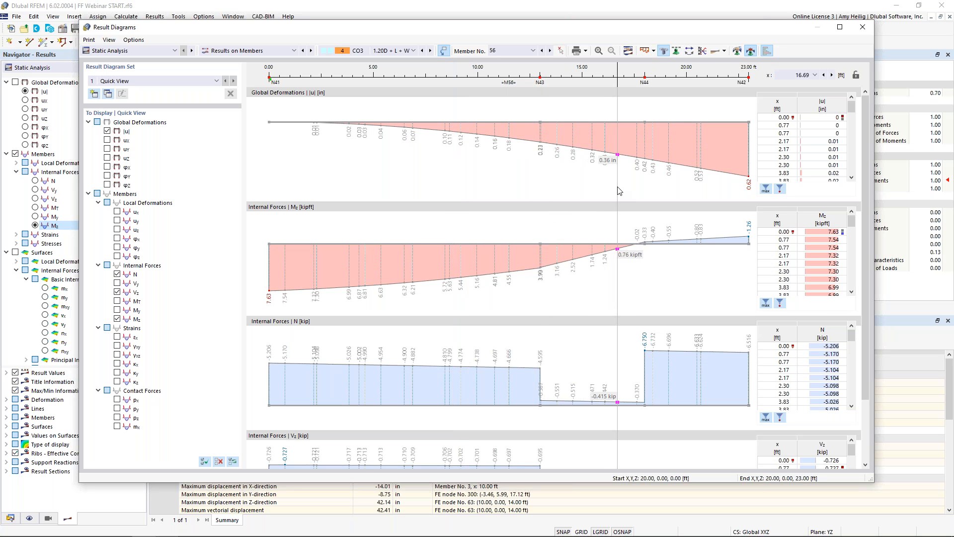
pyautogui.moveTo(527, 30); pyautogui.dragTo(594, 59)
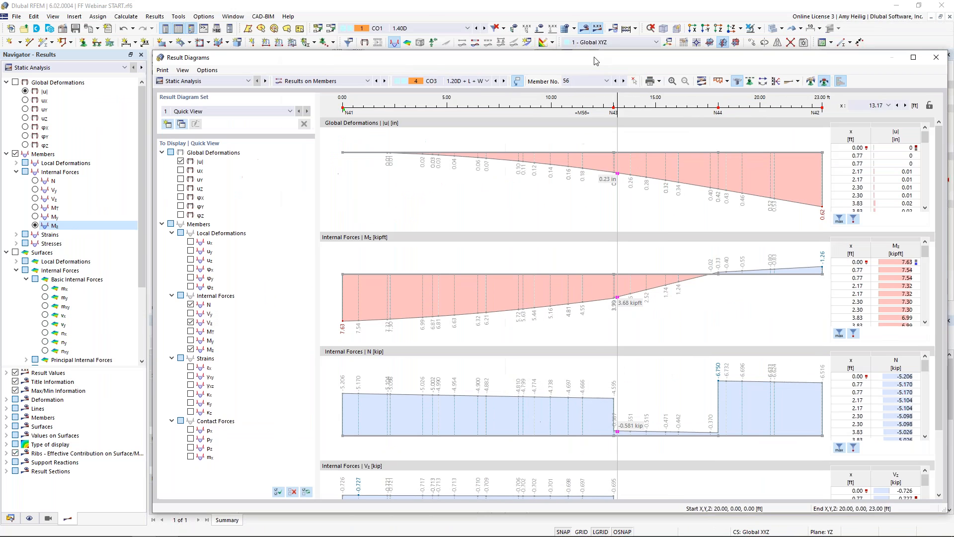
pyautogui.click(937, 59)
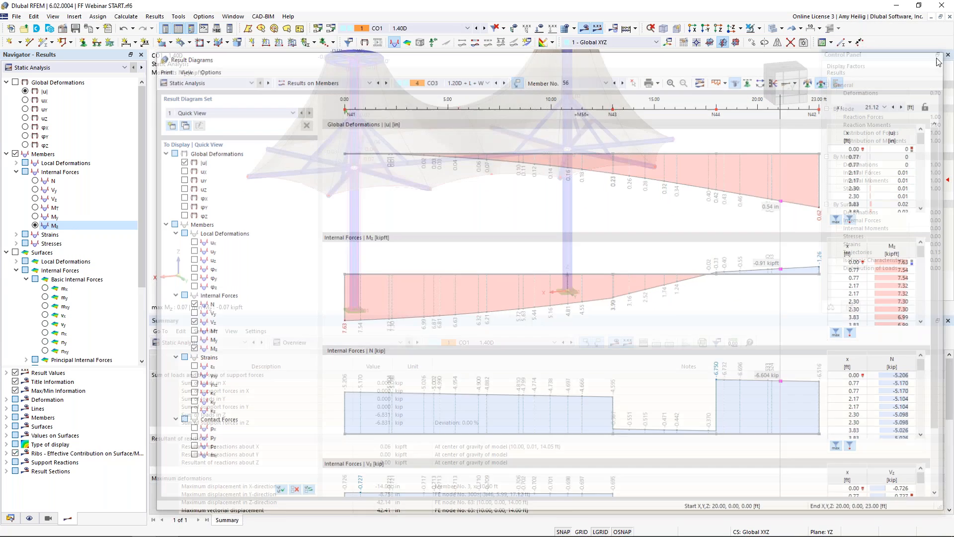
# Hide the member results and show the membrane surfaces' basic internal force nx
pyautogui.click(6, 154)
pyautogui.click(15, 155)
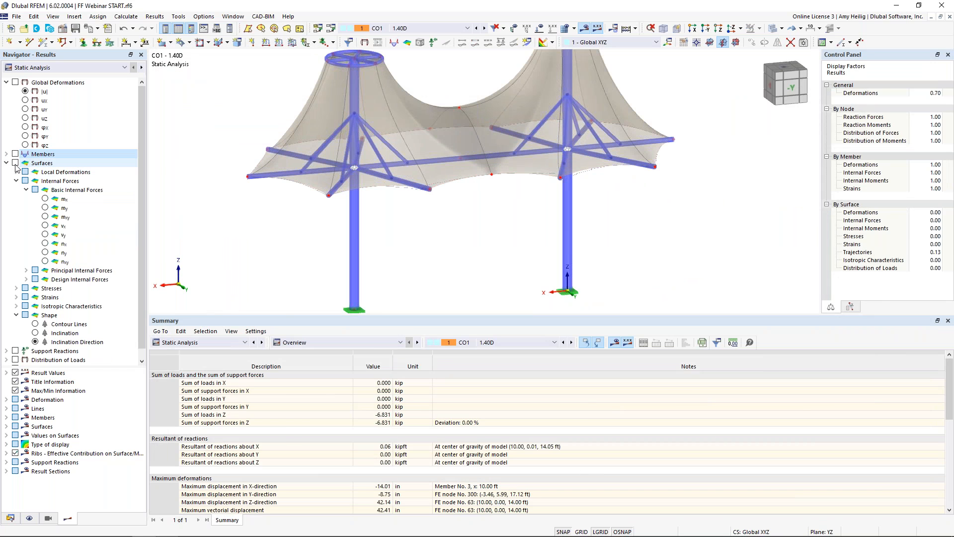
pyautogui.click(15, 163)
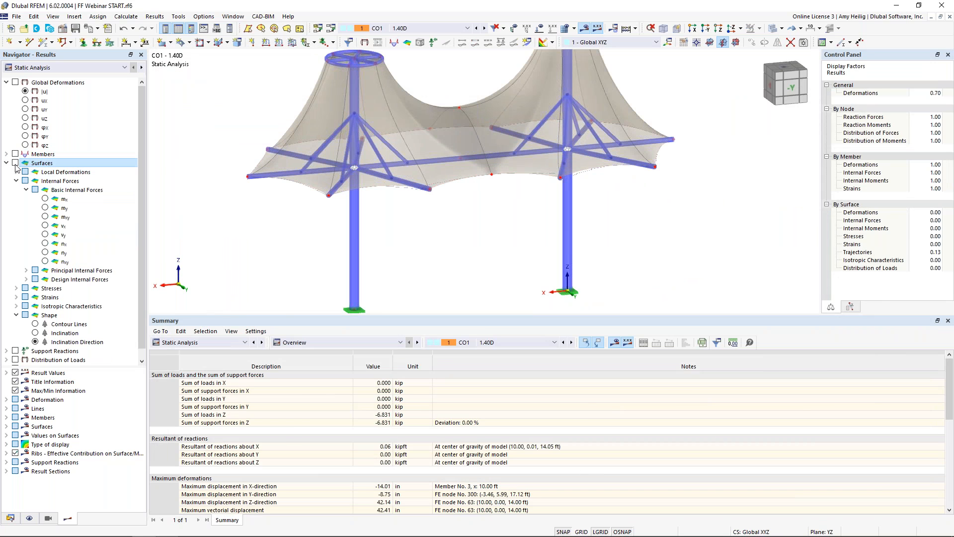
pyautogui.click(45, 243)
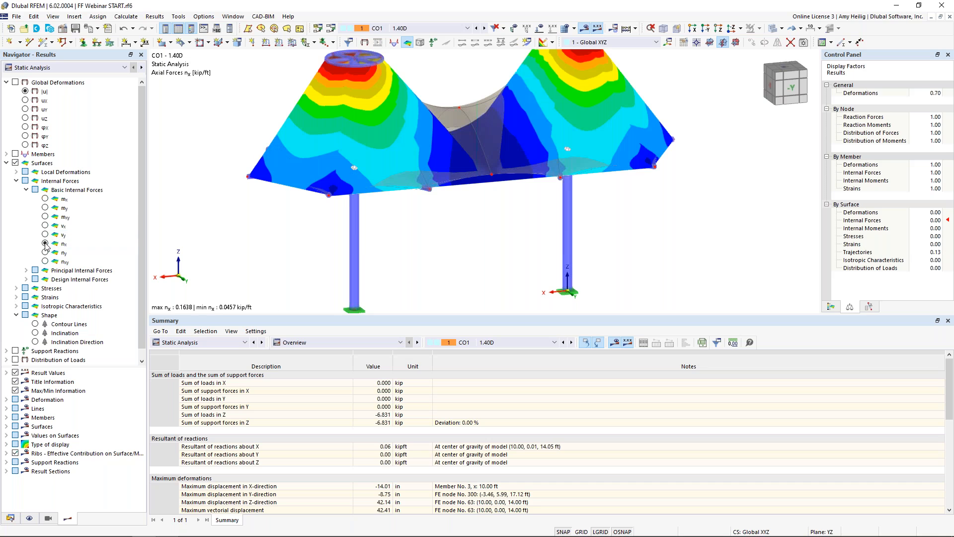
# Switch the surface result display from the initial geometry to the curved form-found membrane shape
pyautogui.click(801, 29)
pyautogui.click(803, 42)
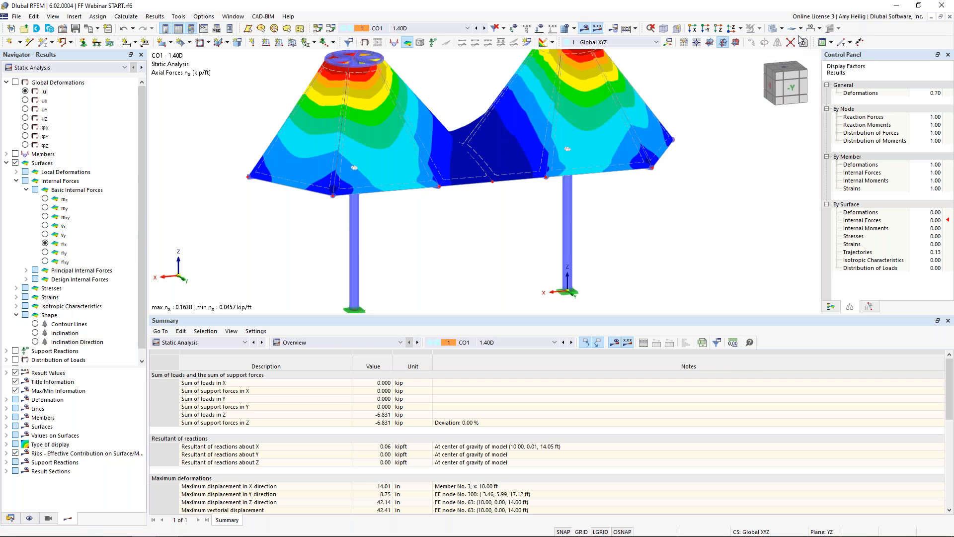
pyautogui.click(801, 28)
pyautogui.click(801, 54)
pyautogui.click(804, 44)
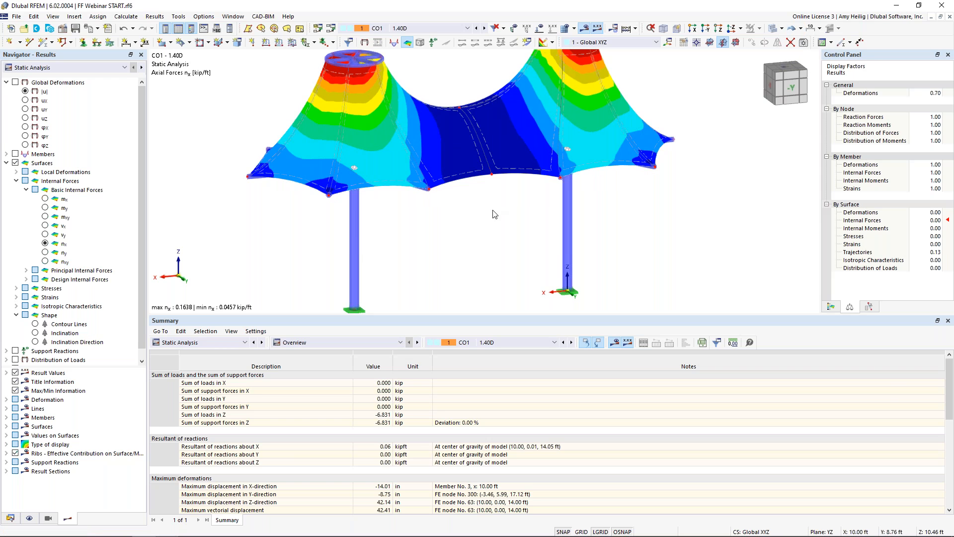
# Show the color scale for the membrane's axial force nx, and switch the surface results to ny
pyautogui.keyDown('ctrl'); pyautogui.moveTo(493, 203); pyautogui.dragTo(494, 235, button='middle'); pyautogui.keyUp('ctrl')
pyautogui.scroll(-1, 547, 198)
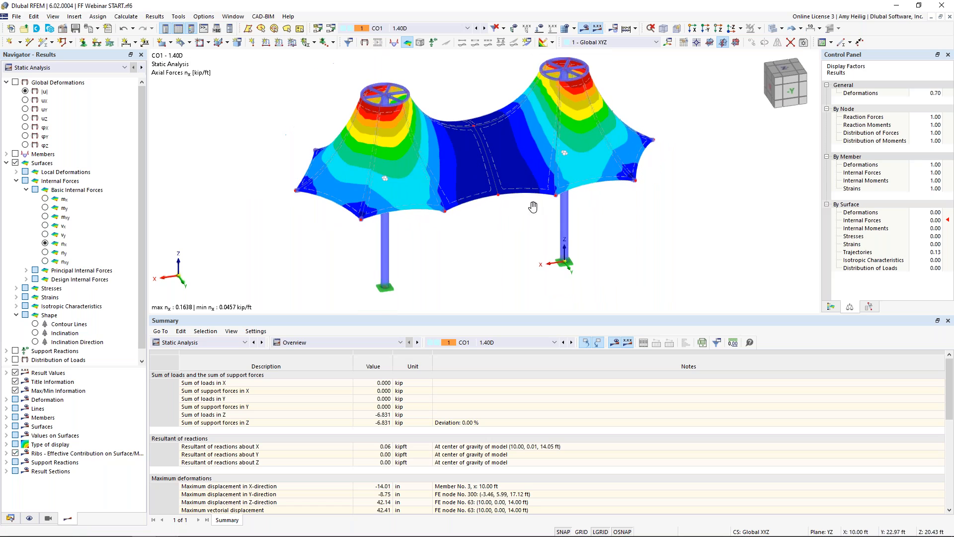
pyautogui.moveTo(533, 205); pyautogui.dragTo(522, 227, button='middle')
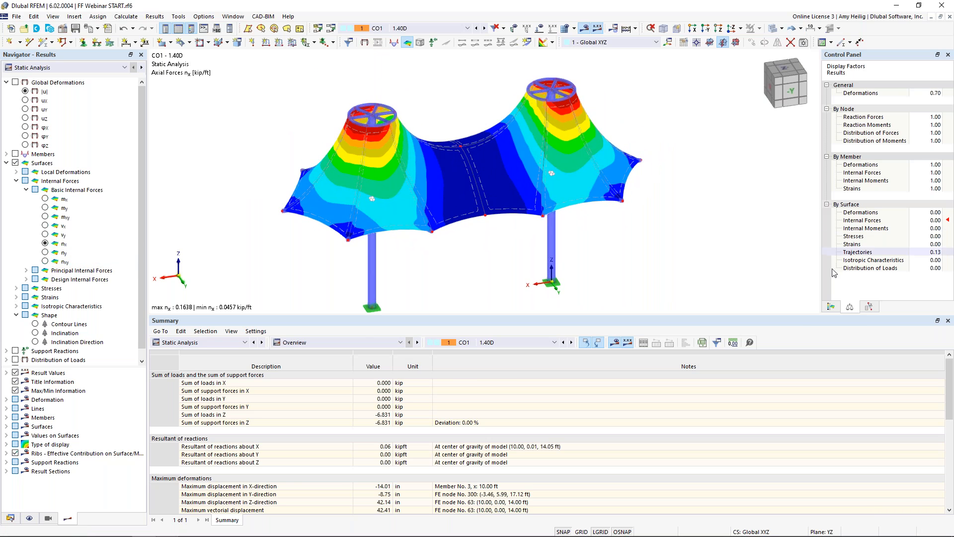
pyautogui.click(830, 307)
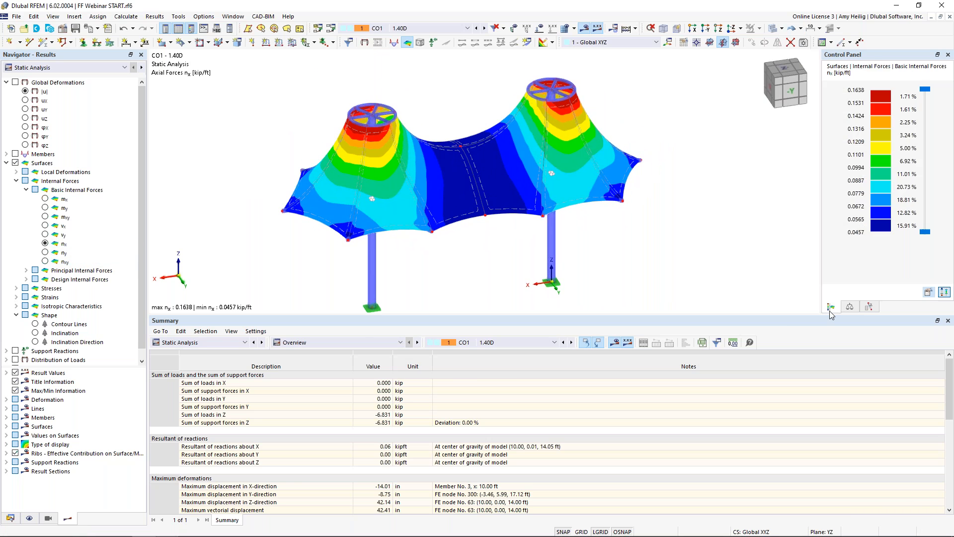
pyautogui.click(45, 253)
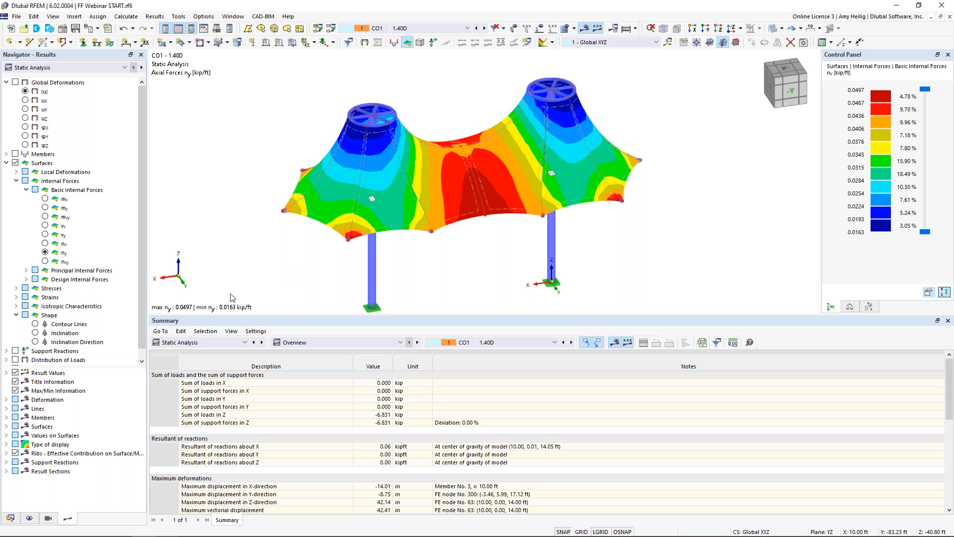
# Enlarge the results table and list the static analysis results by surface, showing the basic internal forces for CO1
pyautogui.moveTo(313, 316); pyautogui.dragTo(316, 282)
pyautogui.click(311, 309)
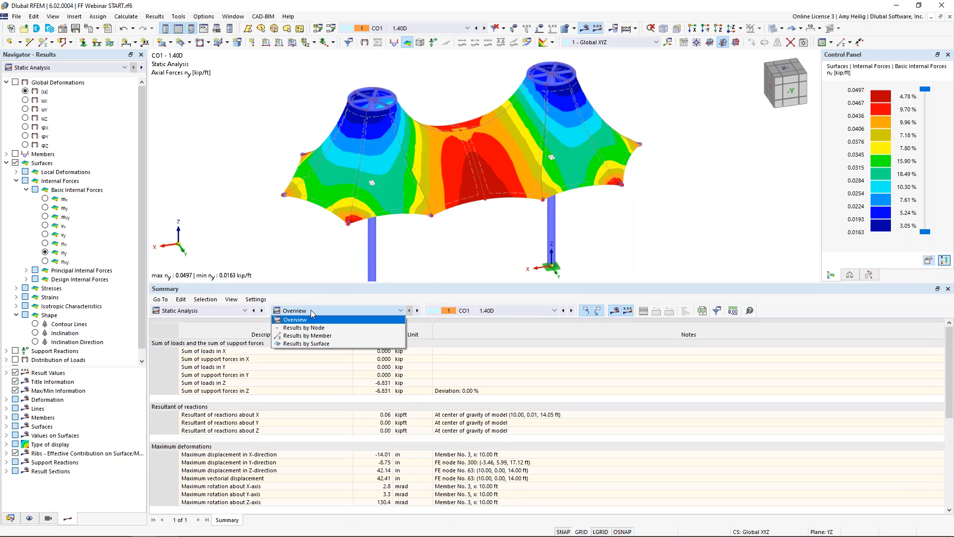
pyautogui.click(310, 343)
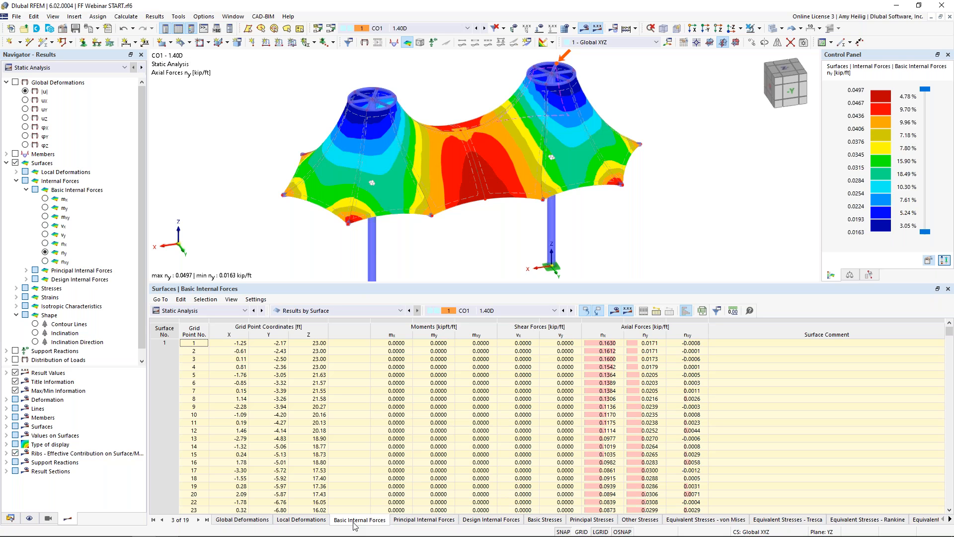
# Examine the CO1 basic internal forces listed at the grid points of surfaces 1 and 2, relating the rows to the membrane model
pyautogui.click(576, 390)
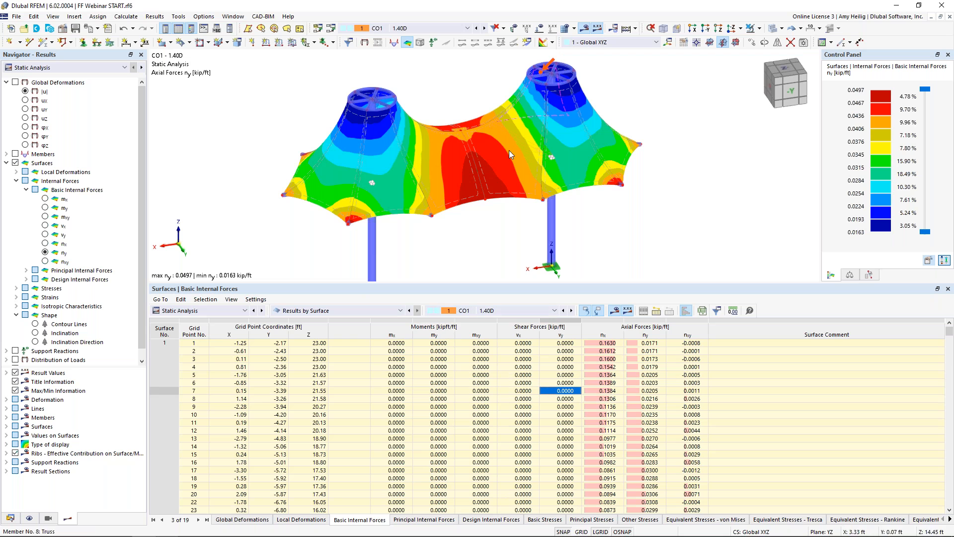
pyautogui.click(548, 438)
pyautogui.scroll(-14, 528, 442)
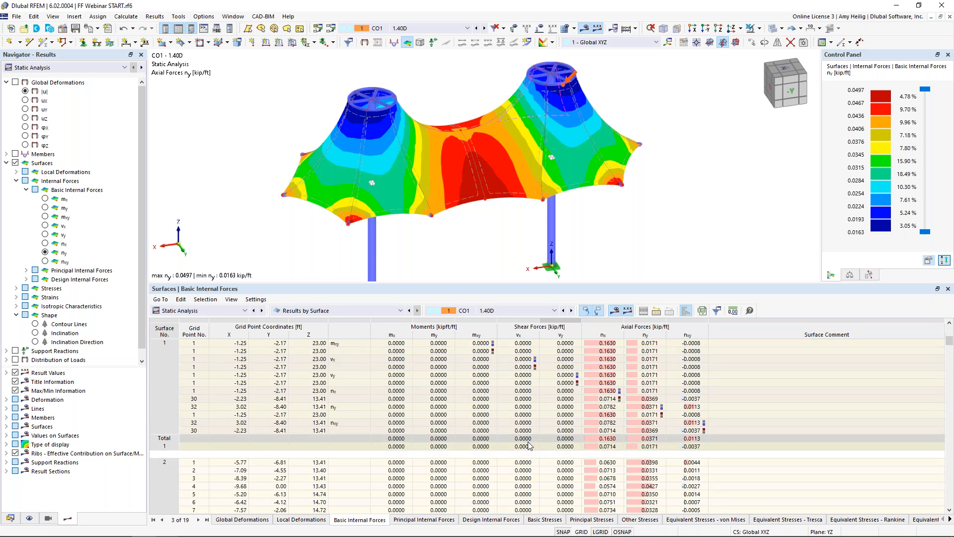
pyautogui.click(506, 479)
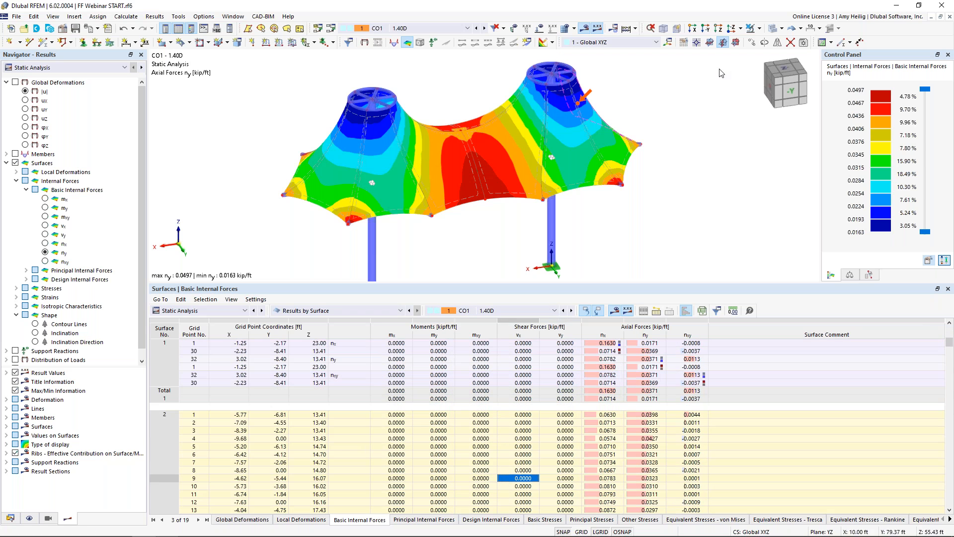
pyautogui.click(773, 29)
pyautogui.click(773, 30)
pyautogui.keyDown('ctrl'); pyautogui.moveTo(319, 209); pyautogui.dragTo(720, 205, button='middle'); pyautogui.keyUp('ctrl')
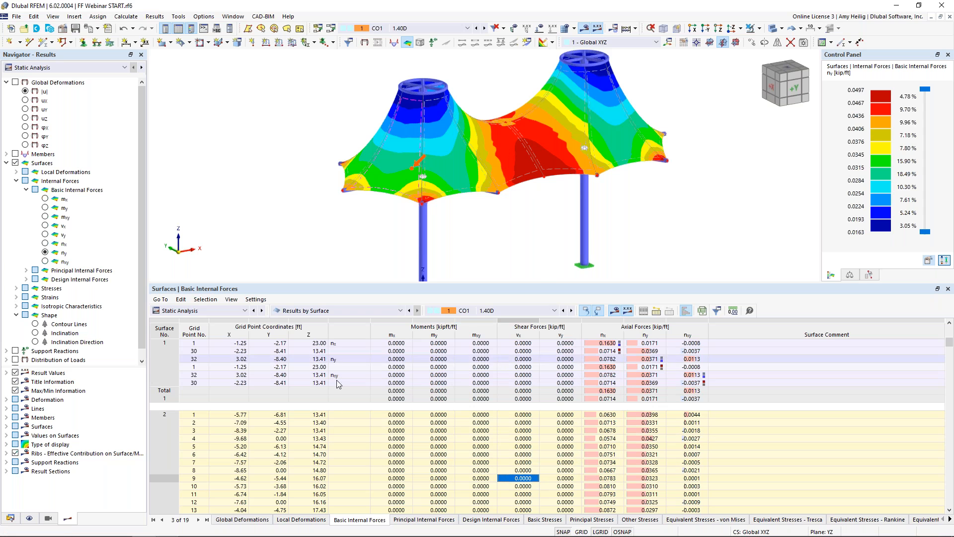
pyautogui.scroll(-6, 494, 422)
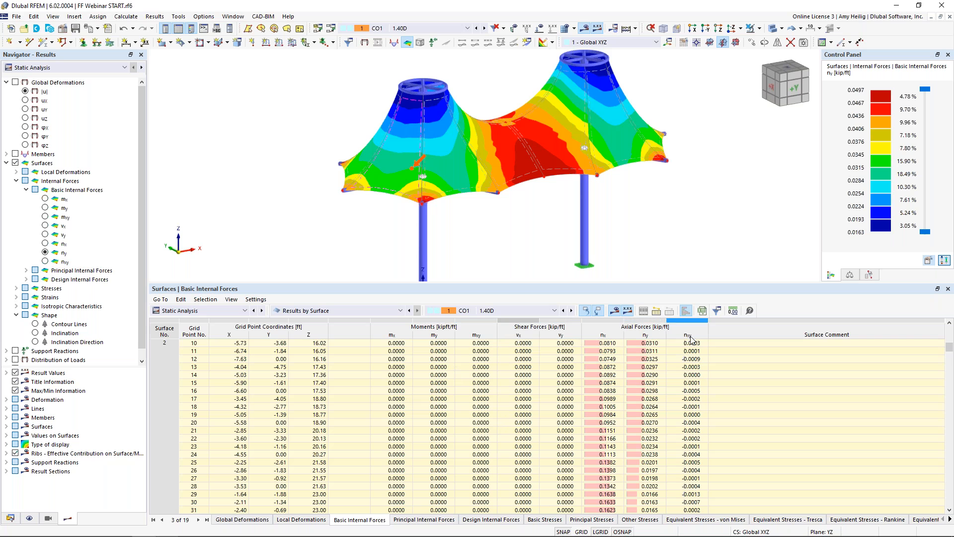
# Hide the internal moments and internal shear forces columns from the surfaces' Basic Internal Forces result table
pyautogui.click(716, 308)
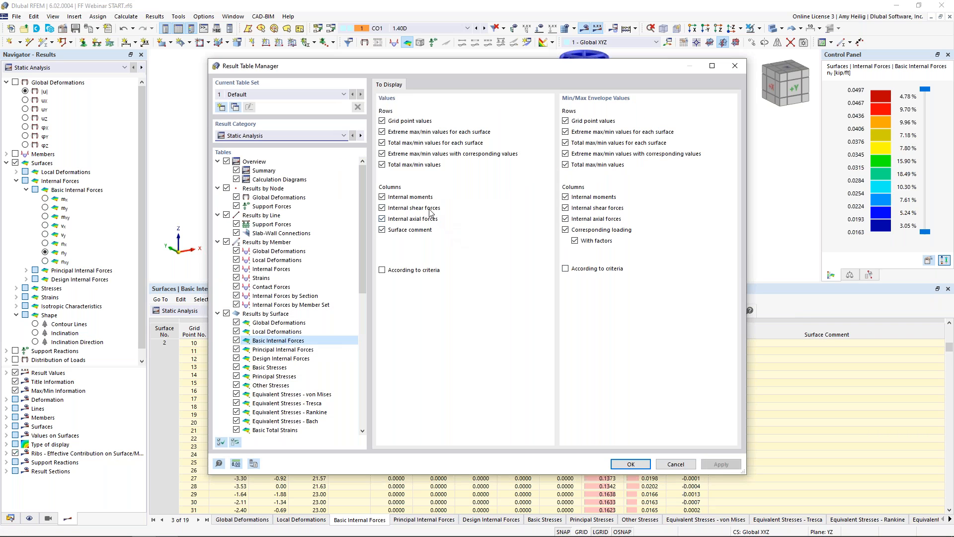
pyautogui.click(426, 197)
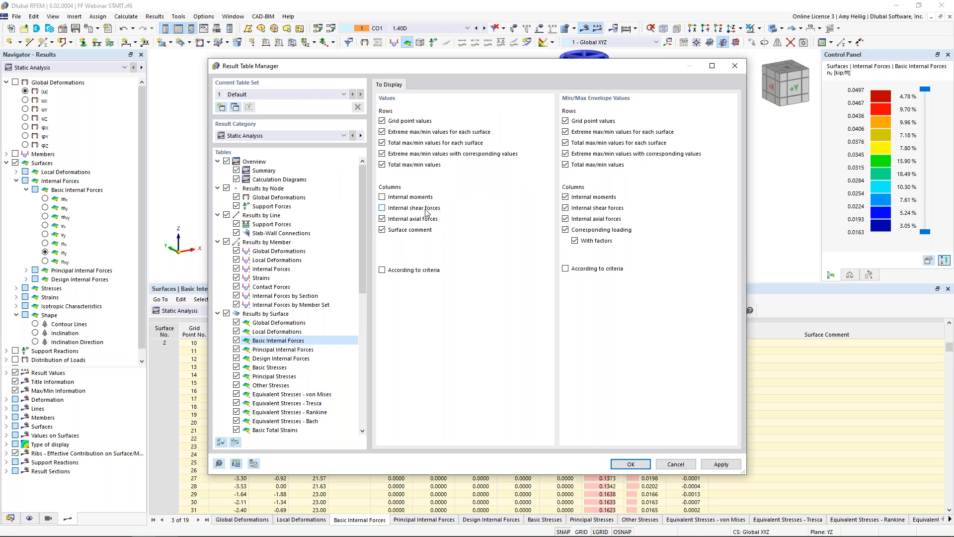
pyautogui.click(630, 464)
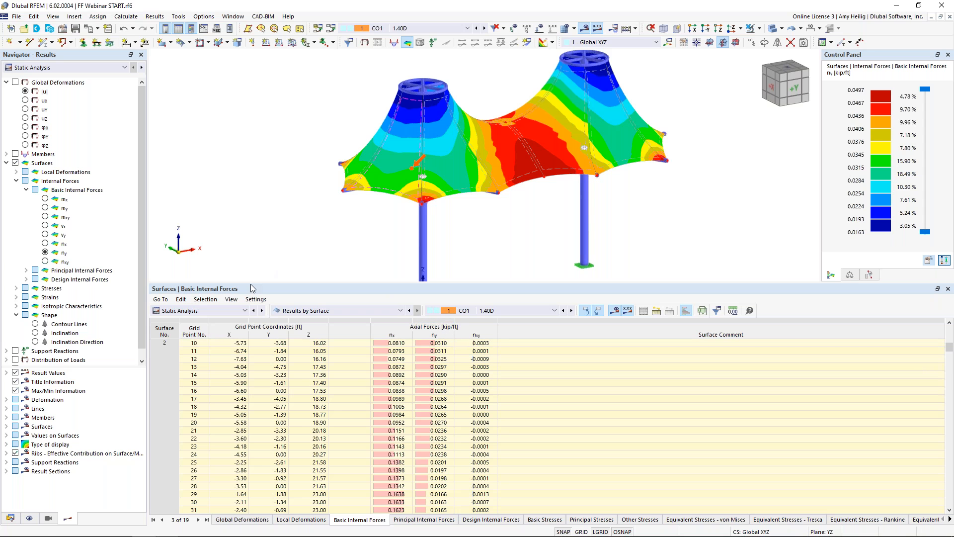
# Switch the results table to the Steel Design ratios on members and display the model with transparent membrane surfaces
pyautogui.click(222, 312)
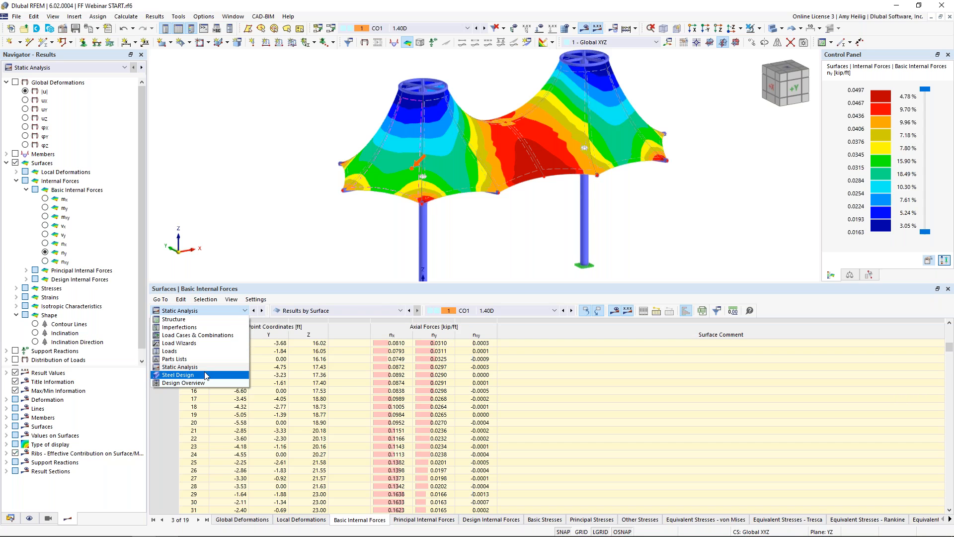
pyautogui.click(204, 375)
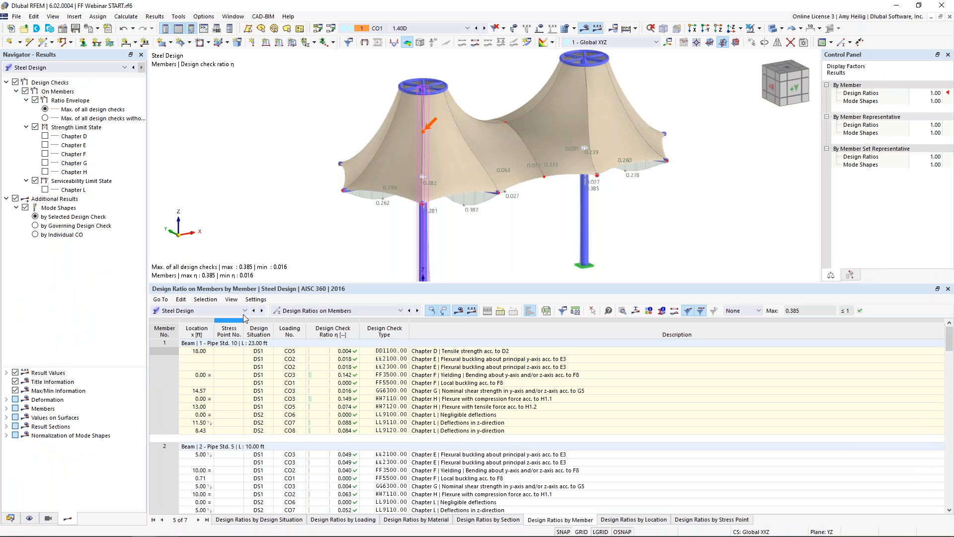
pyautogui.click(337, 311)
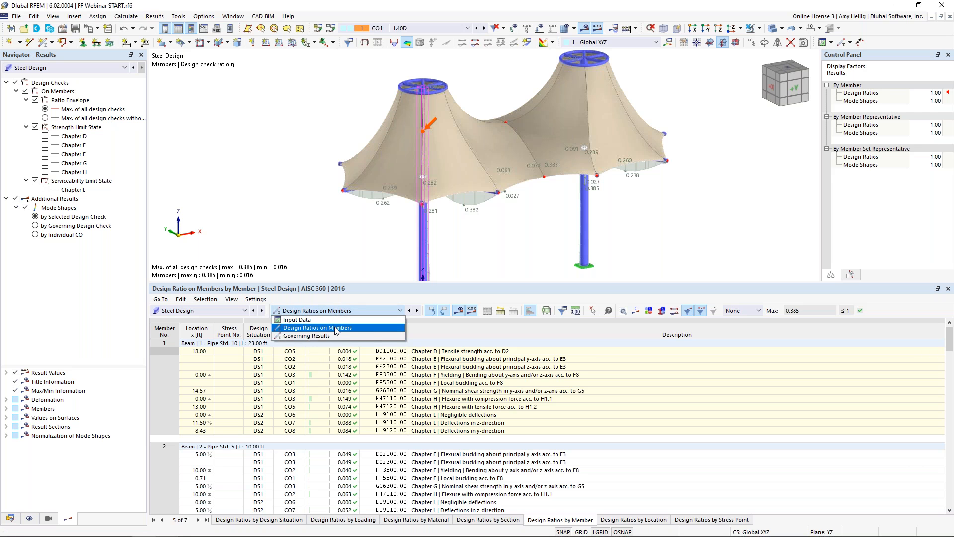
pyautogui.click(337, 329)
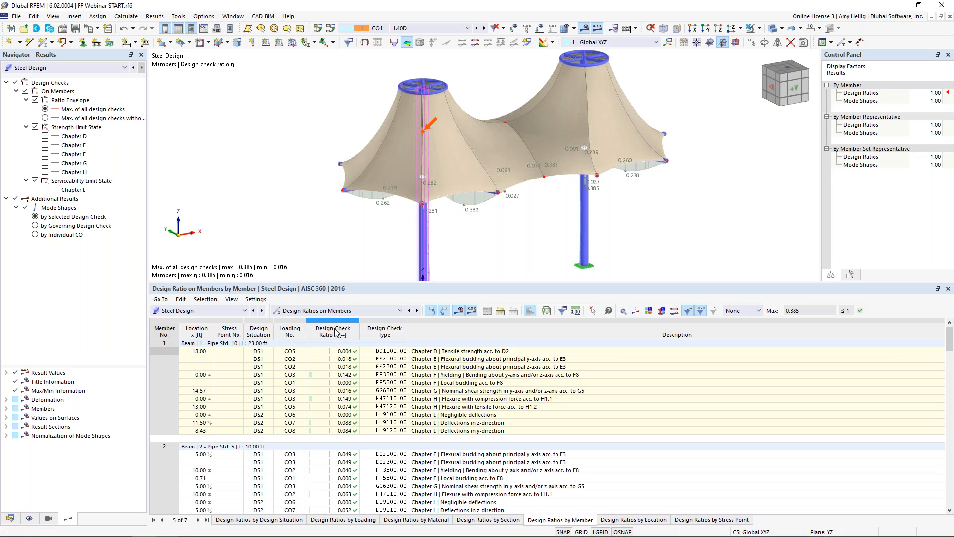
pyautogui.click(774, 29)
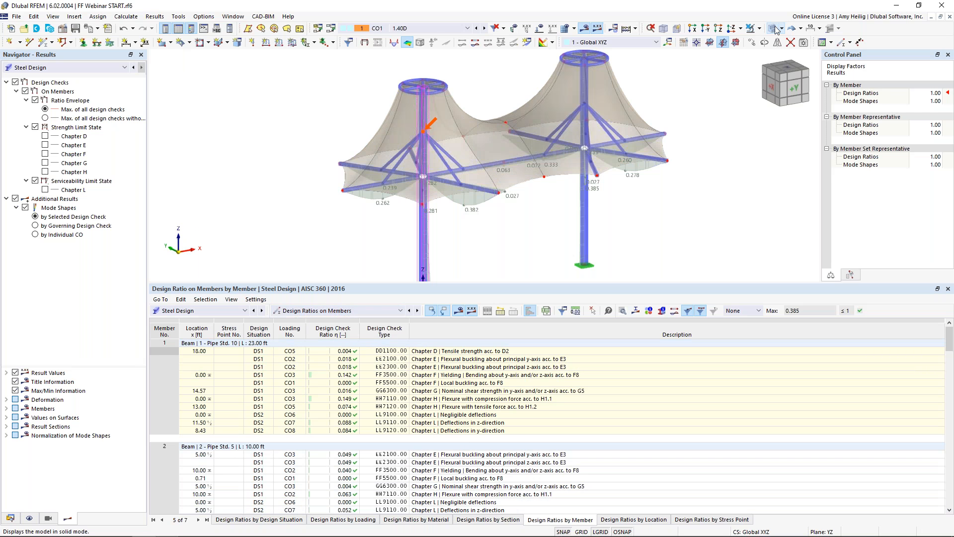
# Review the AISC 360 design checks of member 2, locating its local buckling and z-axis flexural buckling checks in the model
pyautogui.scroll(-2, 482, 430)
pyautogui.click(485, 431)
pyautogui.scroll(-1, 485, 431)
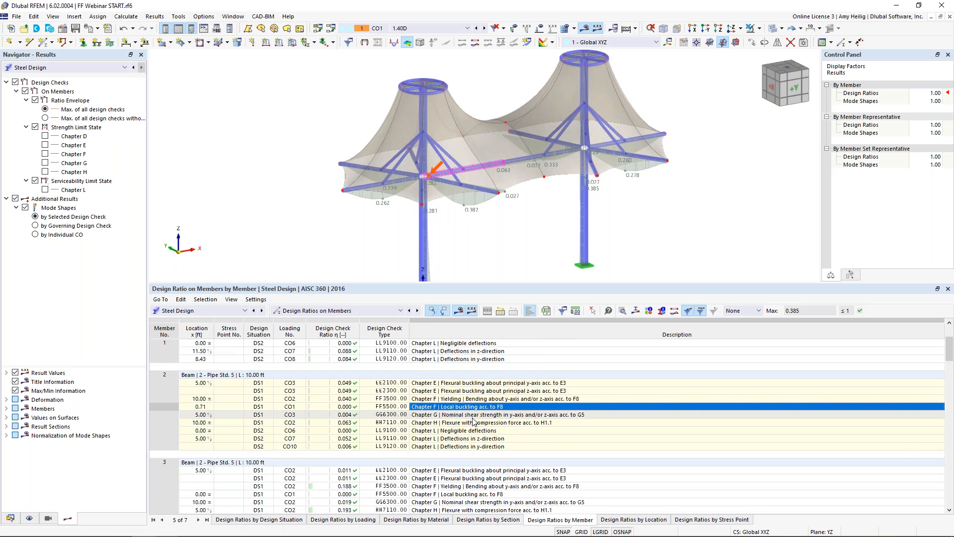
pyautogui.click(469, 392)
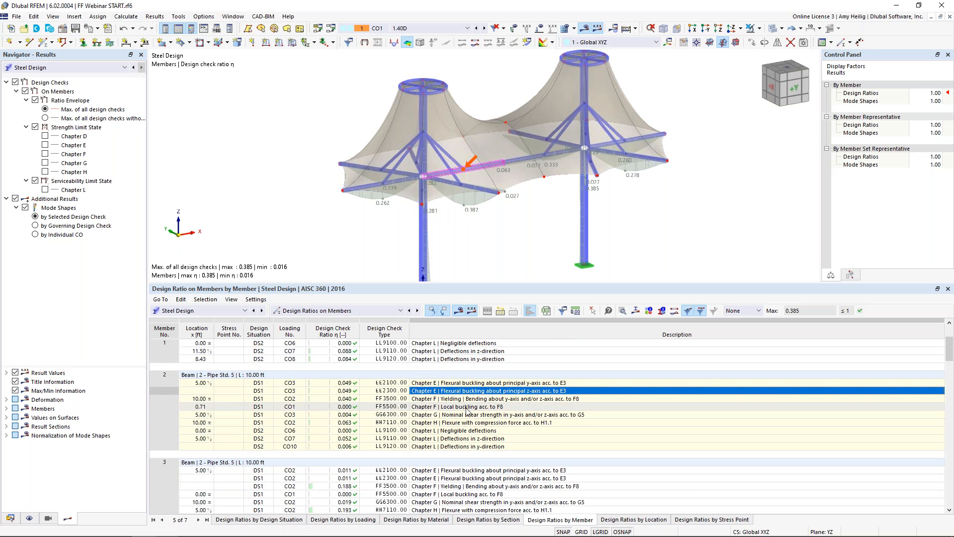
pyautogui.scroll(-3, 467, 408)
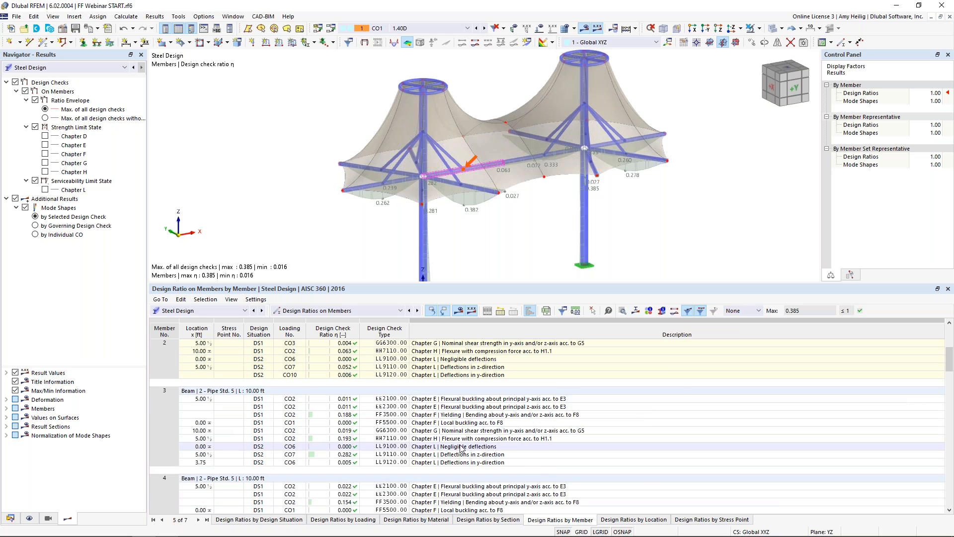
# Inspect the design check details of member 3 for Chapter F yielding (FF3500) and Chapter G nominal shear strength (GG6300)
pyautogui.click(462, 415)
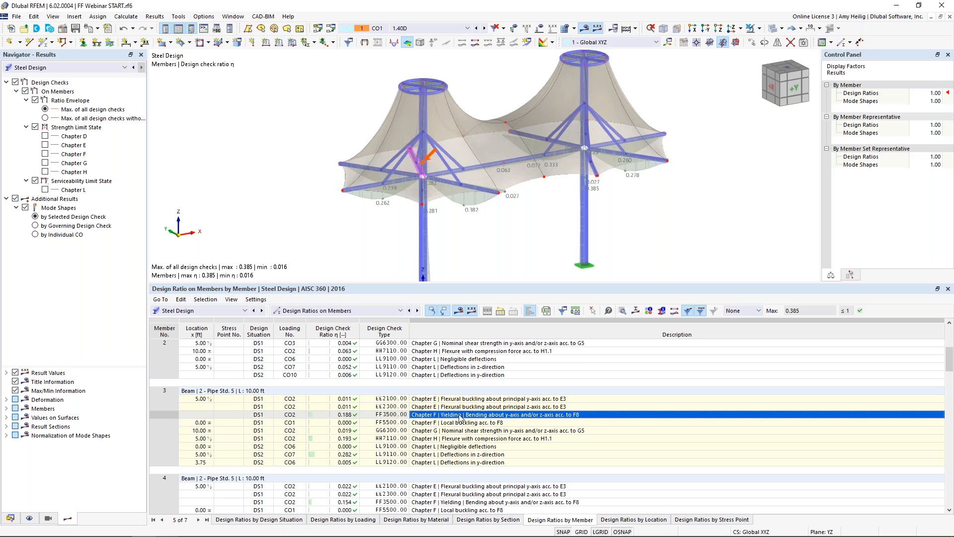
pyautogui.click(622, 312)
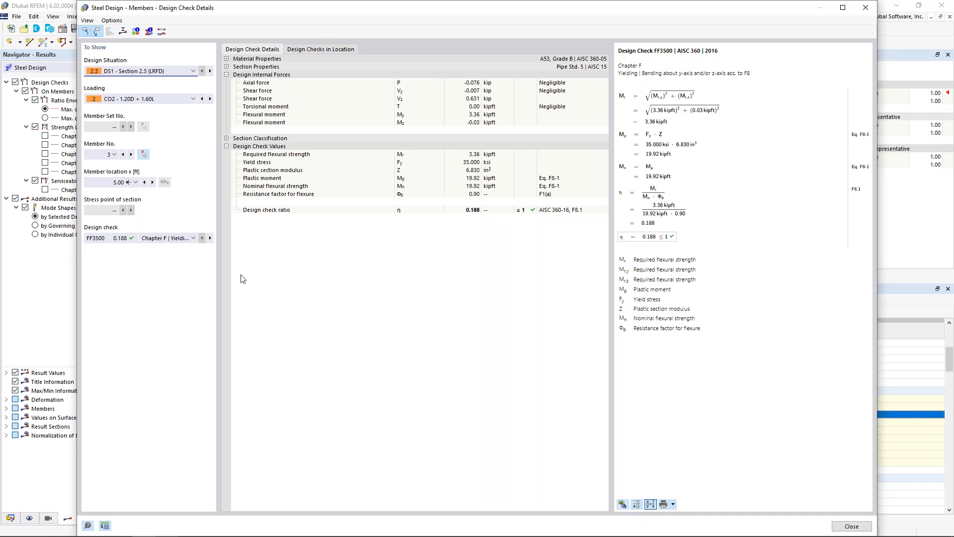
pyautogui.click(171, 239)
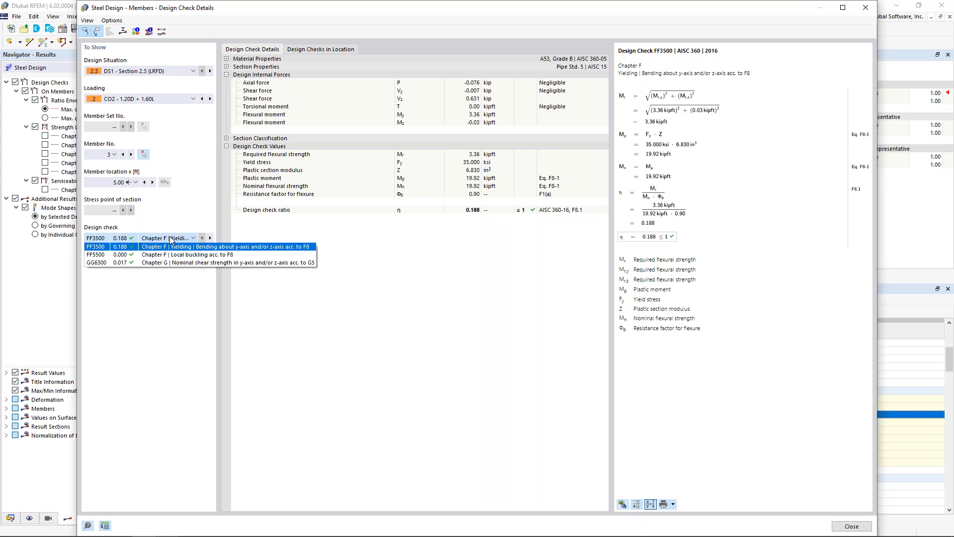
pyautogui.click(178, 262)
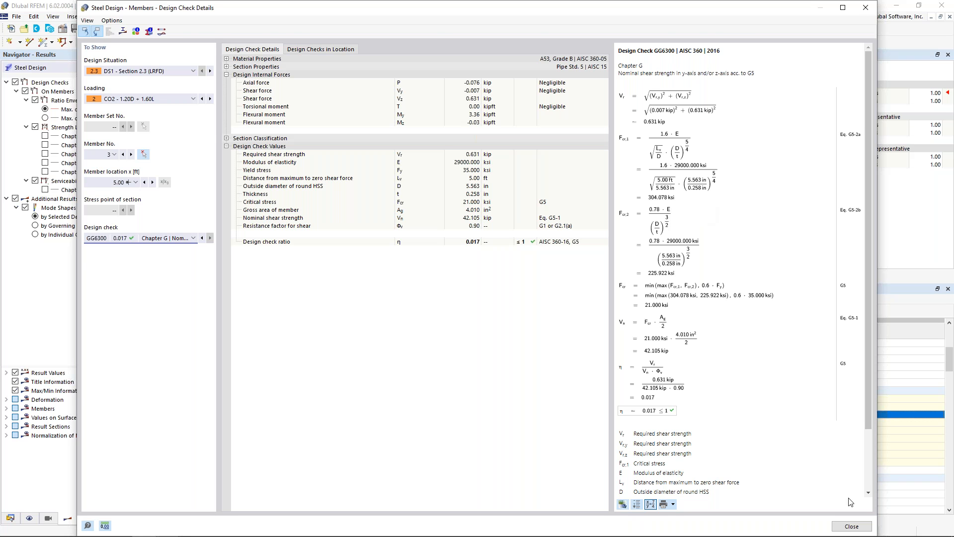
pyautogui.click(849, 529)
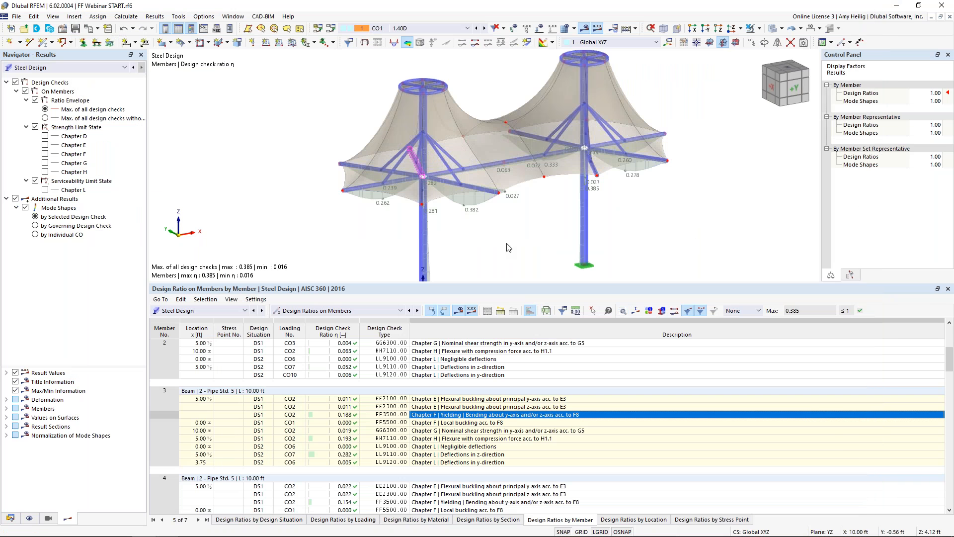
# Enlarge the model view and switch the displayed results back to Static Analysis with the surfaces' axial force nx
pyautogui.moveTo(501, 282); pyautogui.dragTo(507, 360)
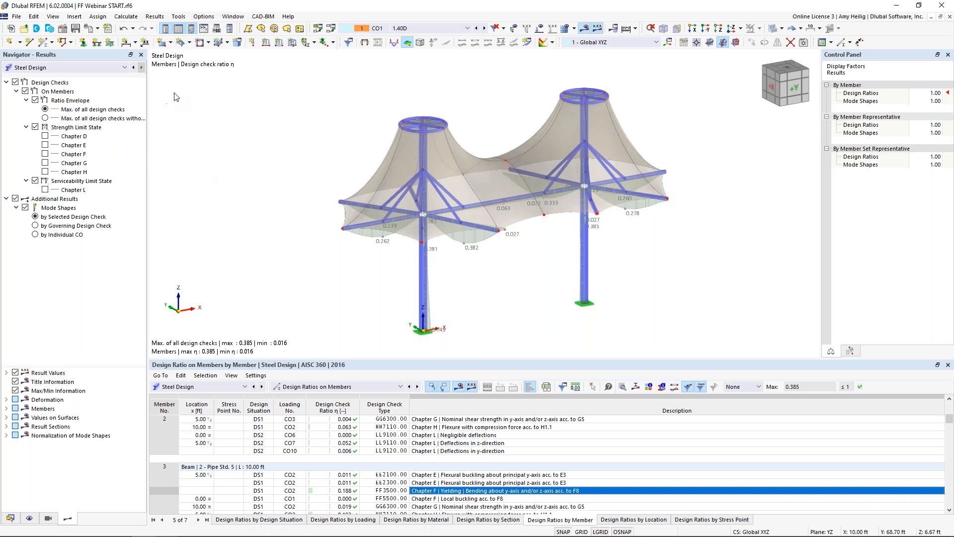
pyautogui.click(36, 68)
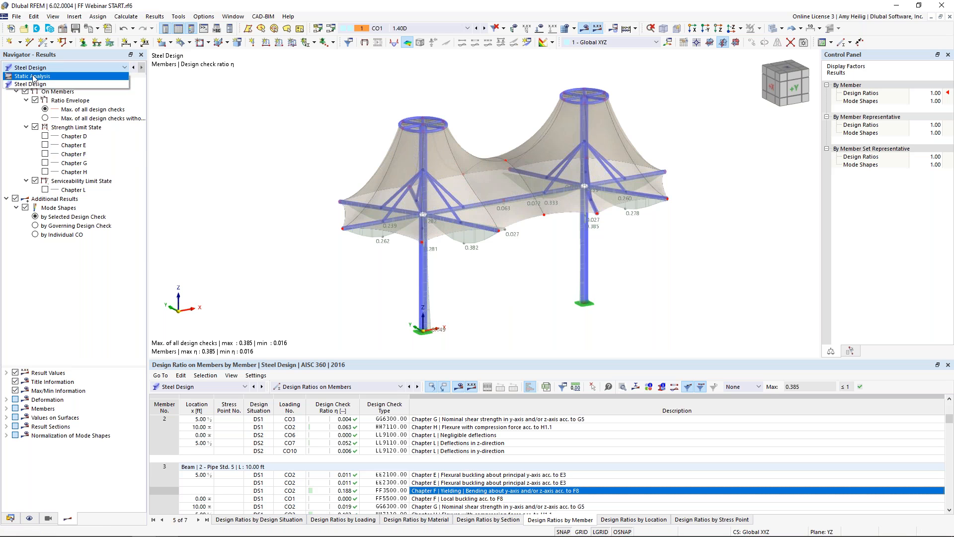
pyautogui.click(33, 79)
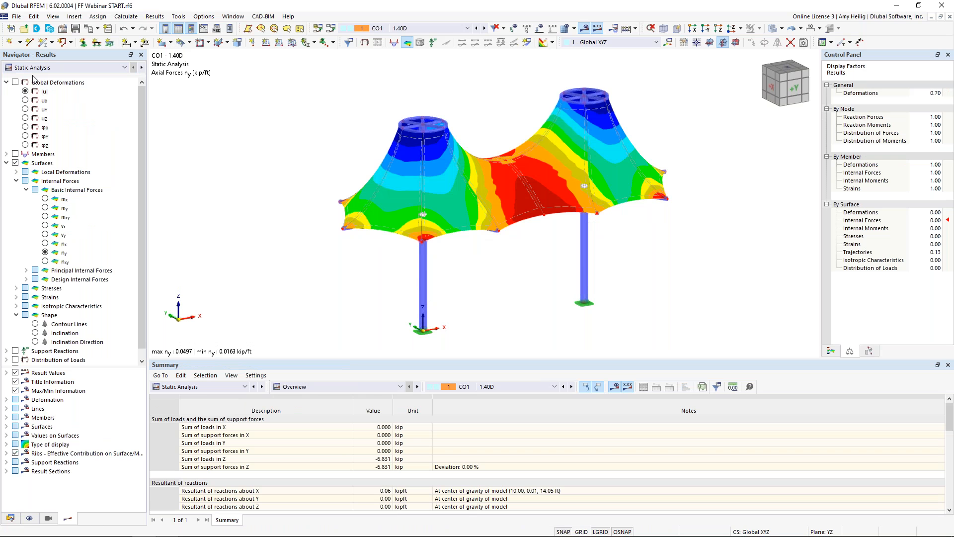
pyautogui.click(45, 243)
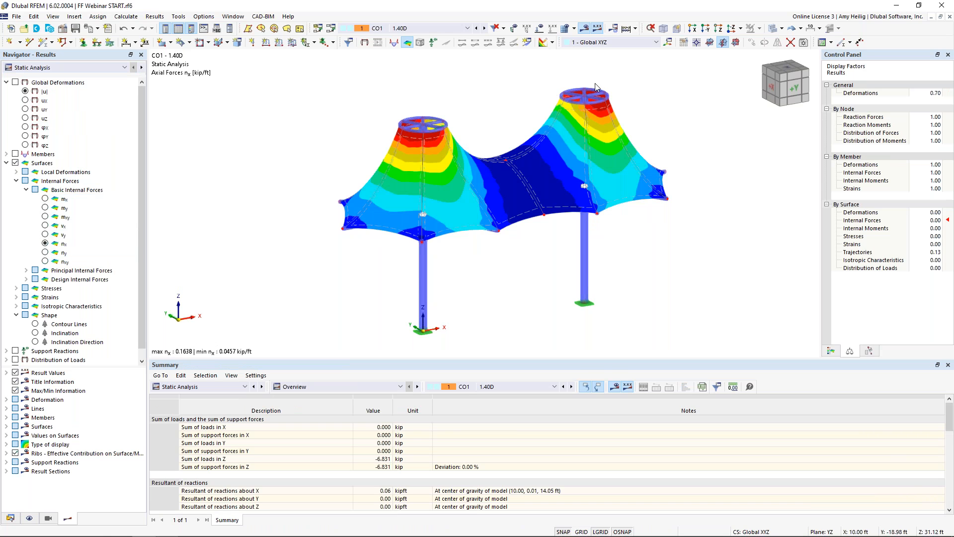
# Show the nx results in plan view from above, with the members drawn as wireframe lines
pyautogui.click(734, 30)
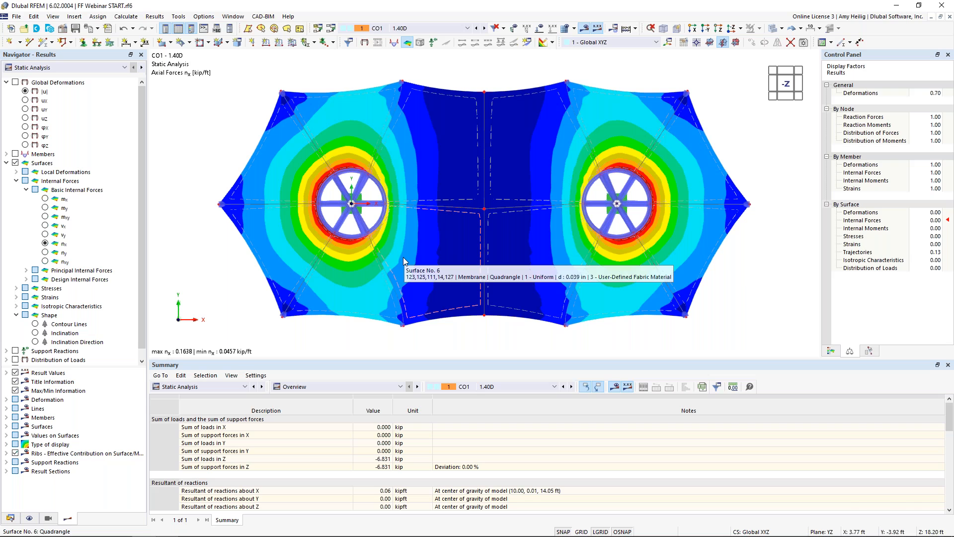
pyautogui.click(444, 29)
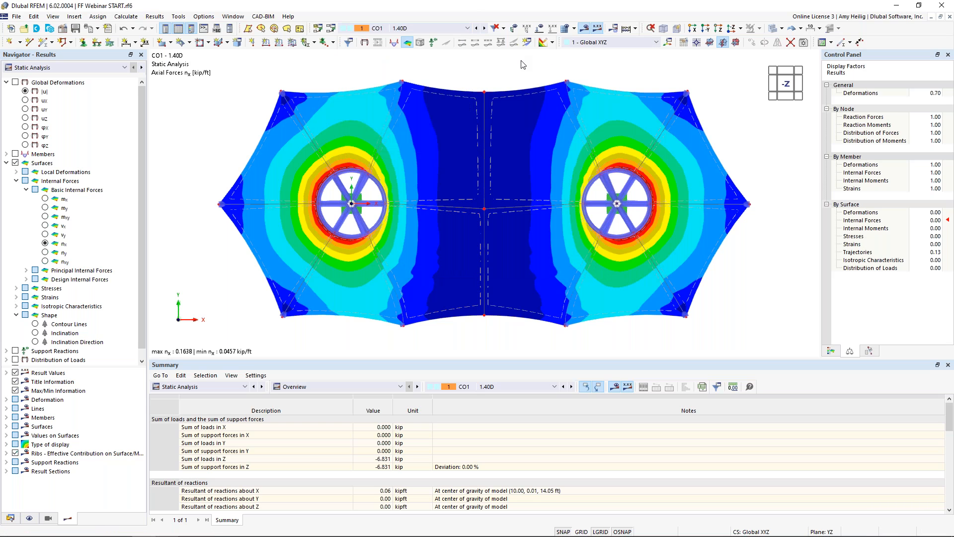
pyautogui.click(772, 30)
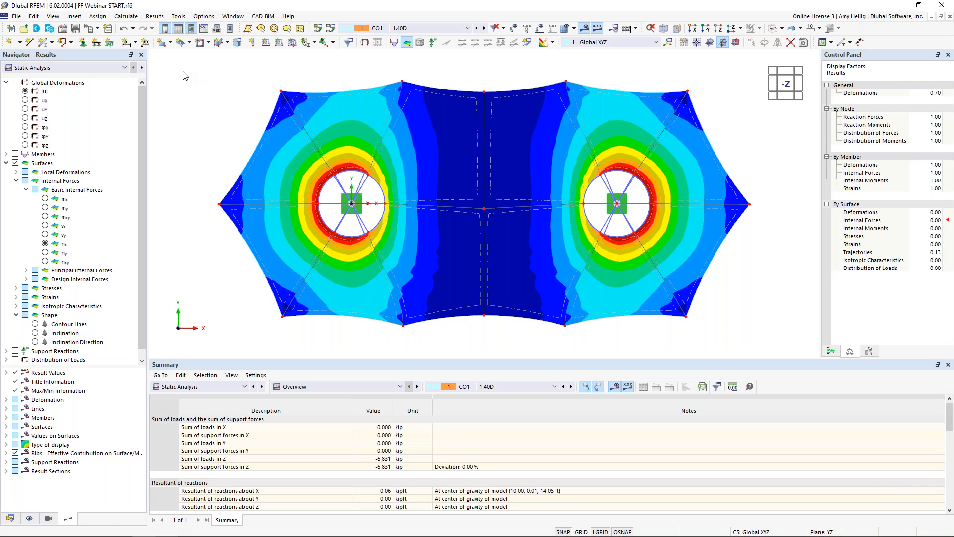
# Create a printout report from the "Input data and reduced results" template and look through its report items
pyautogui.click(109, 32)
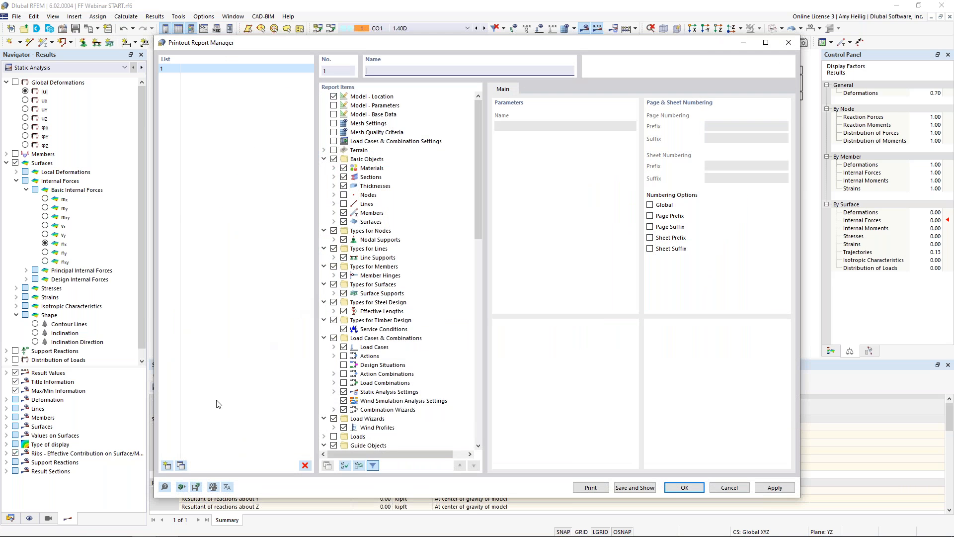
pyautogui.click(181, 487)
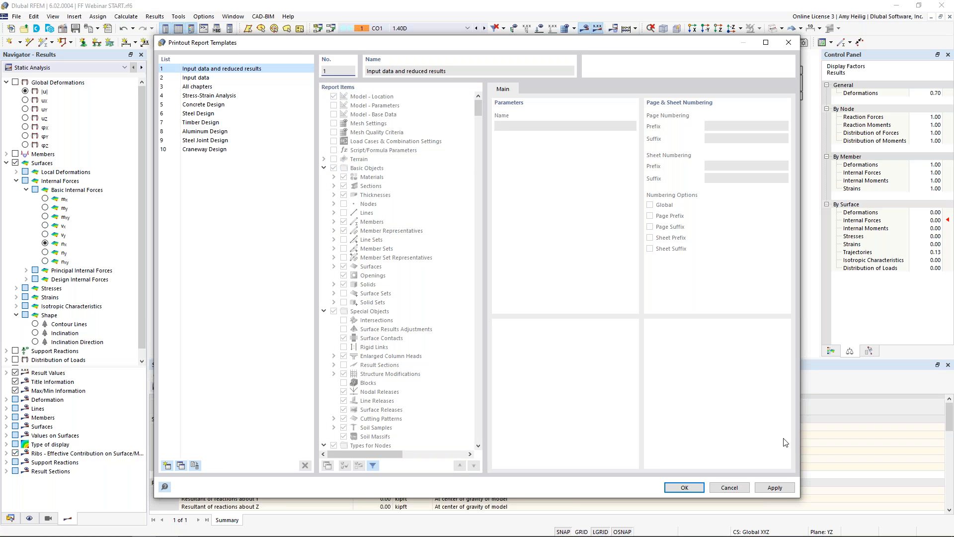
pyautogui.click(685, 488)
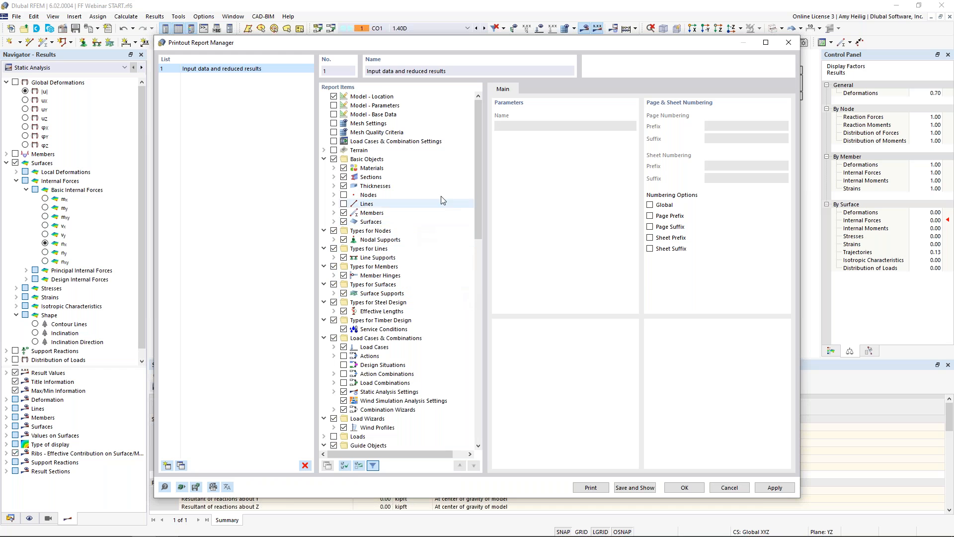
pyautogui.moveTo(478, 144); pyautogui.dragTo(491, 120)
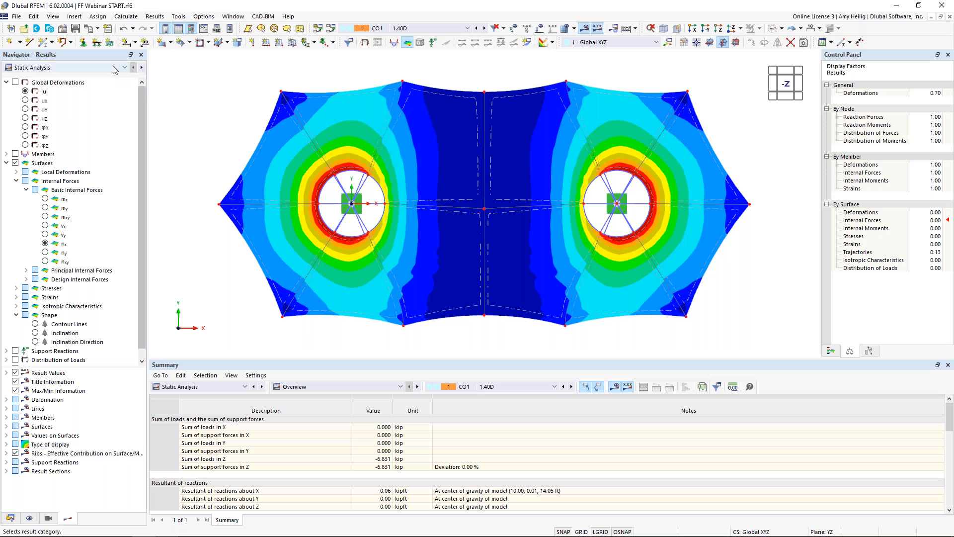
# Start sending the nx graphic to the printout report, using full page height and the current window only
pyautogui.click(99, 30)
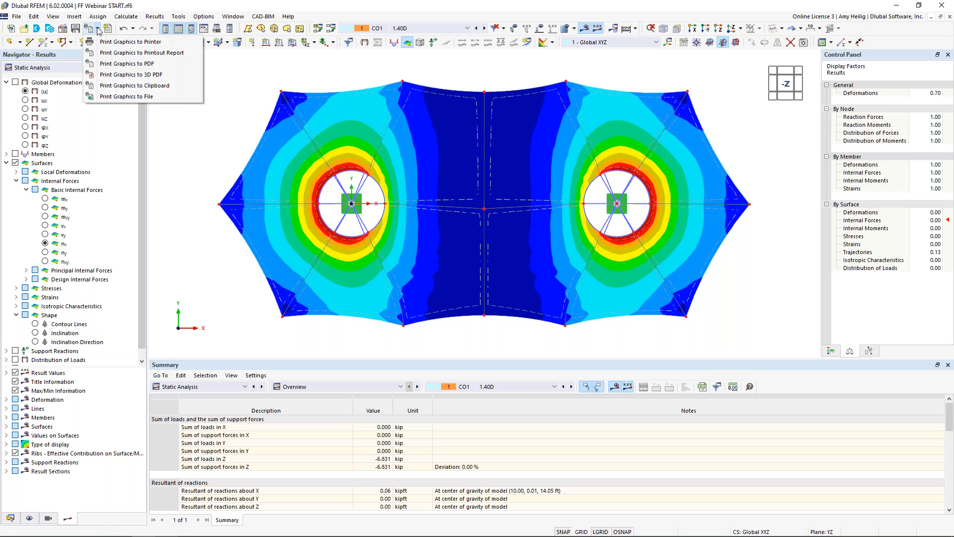
pyautogui.click(110, 53)
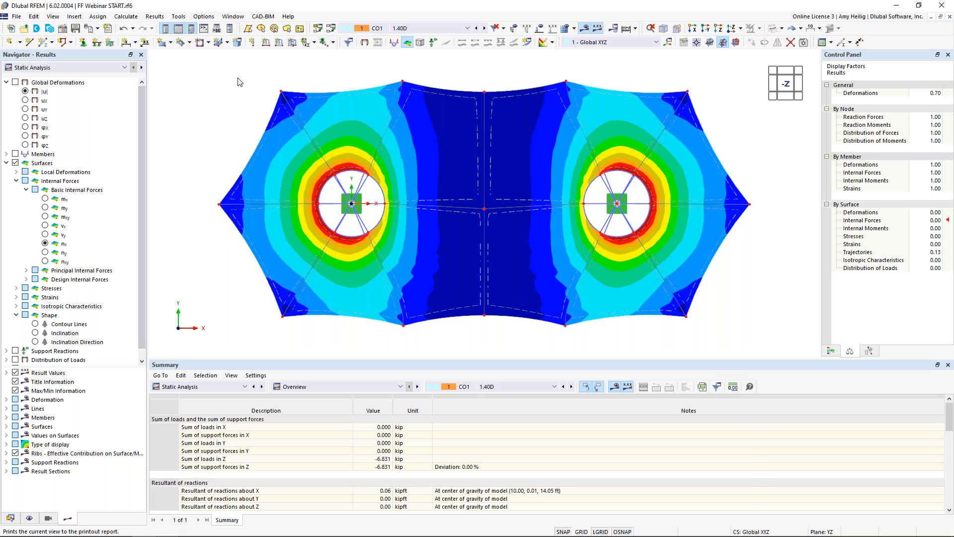
pyautogui.click(228, 190)
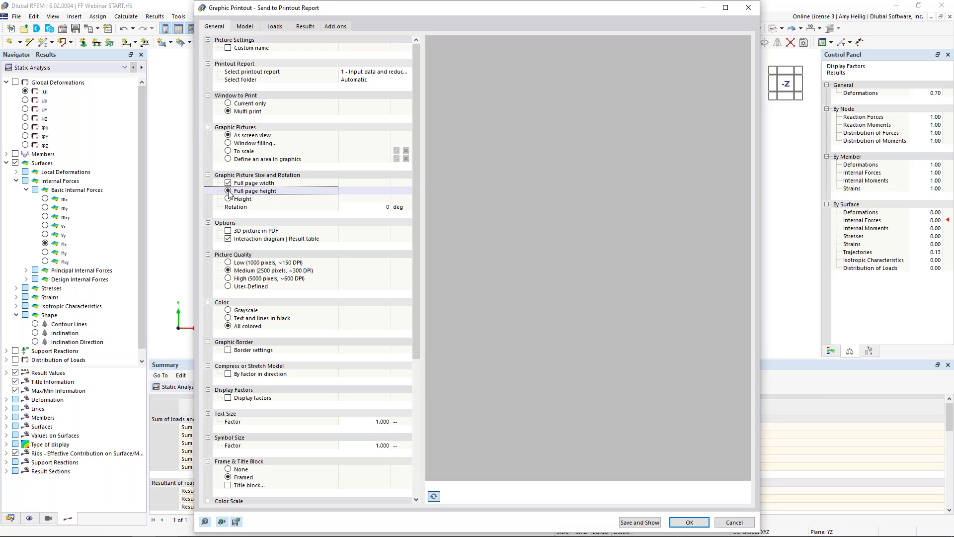
pyautogui.click(229, 103)
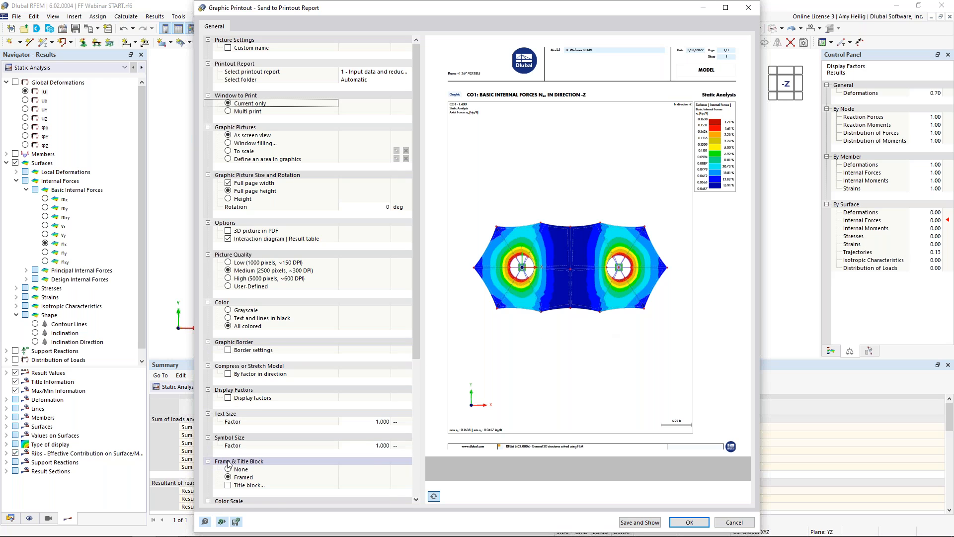
# Place the color scale inside the graphic picture and set the picture's height ratio to 50%
pyautogui.scroll(-4, 298, 462)
pyautogui.click(238, 430)
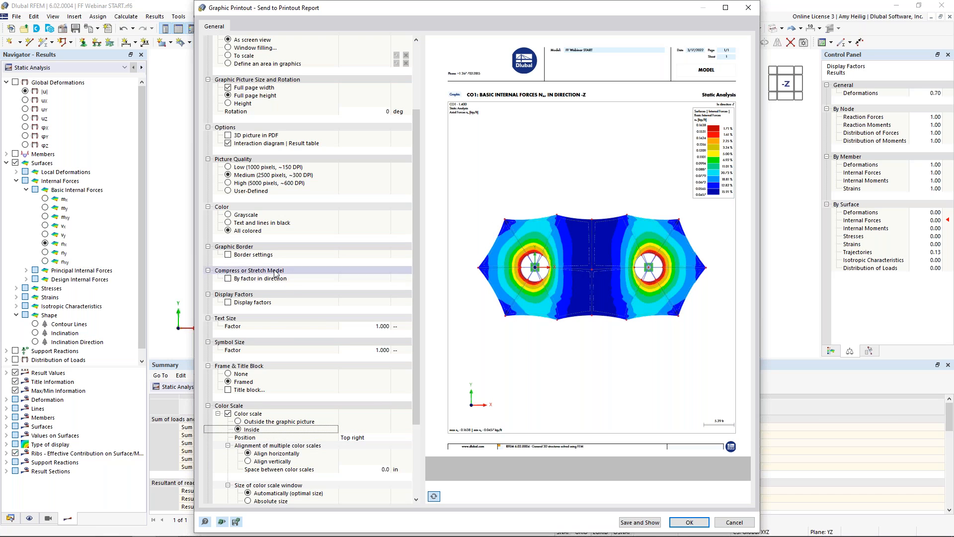
pyautogui.scroll(4, 254, 262)
pyautogui.click(229, 199)
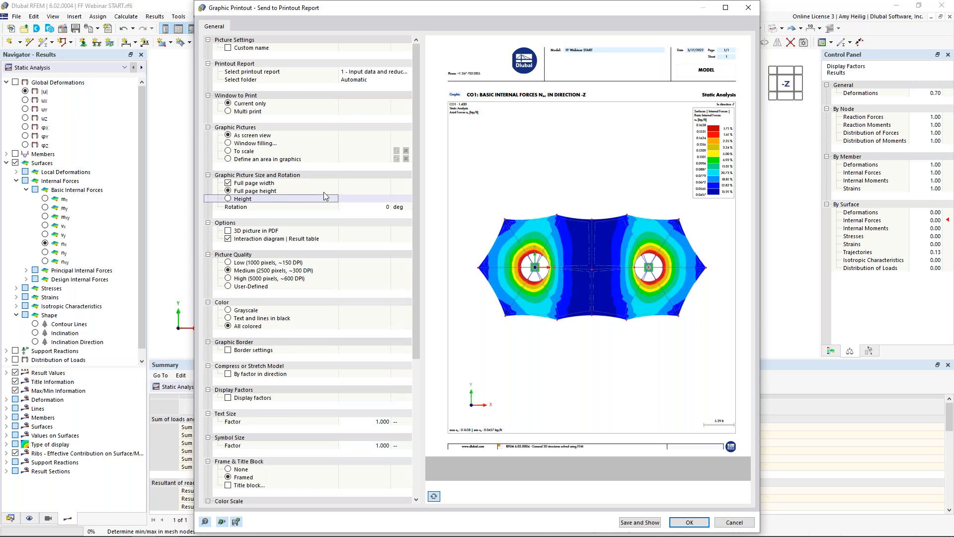
pyautogui.click(364, 207)
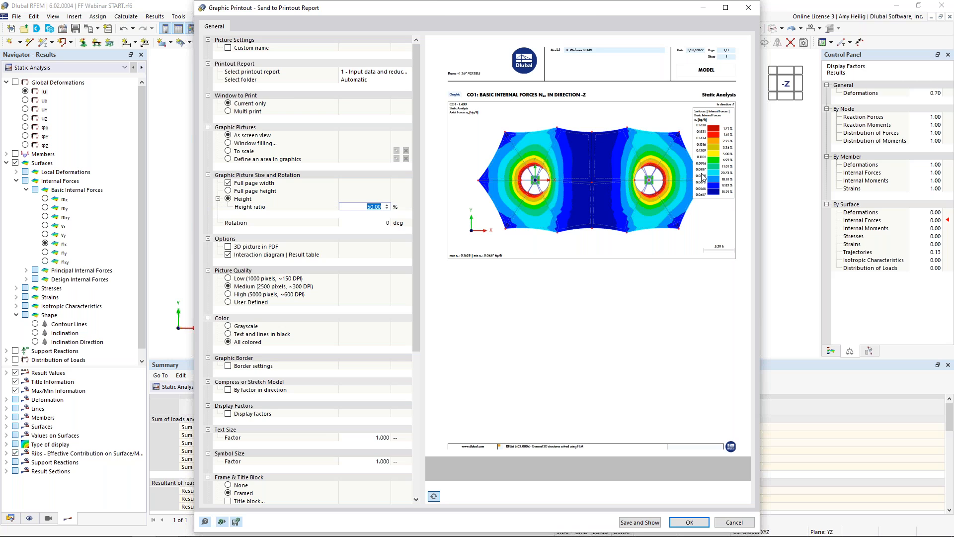
# Place the color scale outside the graphic picture and switch the window to print to Multi print
pyautogui.scroll(-4, 324, 399)
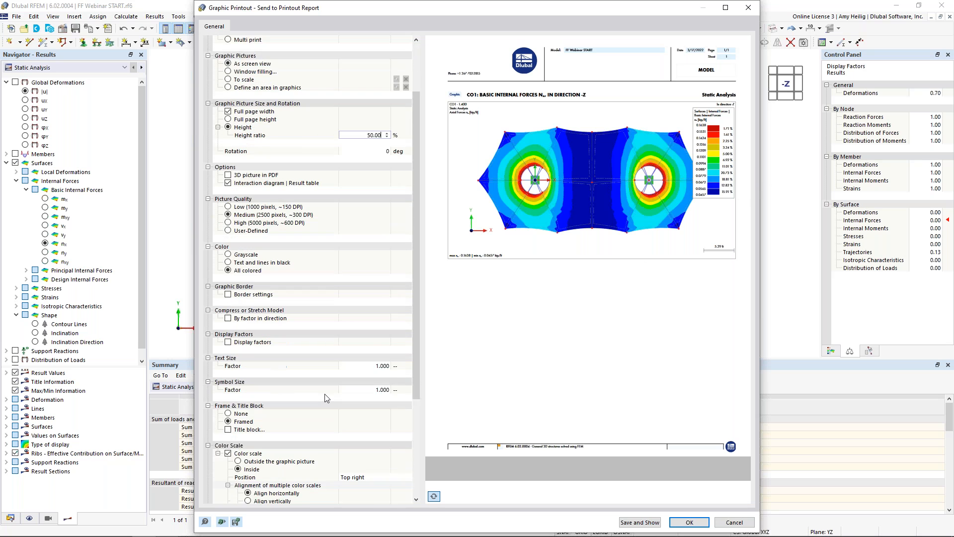
pyautogui.click(238, 437)
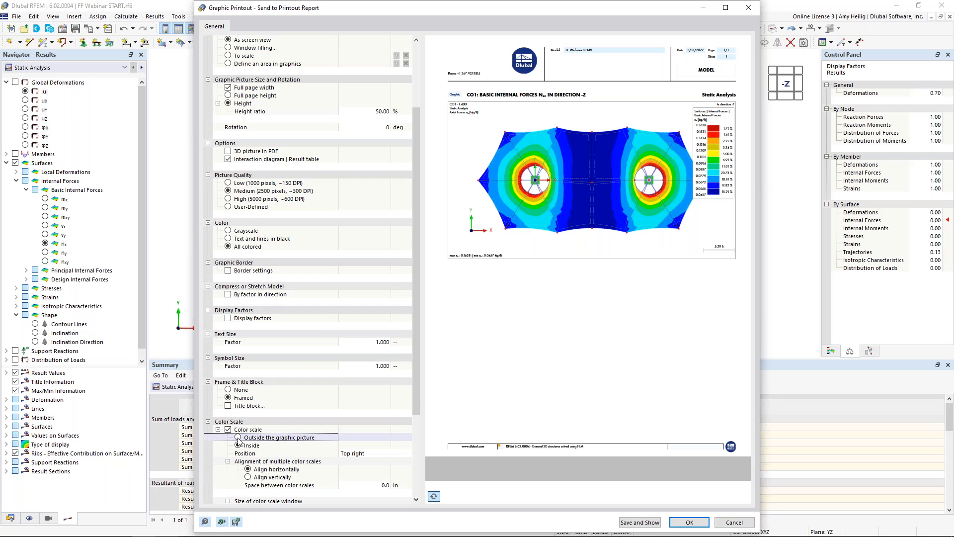
pyautogui.click(238, 438)
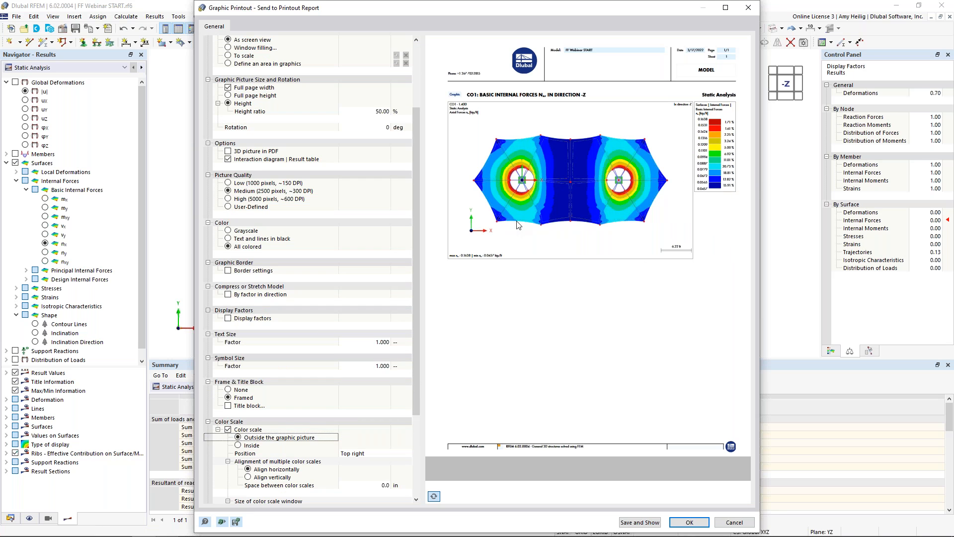
pyautogui.scroll(4, 278, 174)
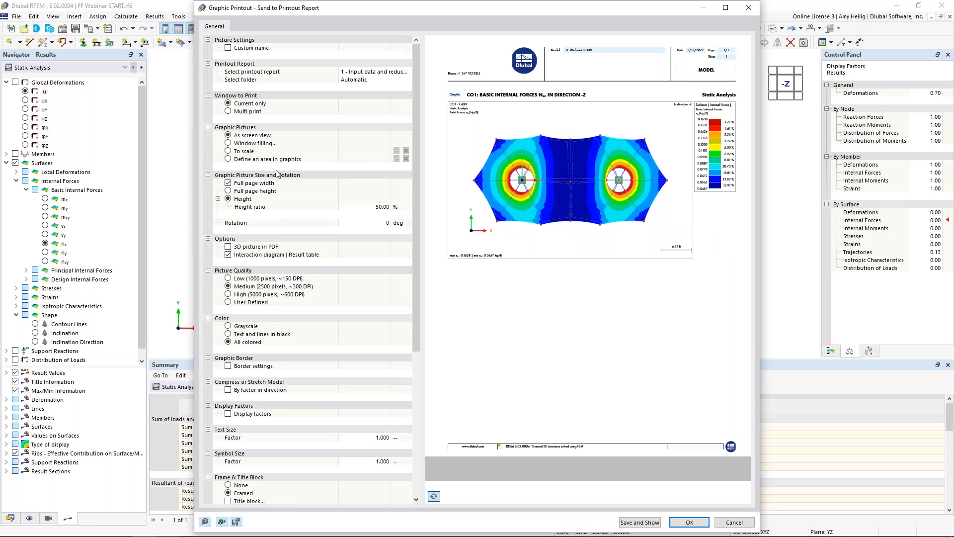
pyautogui.click(227, 111)
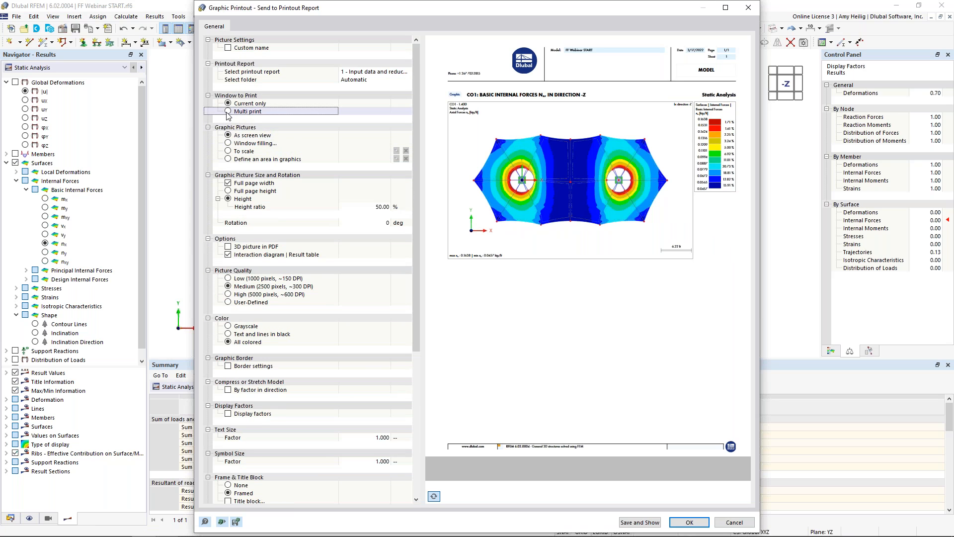
pyautogui.click(227, 111)
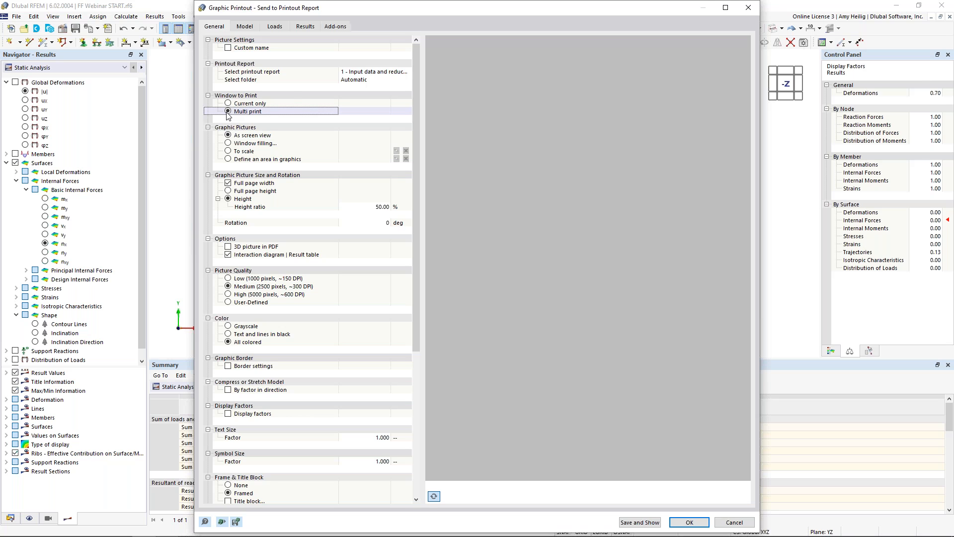
# Include the surface basic internal forces nx and ny among the results for the multi print
pyautogui.click(305, 26)
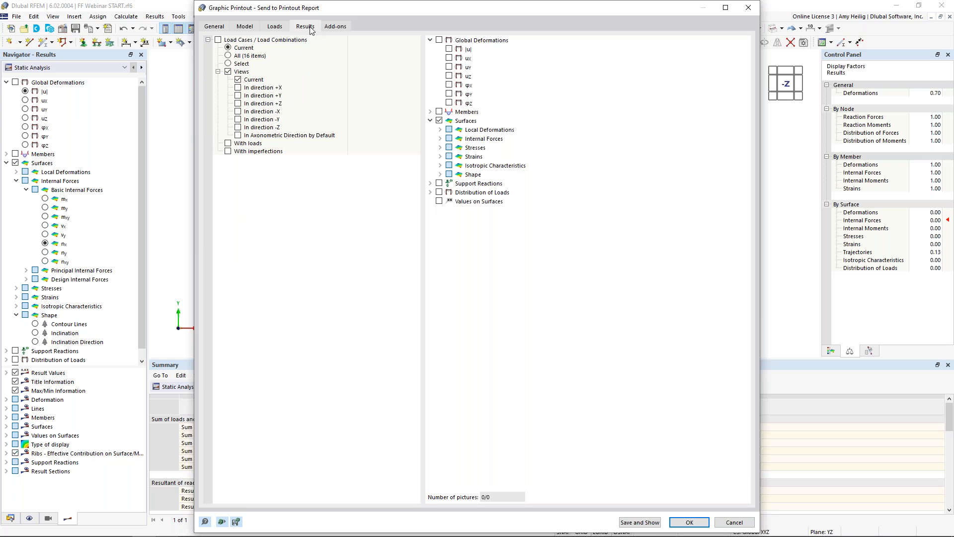
pyautogui.click(440, 140)
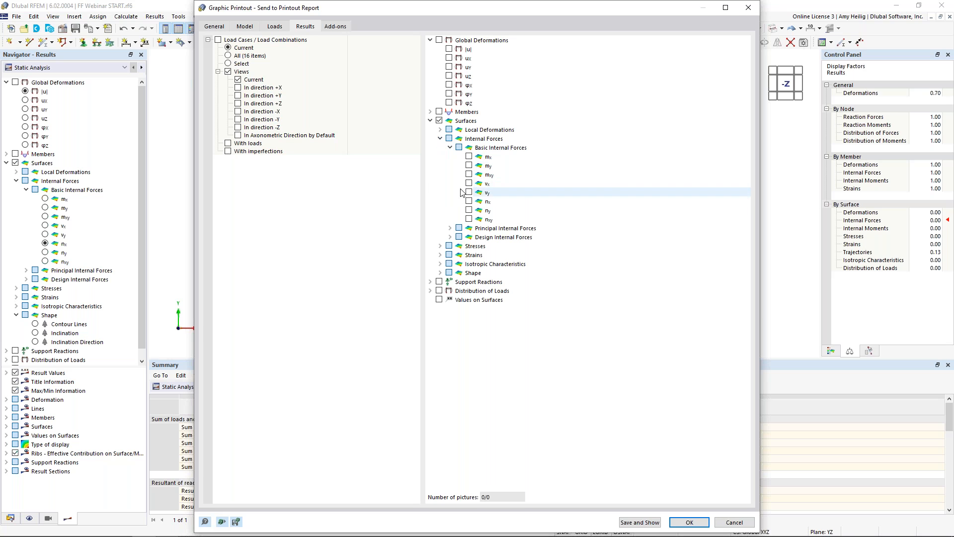
pyautogui.click(468, 201)
pyautogui.click(469, 210)
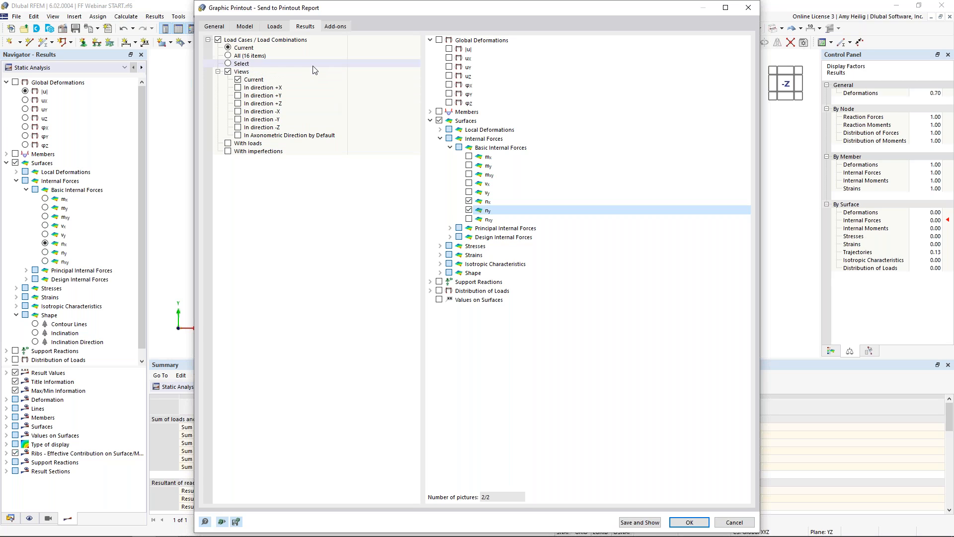
# Limit the multi print to load combinations CO1, CO2 and CO3, then save the graphics and show the report
pyautogui.click(227, 63)
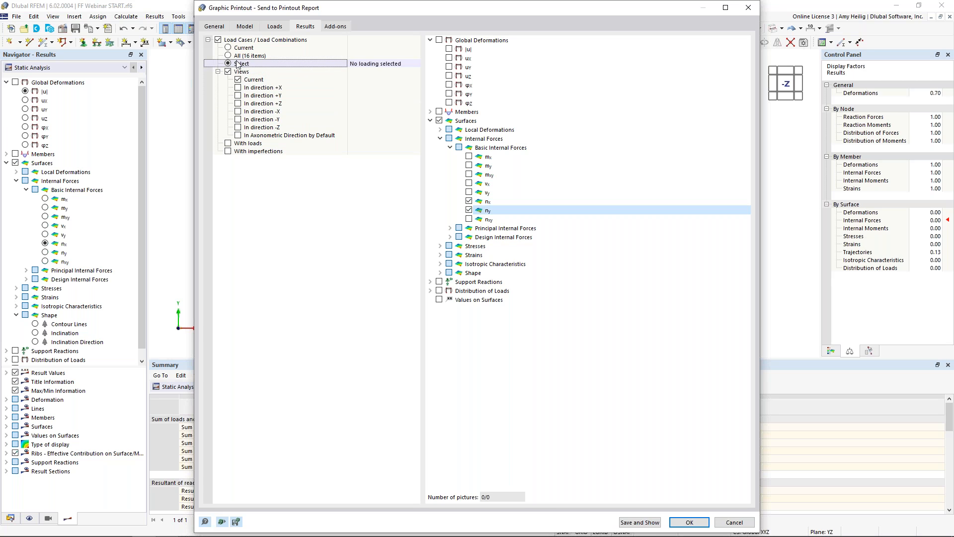
pyautogui.click(415, 63)
pyautogui.click(370, 159)
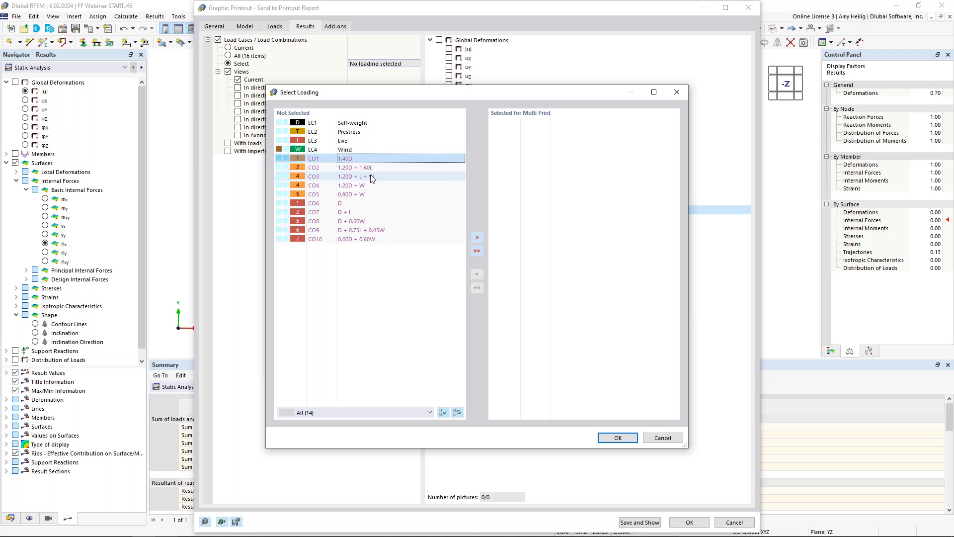
pyautogui.keyDown('shift'); pyautogui.click(371, 177); pyautogui.keyUp('shift')
pyautogui.click(476, 237)
pyautogui.click(595, 192)
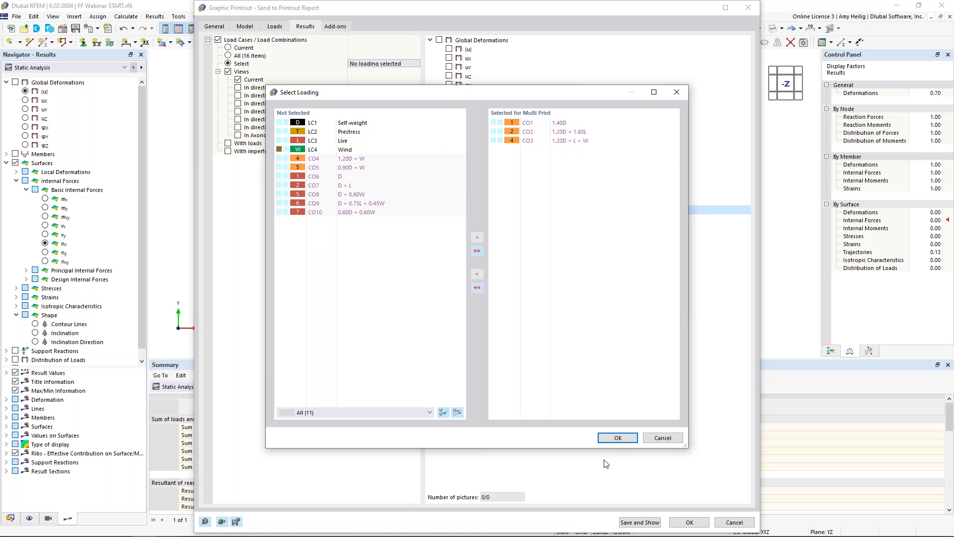
pyautogui.click(618, 437)
pyautogui.click(640, 522)
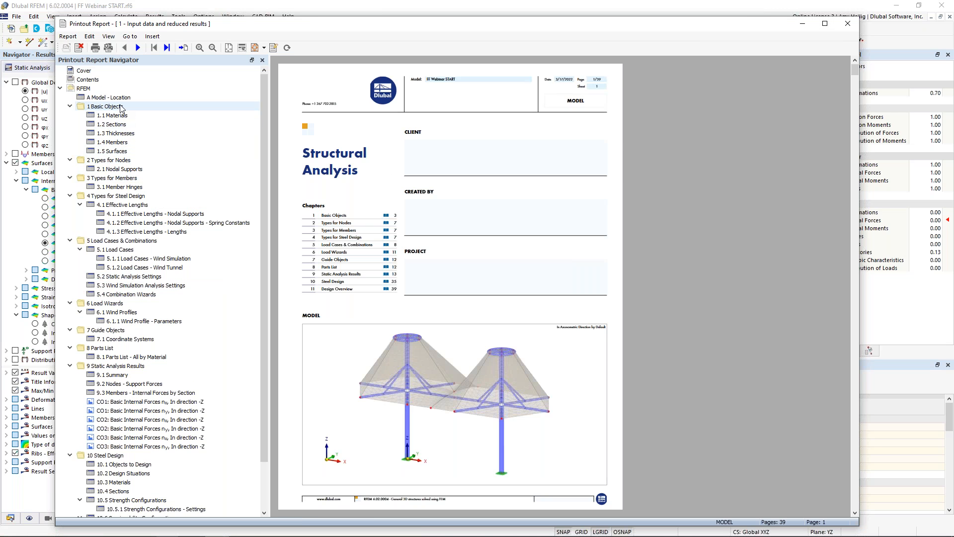
# Collapse all chapters in the report navigator and expand only the Static Analysis Results chapter
pyautogui.click(120, 108)
pyautogui.rightClick(120, 108)
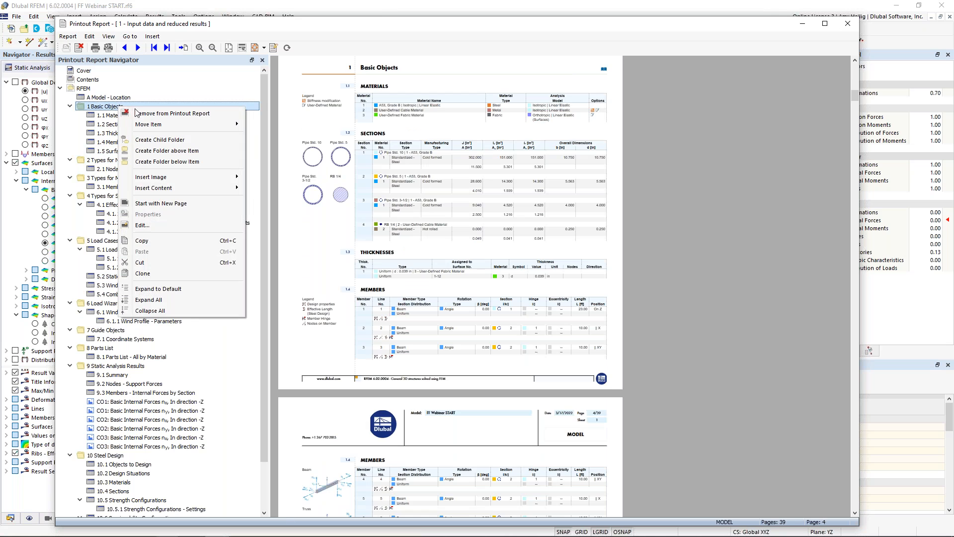
pyautogui.click(154, 309)
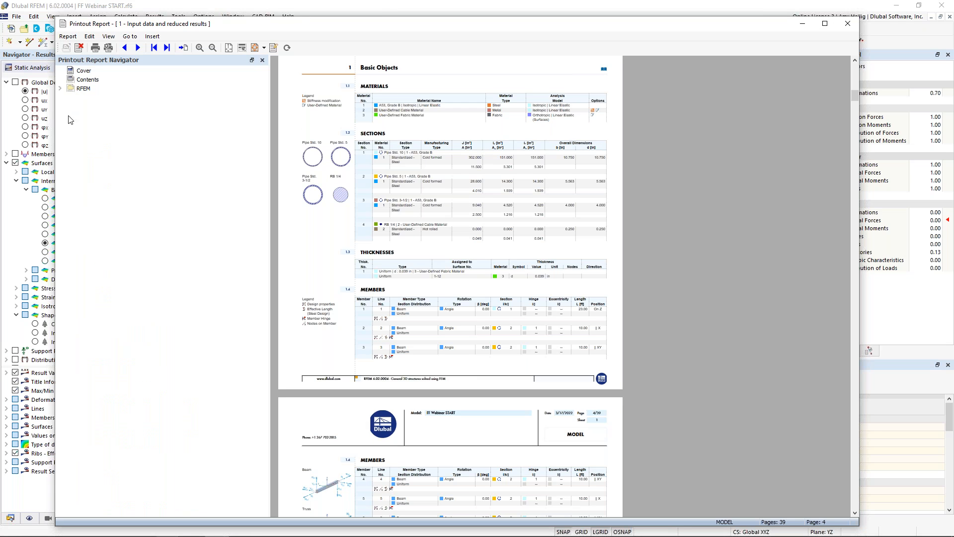
pyautogui.click(61, 88)
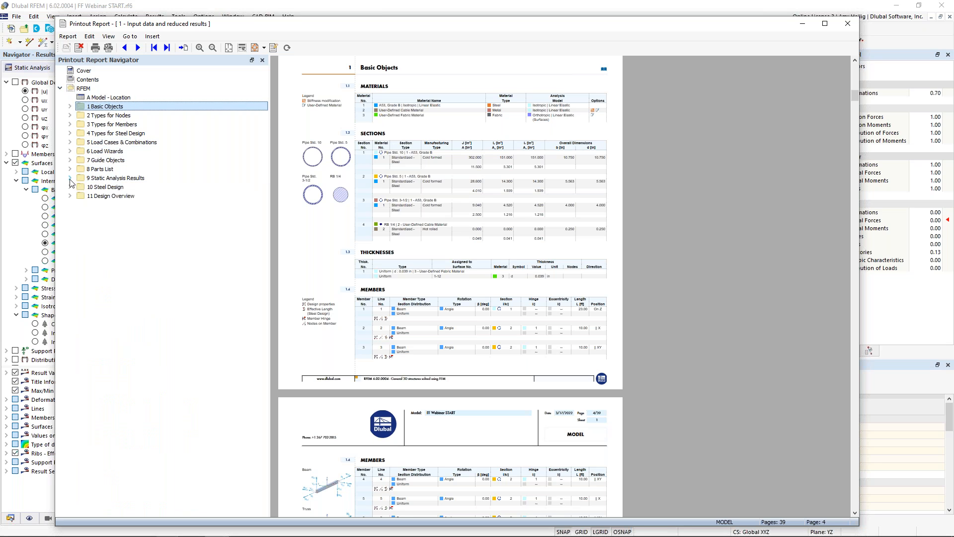
pyautogui.doubleClick(114, 178)
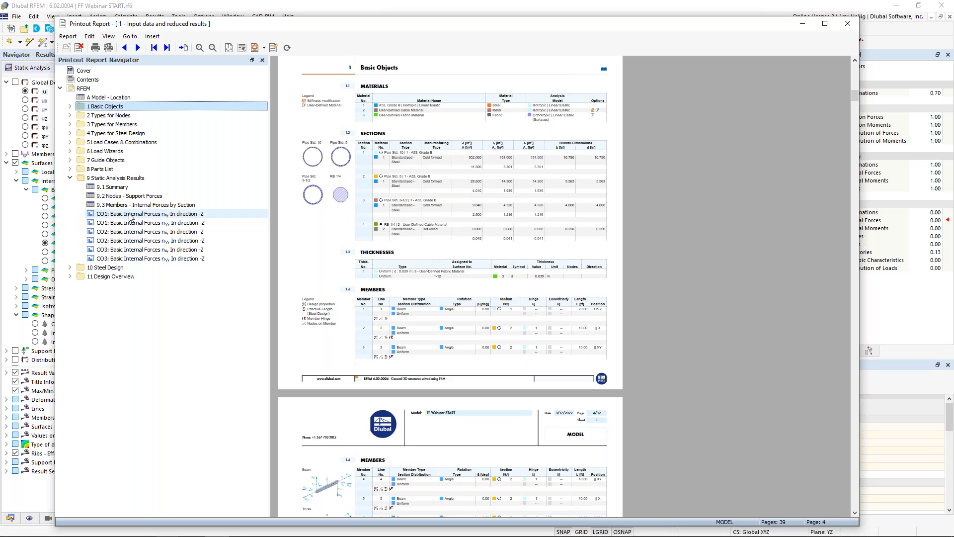
# Review the nx and ny graphics of CO1 to CO3 in the report, through to the start of the Steel Design chapter
pyautogui.click(130, 215)
pyautogui.keyDown('ctrl'); pyautogui.scroll(3, 374, 215); pyautogui.keyUp('ctrl')
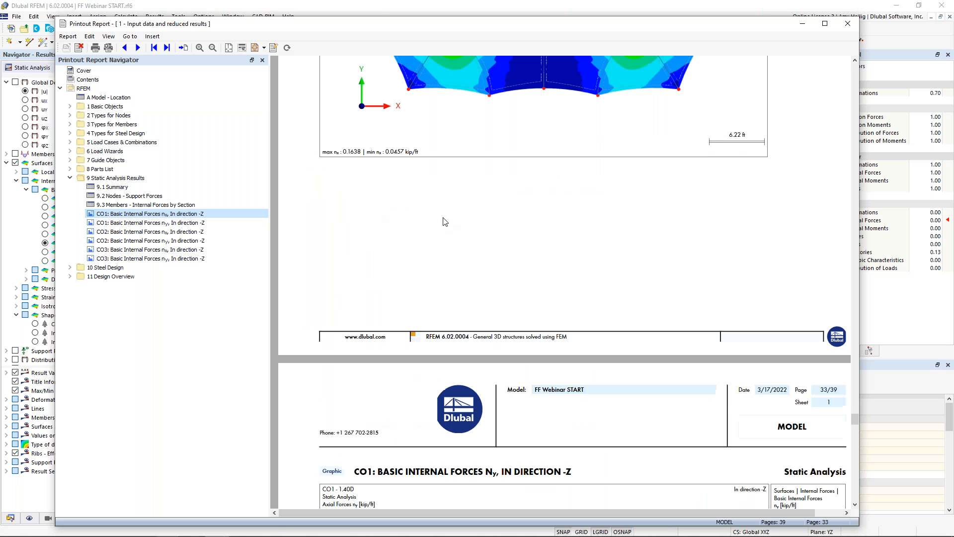
pyautogui.scroll(9, 495, 220)
pyautogui.scroll(-9, 495, 223)
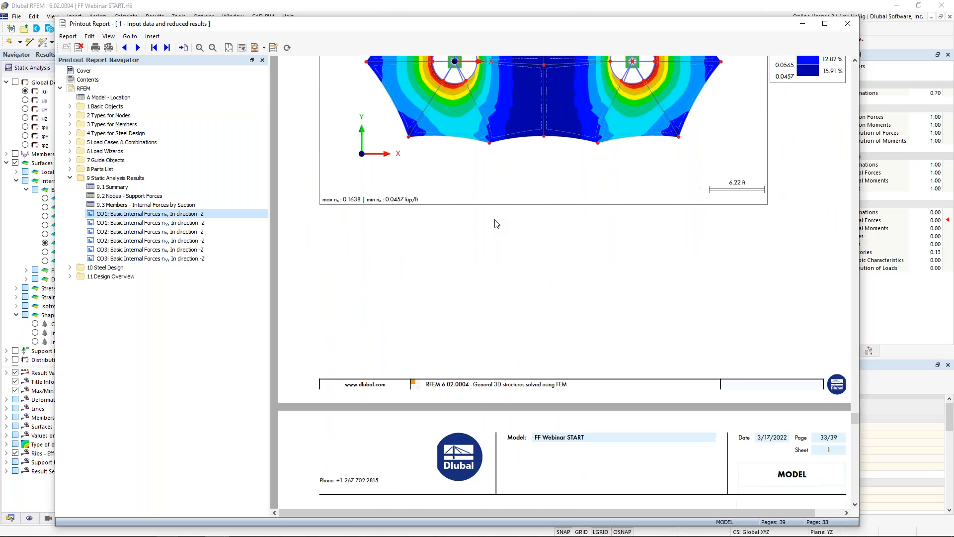
pyautogui.scroll(-10, 494, 220)
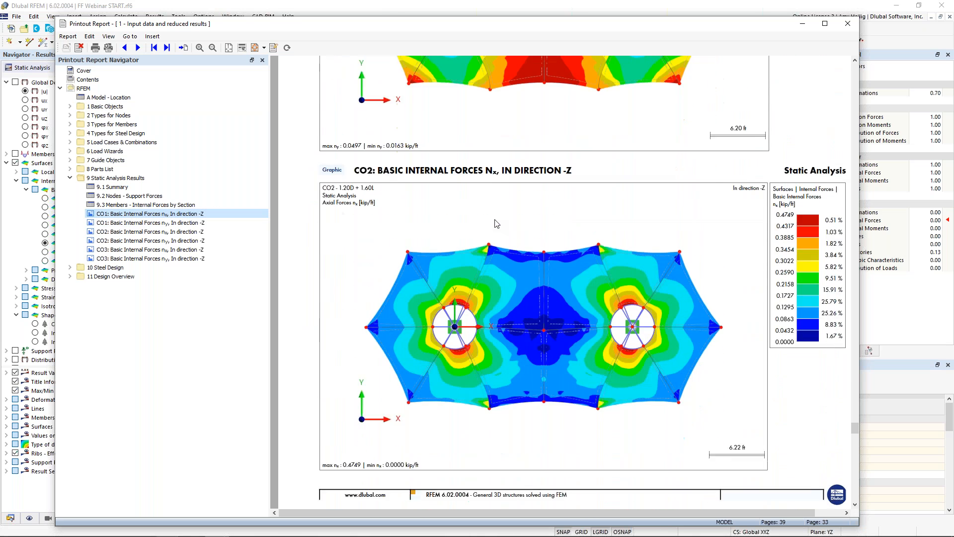
pyautogui.scroll(-10, 495, 220)
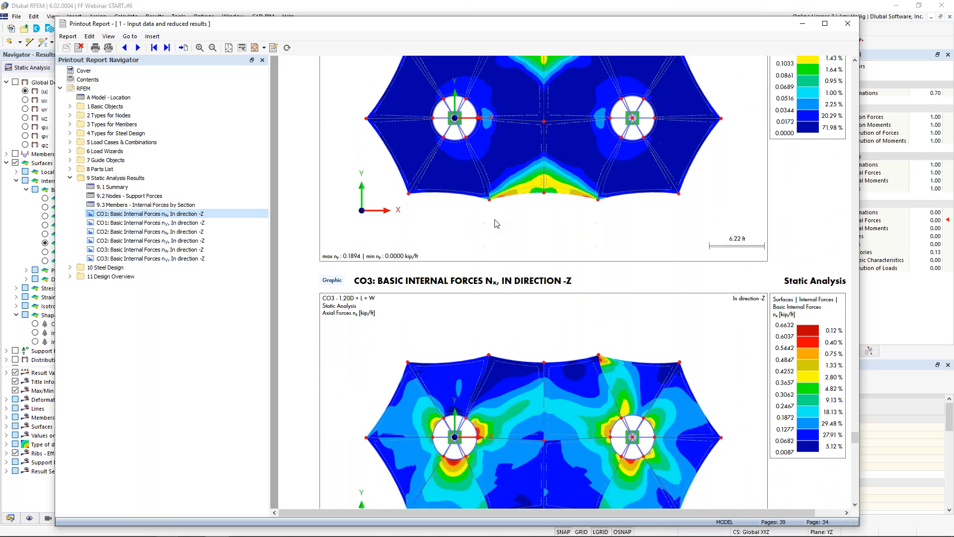
pyautogui.scroll(-5, 496, 223)
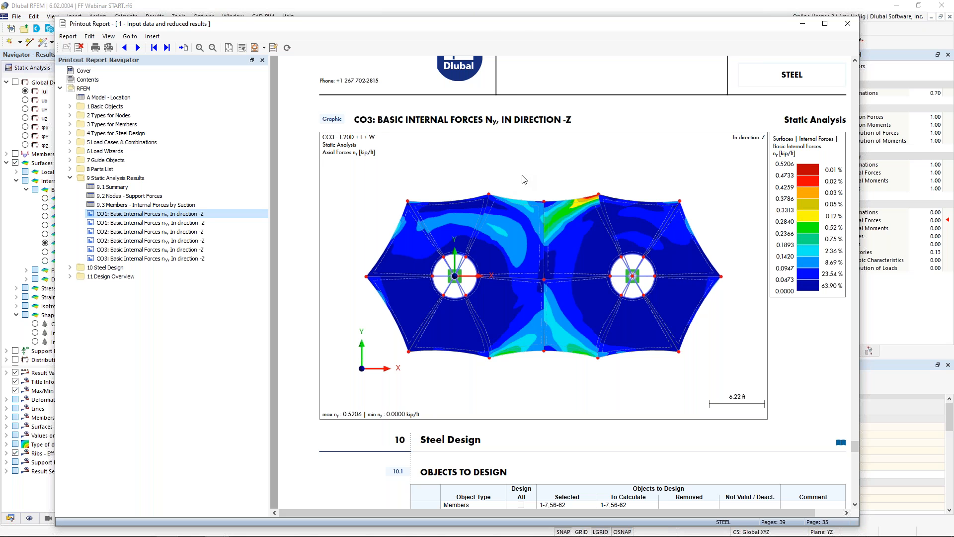
pyautogui.moveTo(485, 27)
pyautogui.mouseDown()
pyautogui.moveTo(951, 99)
pyautogui.moveTo(728, 39)
pyautogui.moveTo(494, 43)
pyautogui.moveTo(482, 33)
pyautogui.mouseUp()
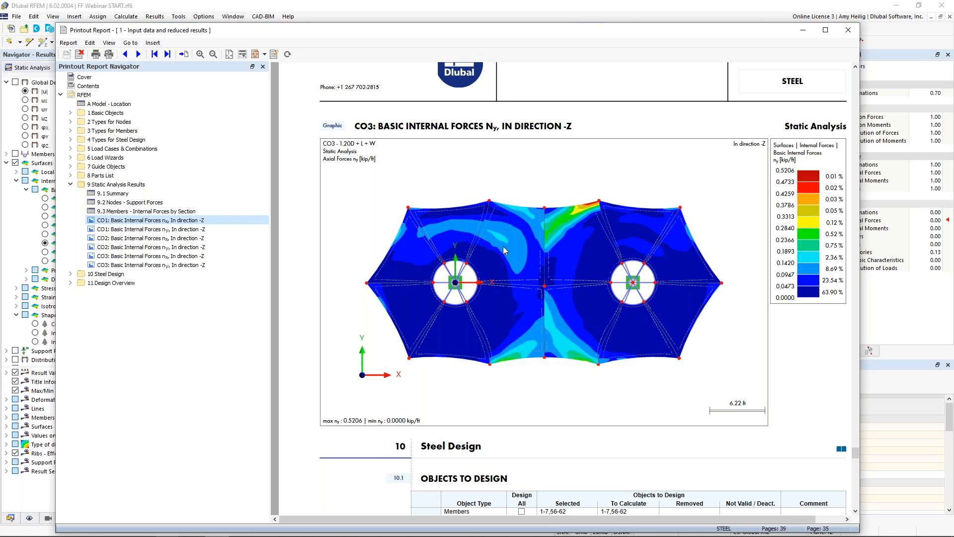
pyautogui.scroll(-7, 499, 252)
pyautogui.scroll(4, 499, 253)
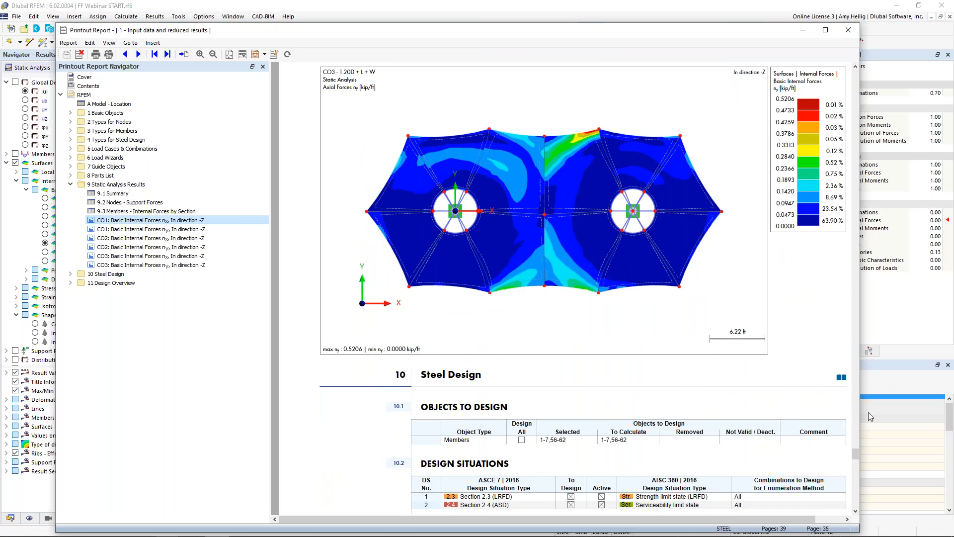
# Return to the report's cover page and open its model picture for editing
pyautogui.moveTo(856, 454); pyautogui.dragTo(855, 79)
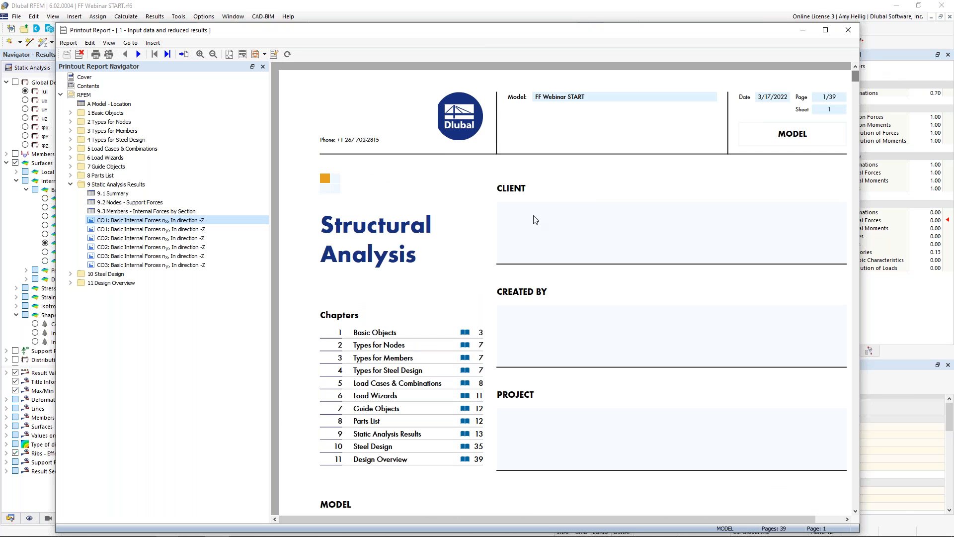
pyautogui.keyDown('ctrl'); pyautogui.scroll(-1, 512, 225); pyautogui.keyUp('ctrl')
pyautogui.scroll(-2, 490, 276)
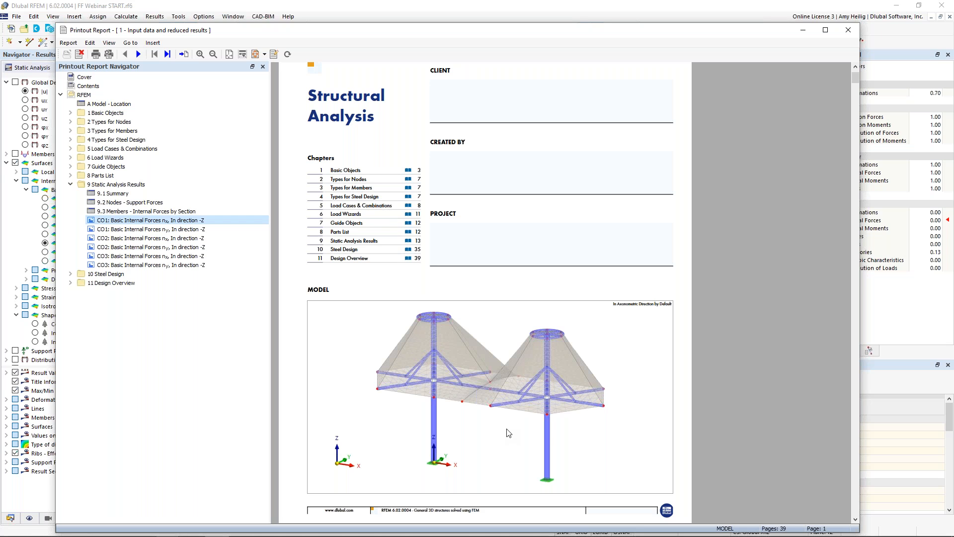
pyautogui.rightClick(620, 335)
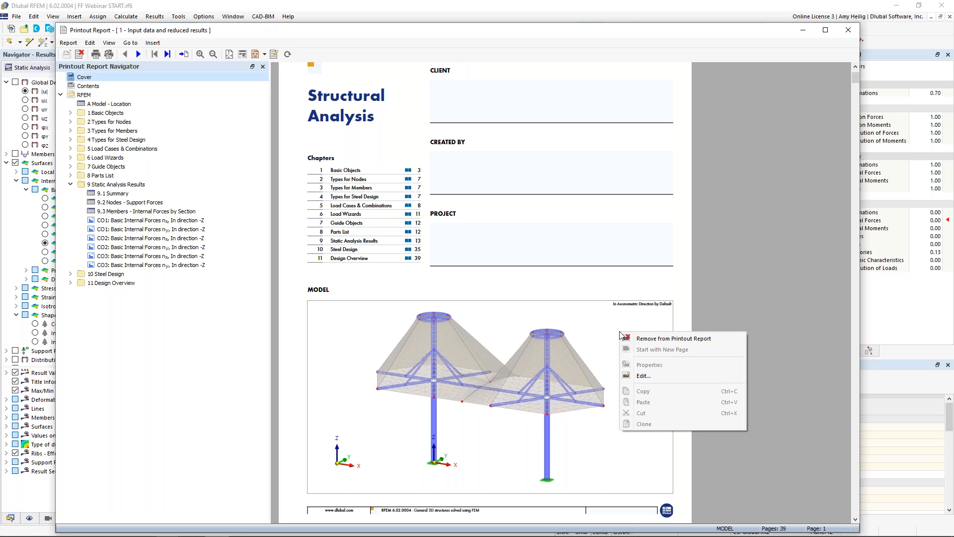
pyautogui.click(643, 380)
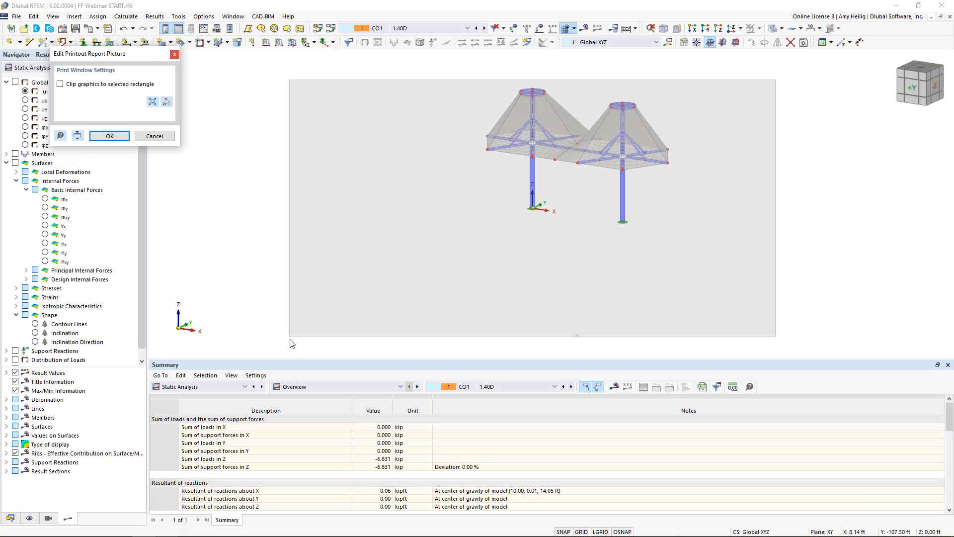
# Shrink the print window rectangle closely around the twin-cone model and clip the graphics to the selected rectangle
pyautogui.moveTo(290, 336); pyautogui.dragTo(469, 224)
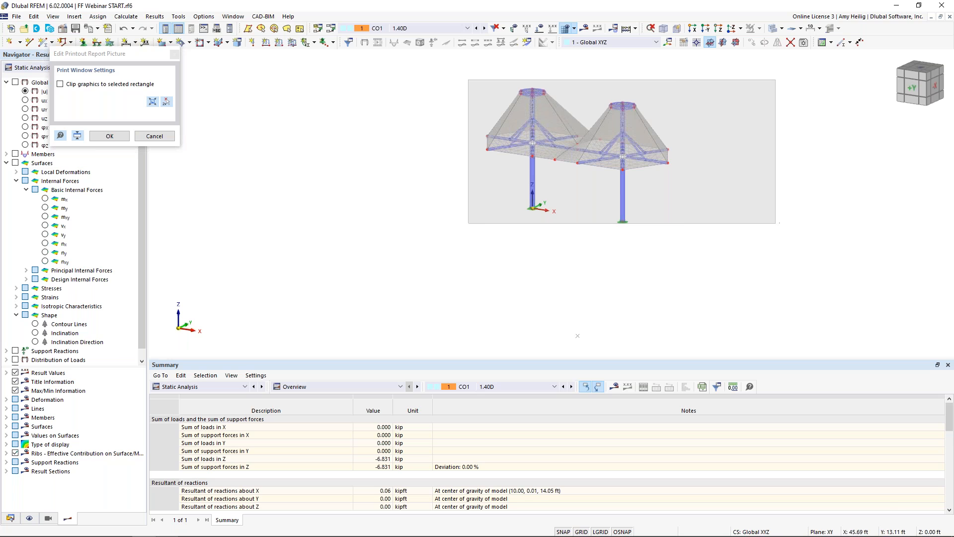
pyautogui.moveTo(775, 224); pyautogui.dragTo(694, 247)
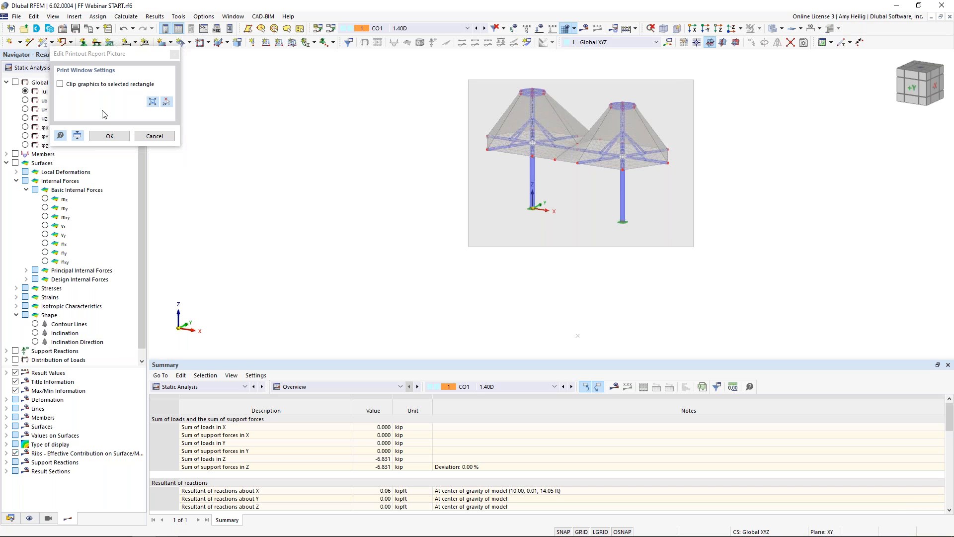
pyautogui.click(61, 84)
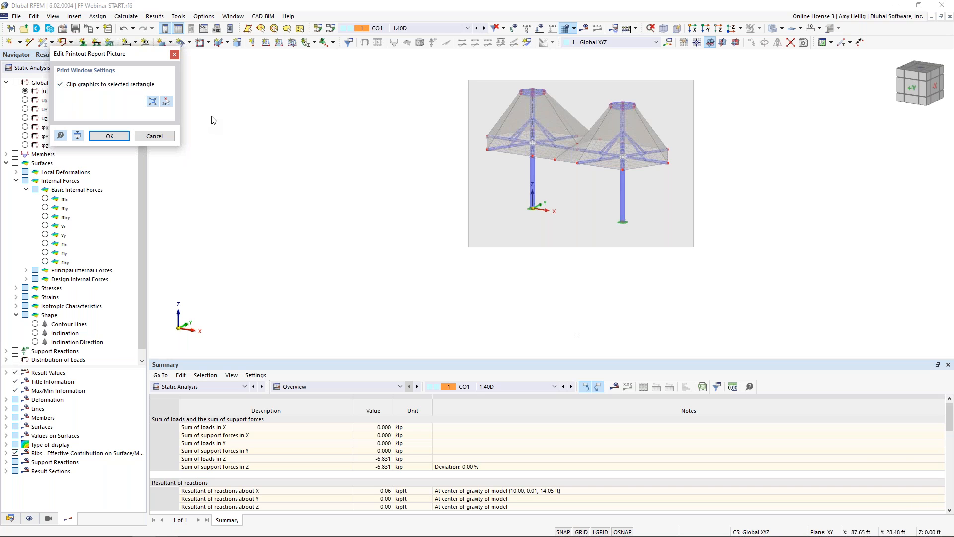
# Display the cover picture's model as solid in its form-found shape, enlarge it within the print rectangle, and save the picture to the report
pyautogui.click(774, 30)
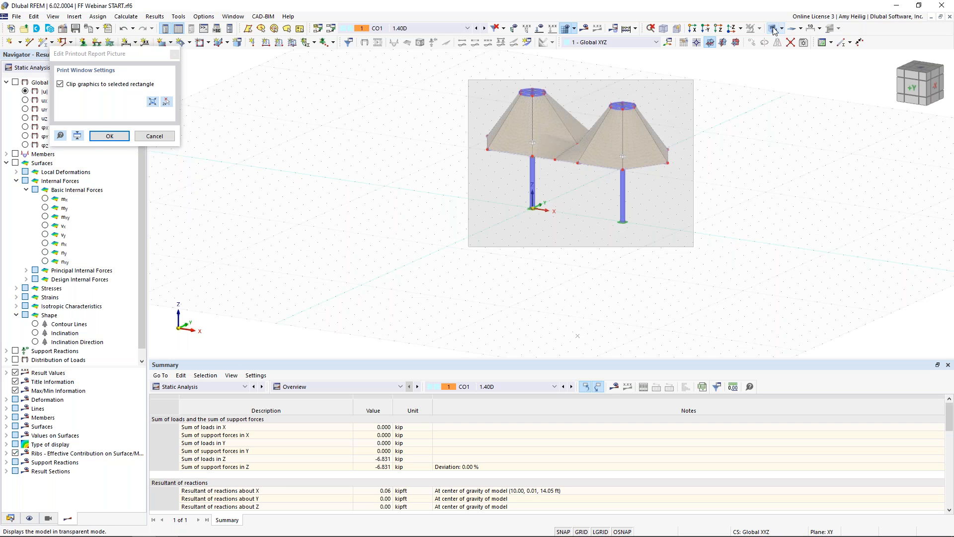
pyautogui.click(800, 28)
pyautogui.click(809, 53)
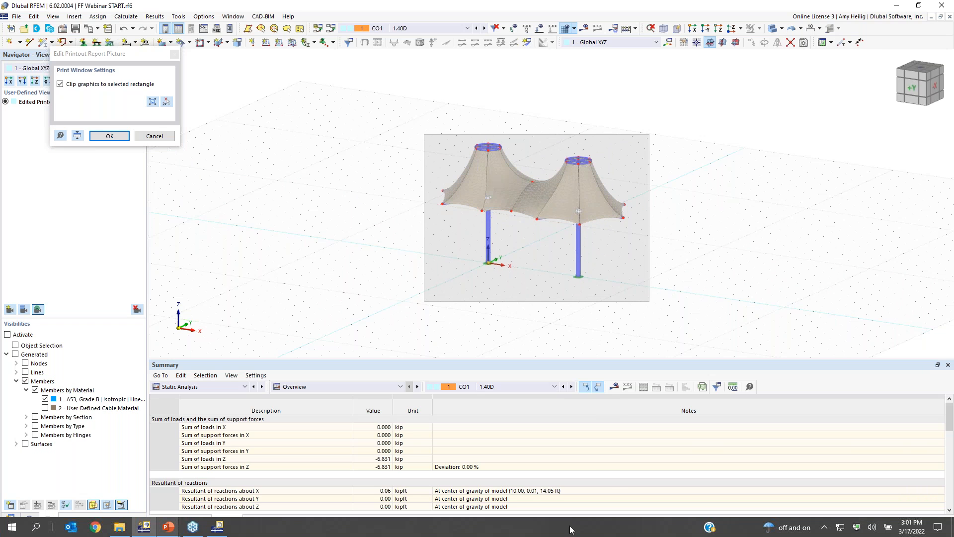
pyautogui.click(581, 532)
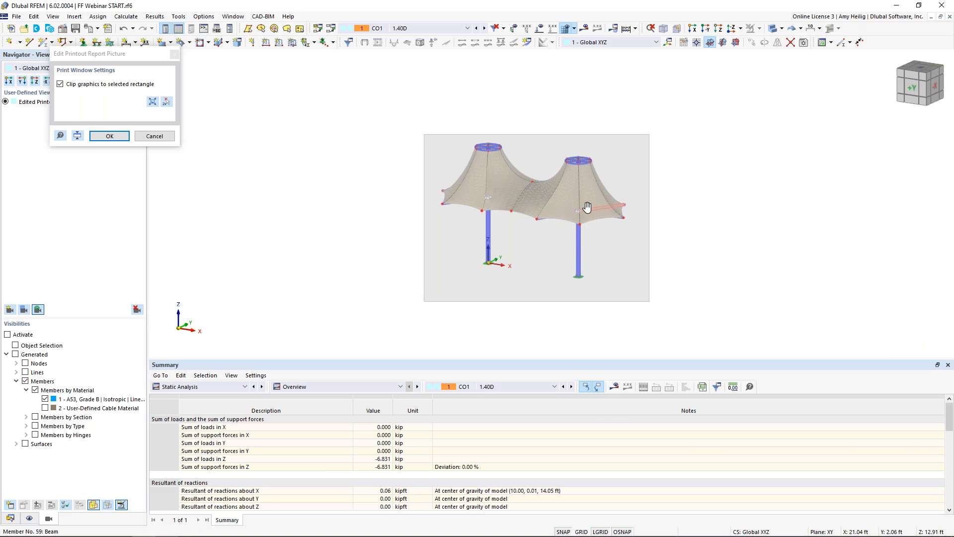
pyautogui.scroll(2, 586, 209)
pyautogui.click(110, 136)
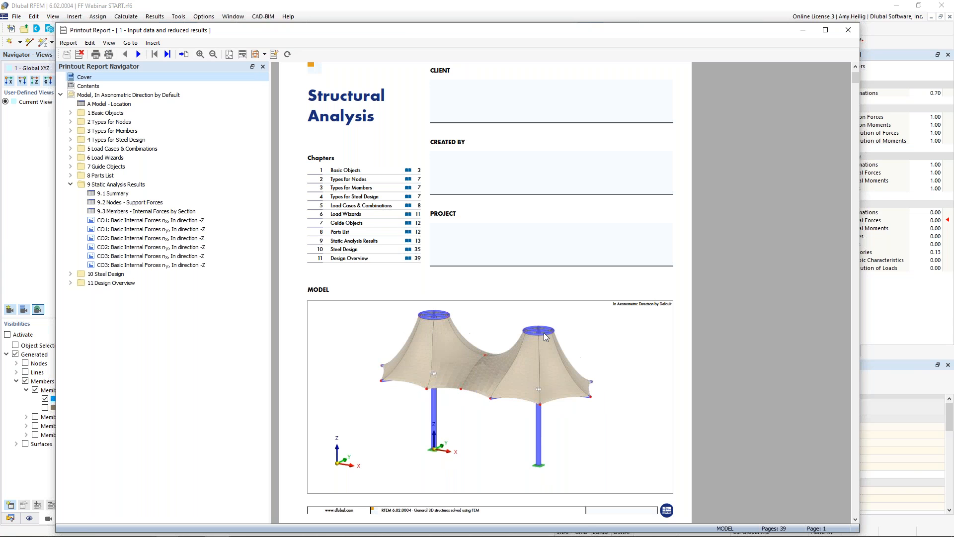
# Review the report's cover page with the updated model picture, down to the contents list
pyautogui.scroll(3, 500, 336)
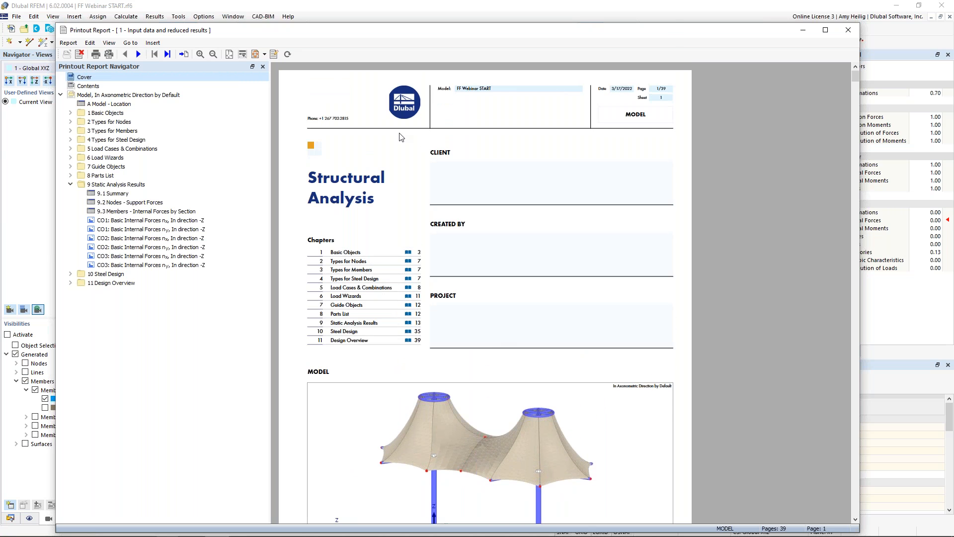
pyautogui.scroll(-3, 436, 246)
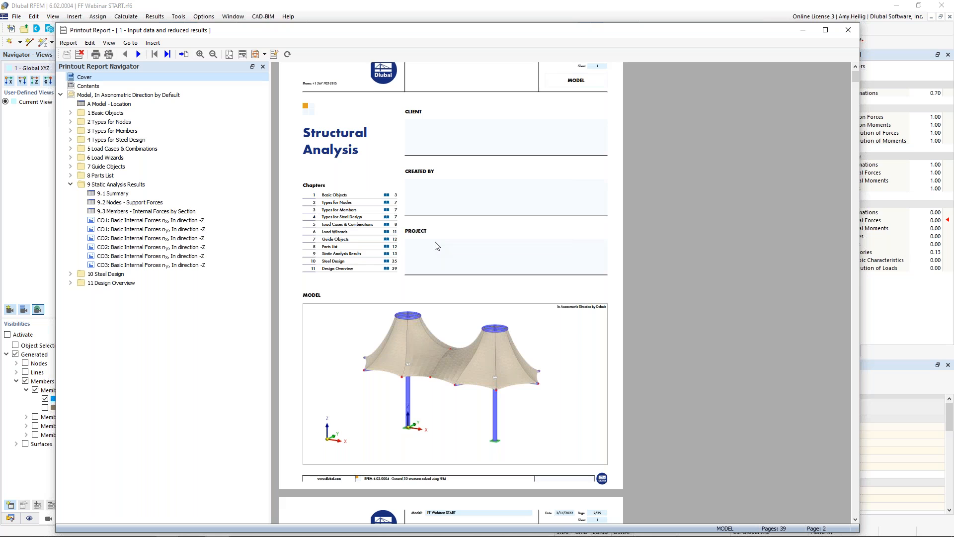
pyautogui.scroll(-2, 437, 245)
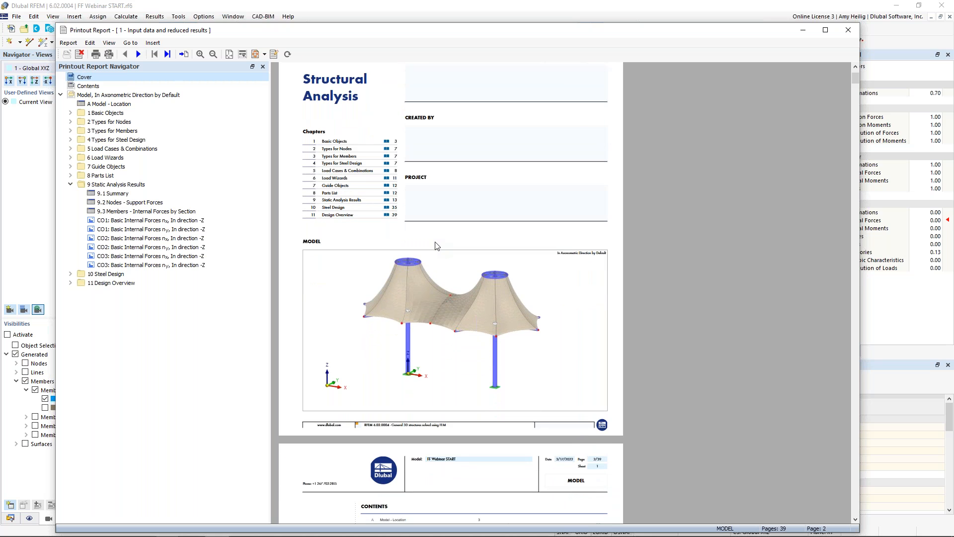
pyautogui.scroll(-2, 436, 245)
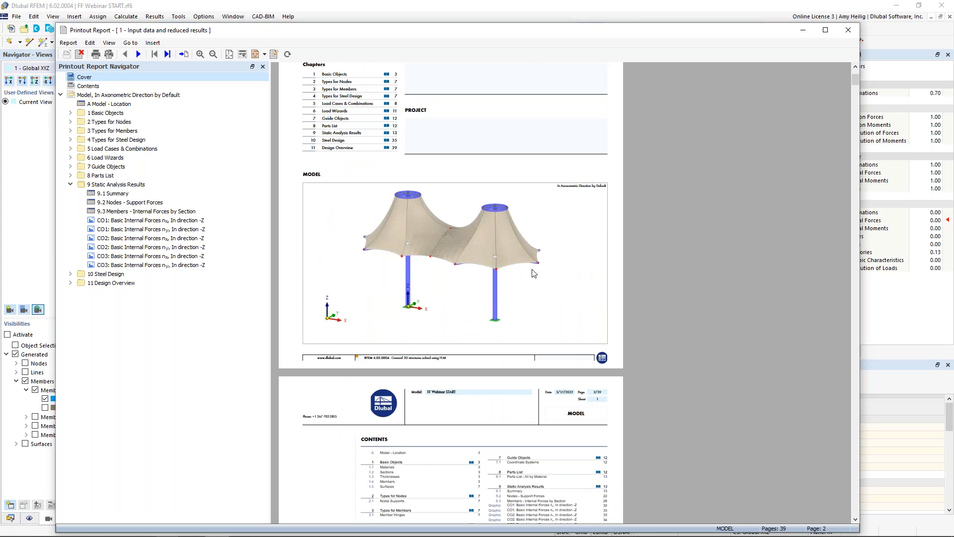
pyautogui.scroll(-3, 533, 273)
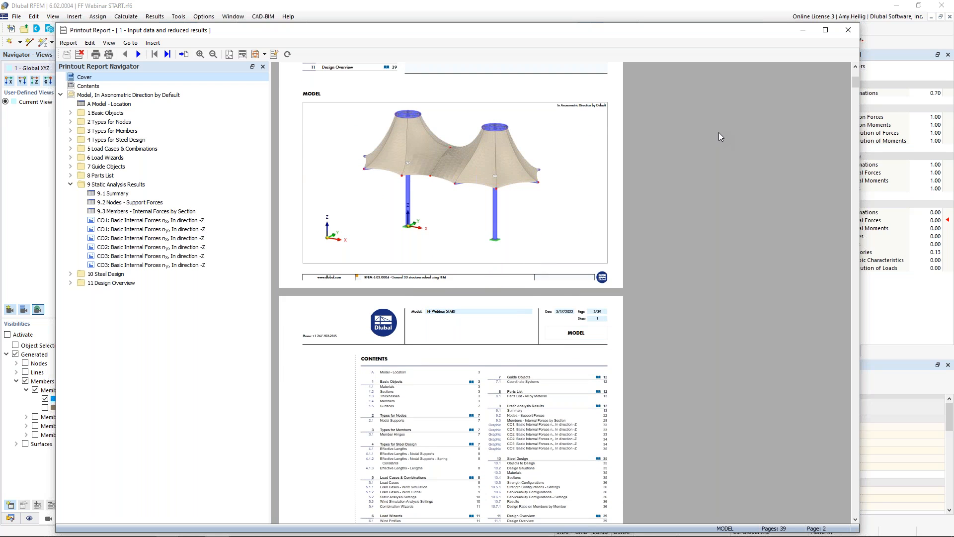
# Switch to the PowerPoint slide show and advance to the Future RFEM 6 Development slide
pyautogui.press('super+Tab')
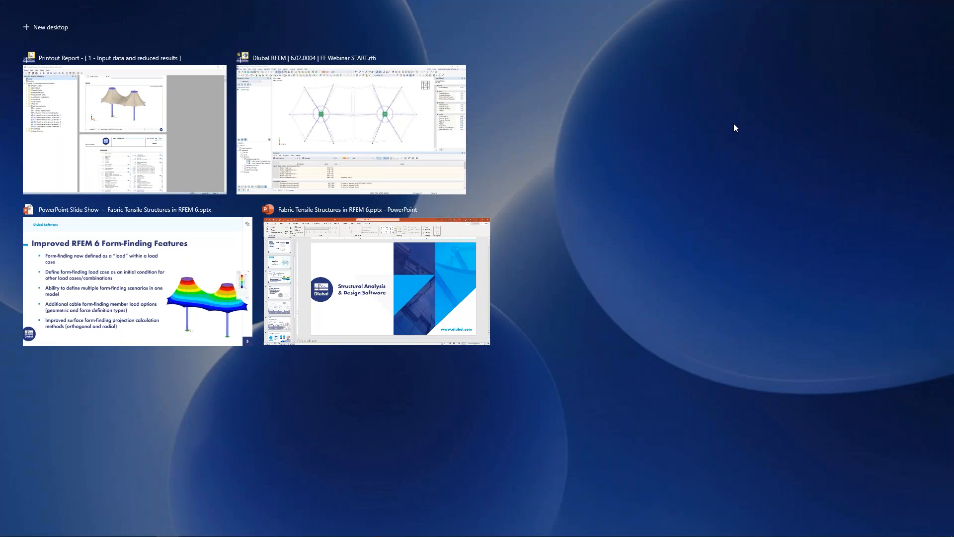
pyautogui.click(122, 291)
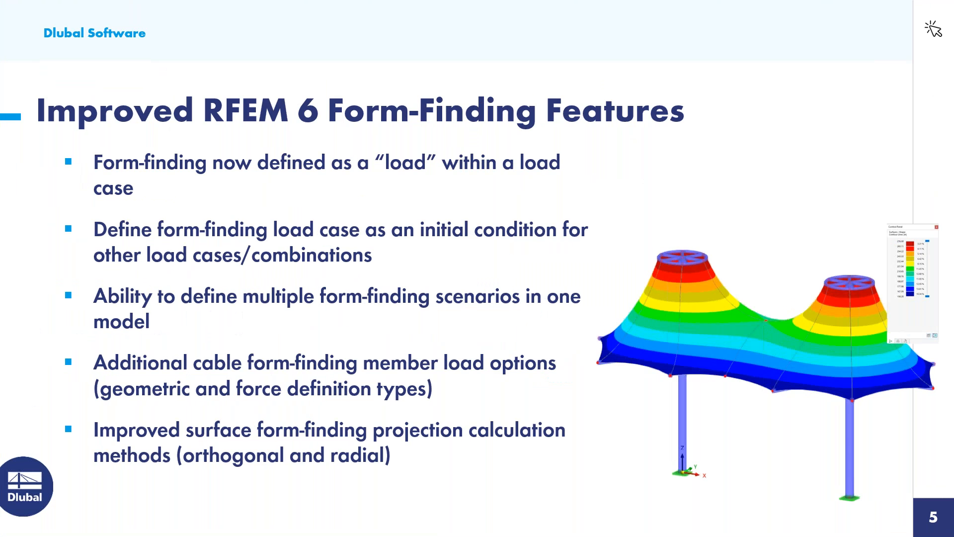
pyautogui.press('Right')
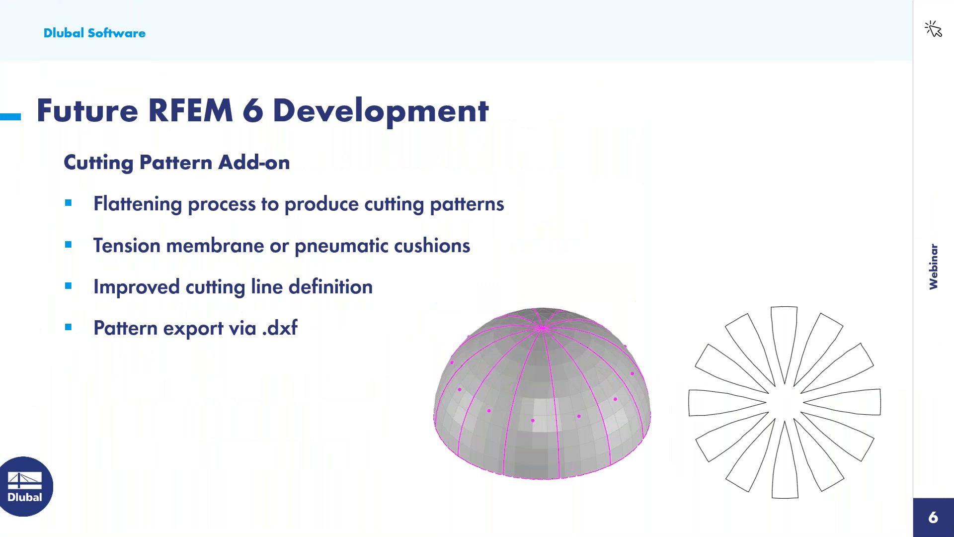